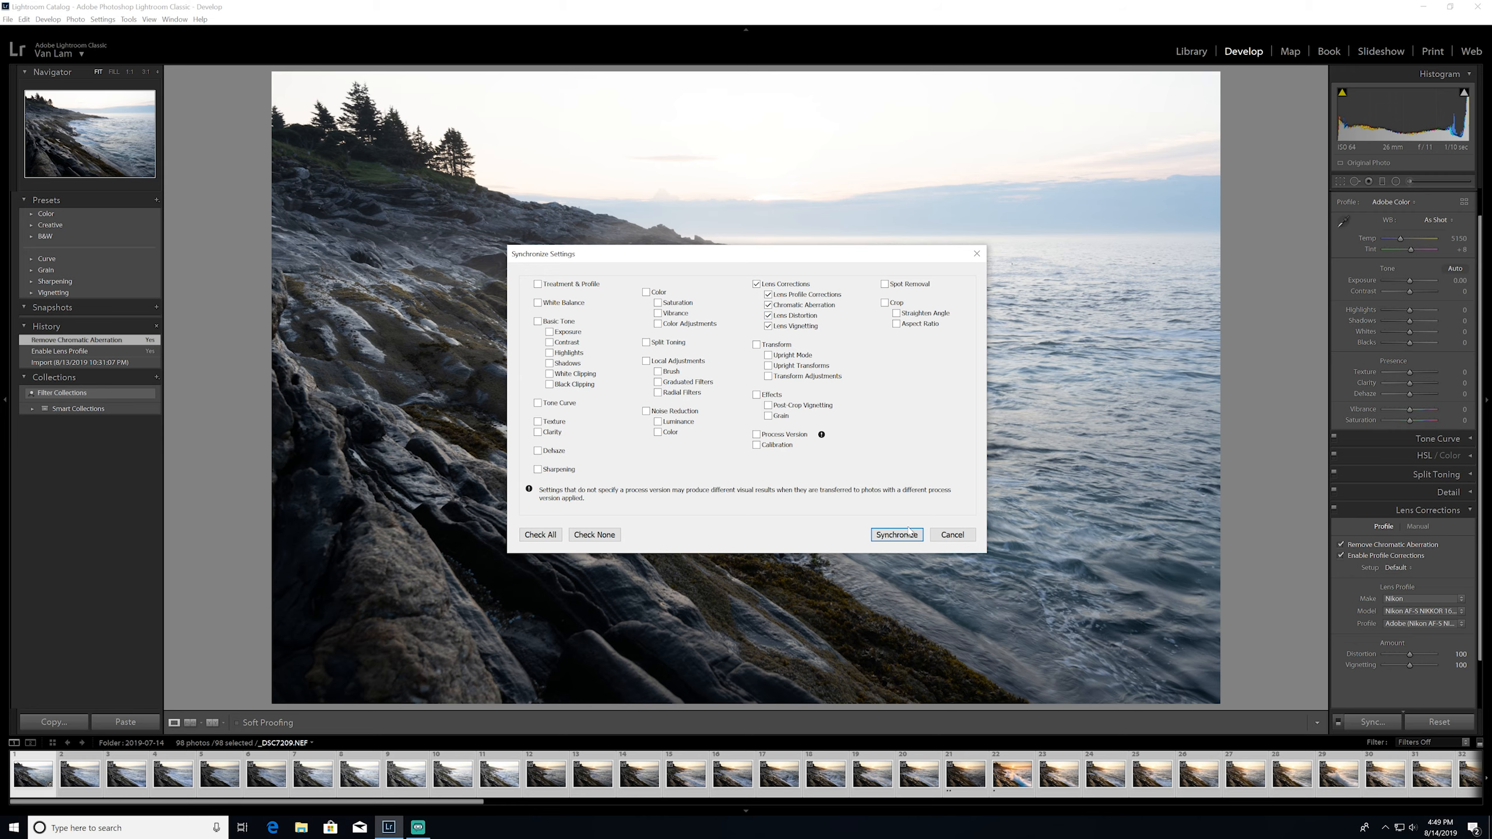
Synchronize only the lens corrections, including lens profile and chromatic aberration, across all selected photos and check the filmstrip
left_click(896, 535)
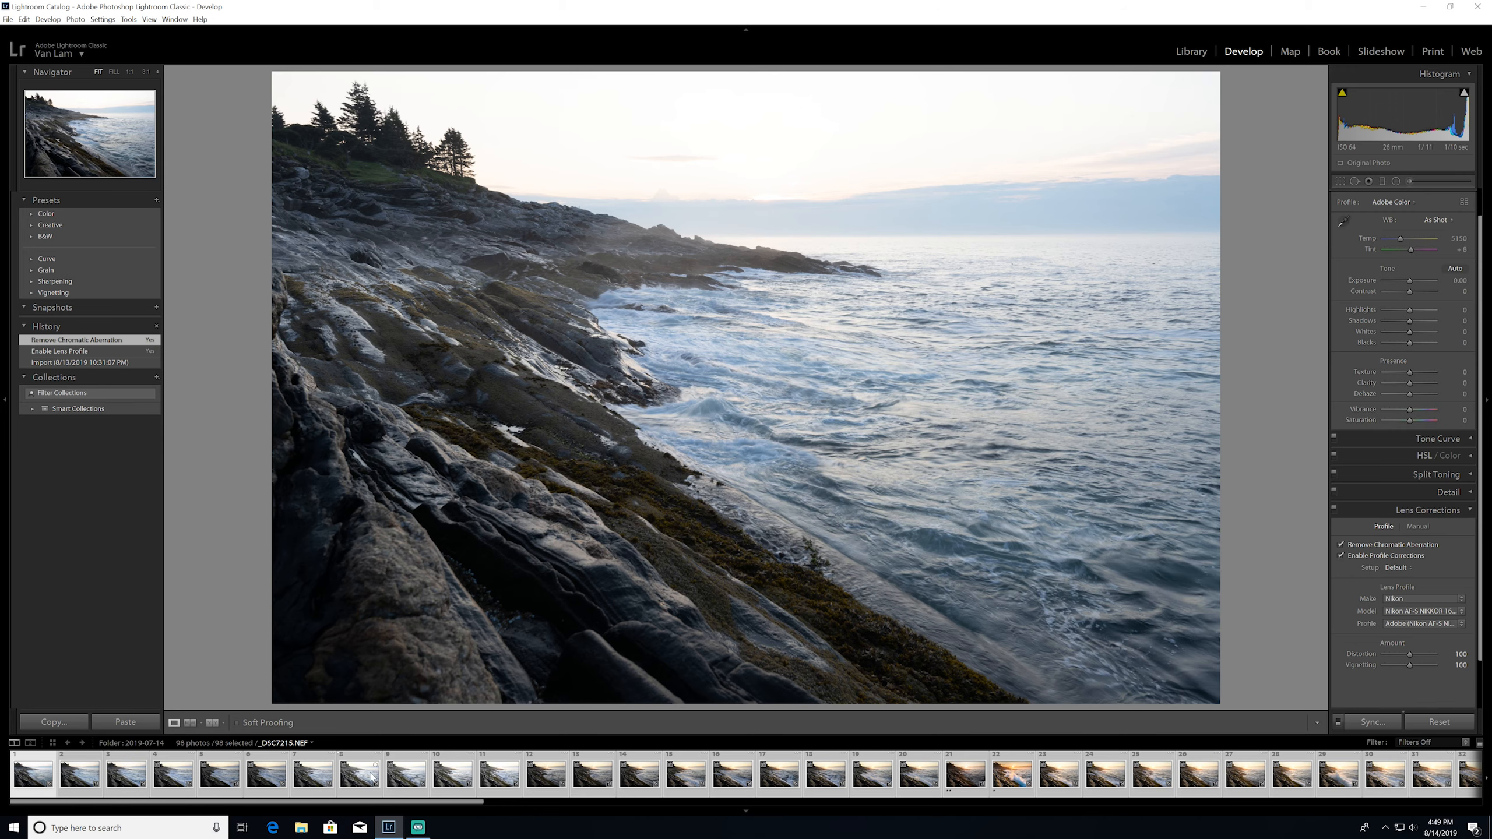
left_click(185, 781)
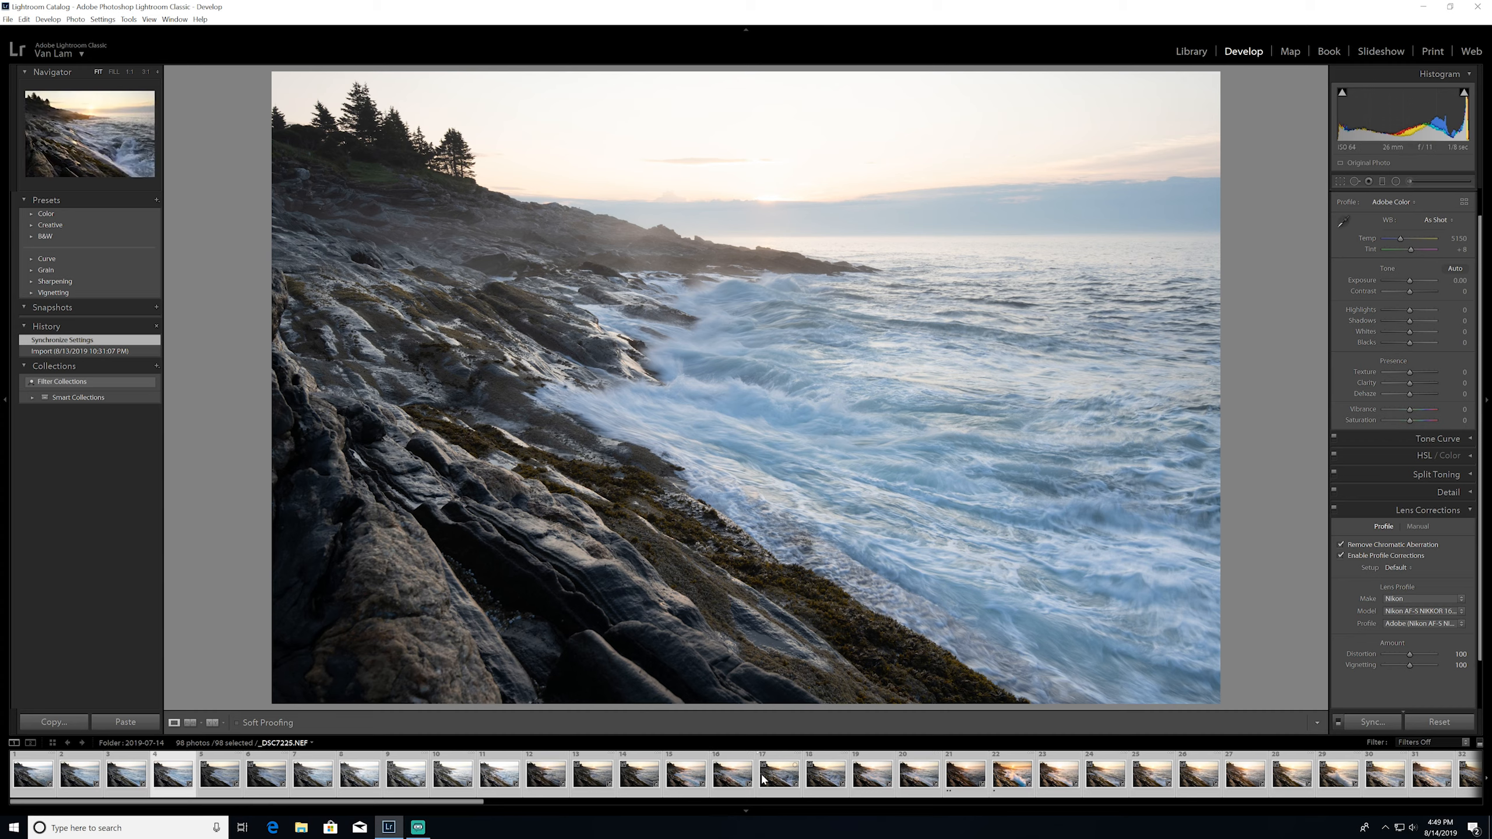
scroll(762, 778, "down", 10)
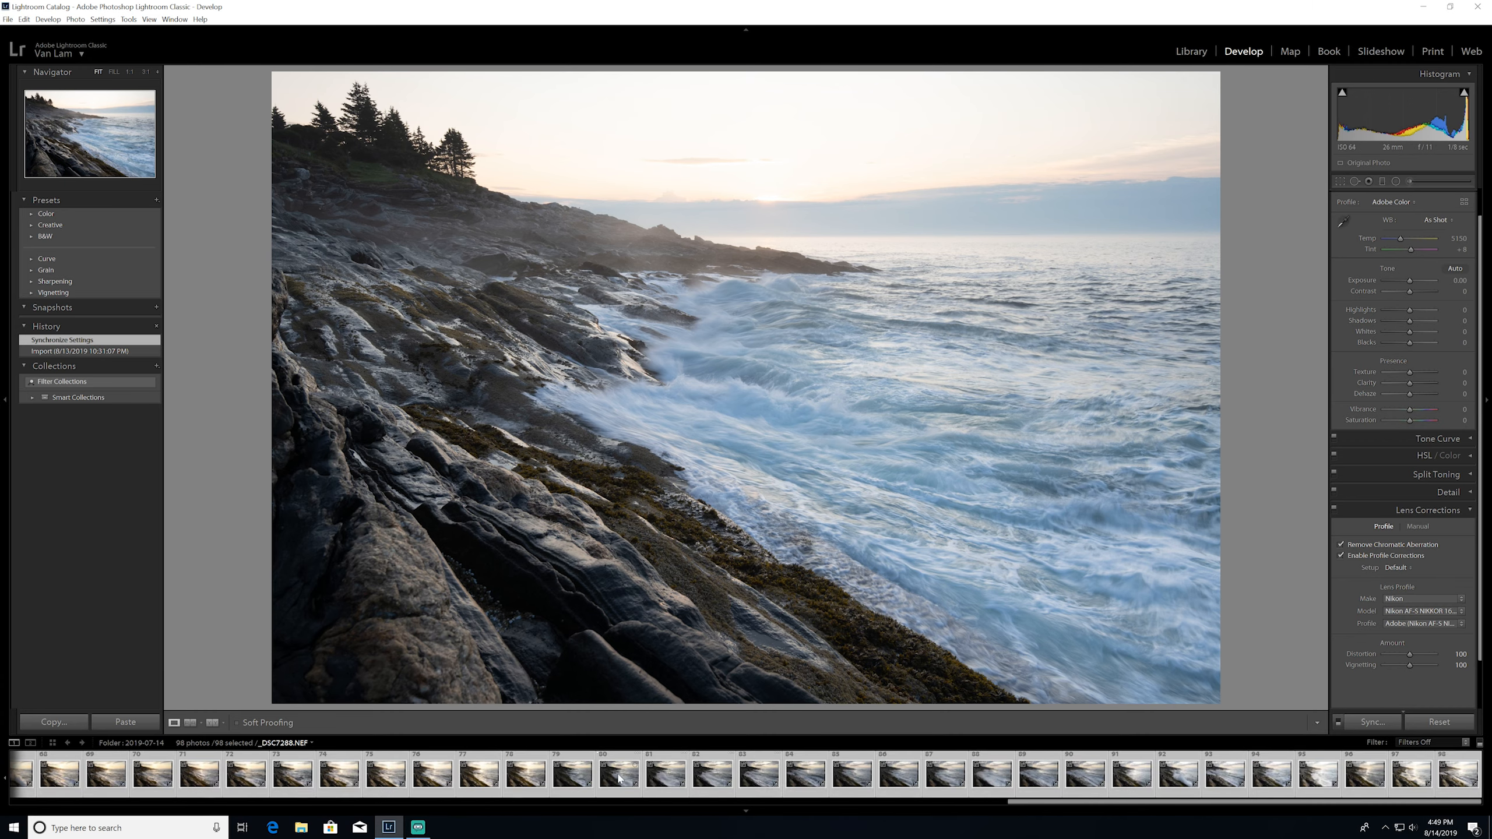
scroll(646, 779, "up", 10)
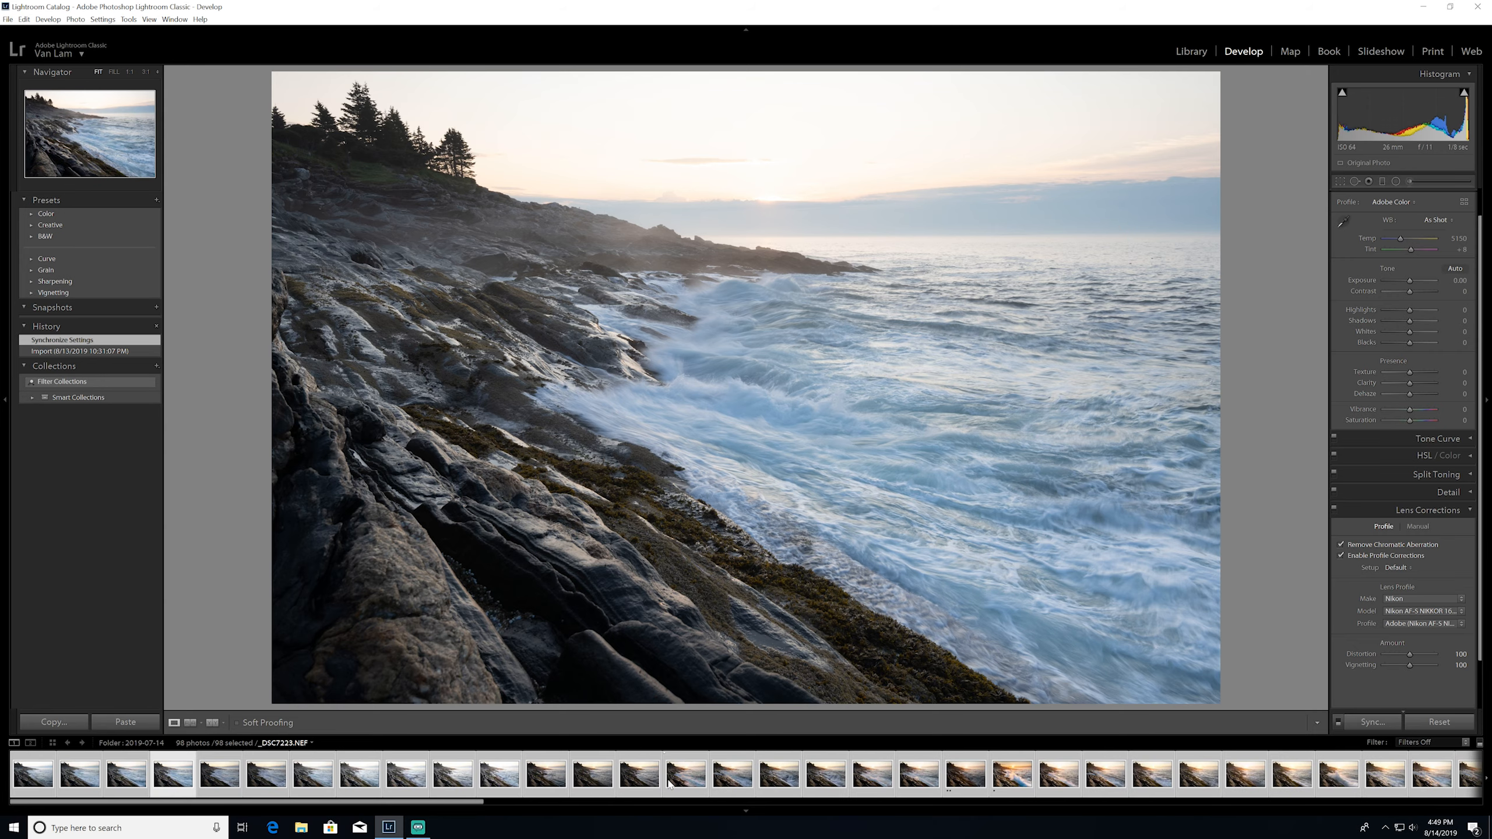
Deselect the batch and view several individual photos near the beginning of the series
left_click(57, 772)
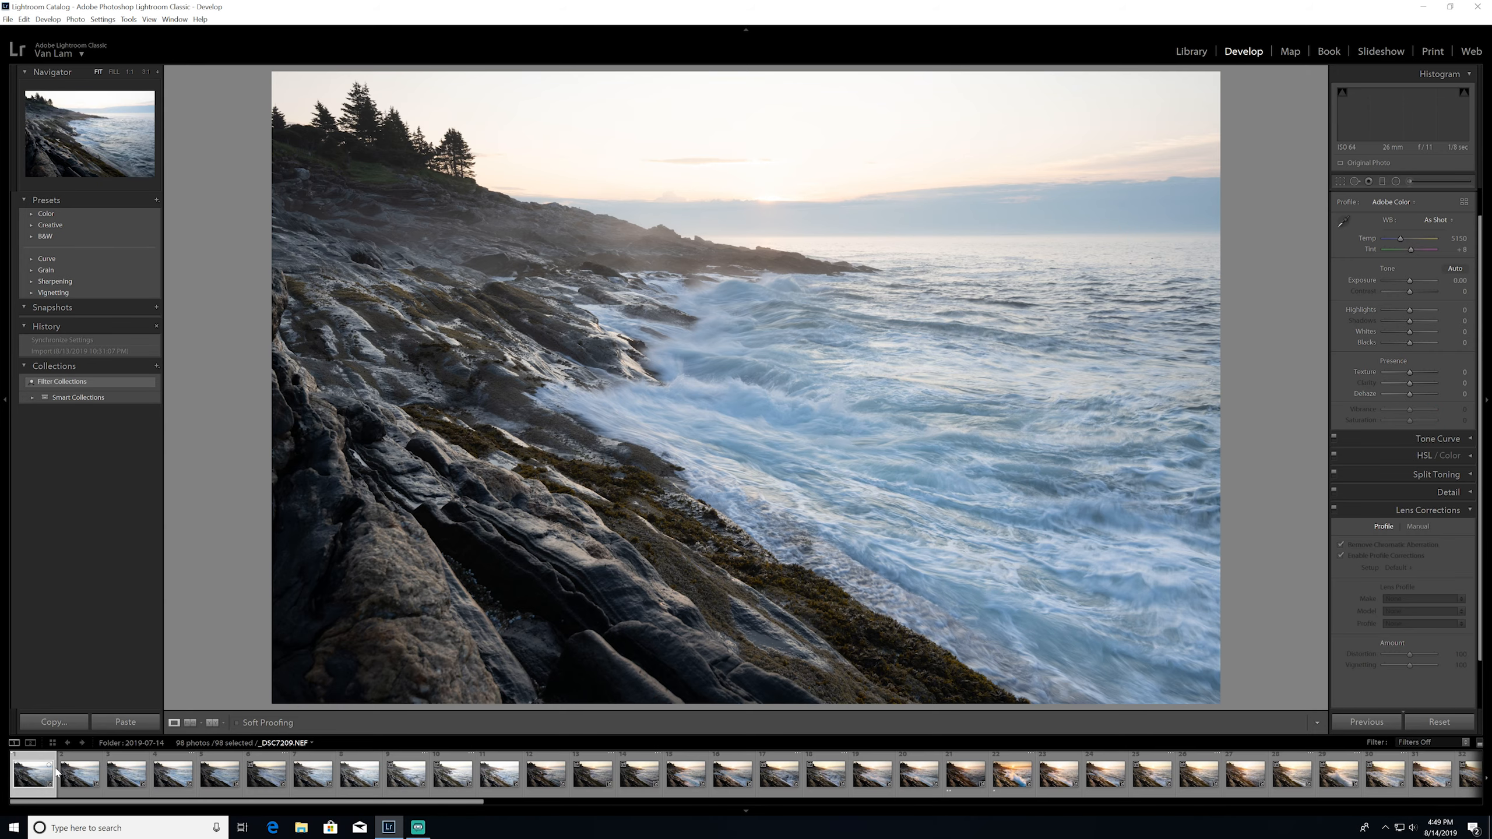
left_click(78, 772)
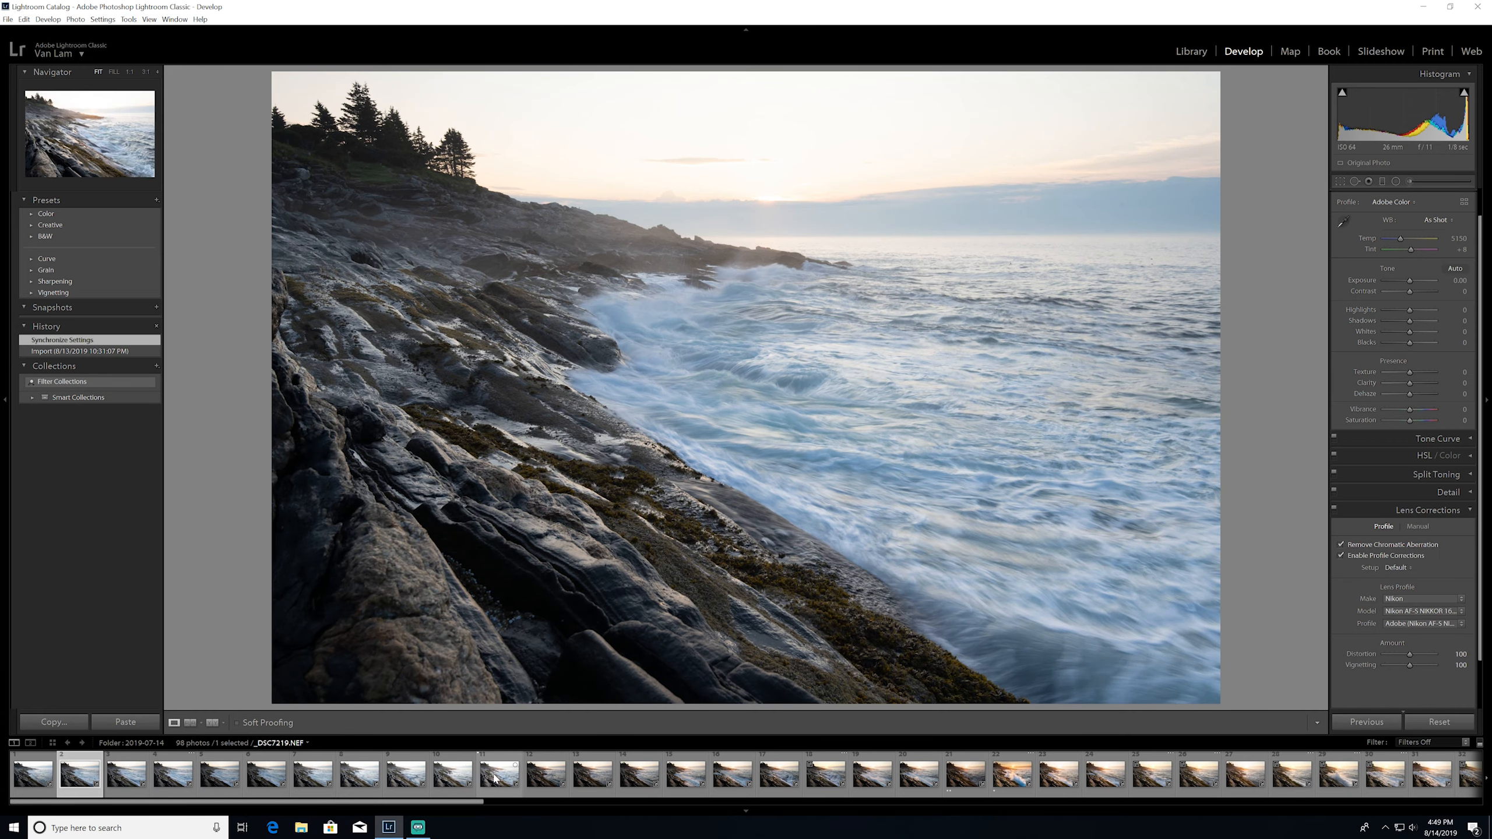
key("Right")
key("Right")
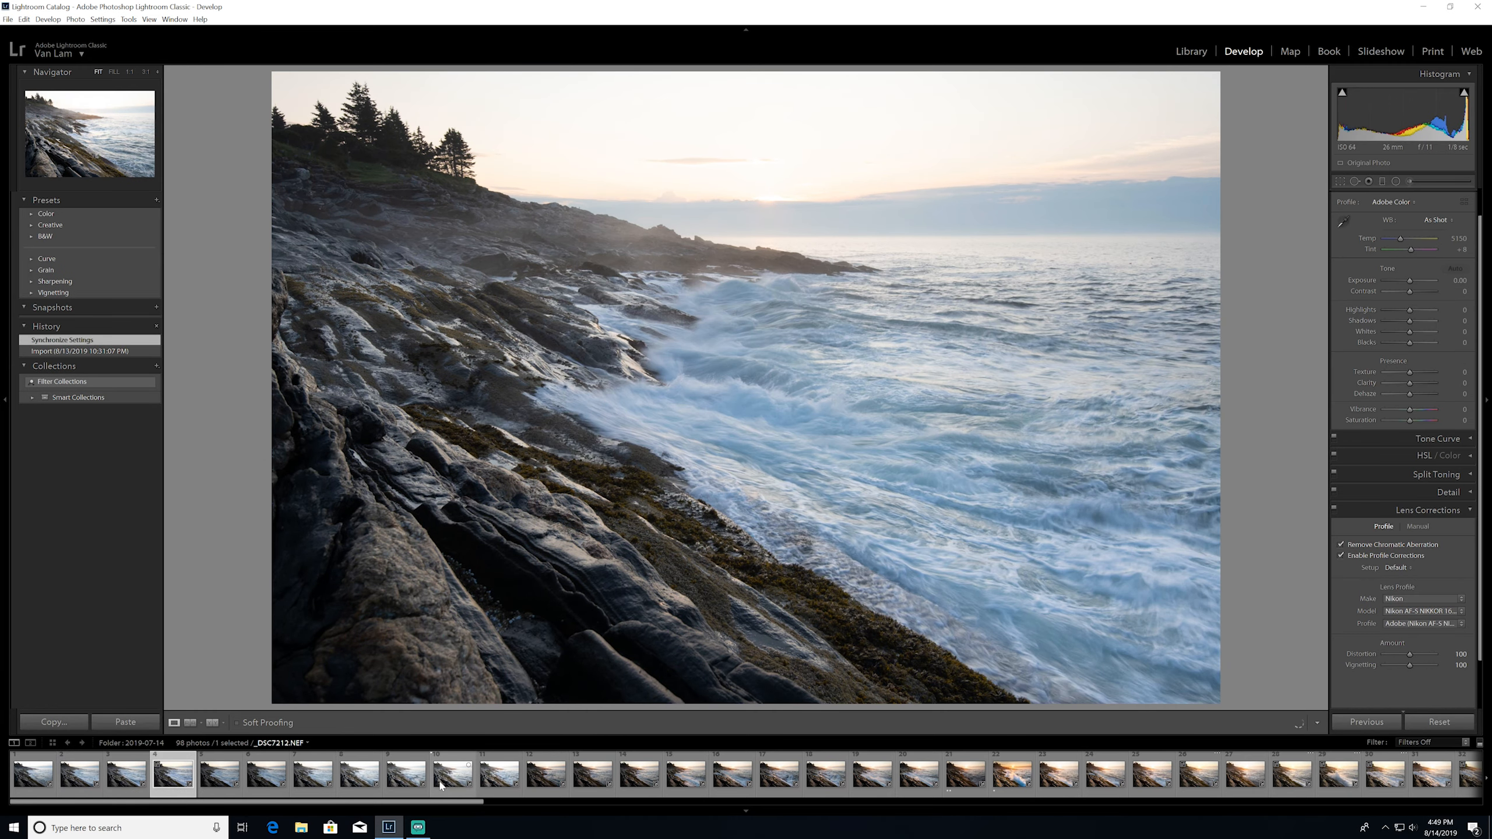
left_click(356, 784)
Open the Photo to edit folder in the Library and compare its two photos
left_click(1188, 52)
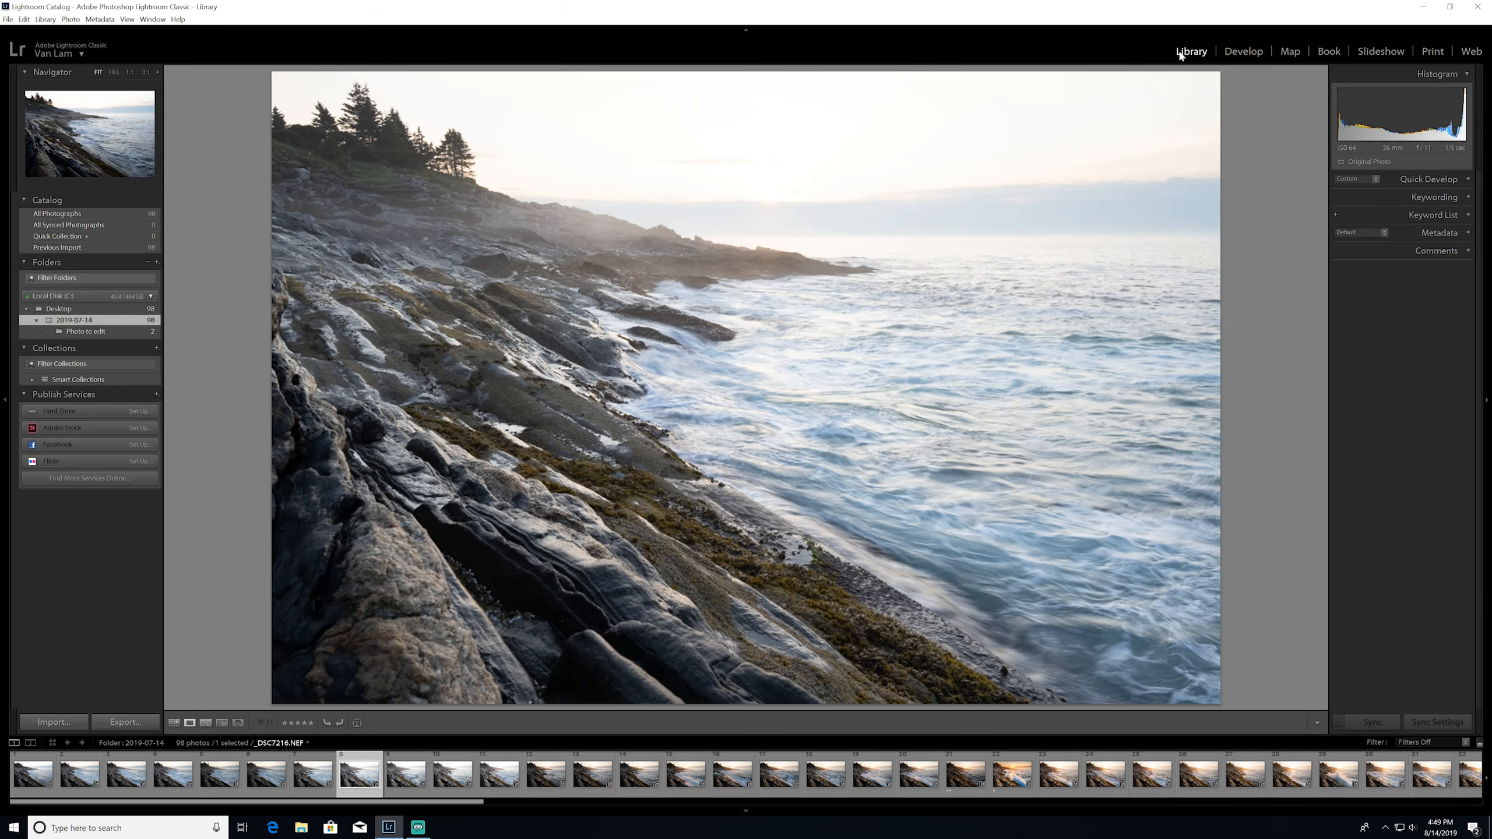
left_click(101, 333)
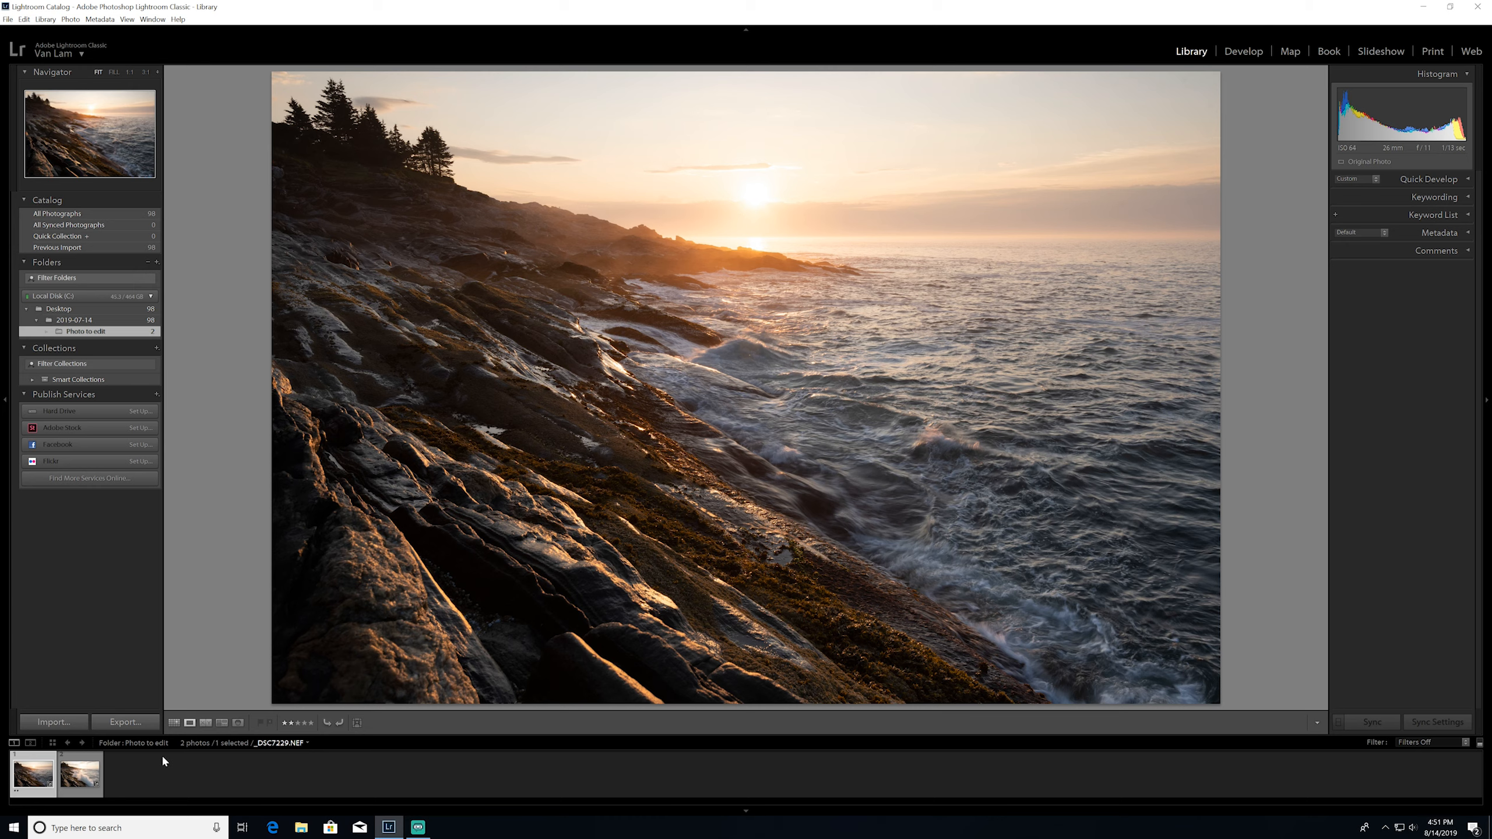
key("Right")
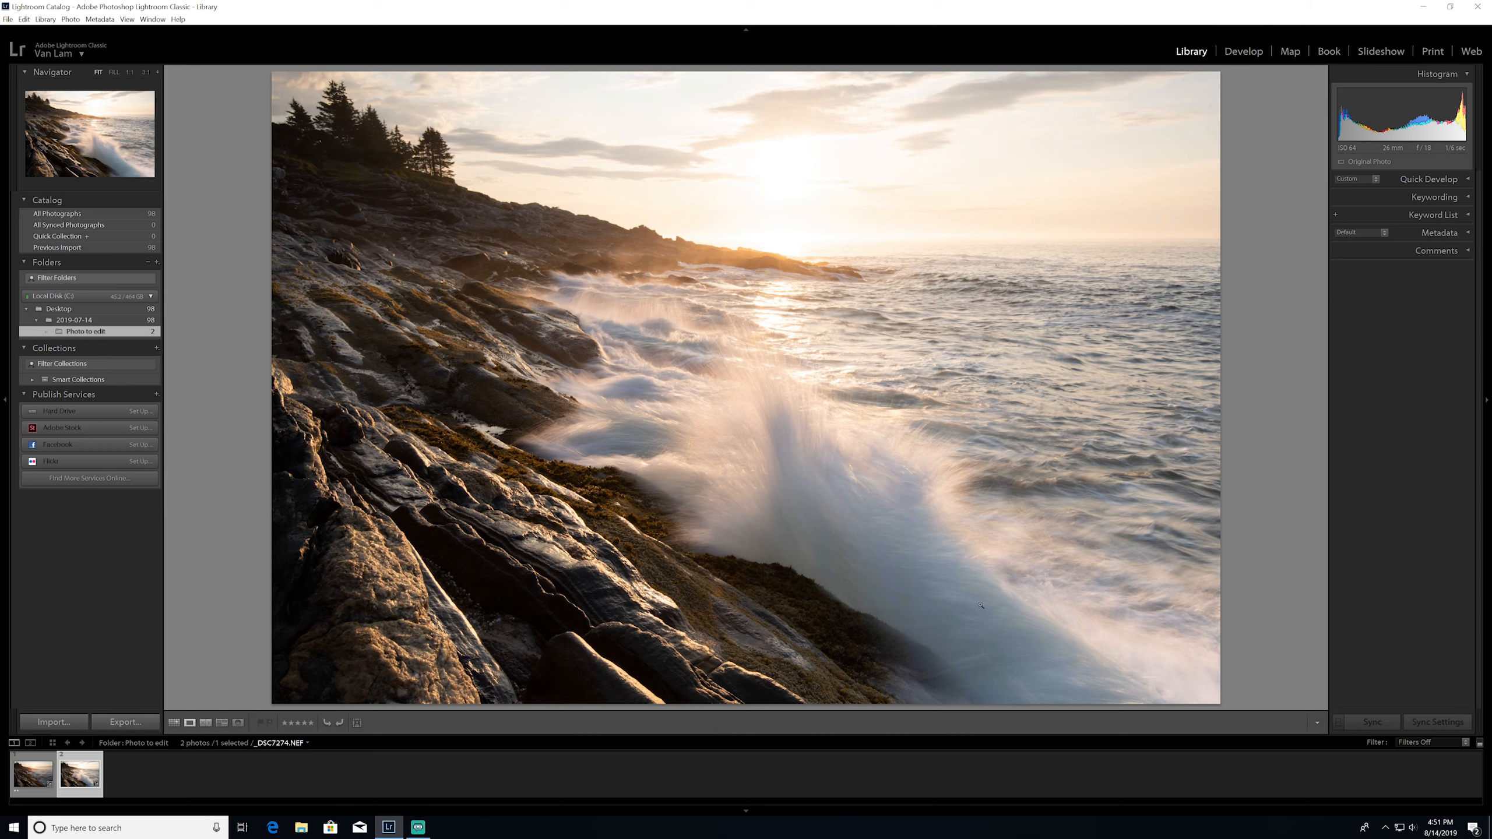
left_click(36, 786)
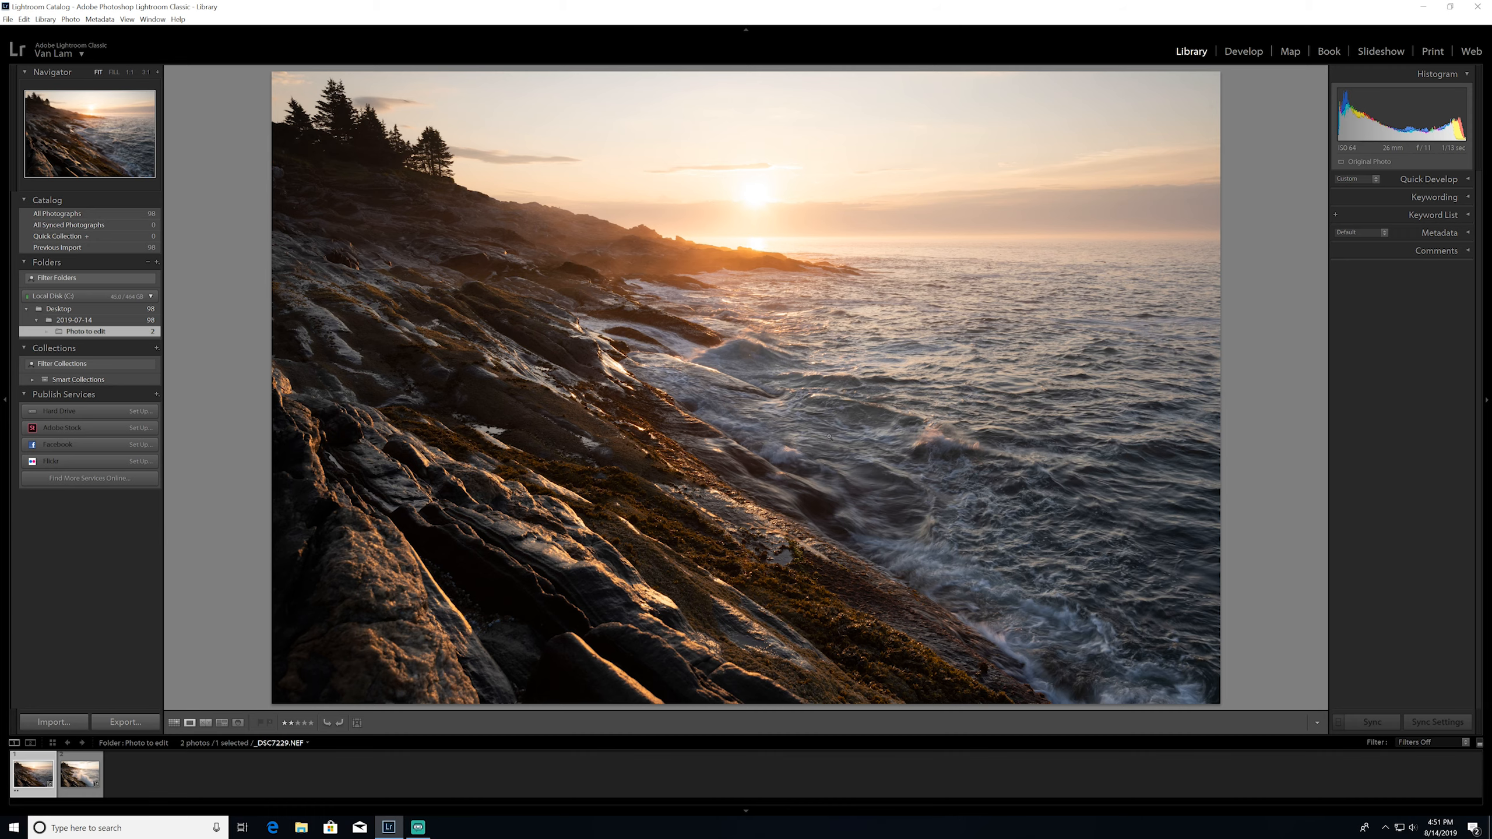
key("Right")
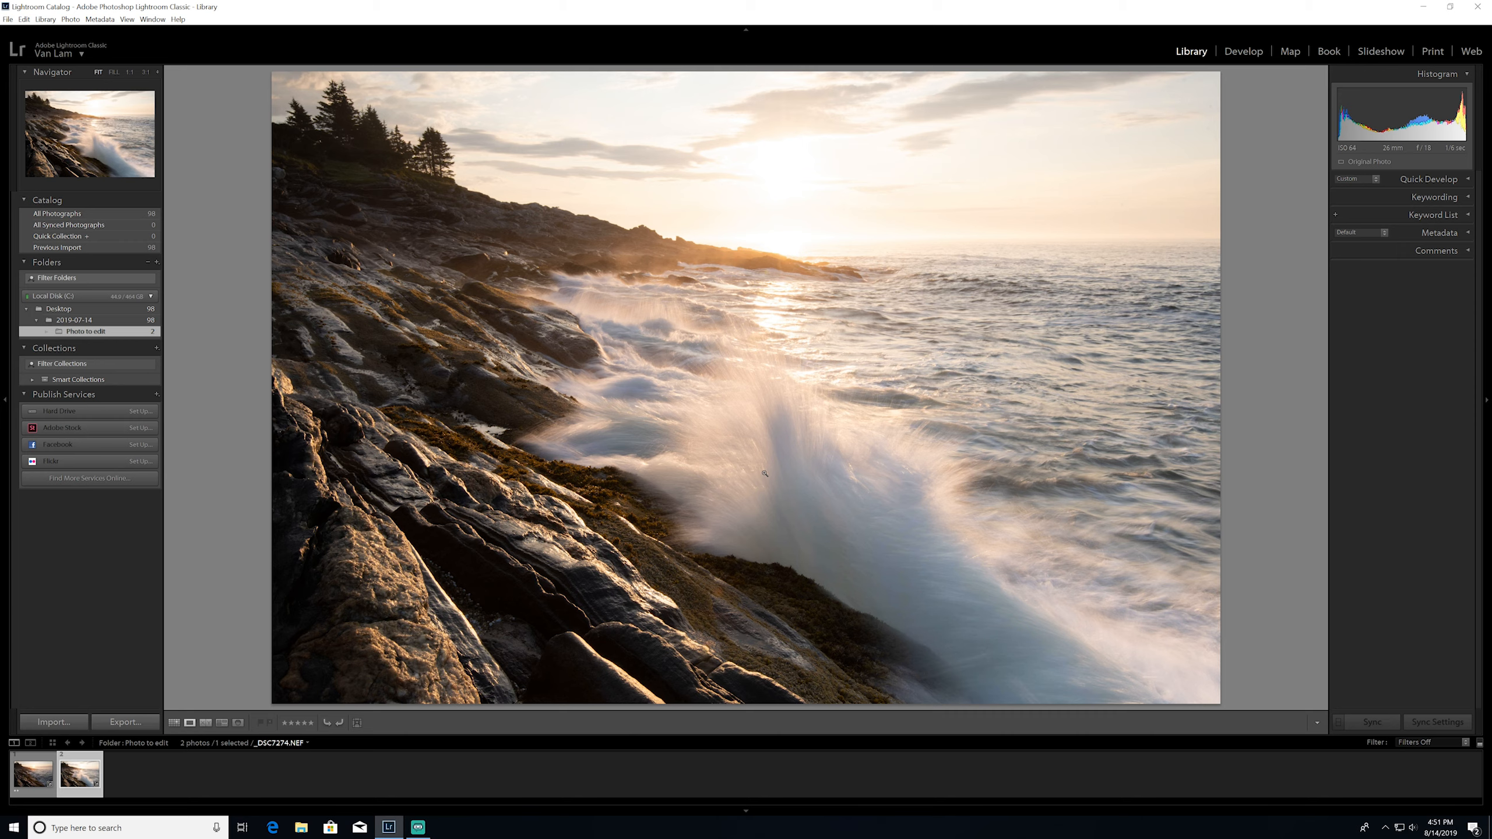
Open _DSC7229.NEF for developing and compare the Adobe Color and Adobe Landscape profiles, ending on Adobe Landscape
left_click(32, 773)
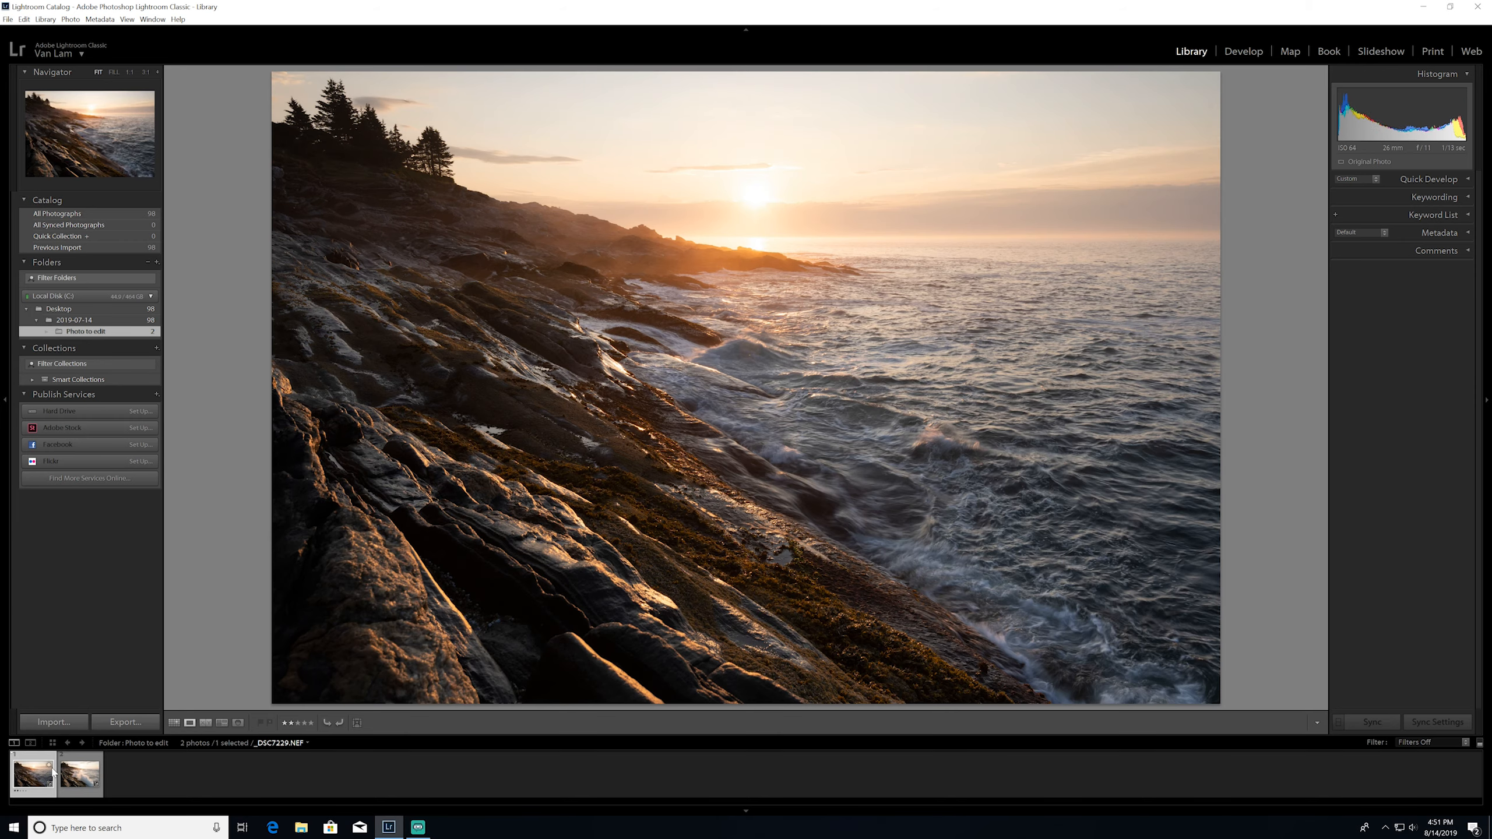
left_click(1244, 51)
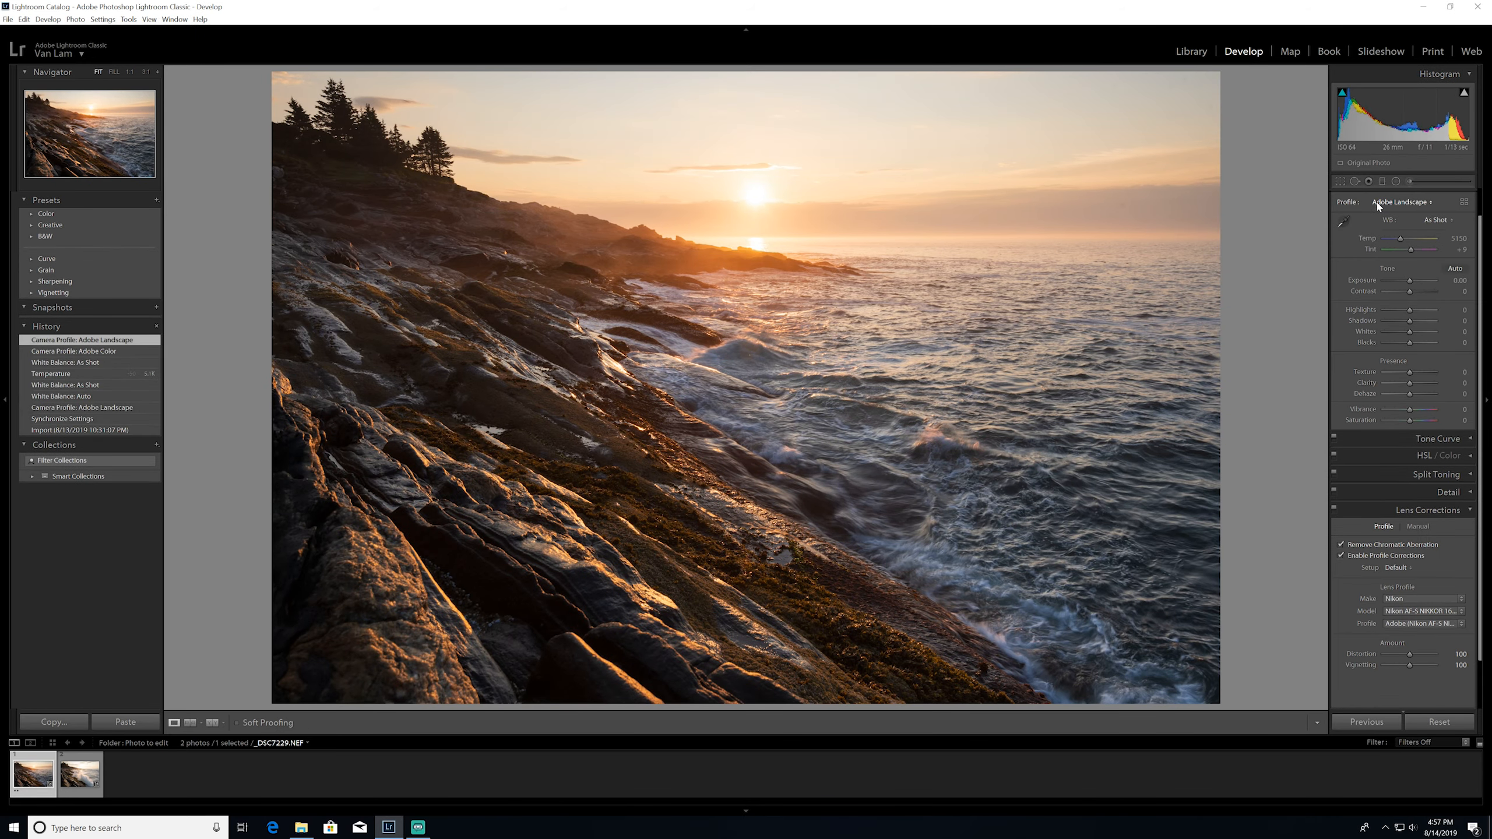
left_click(1418, 204)
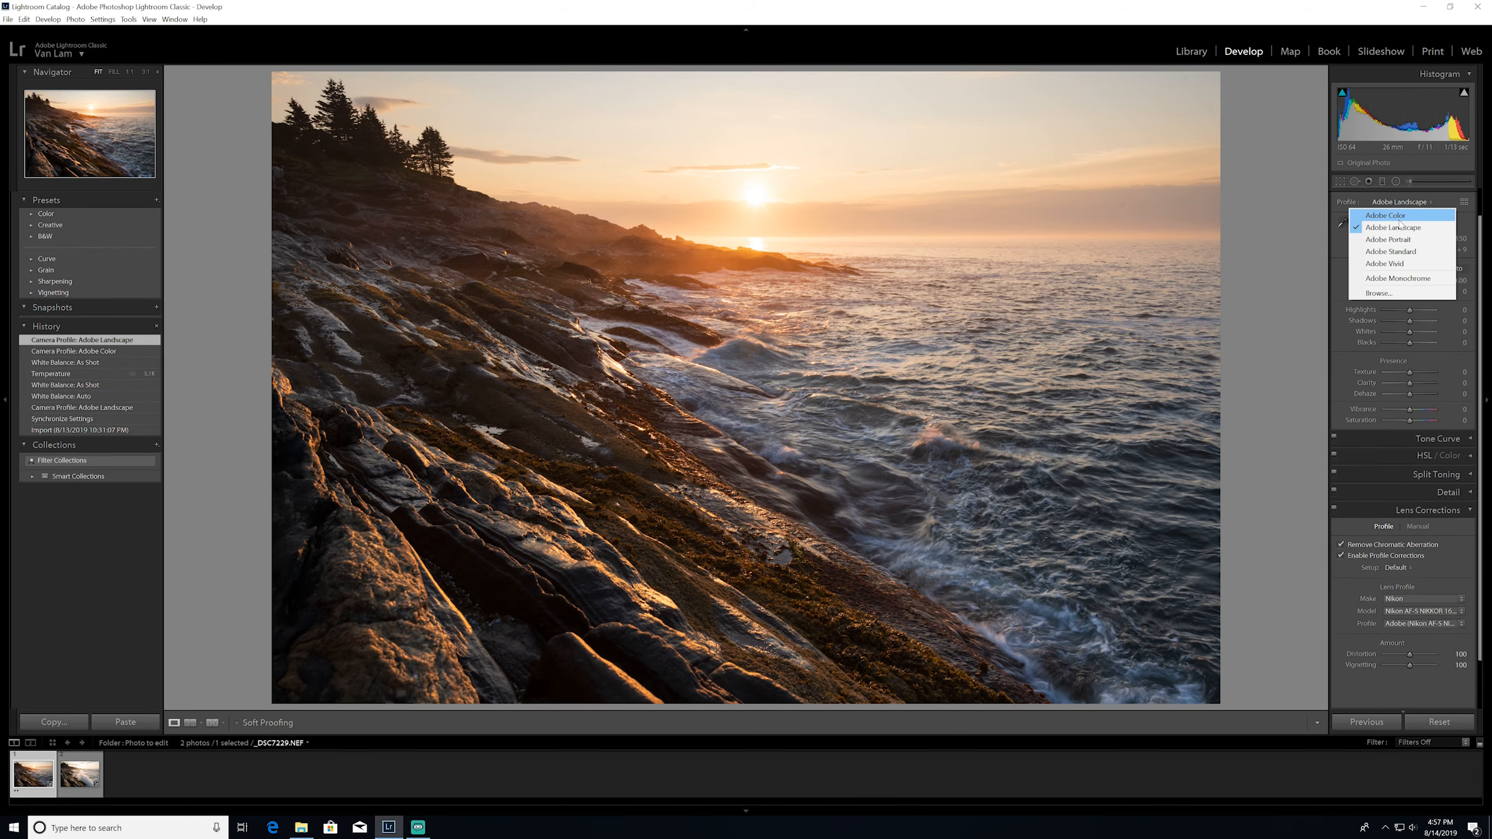
left_click(1410, 226)
left_click(1410, 202)
left_click(1403, 215)
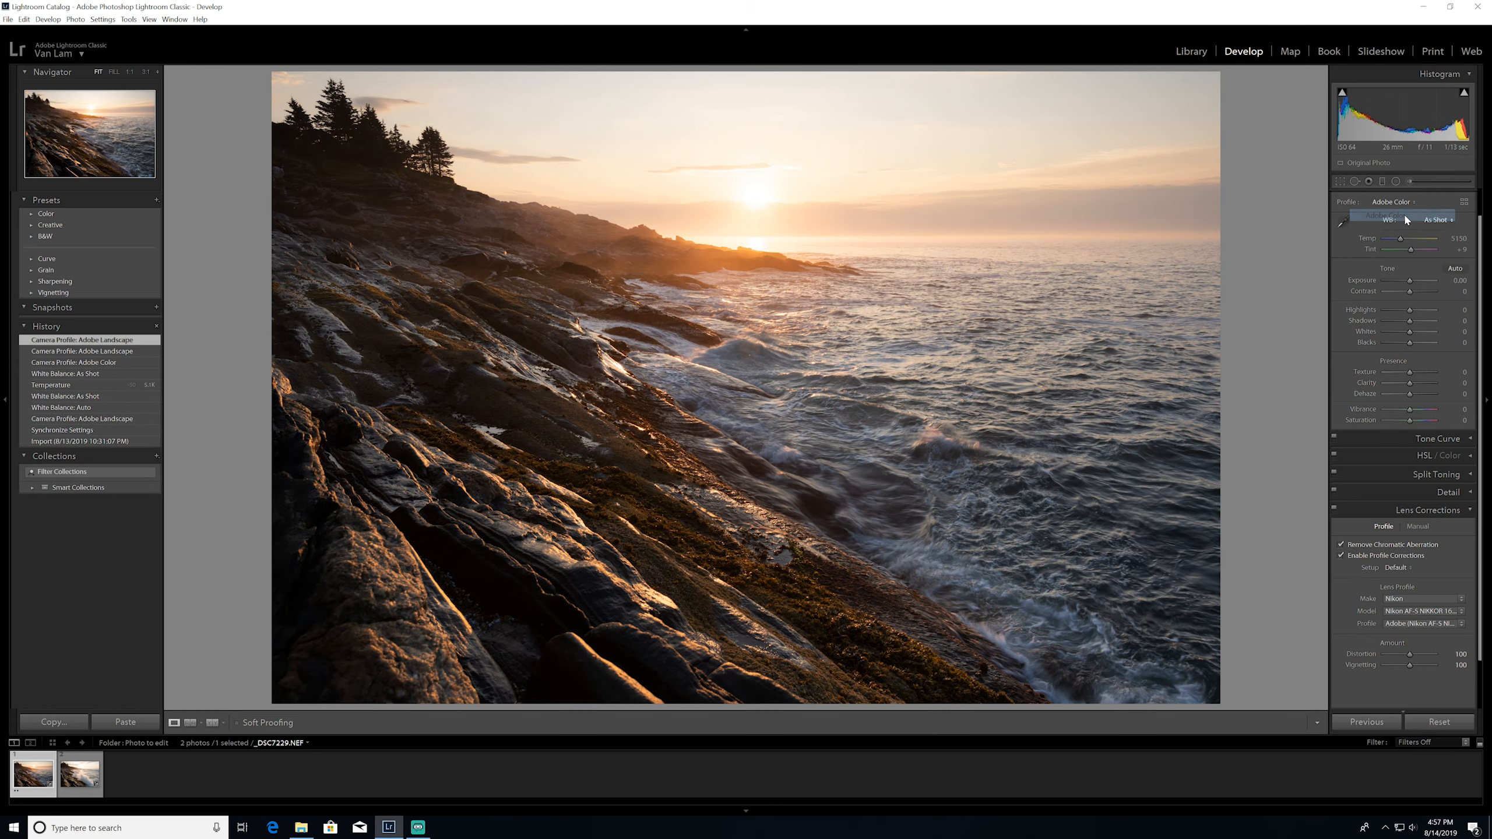
left_click(1405, 204)
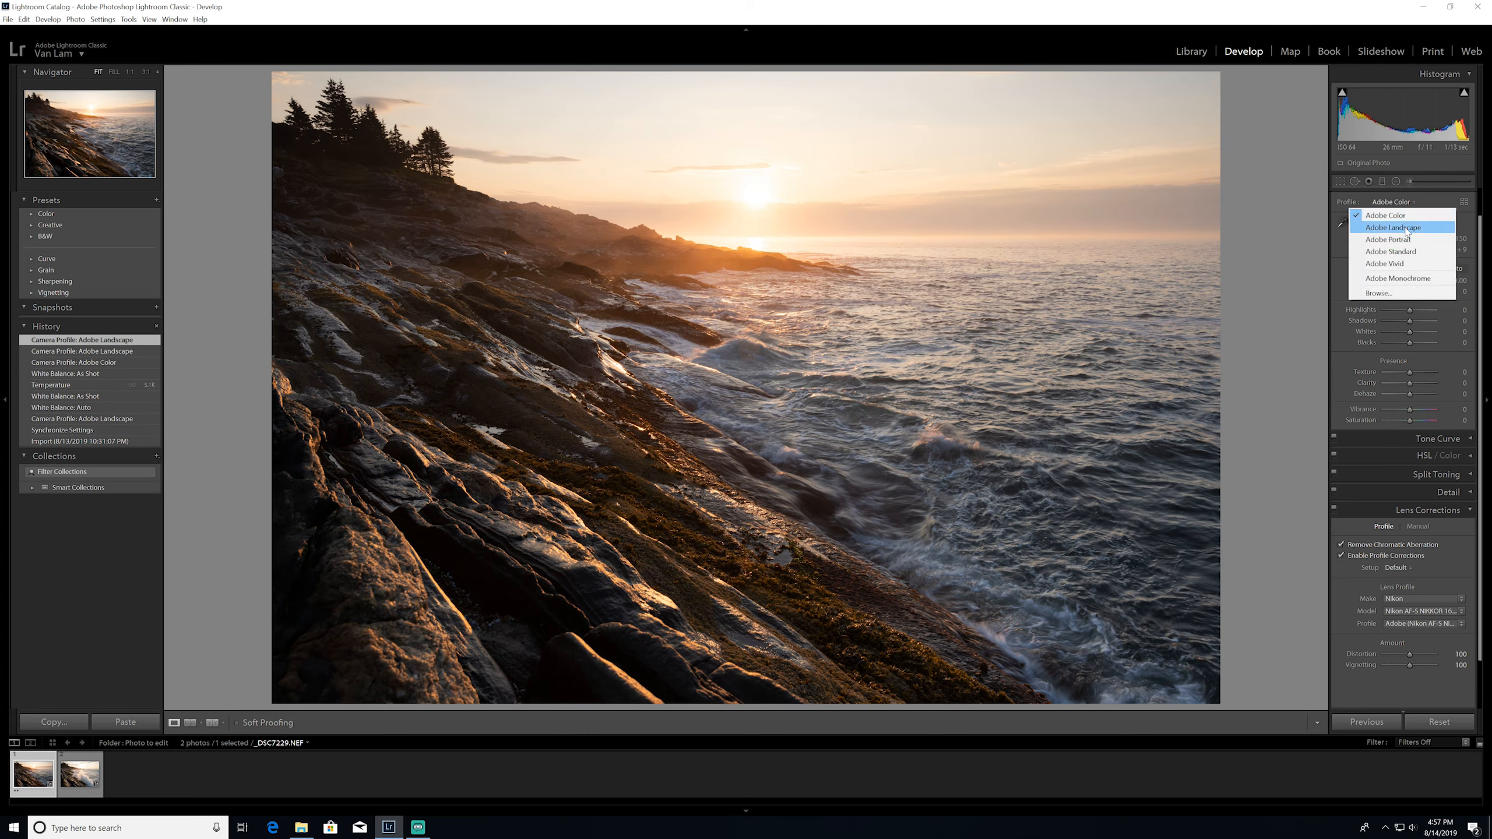
left_click(1403, 223)
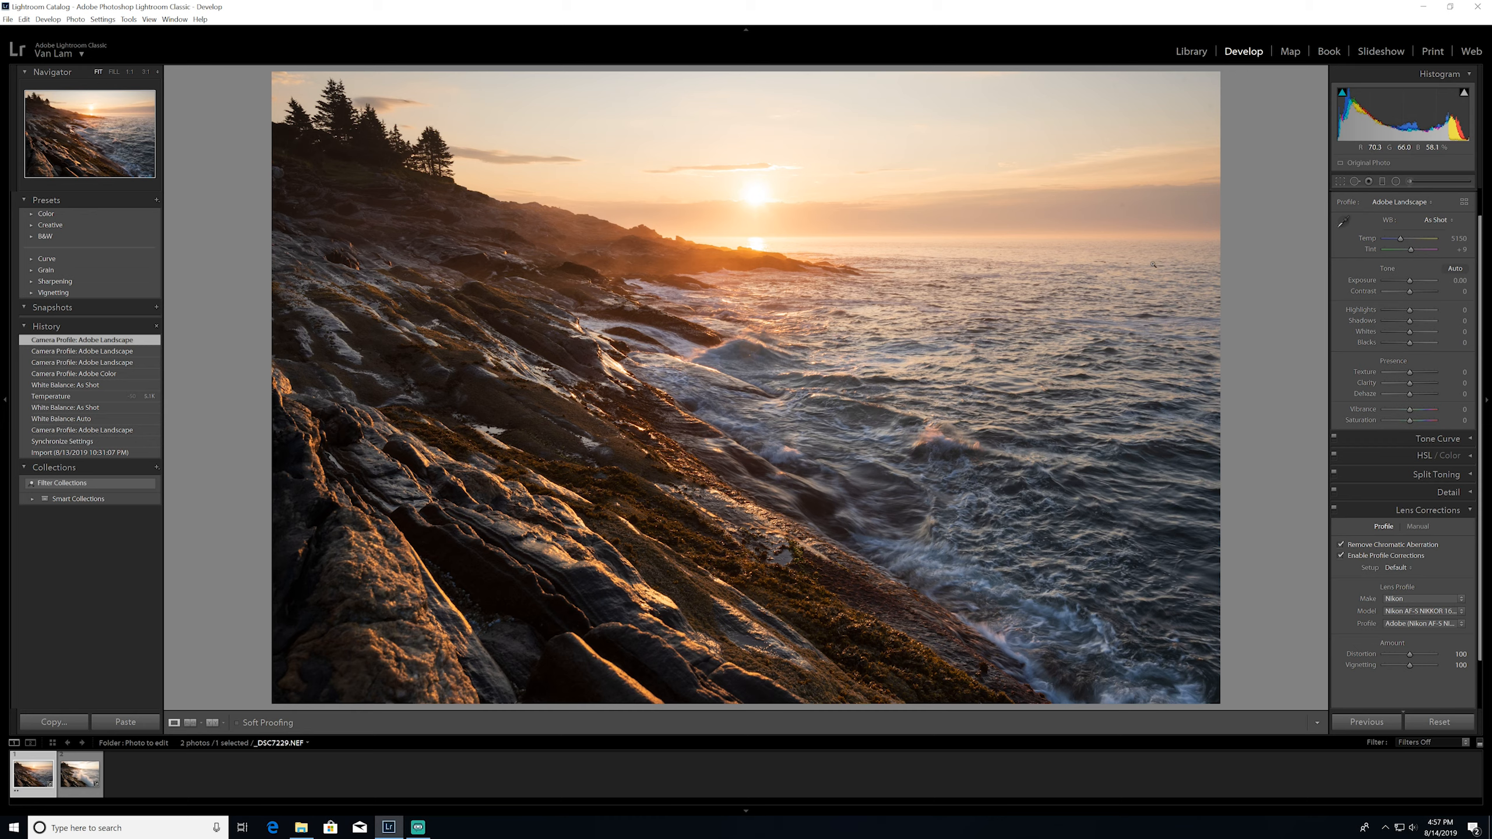
left_click(1419, 205)
left_click(1414, 215)
left_click(1412, 205)
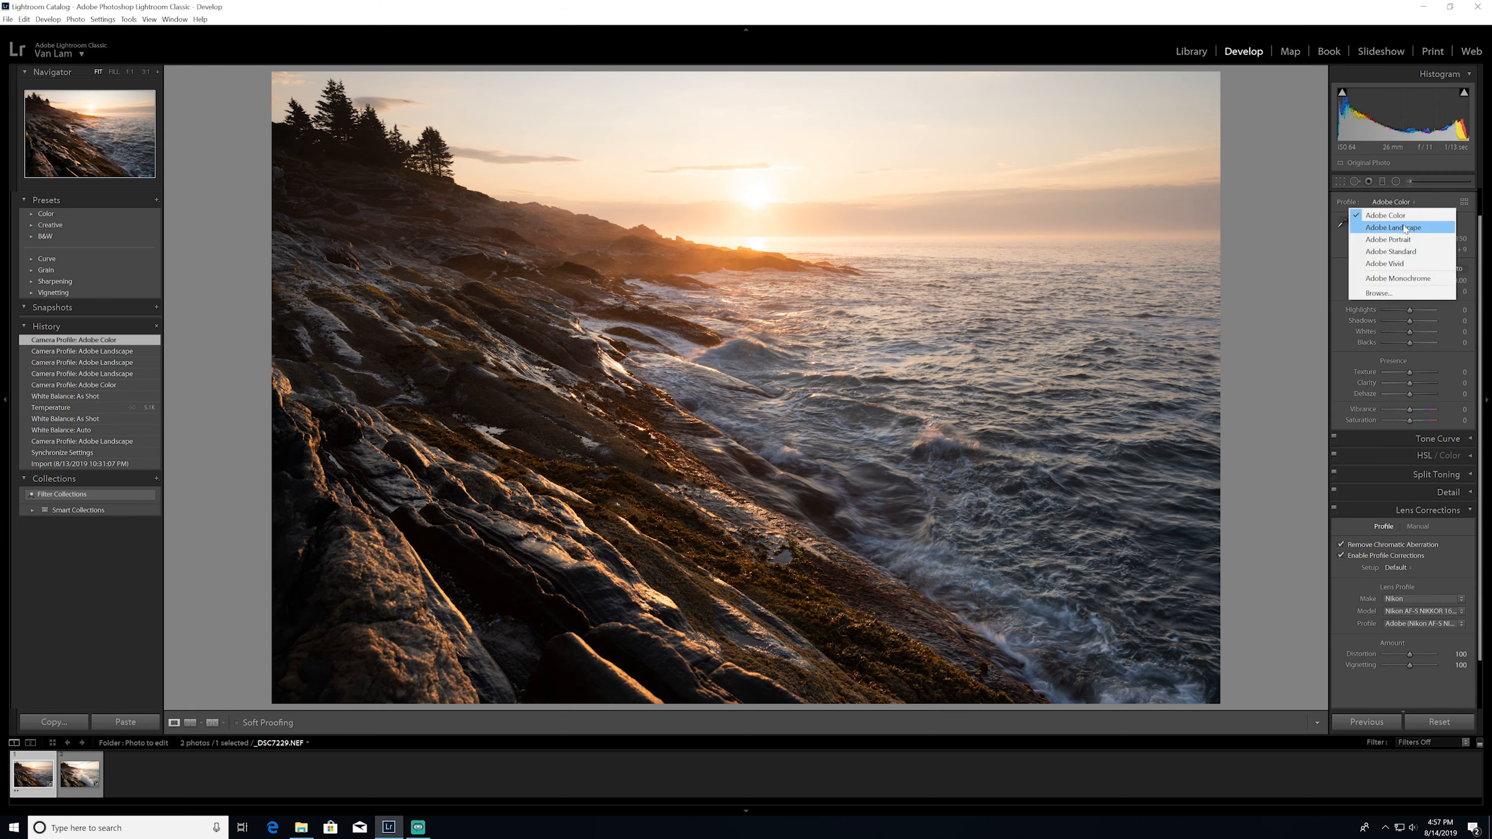
left_click(1404, 228)
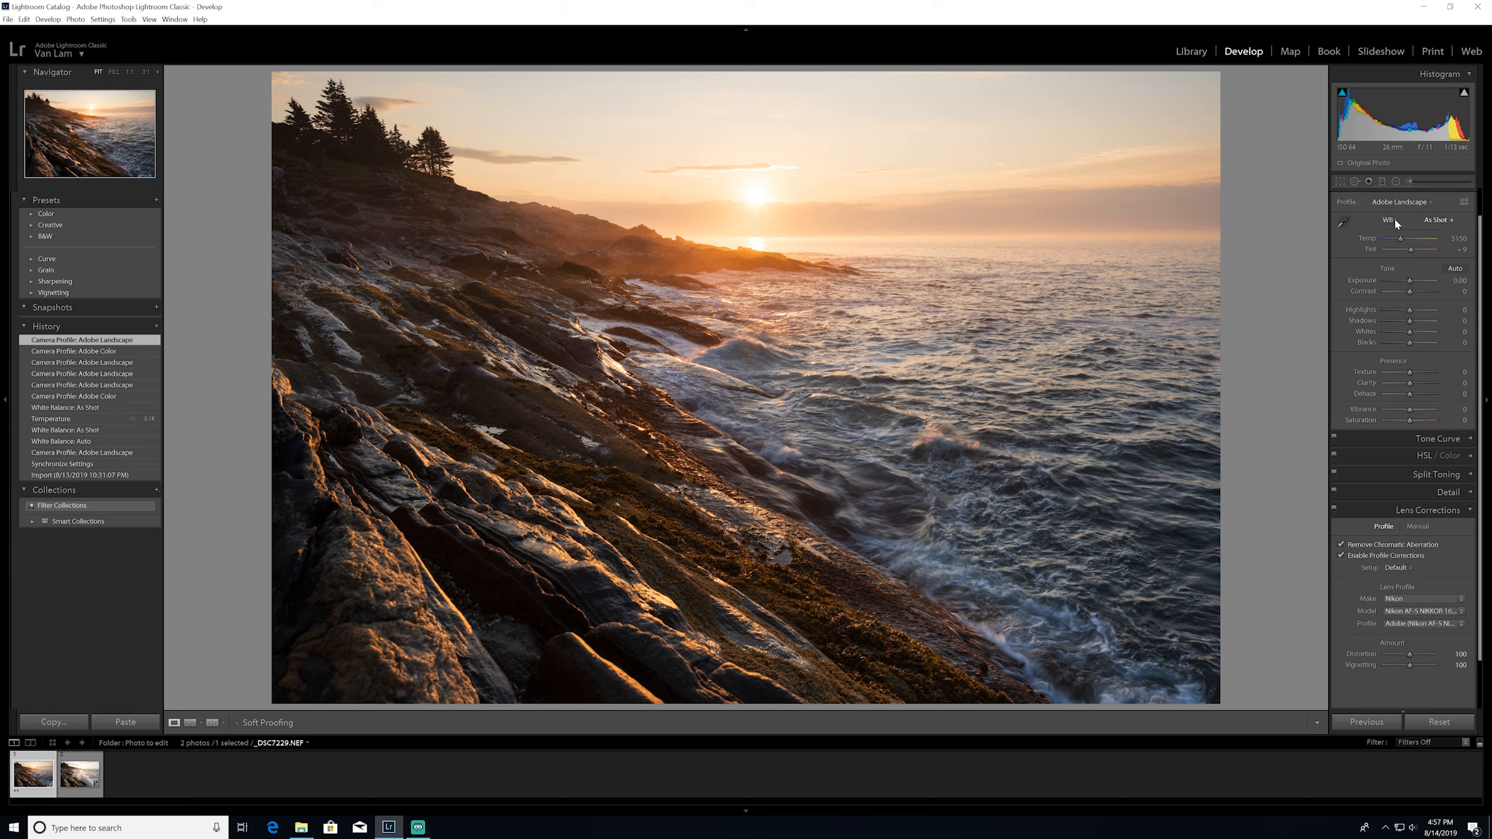
left_click(1436, 221)
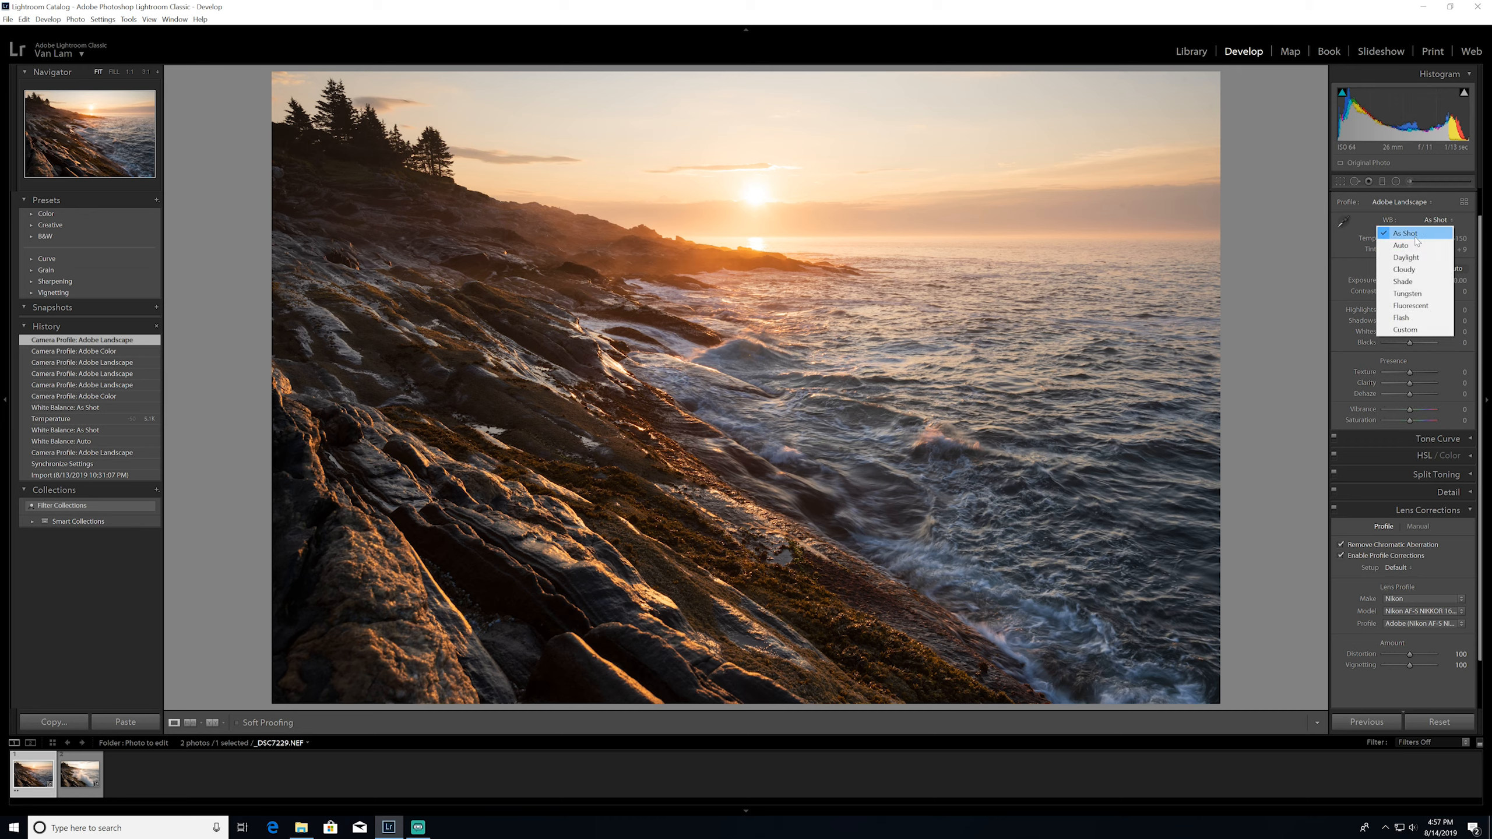
left_click(1445, 211)
left_click(1443, 213)
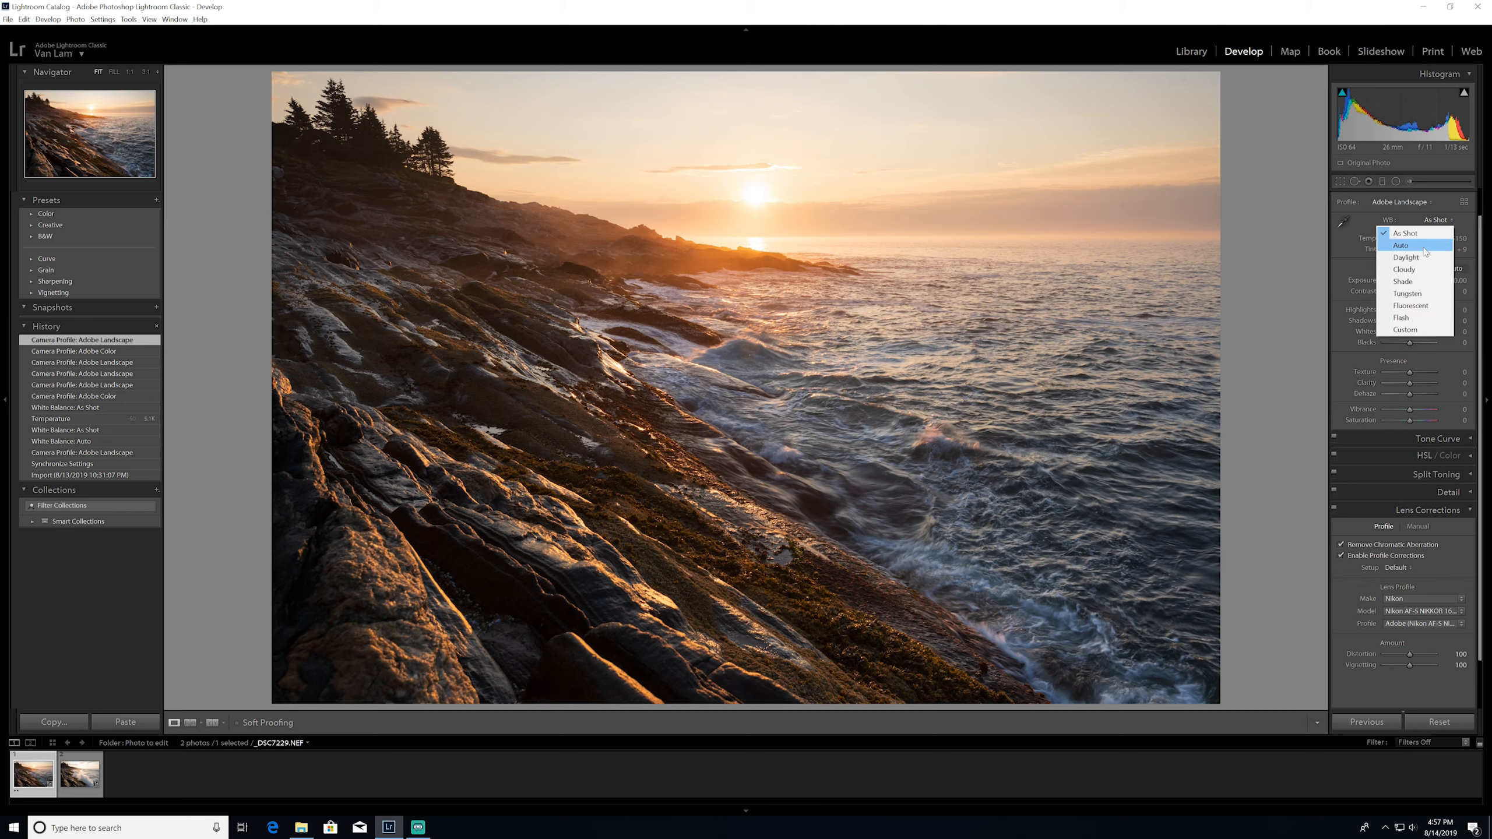
left_click(1441, 209)
left_click(1464, 242)
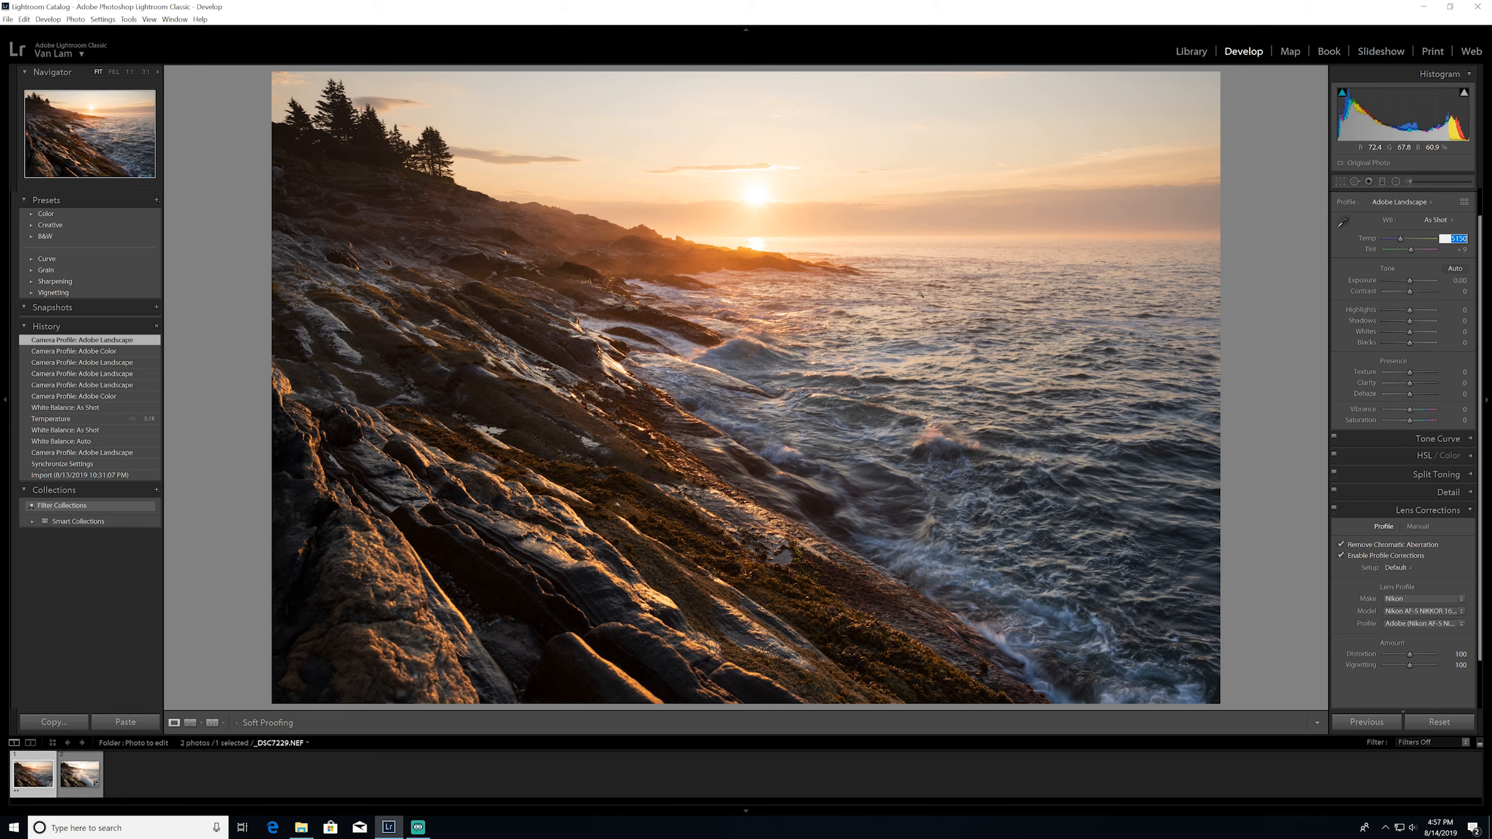
left_click(1360, 263)
Add a graduated filter from the sky down past the horizon and reset its exposure to 0
left_click(1383, 182)
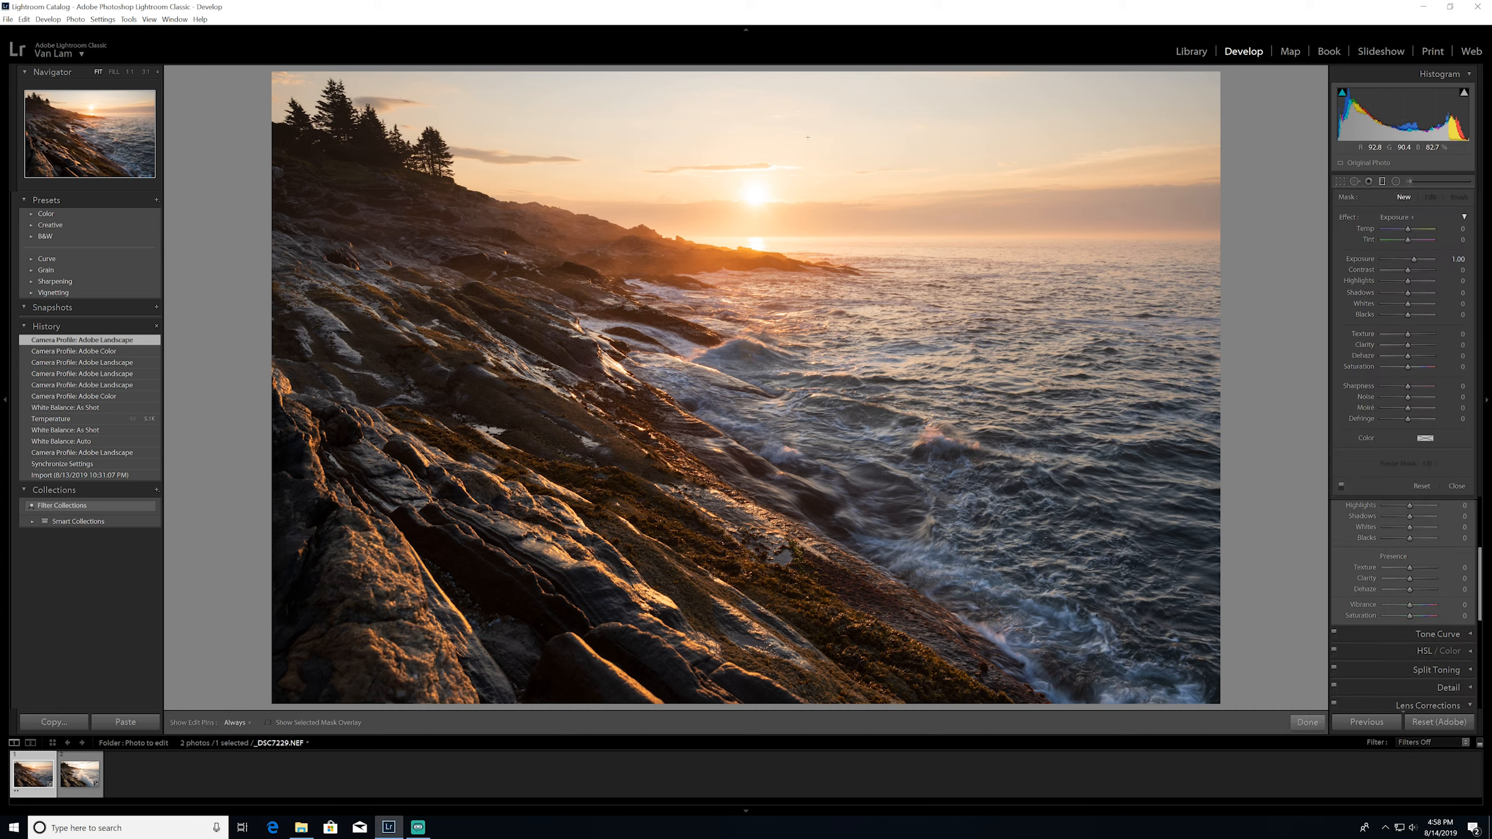
left_click_drag(787, 130, 787, 355)
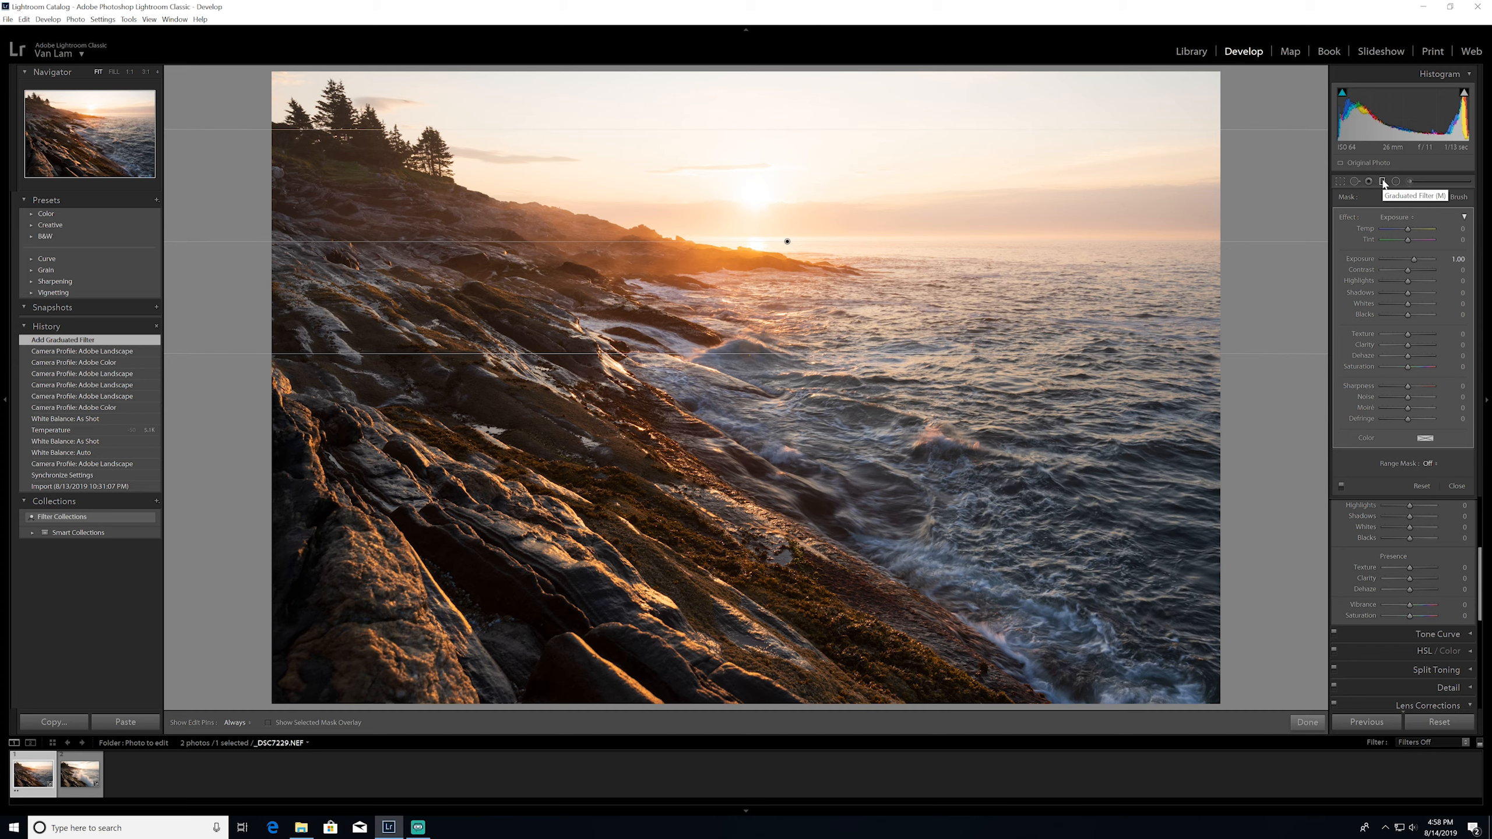
left_click(1395, 217)
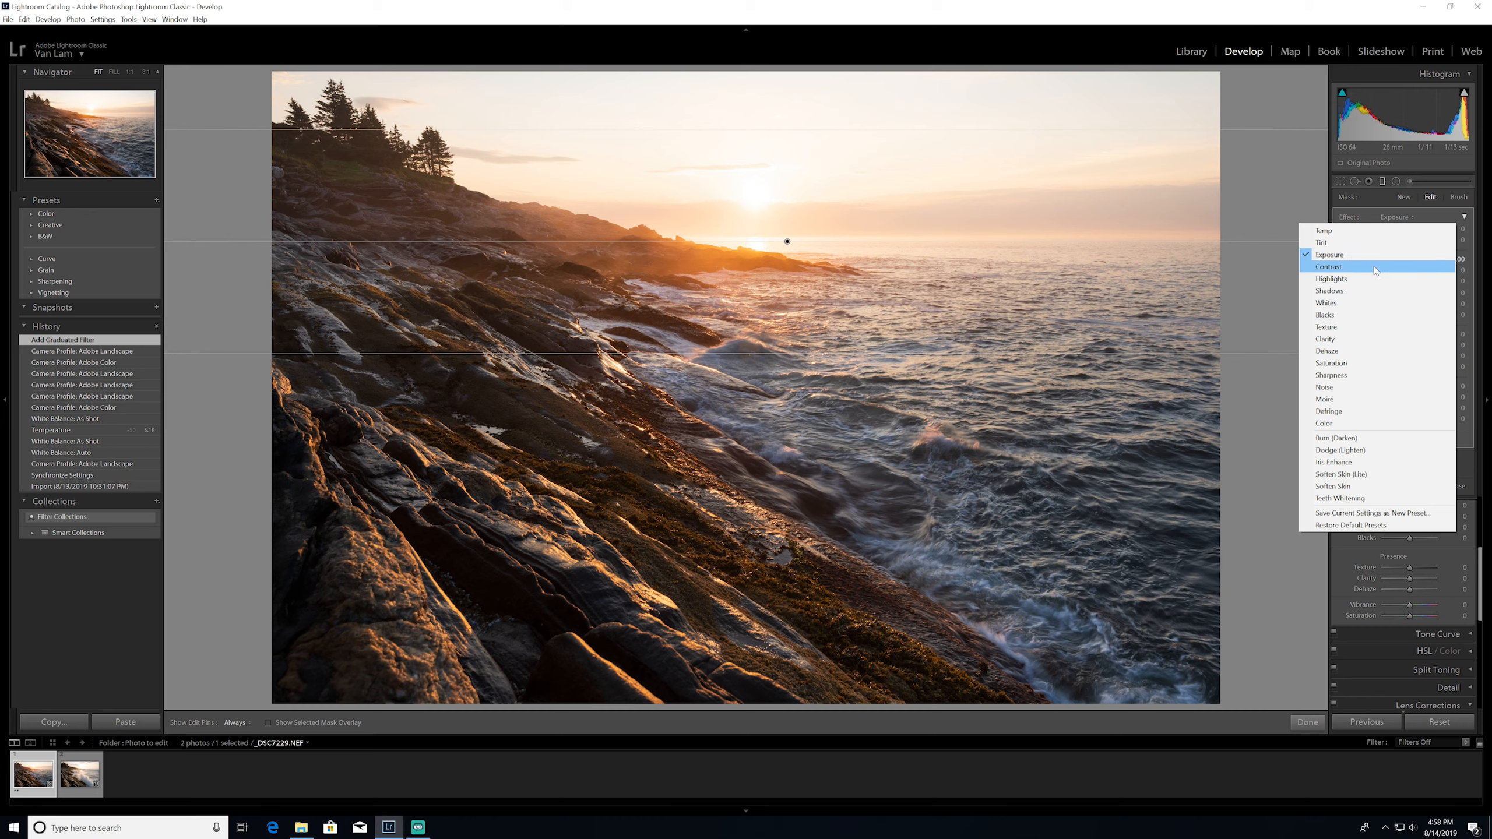
left_click(1374, 257)
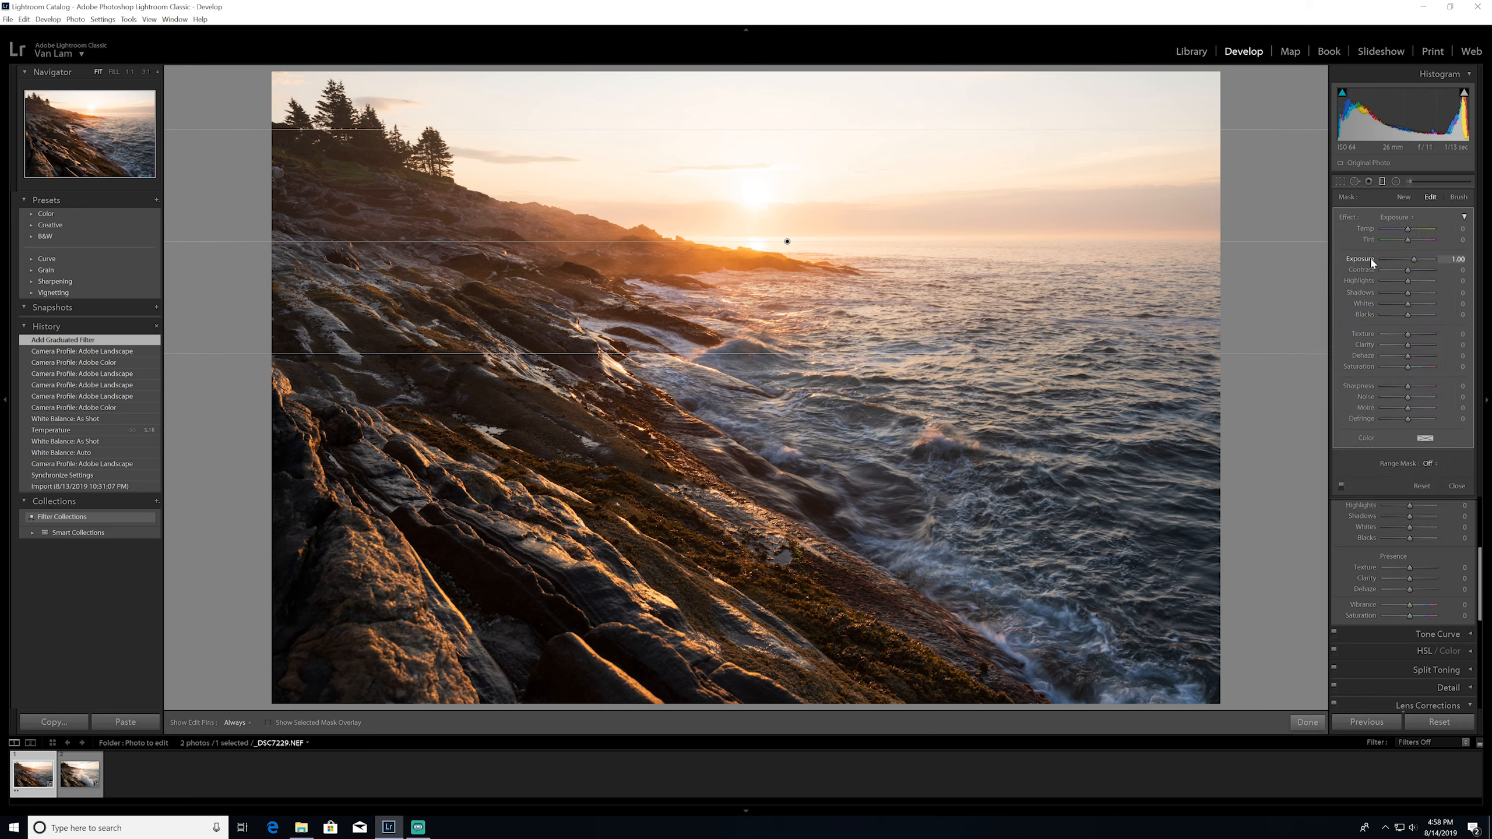
double_click(1371, 258)
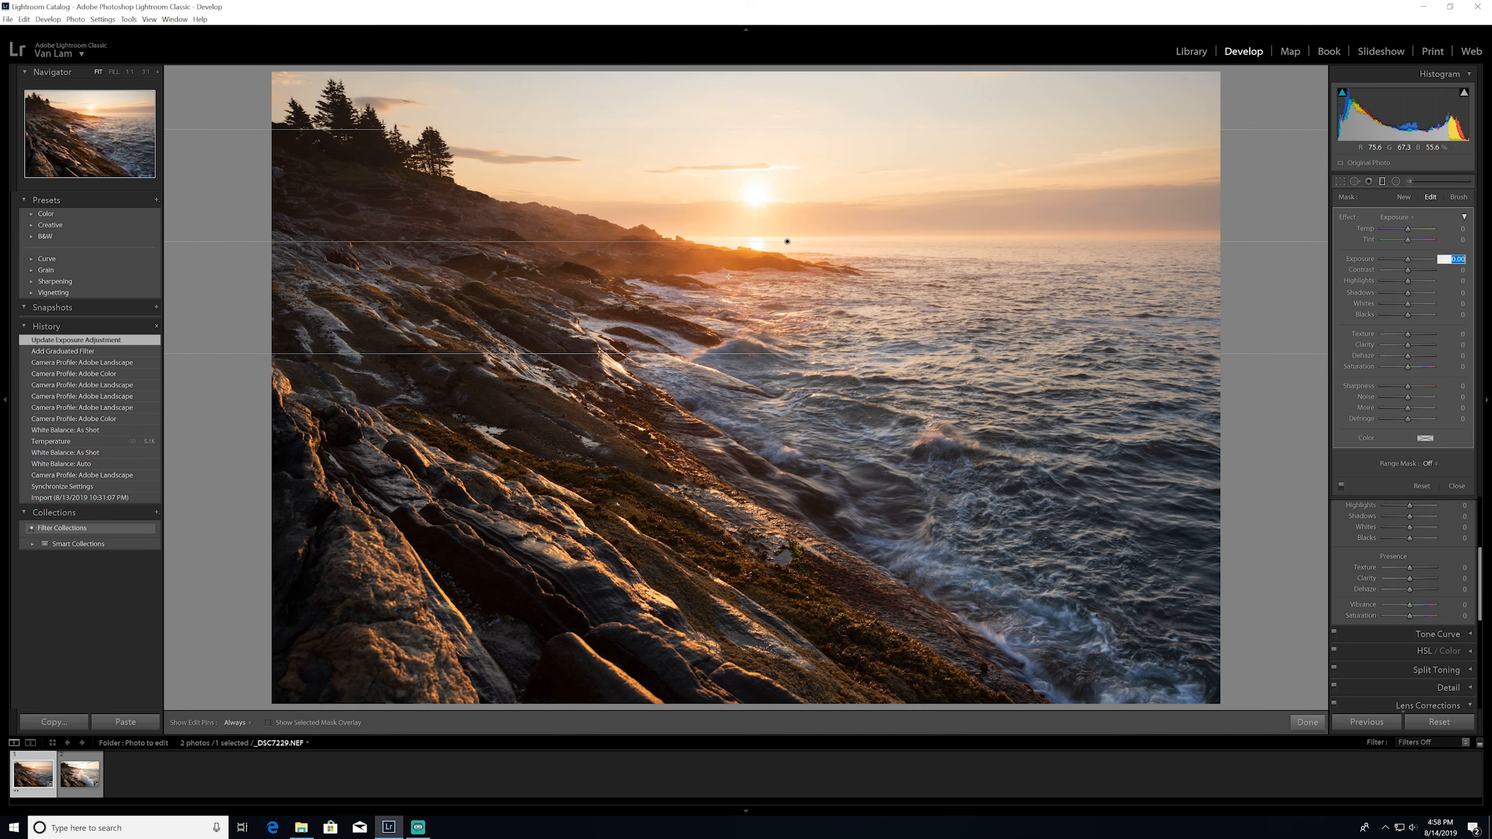
Reposition the graduated filter around the horizon and delete the stray second filter
left_click_drag(788, 240, 796, 189)
left_click_drag(828, 298, 831, 373)
right_click(830, 336)
left_click(854, 354)
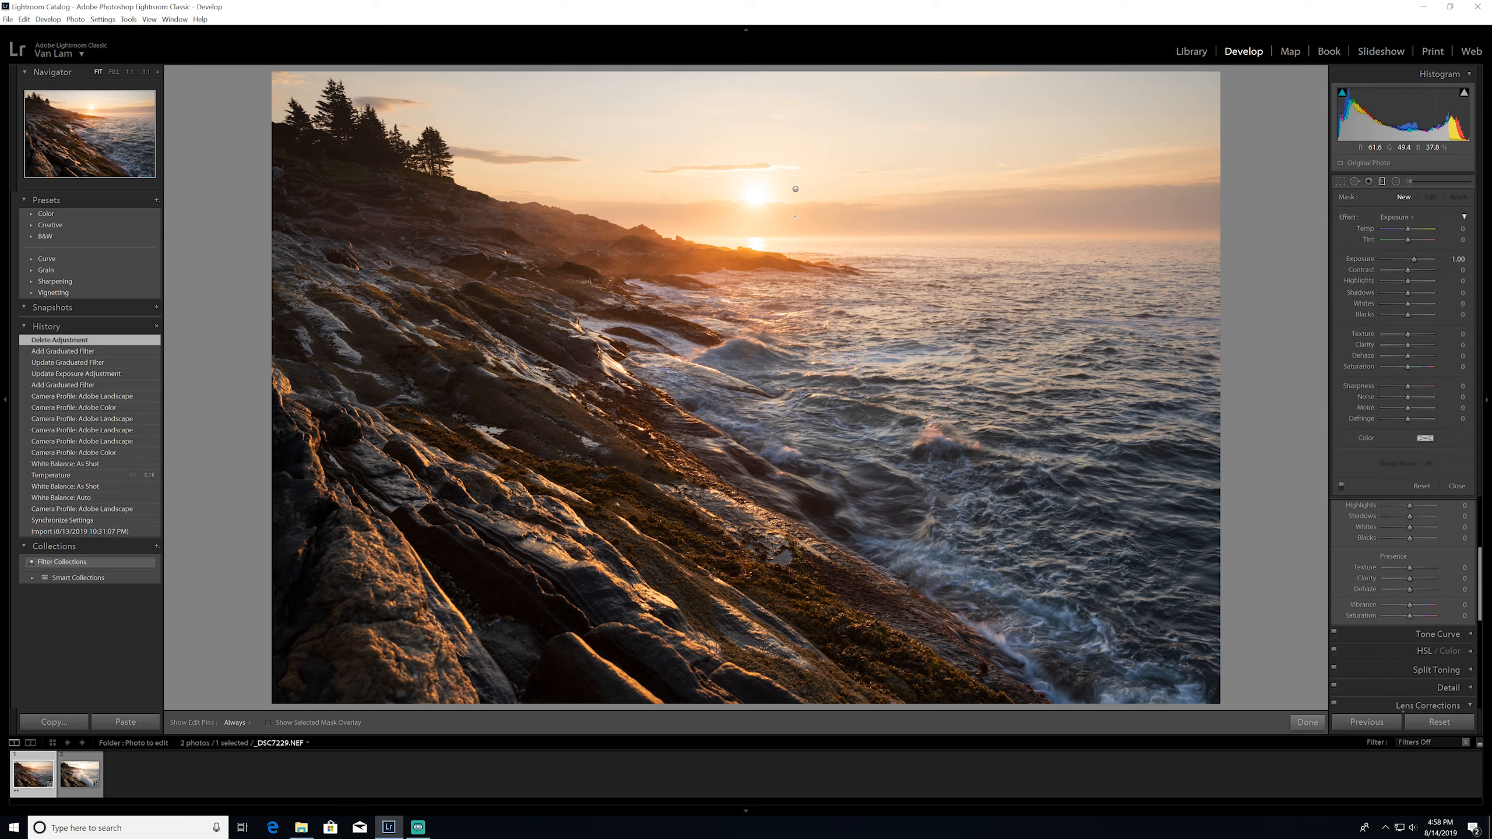
left_click_drag(803, 358, 802, 384)
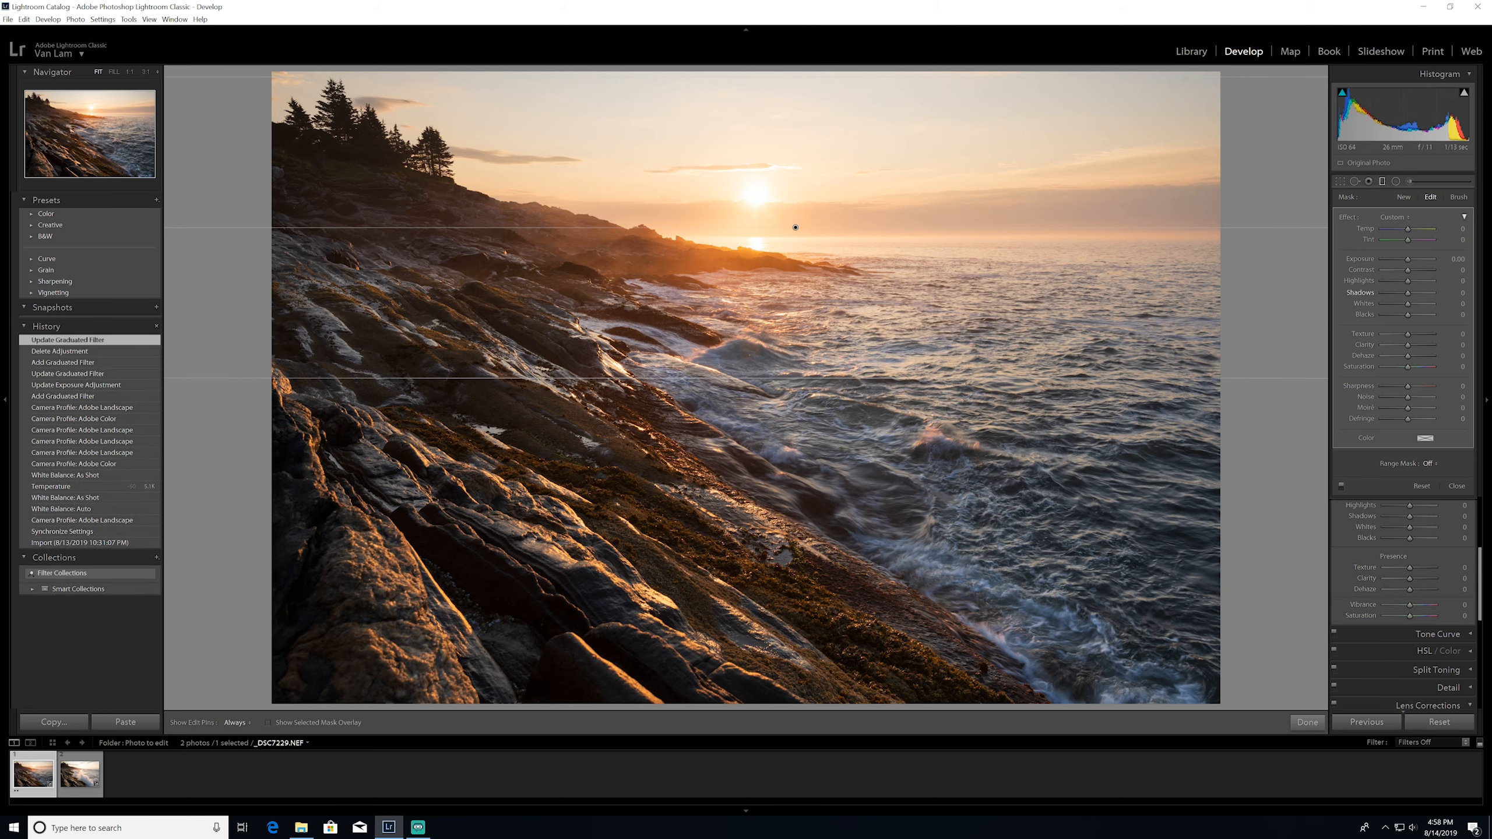
Set the graduated filter's exposure to -0.30
left_click(1456, 260)
type("-0.6")
key("Return")
type("-0.4")
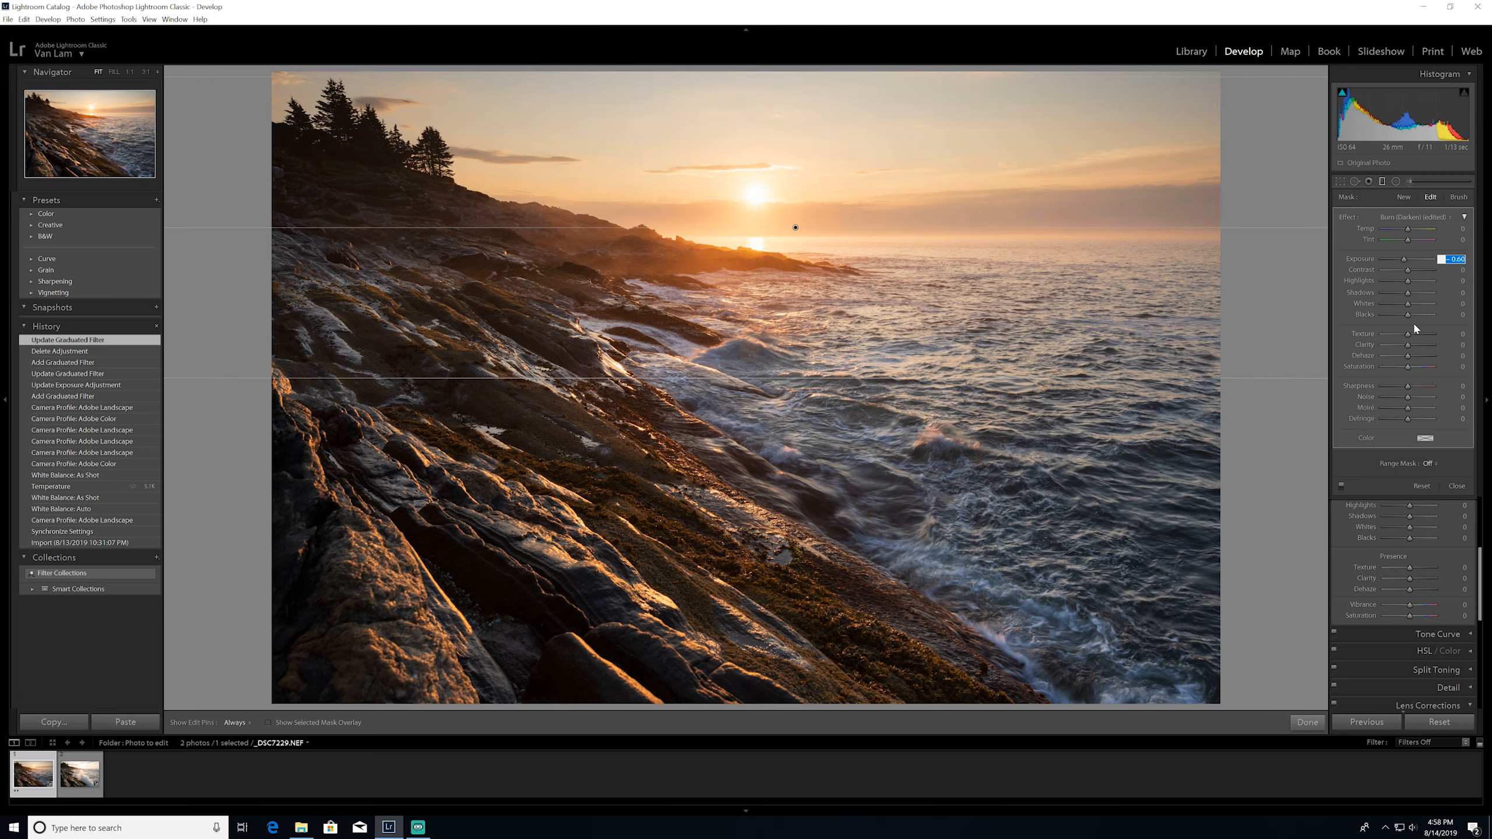
key("Return")
type("-0.3")
key("Return")
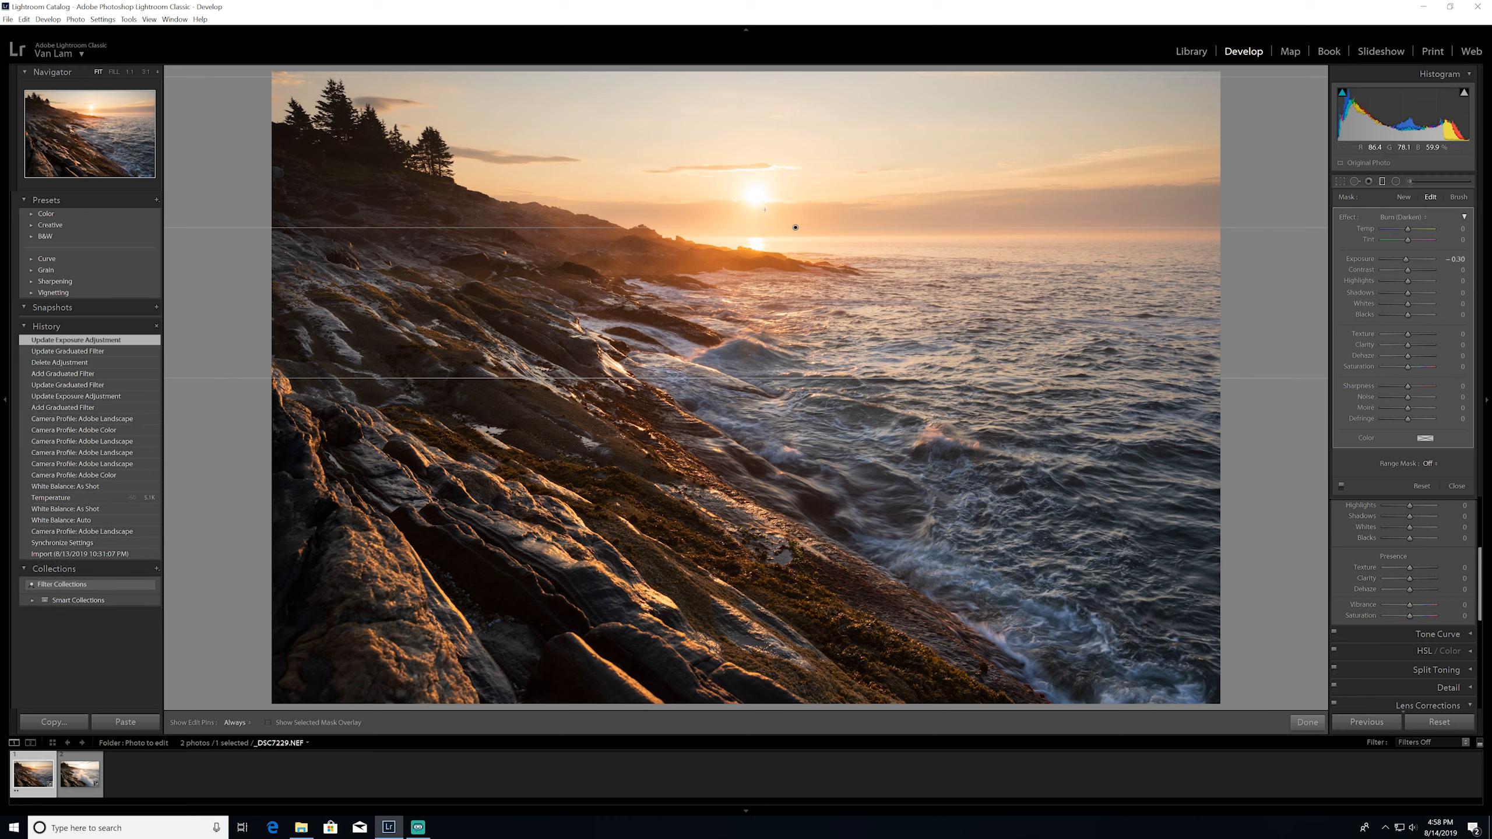
Shift the graduated filter's center up to just below the sun, adjust its lower edge and finish the filter edit
left_click_drag(796, 227, 800, 184)
left_click_drag(799, 337, 799, 368)
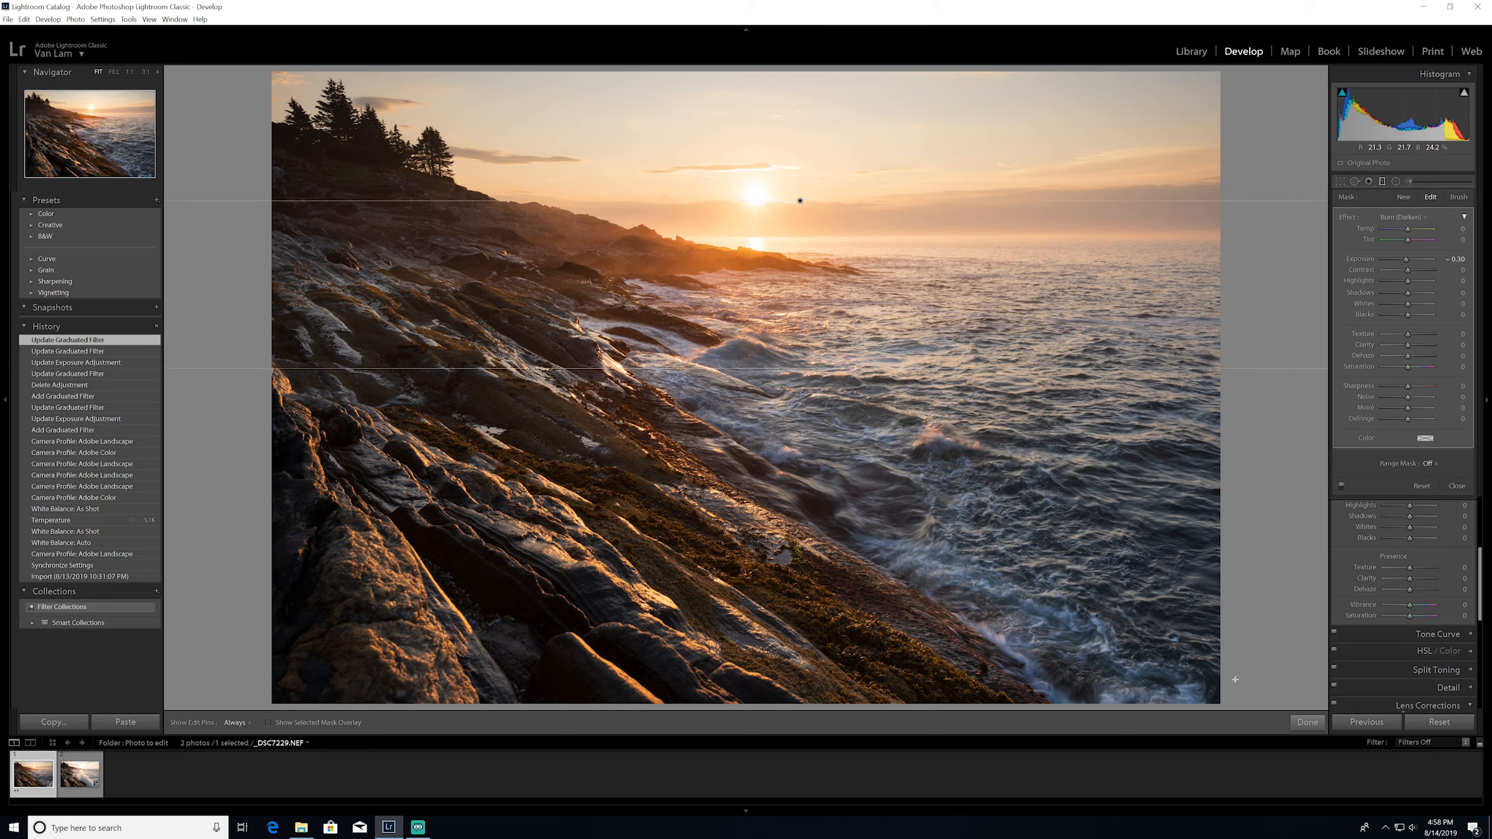
left_click(1306, 722)
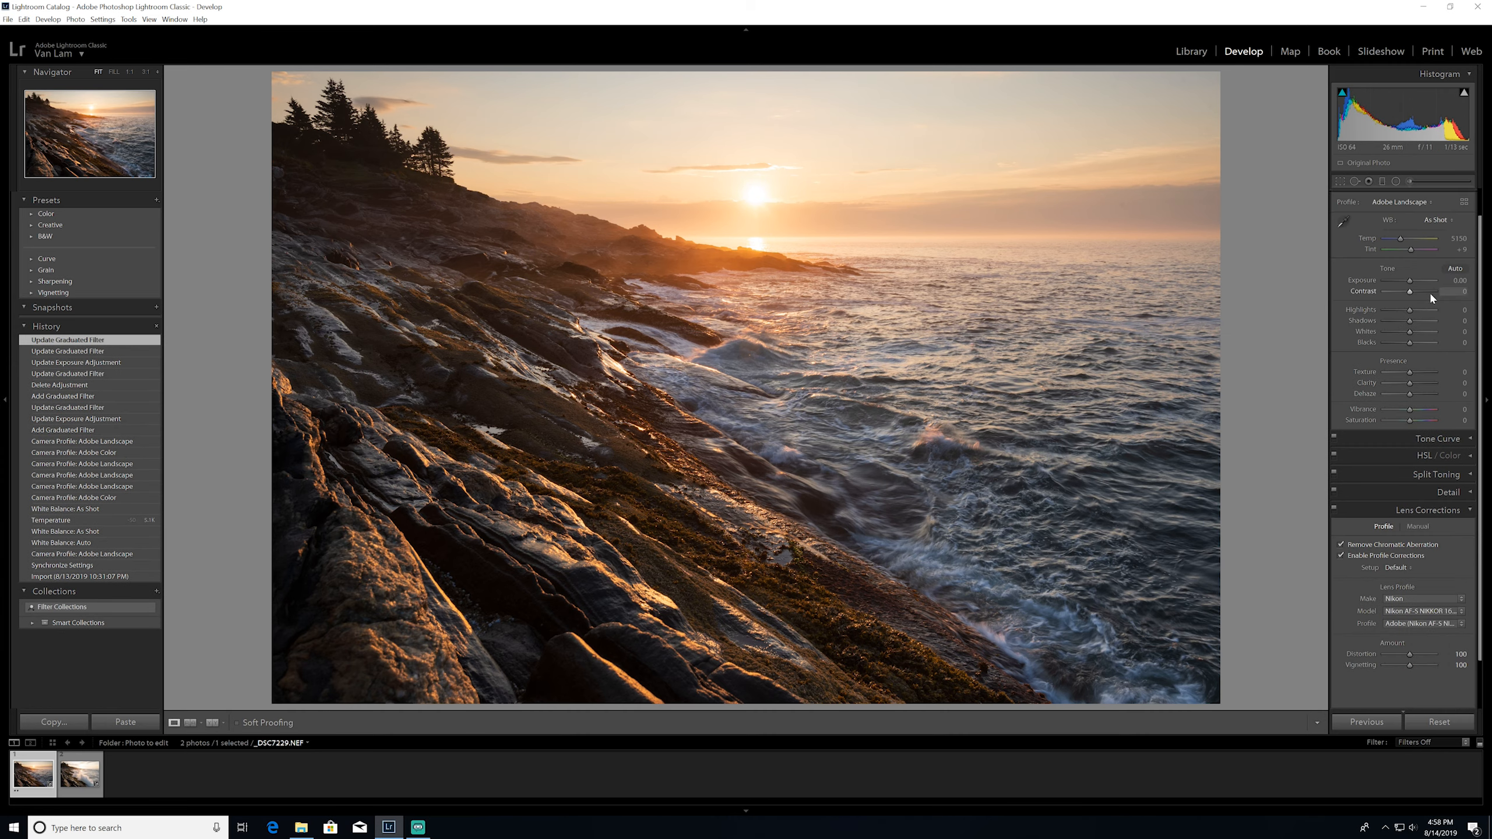
Try lowering the photo's highlights, reset them and set them to -29
left_click_drag(1409, 307, 1401, 307)
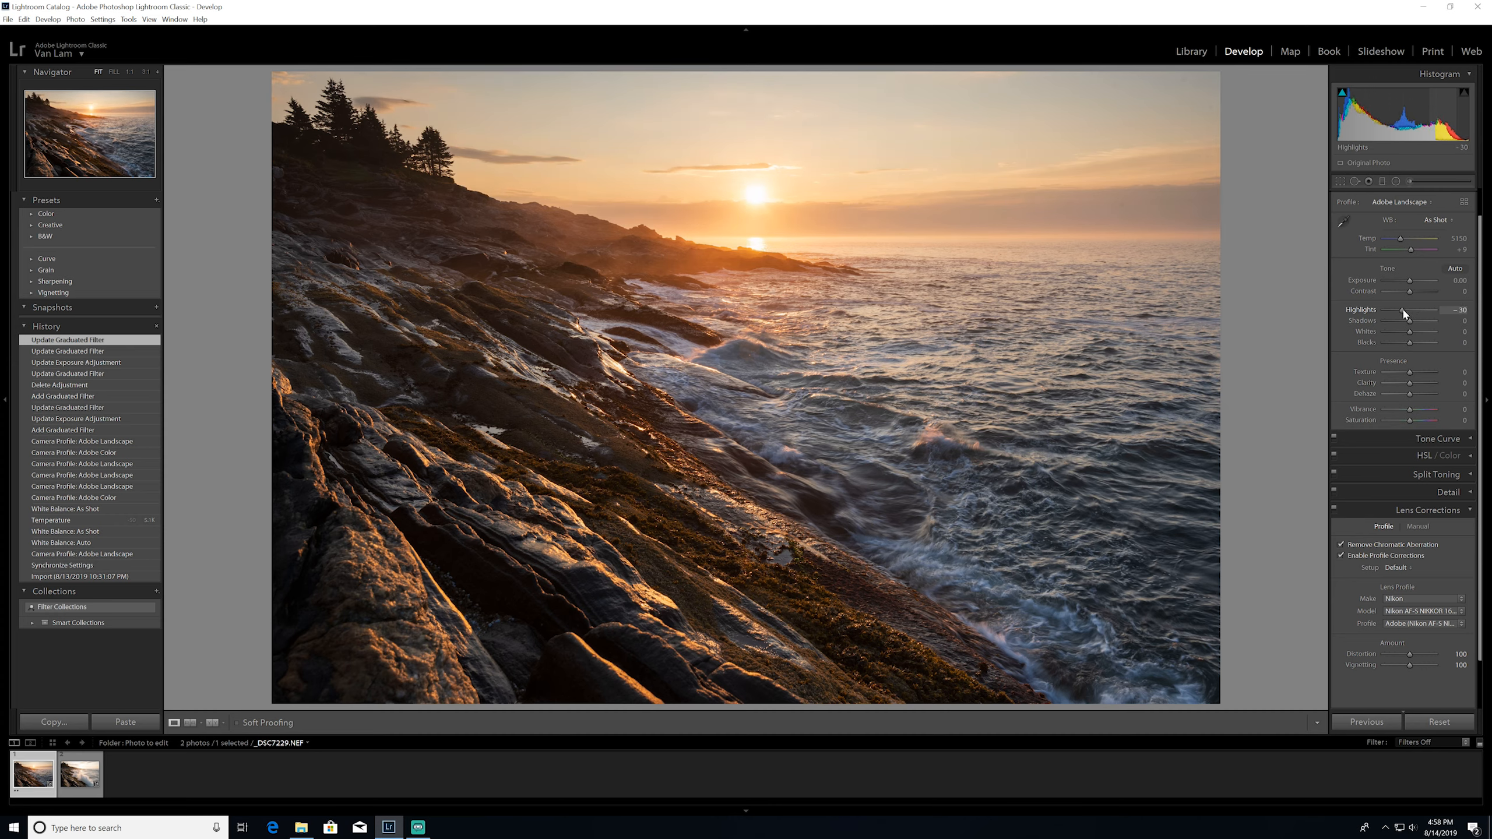
double_click(1400, 307)
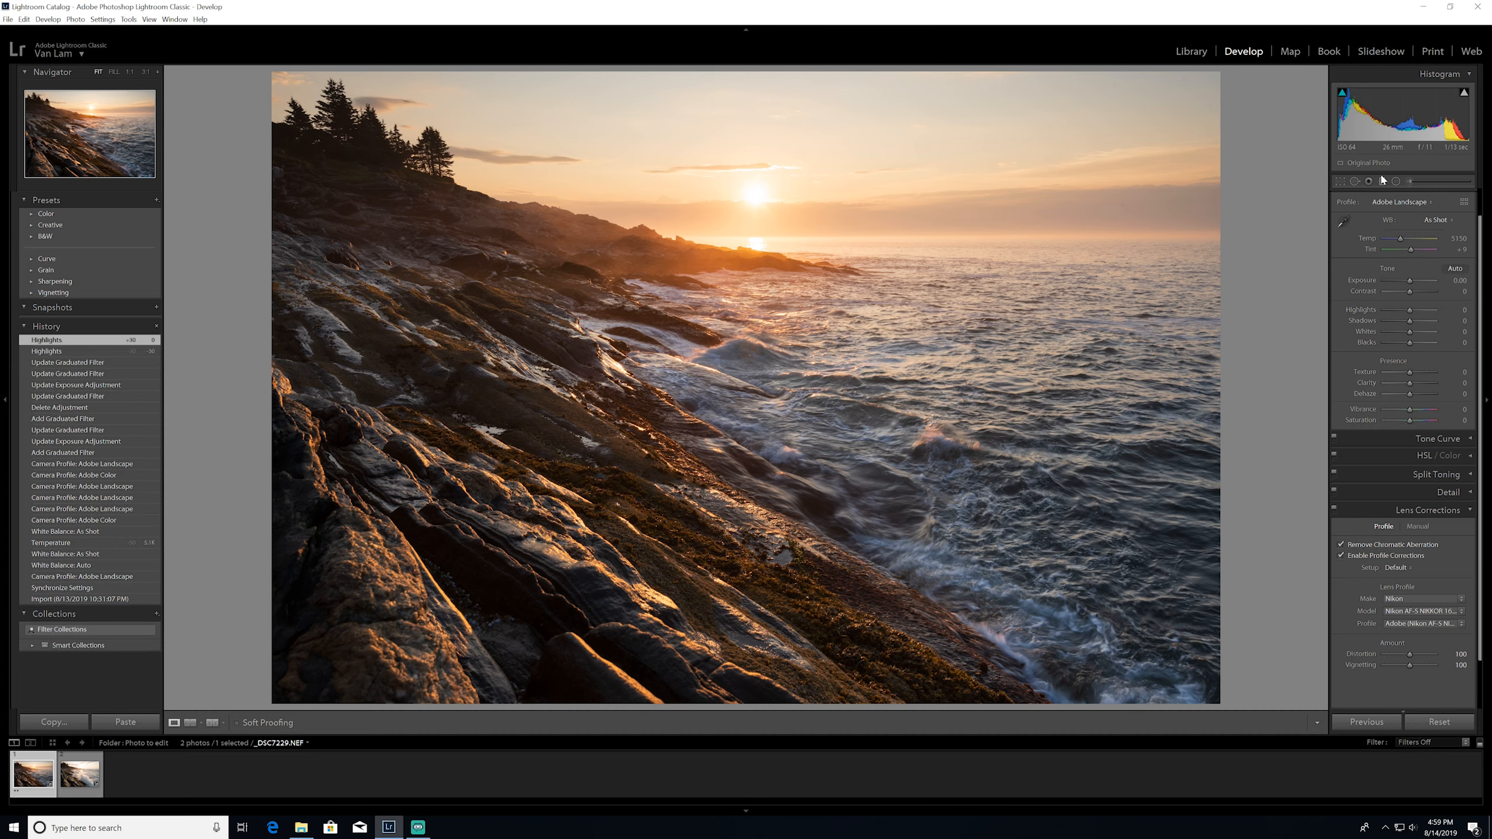
mouse_move(1409, 310)
left_mouse_down()
mouse_move(1353, 315)
mouse_move(1403, 308)
left_mouse_up()
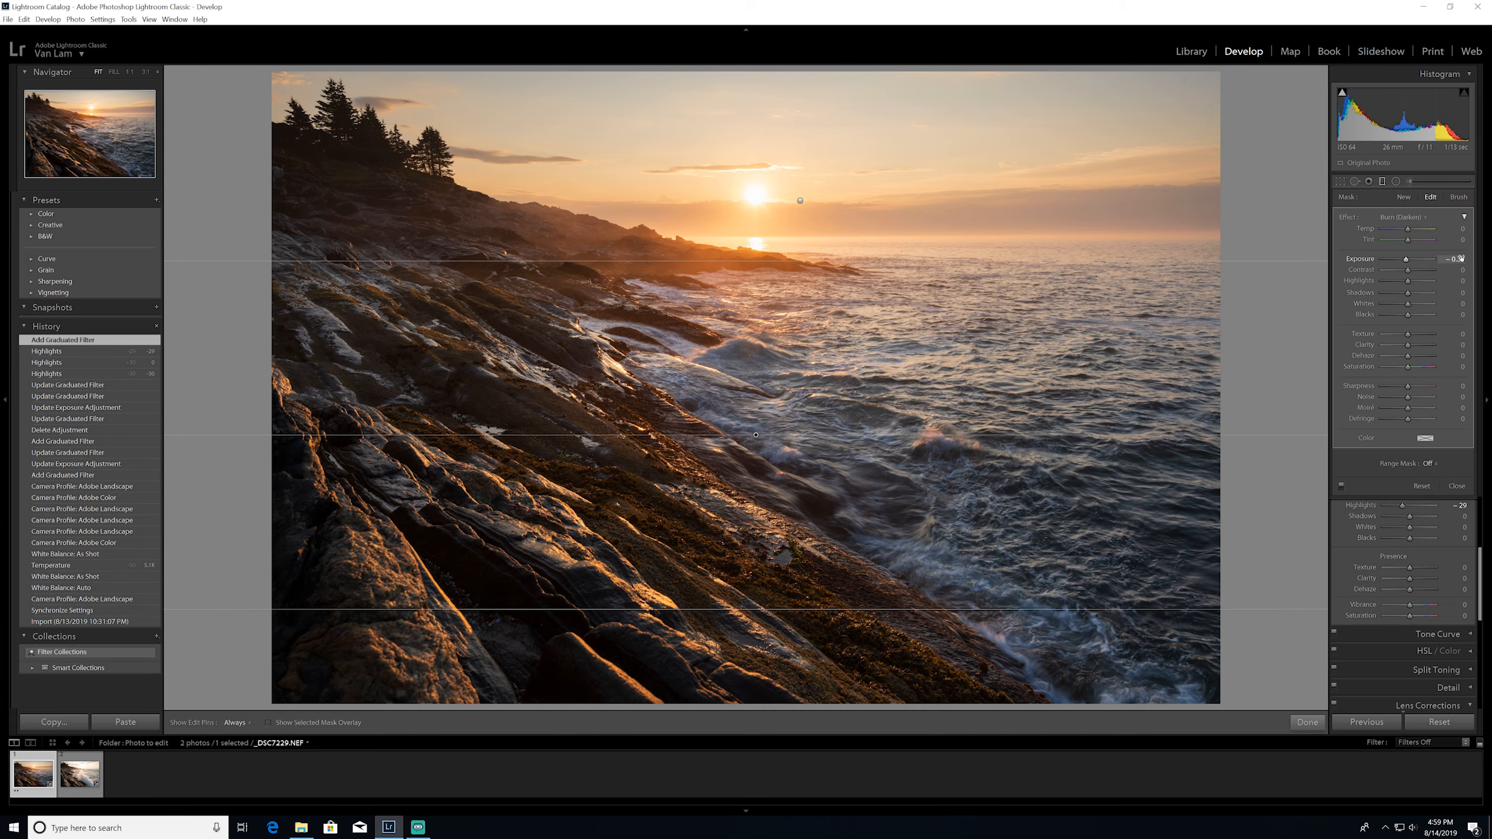
Extend the foreground graduated filter's upper edge to the top of the photo and set its exposure to 0.50
double_click(1362, 259)
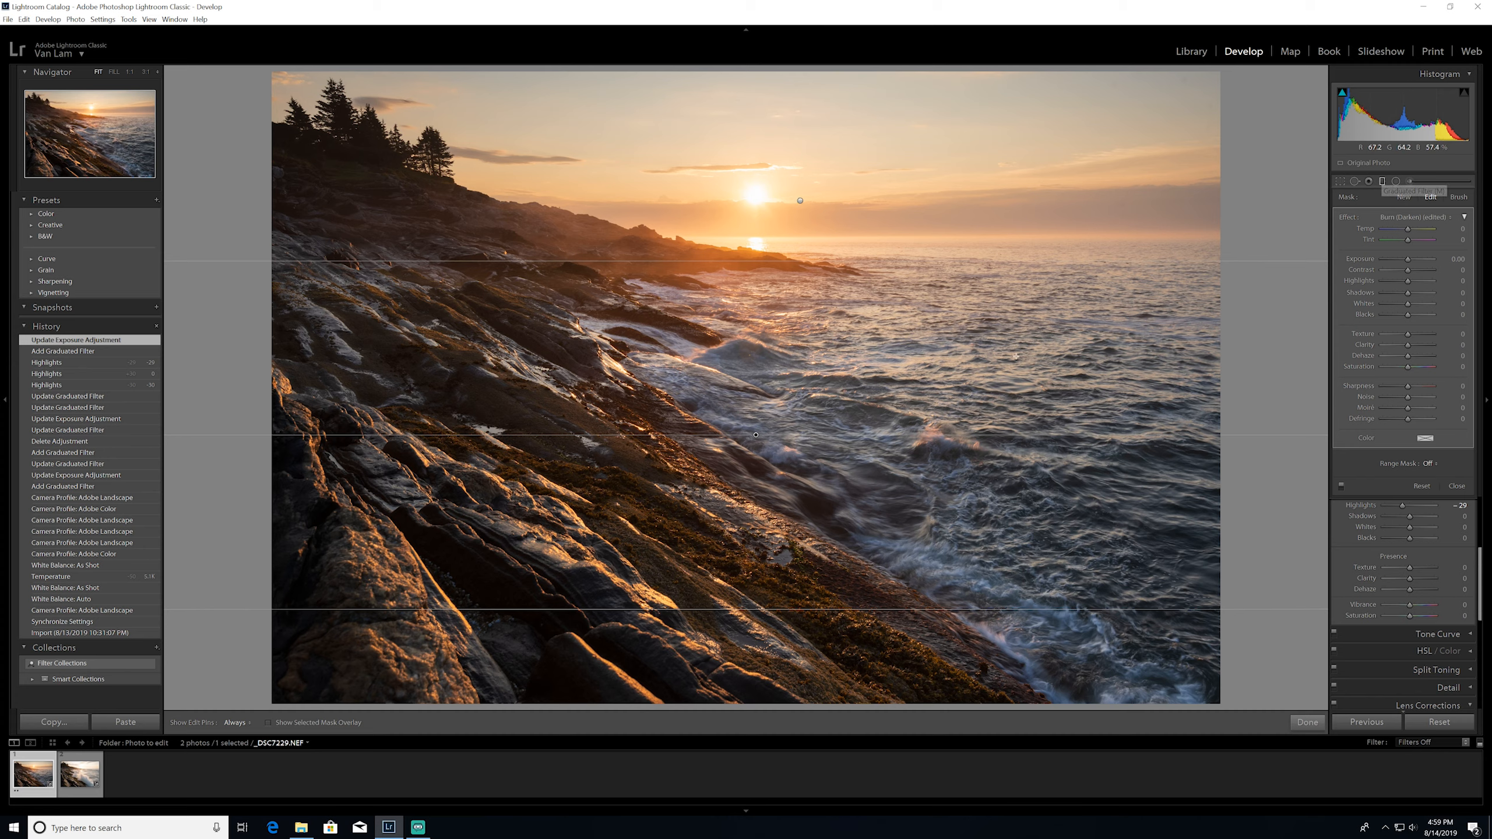
left_click_drag(689, 259, 689, 84)
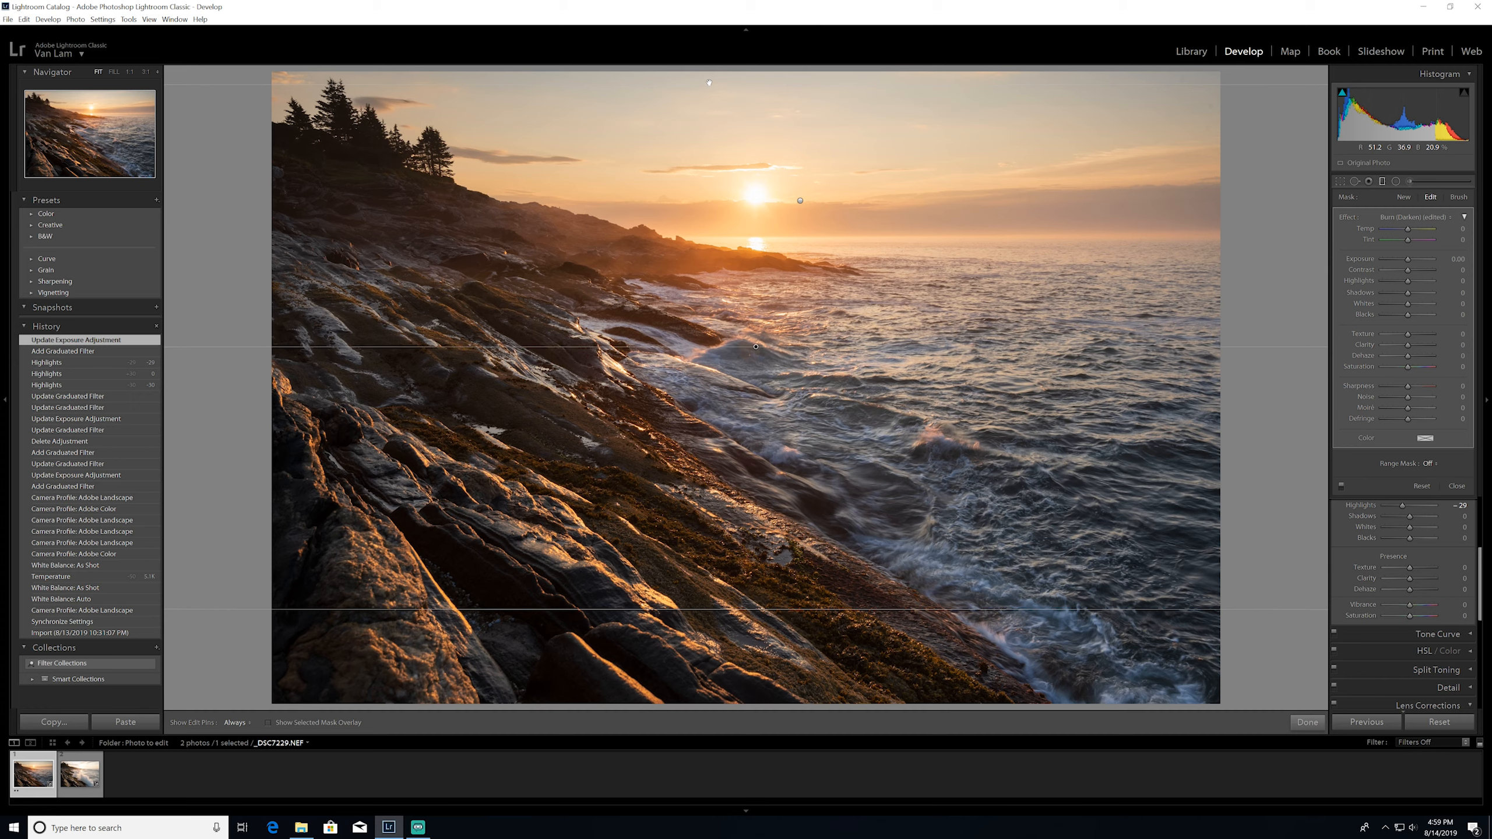
left_click(1456, 259)
type("0.5")
key("Return")
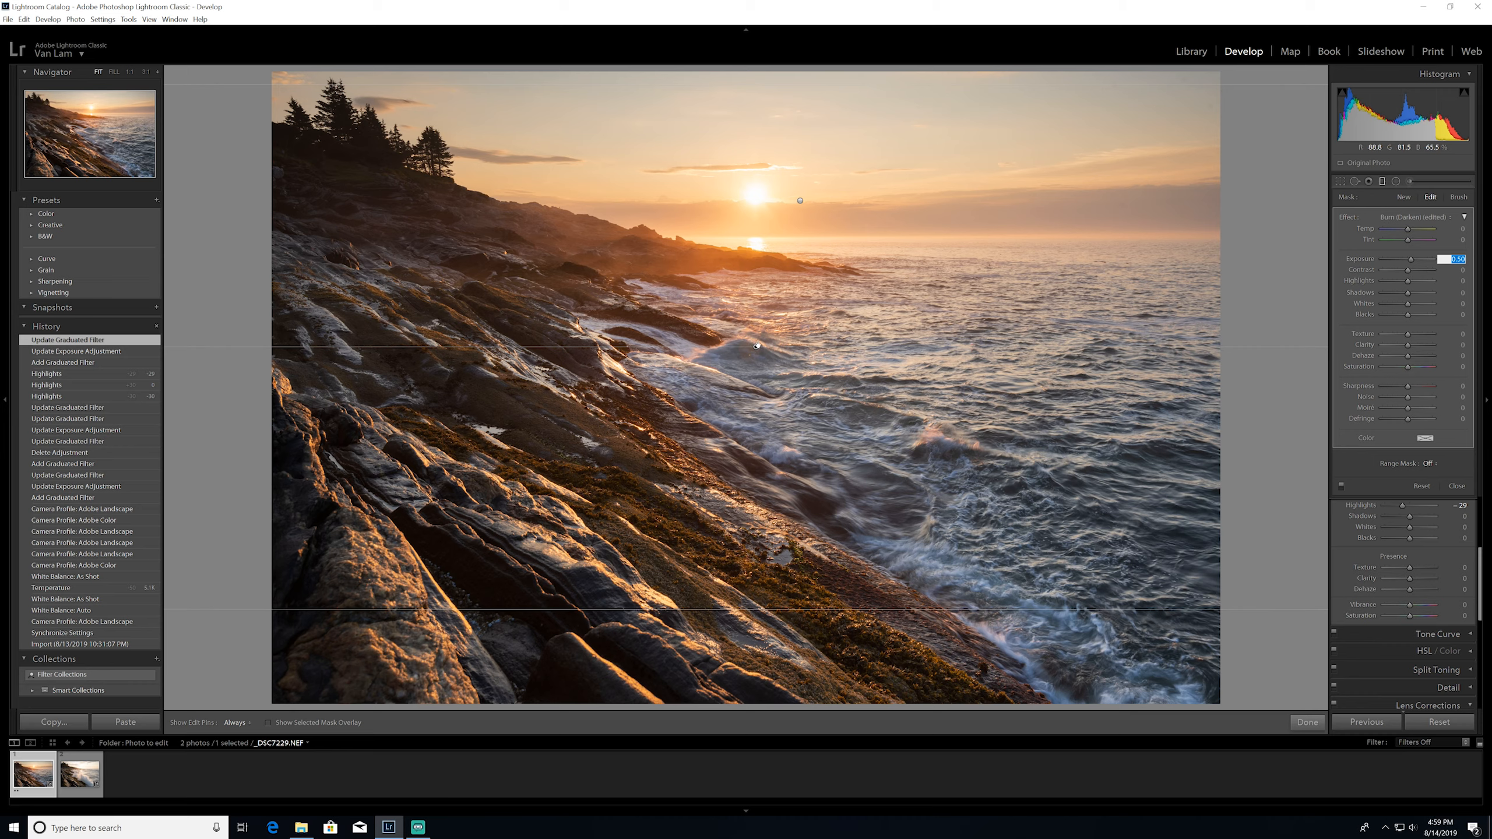
Move the foreground graduated filter up so its center sits at the horizon, and finish the filter edit
left_click_drag(756, 346, 744, 247)
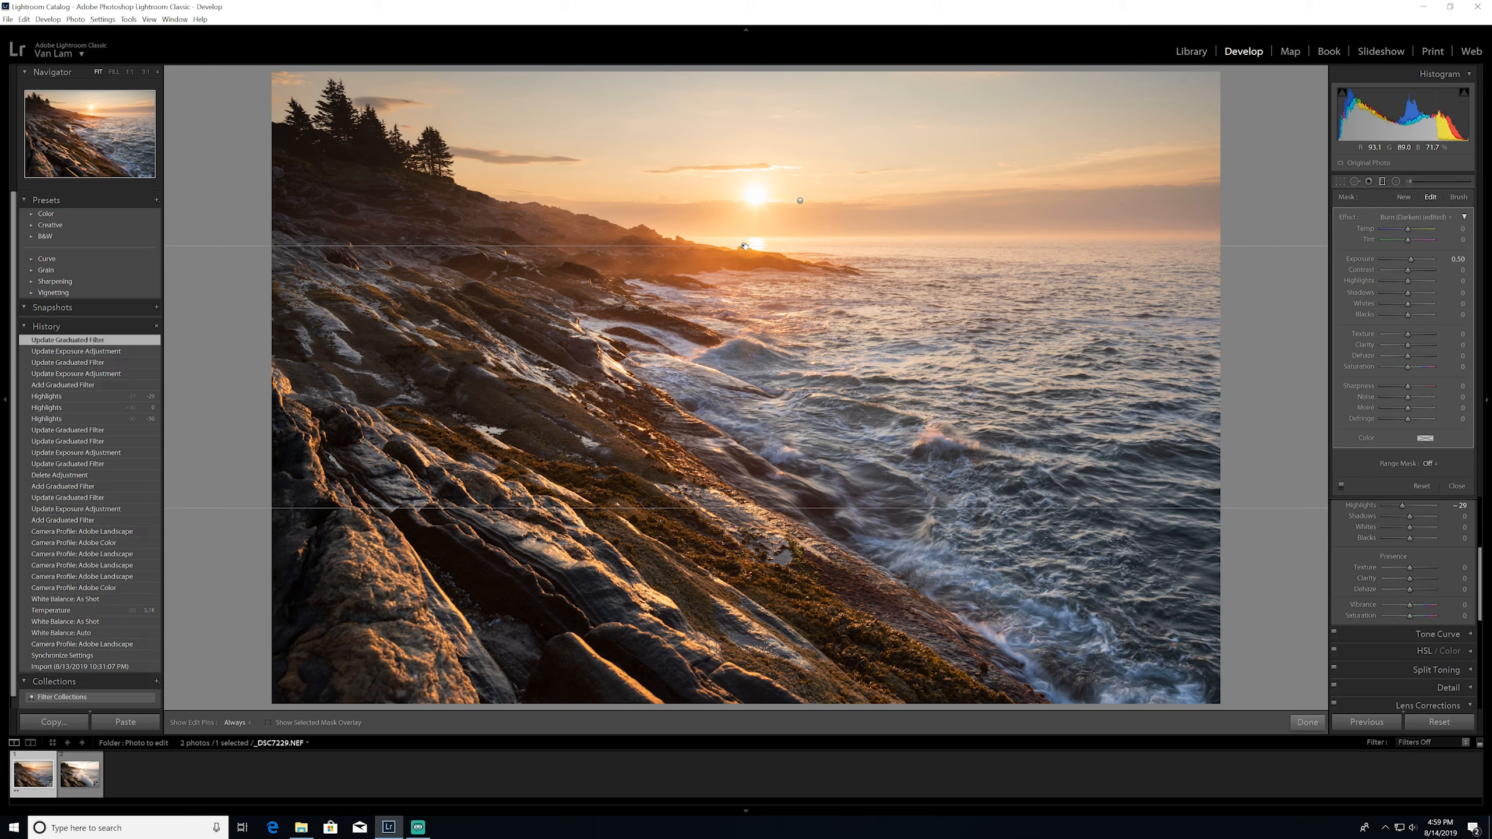
left_click(1308, 722)
Try the shadows at +100 and inspect the rocks and shoreline close up
left_click_drag(1413, 323, 1434, 325)
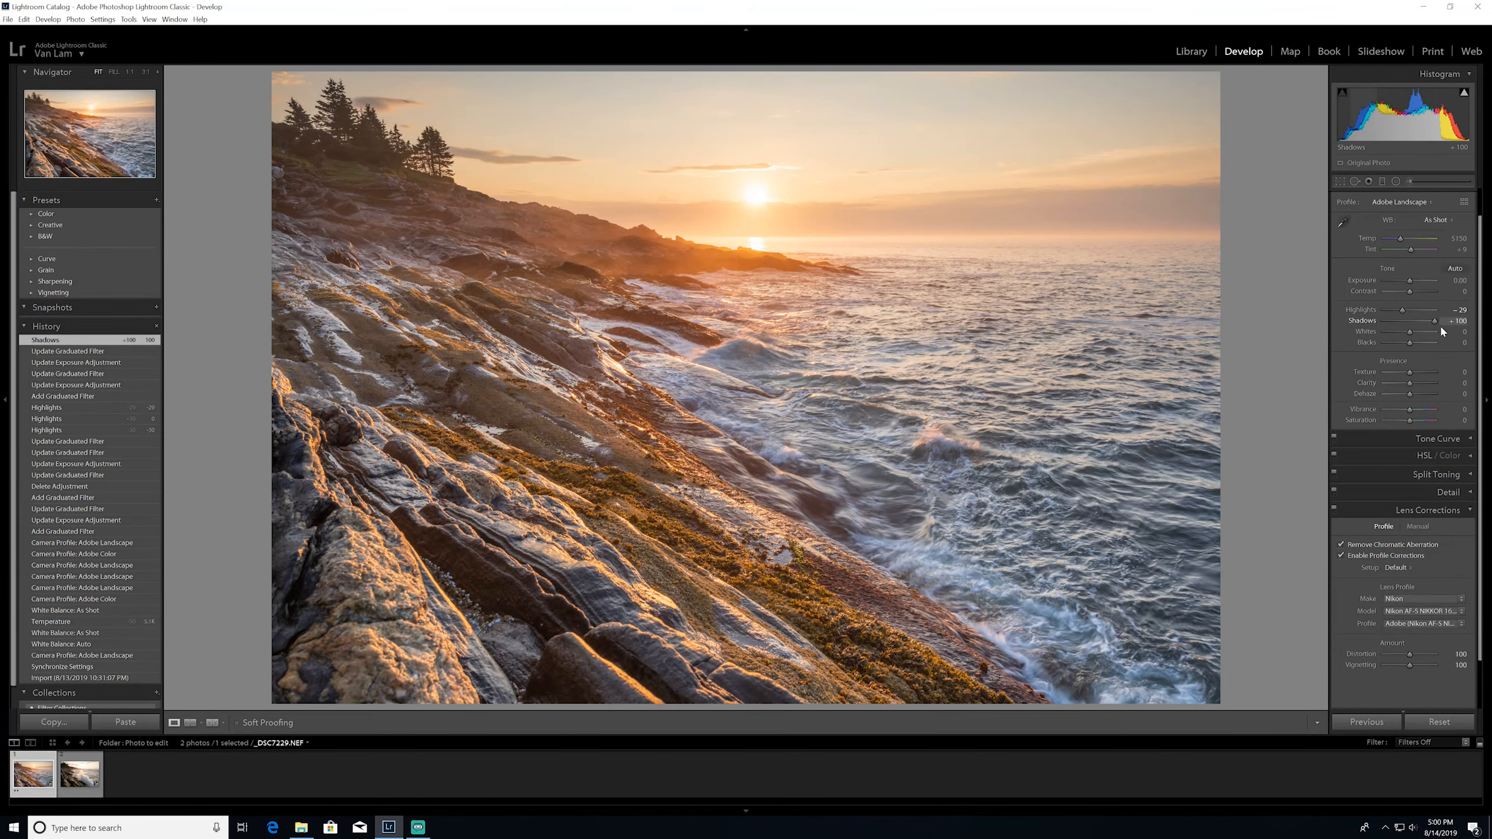
left_click(445, 343)
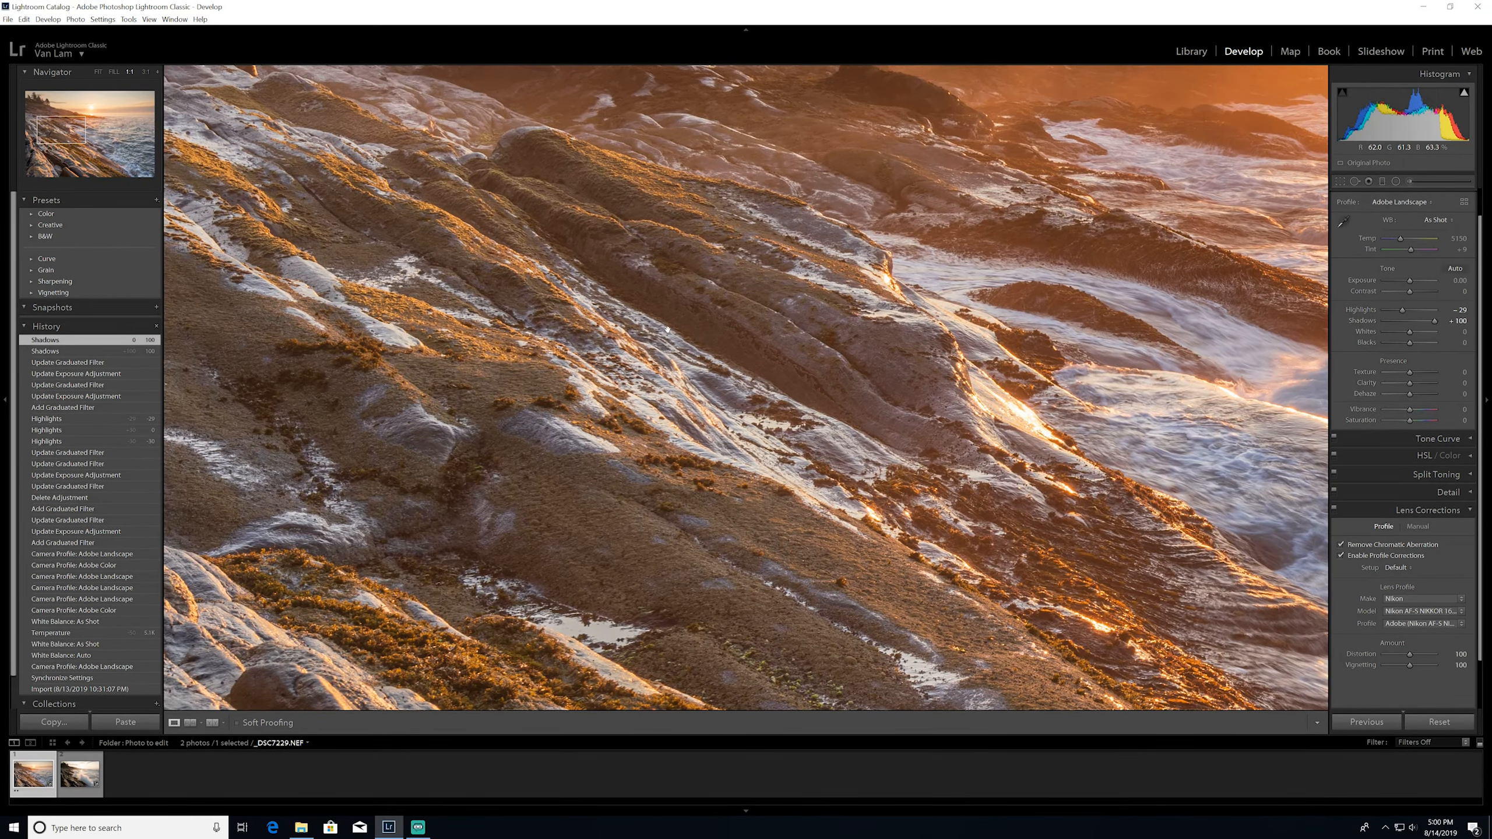
left_click_drag(871, 143, 789, 342)
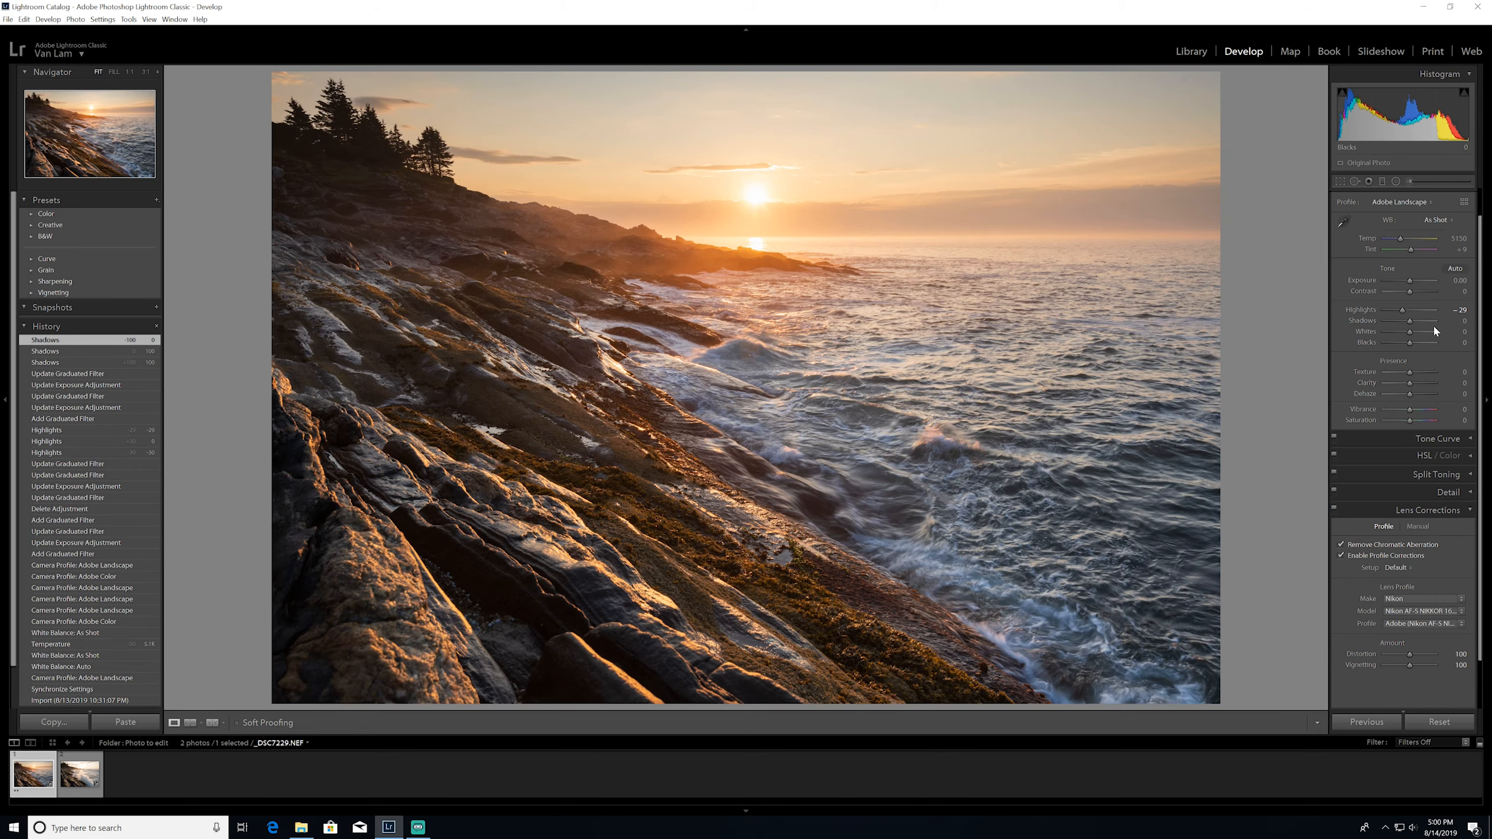
Set the shadows to +30
left_click_drag(1410, 320, 1419, 317)
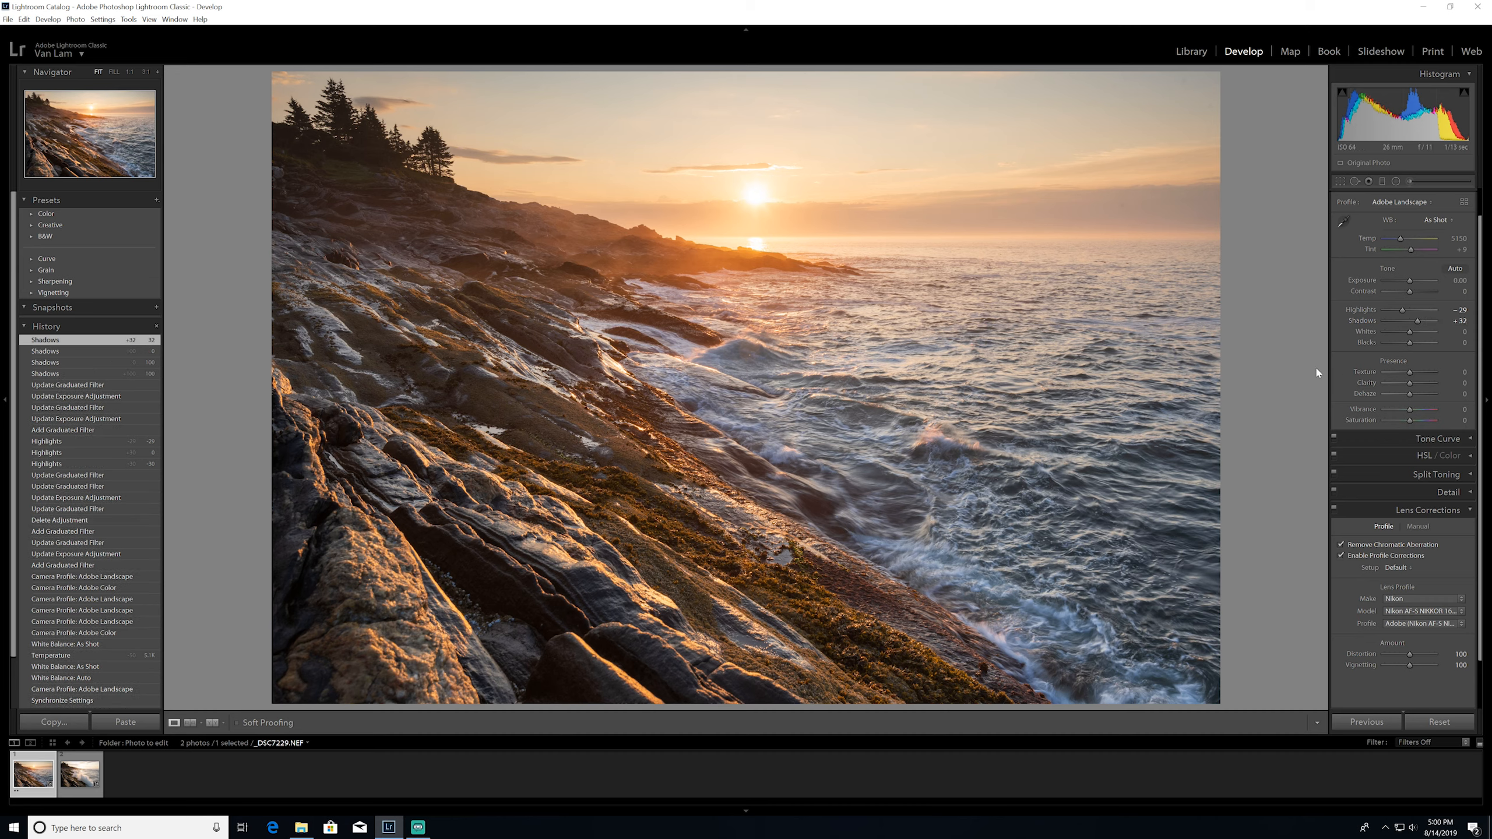
left_click(1459, 321)
key("Down")
key("Down")
Set the whites to +30, using the clipping preview to judge the bright areas around the sun
key("alt")
left_click_drag(1411, 333, 1432, 329)
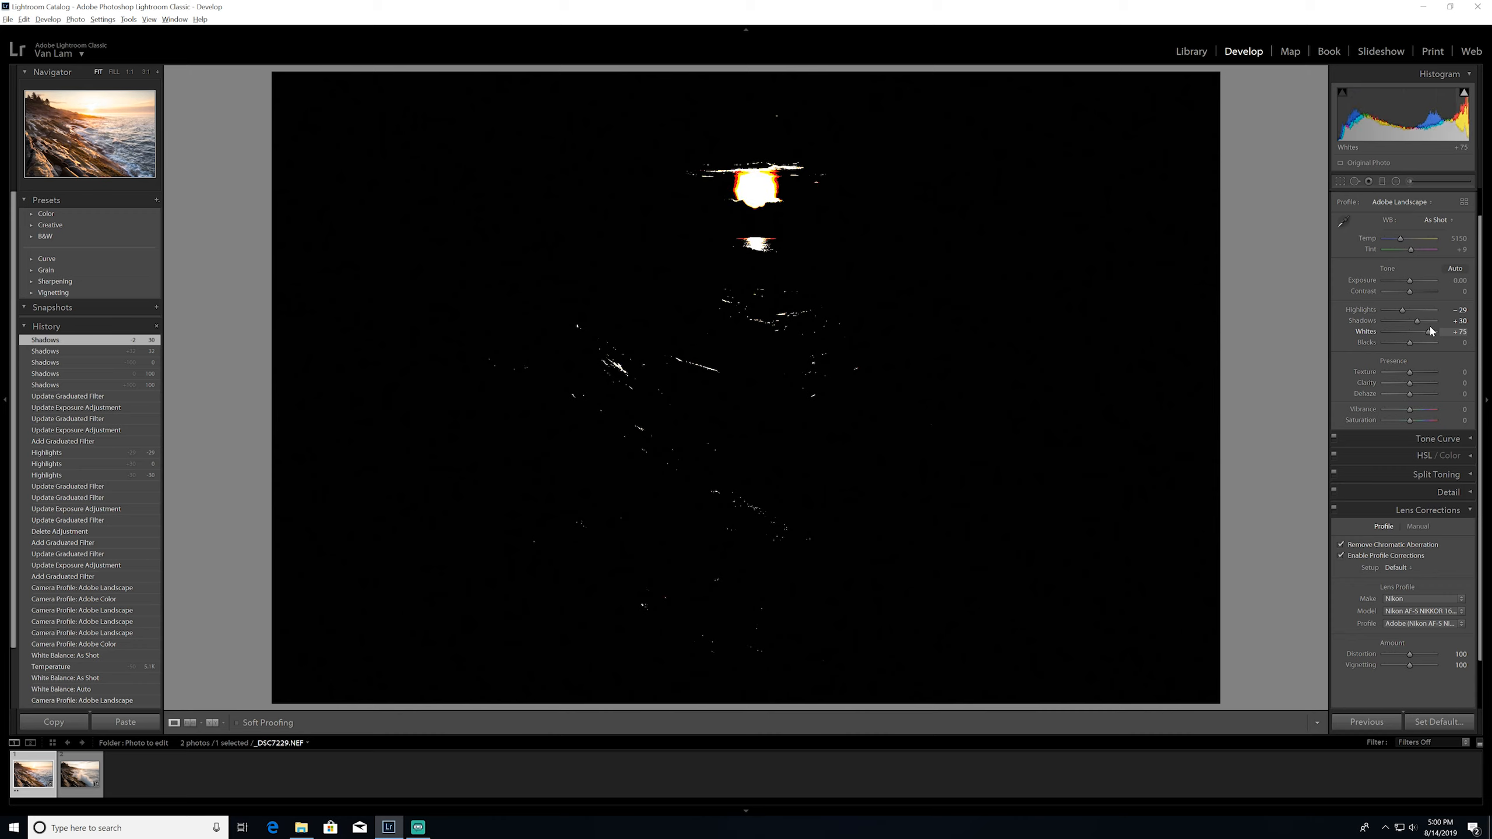
left_click_drag(1430, 330, 1428, 332)
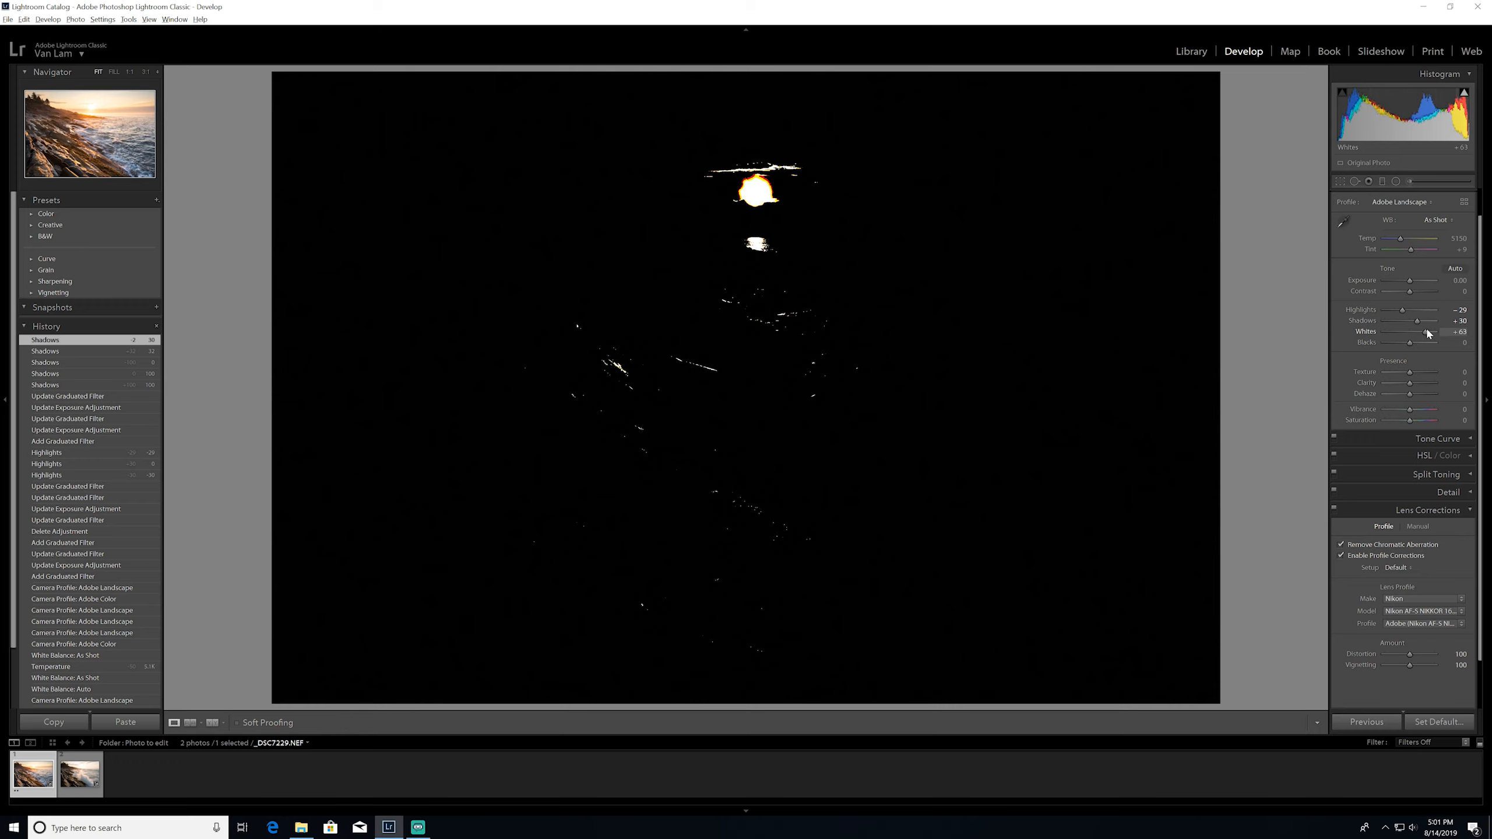
left_click_drag(1428, 333, 1423, 330)
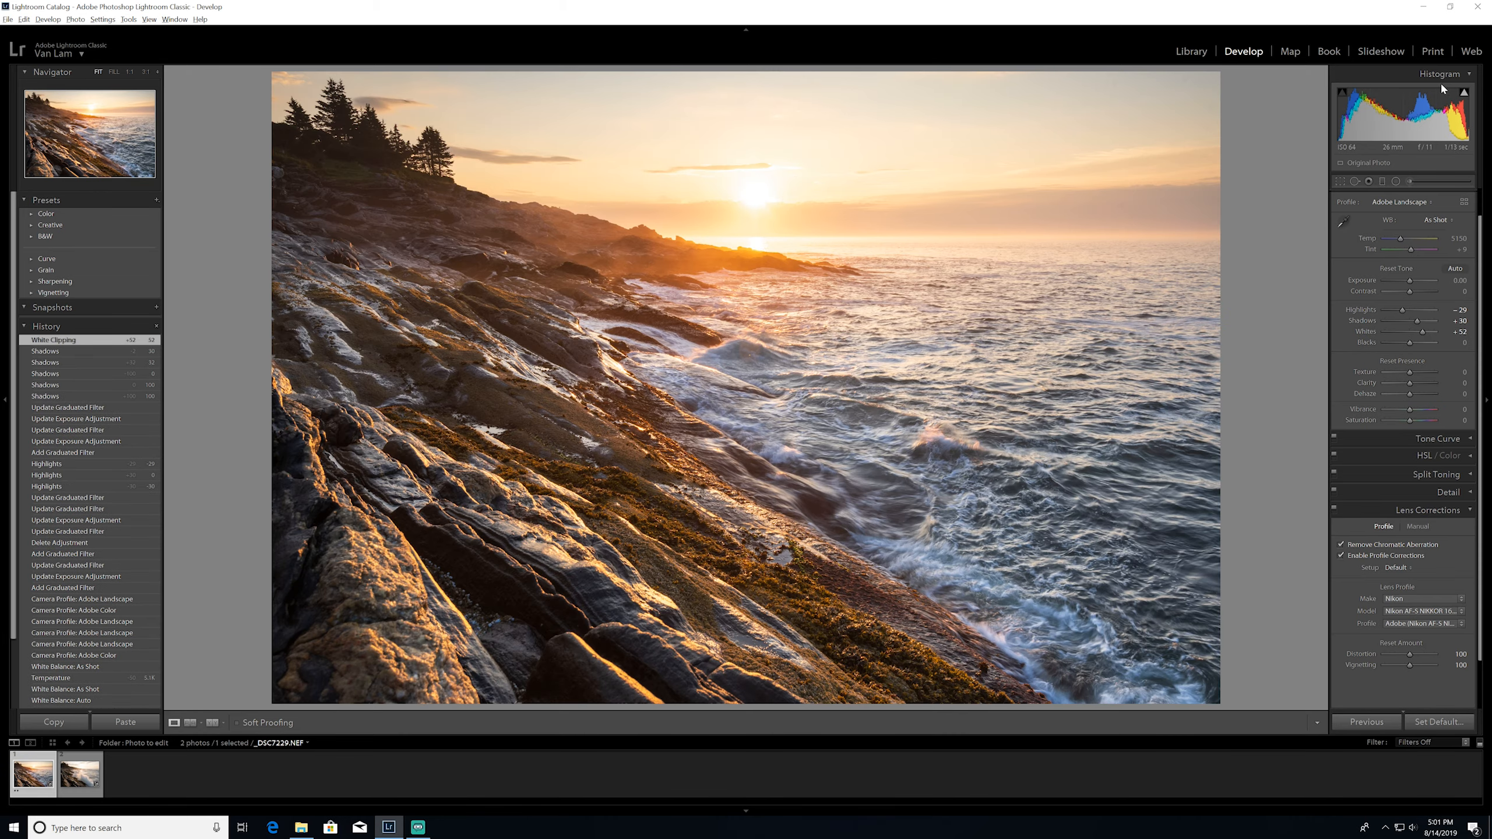
mouse_move(1463, 94)
left_click_drag(1421, 333, 1403, 340)
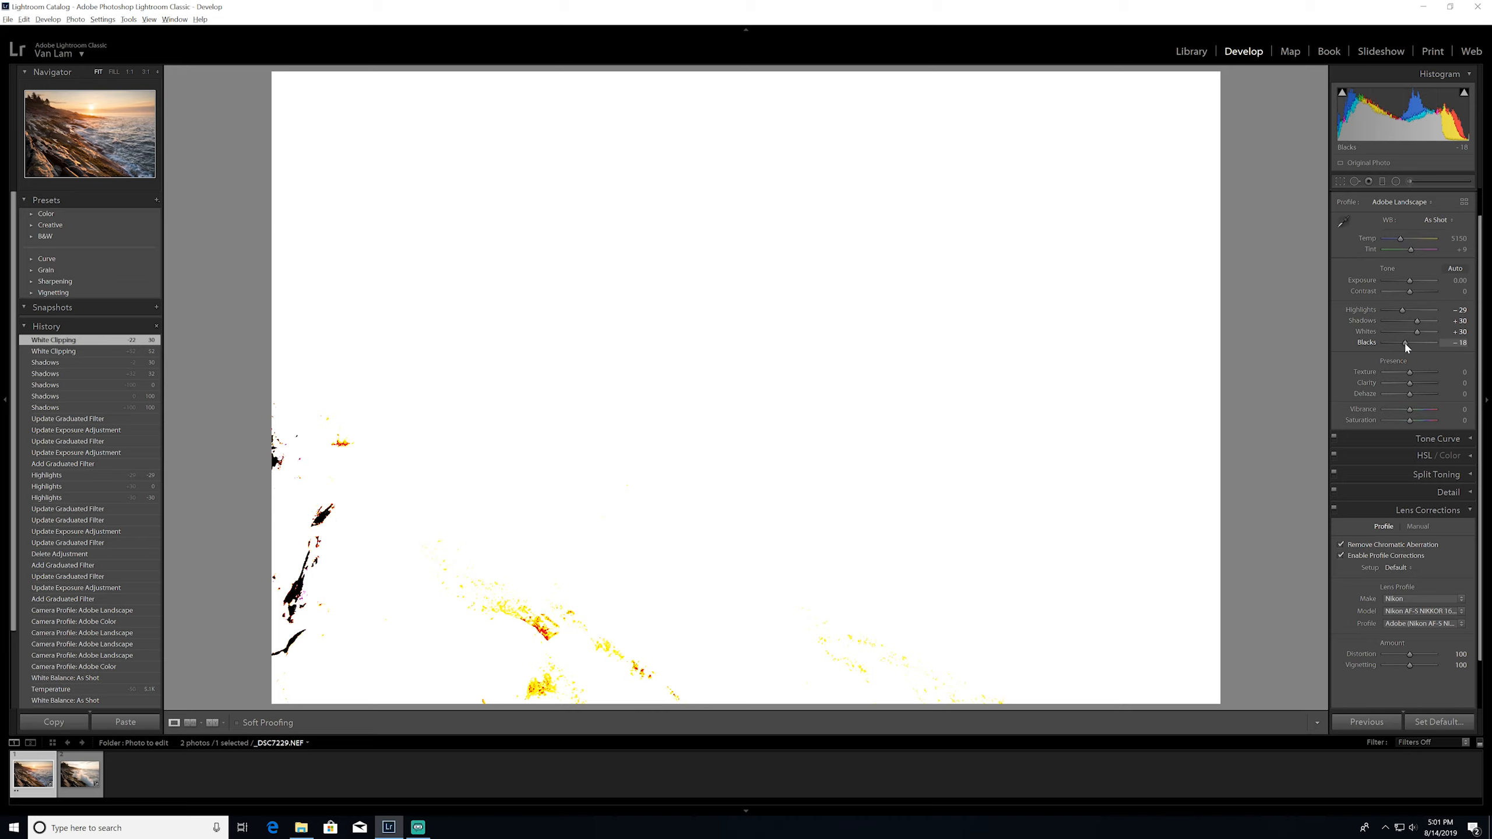
Try the blacks at -100 and compare the photo with its black clipping preview
left_click_drag(1403, 341, 1371, 345)
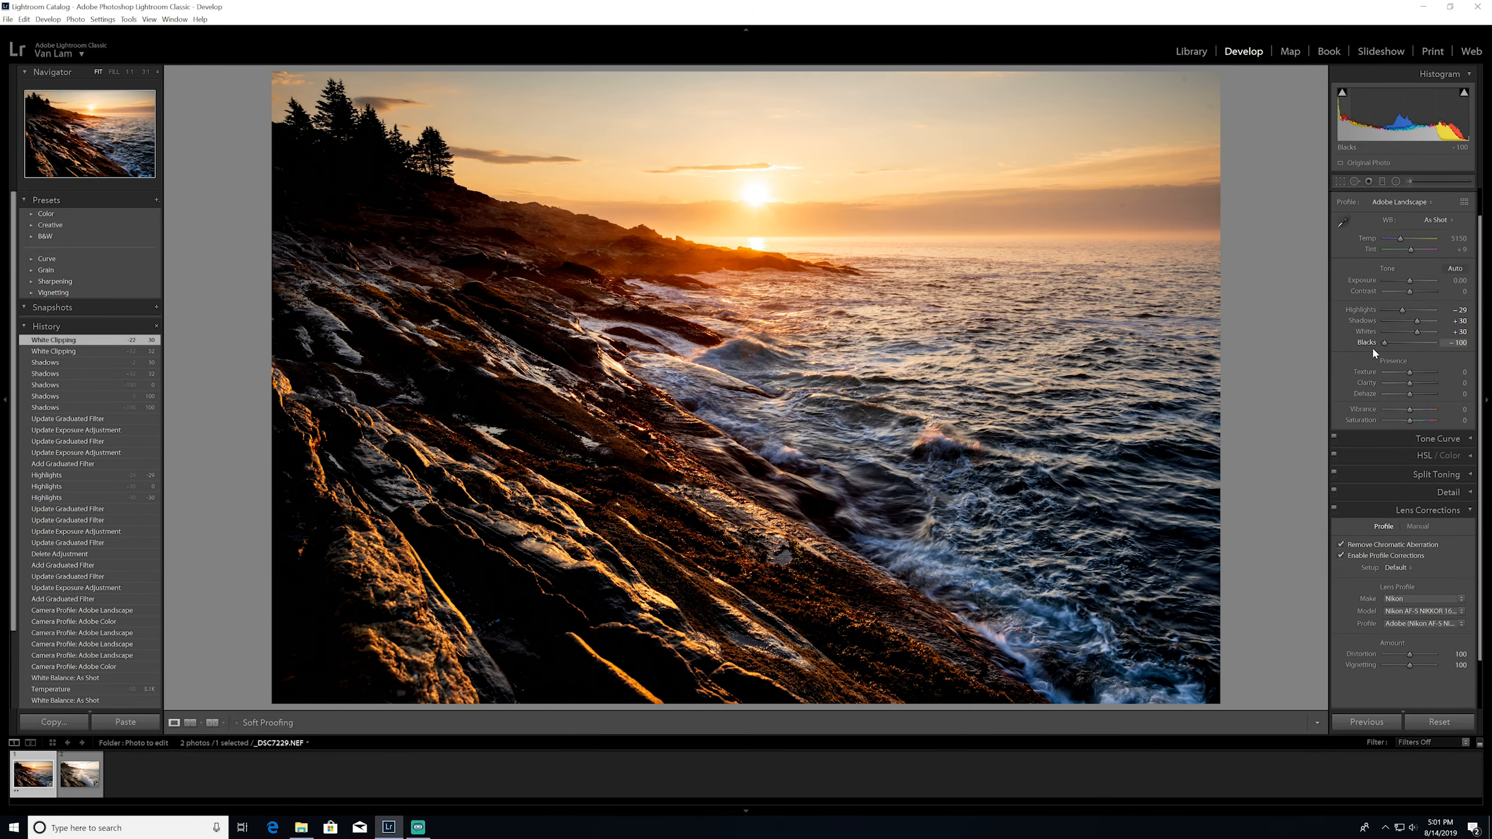
left_click(1370, 345, "alt")
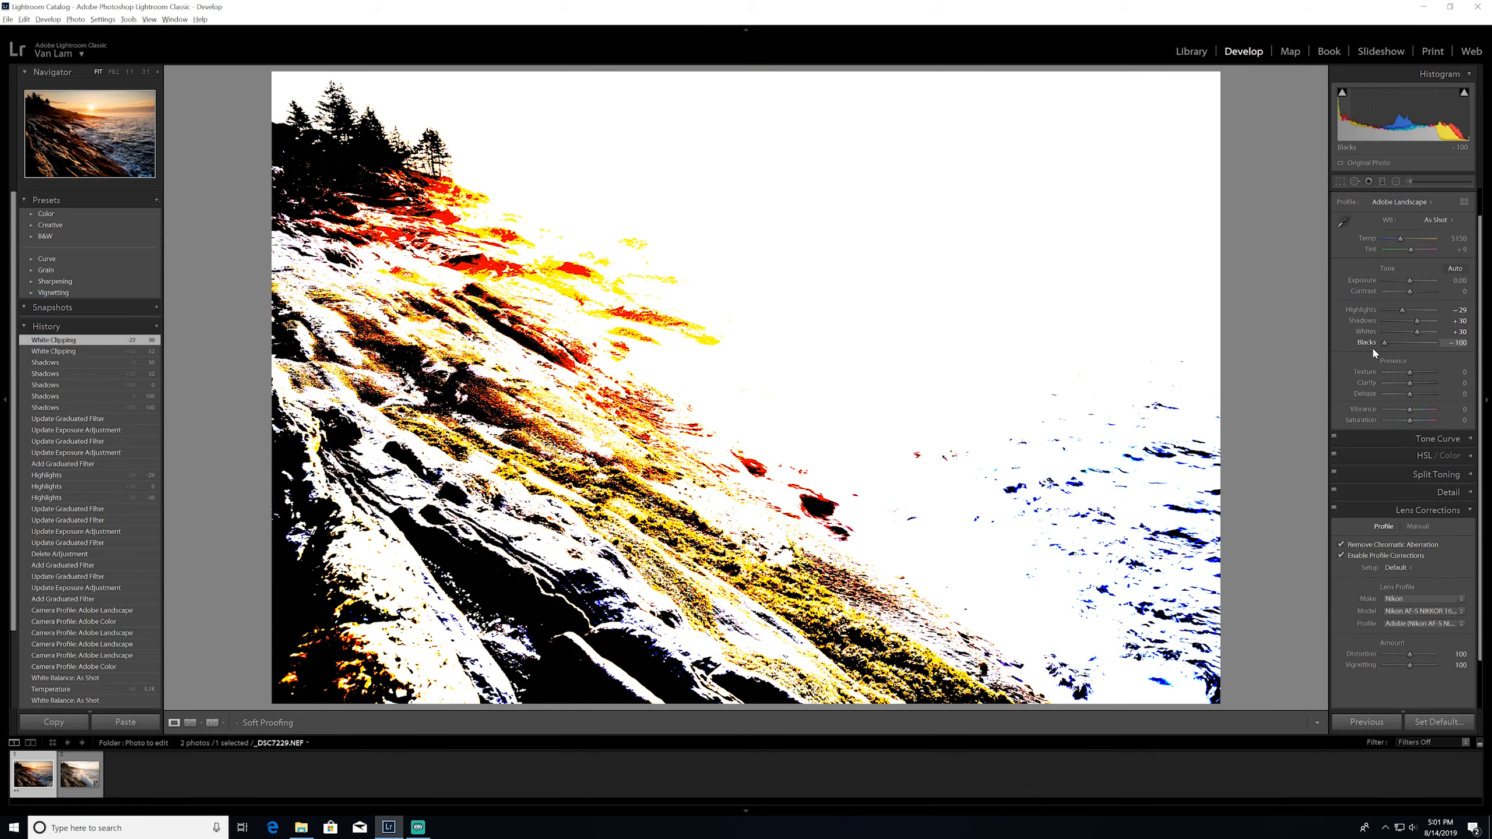
left_click_drag(1371, 345, 1370, 345)
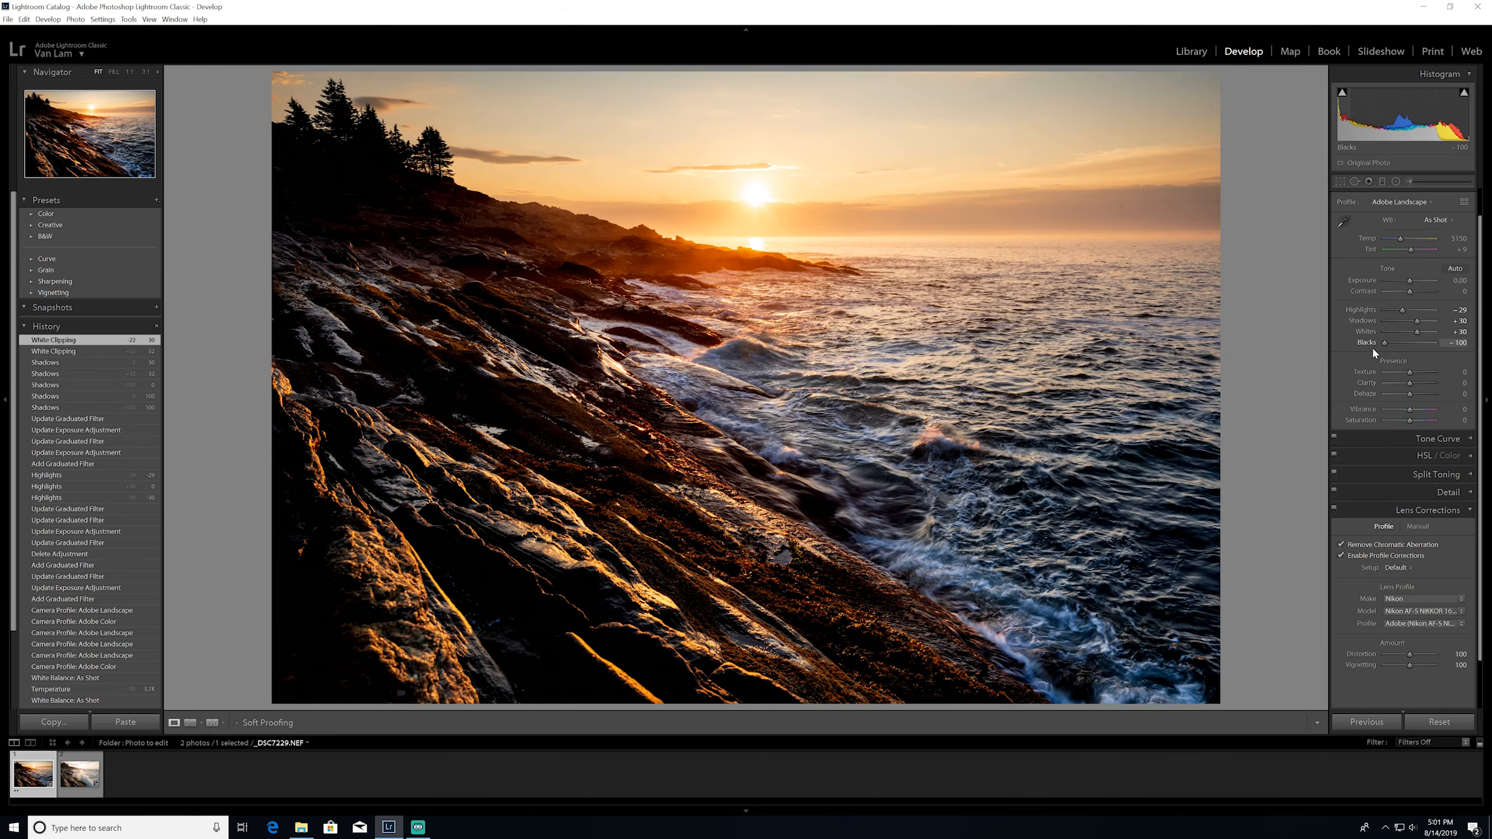
left_click(1371, 345, "alt")
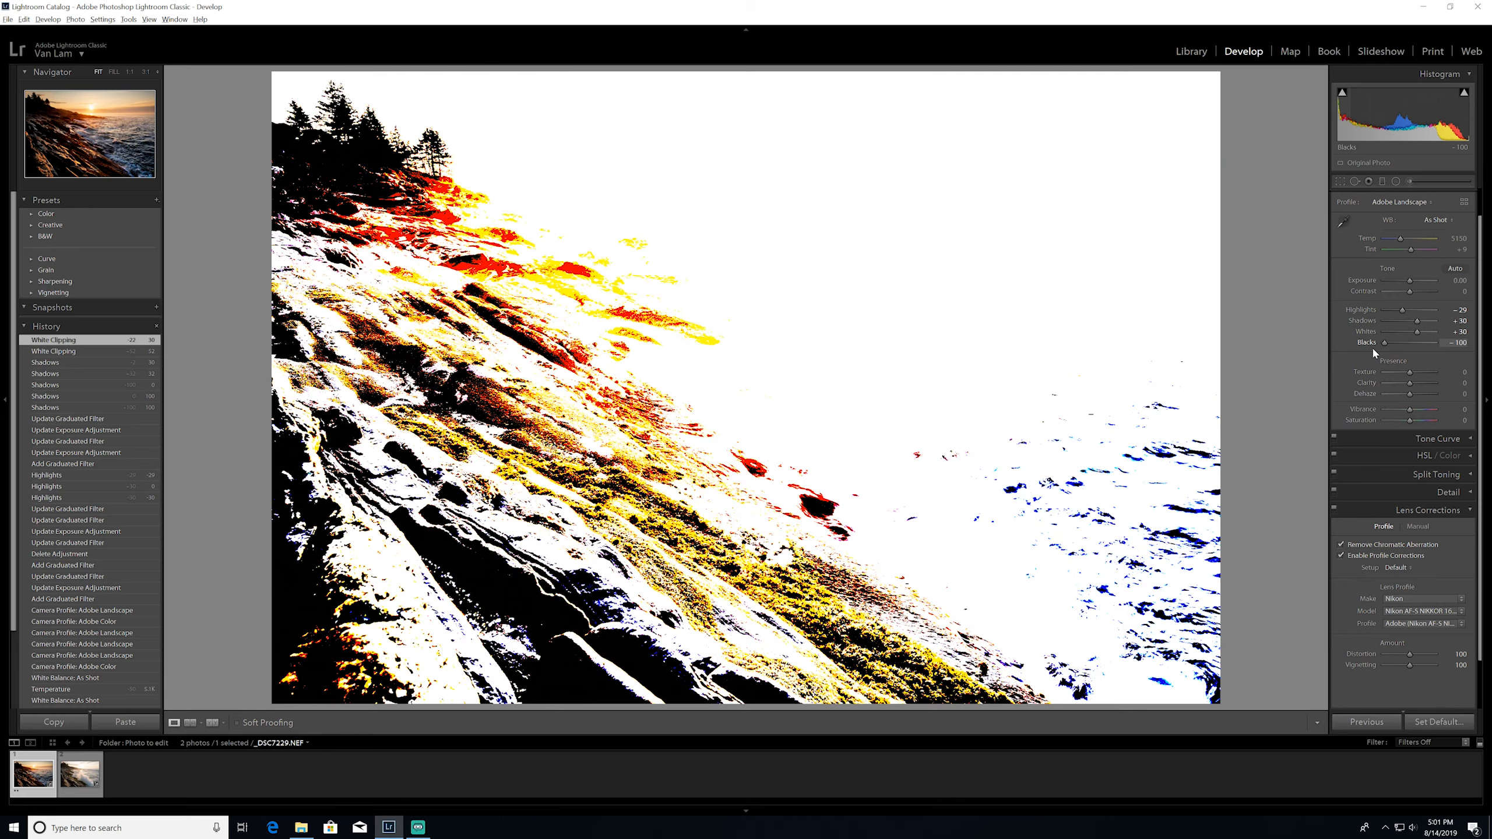
Set the blacks to -10, using the clipping preview to limit clipping in the dark rocks
left_click_drag(1373, 350, 1408, 346)
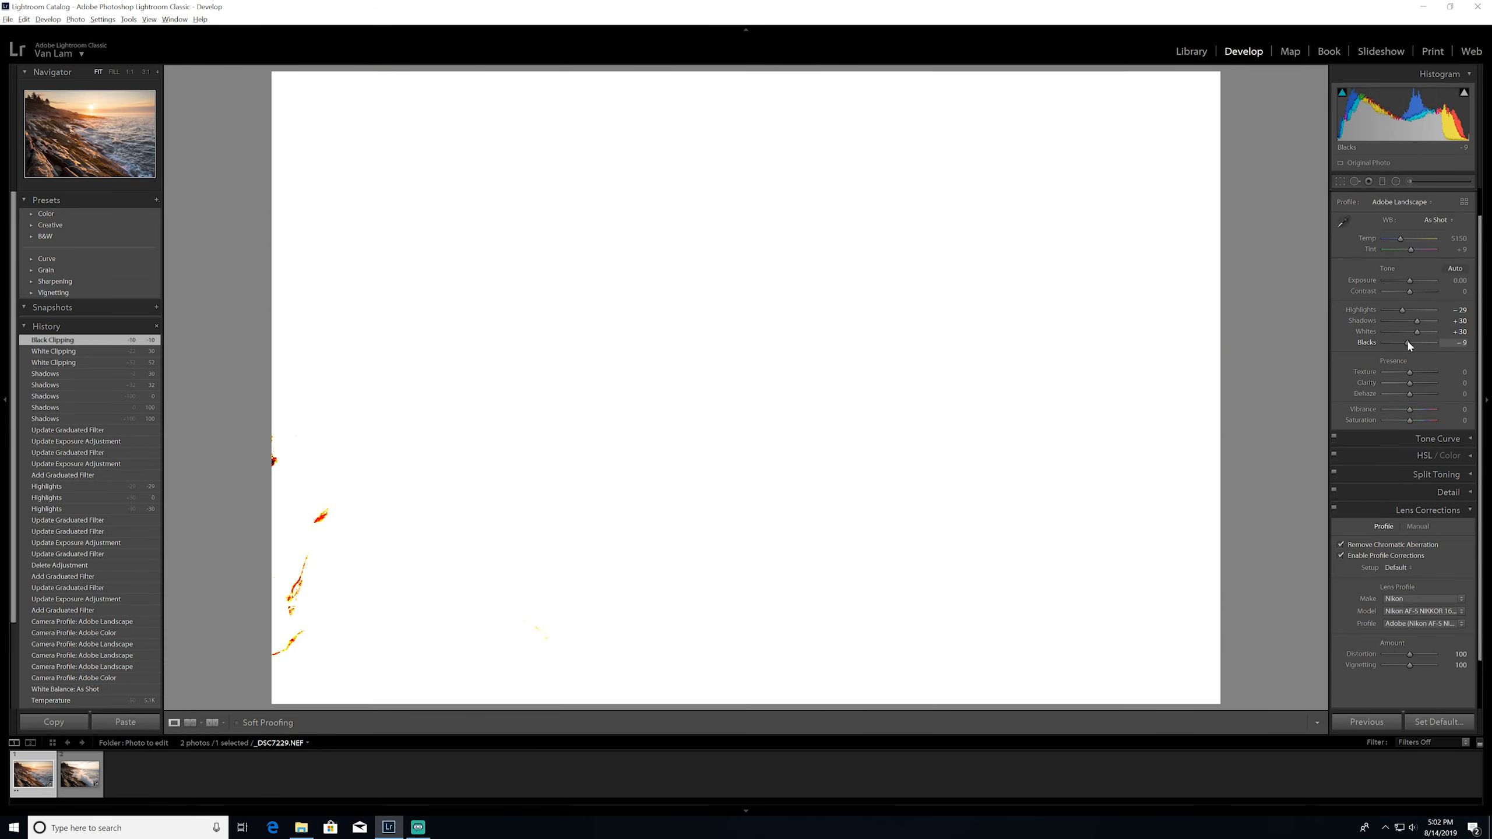
left_click(1461, 343)
key("Down")
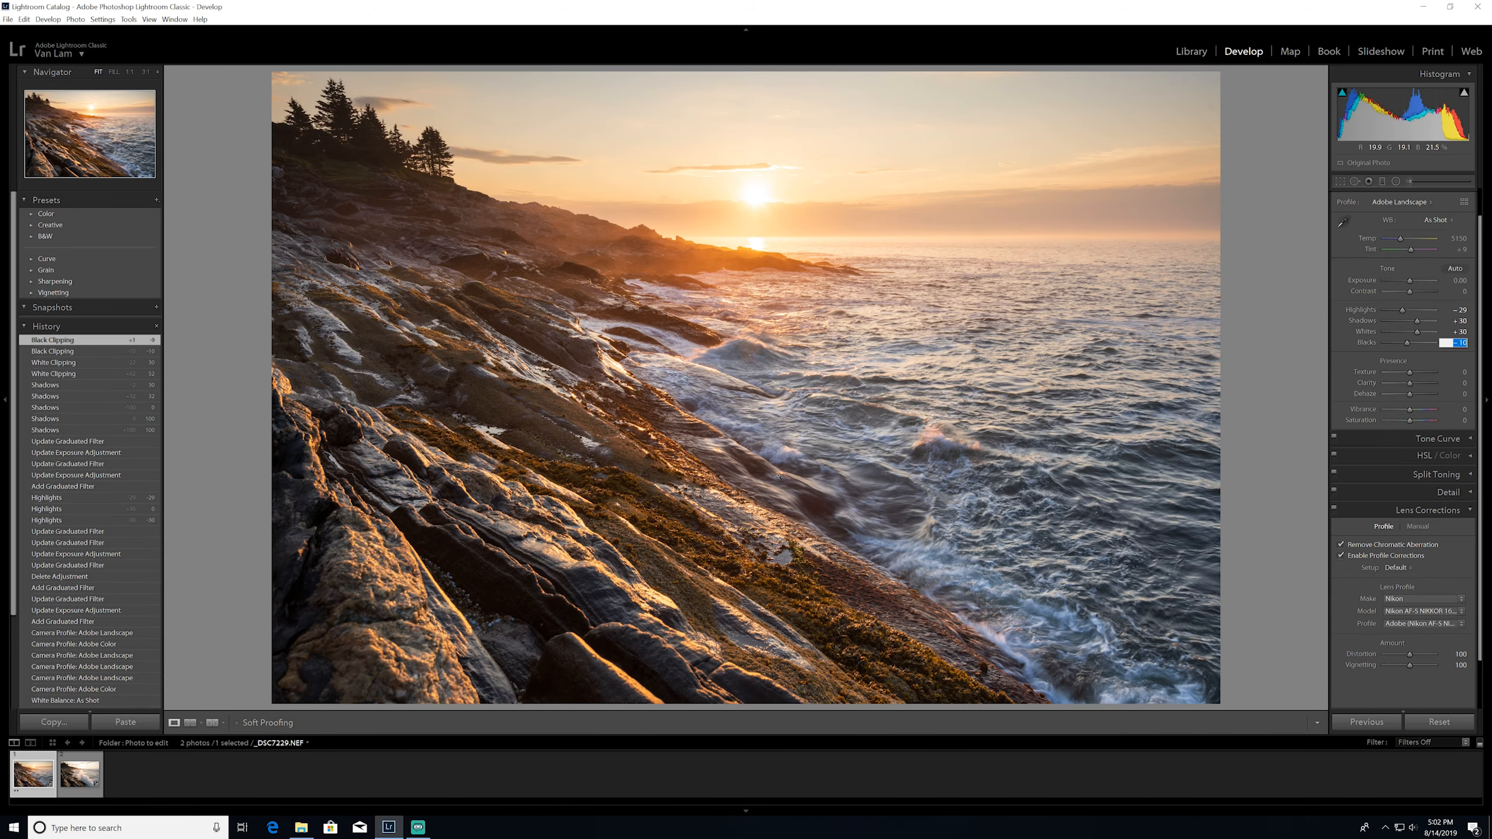
Try the contrast at +27 and reset it to 0
left_click_drag(1413, 290, 1418, 291)
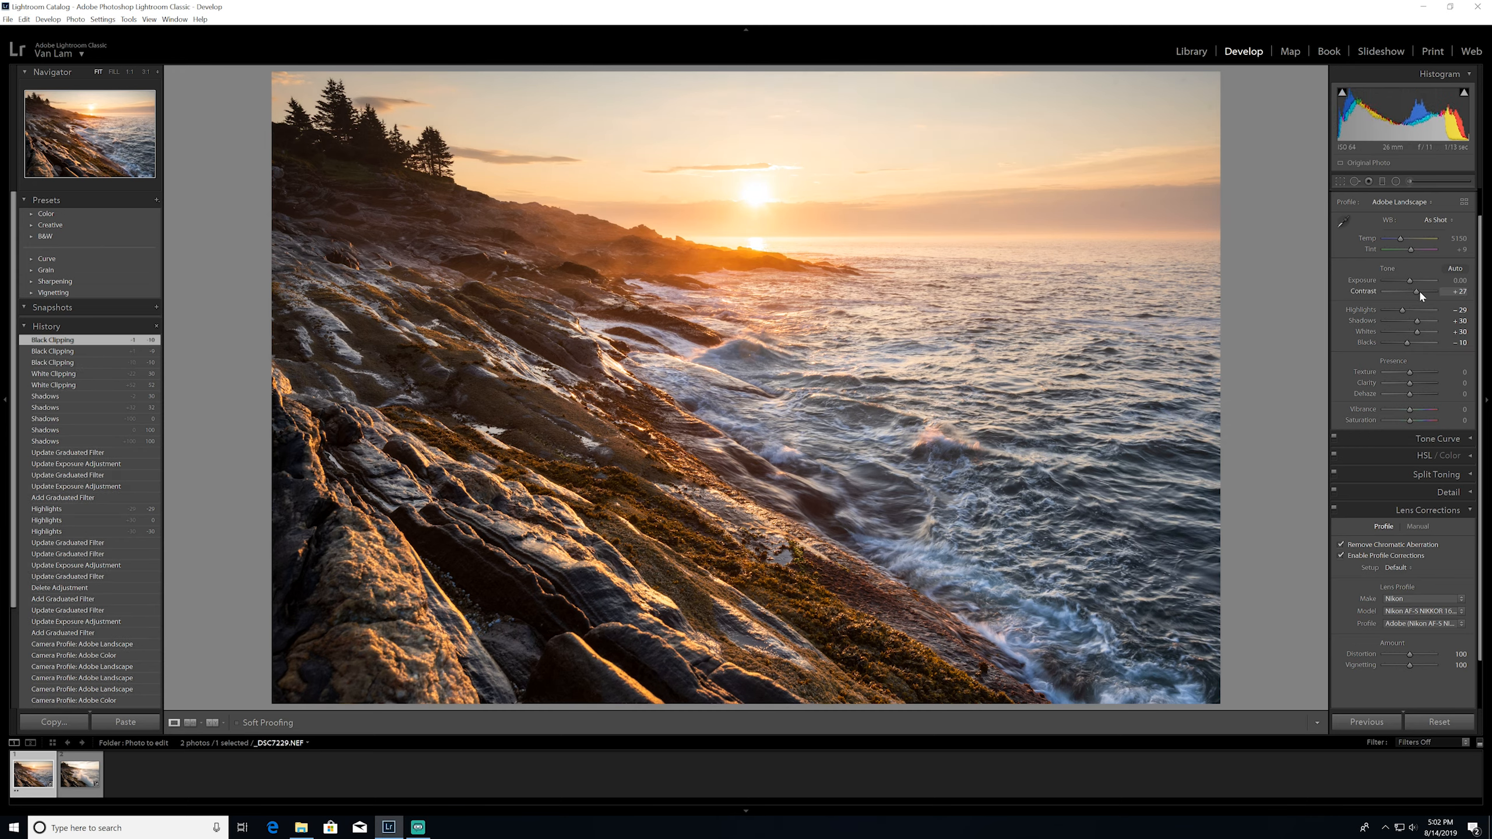
double_click(1363, 291)
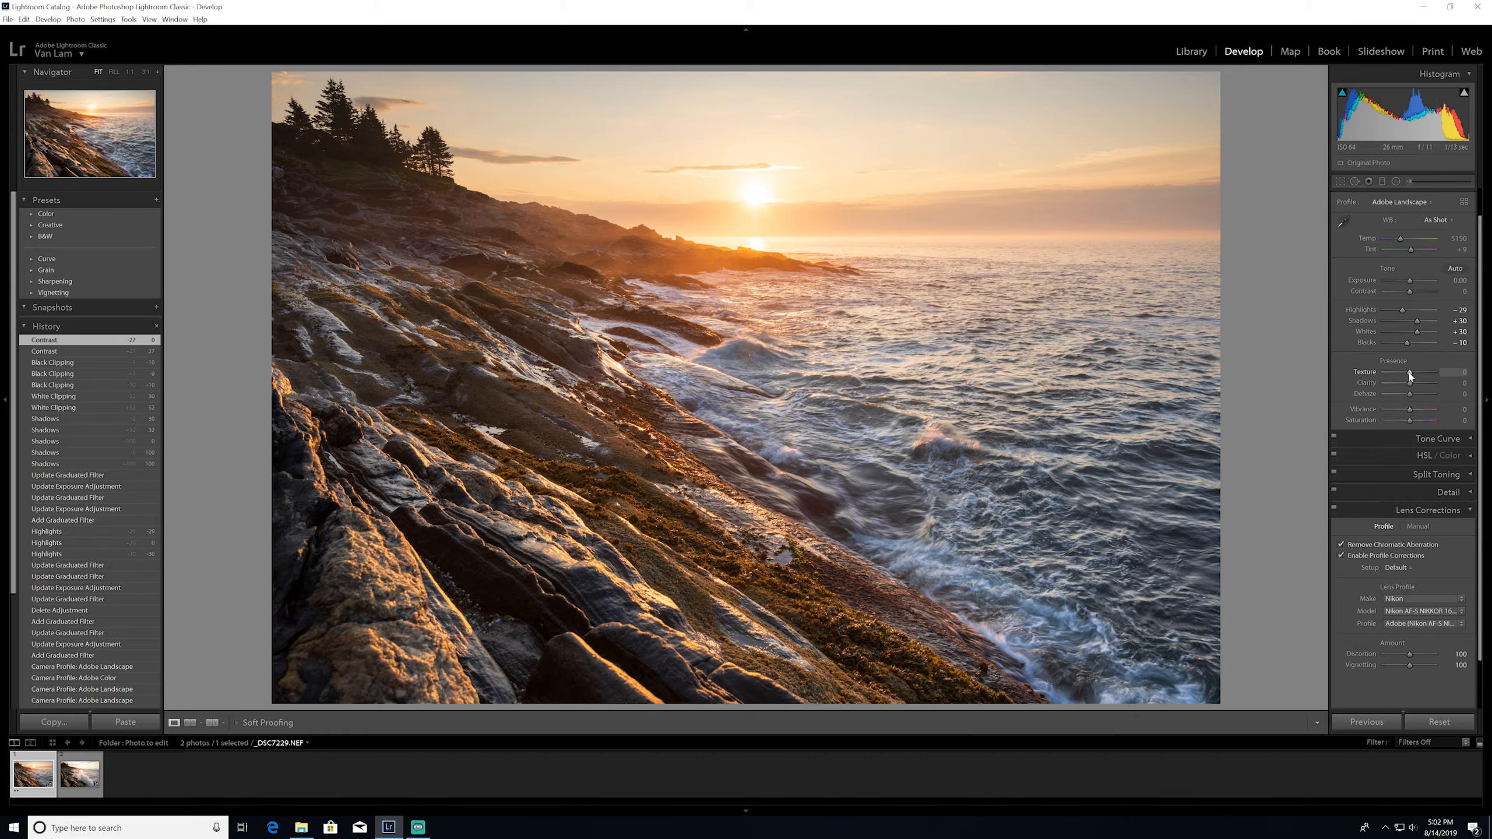
Set the photo's dehaze amount to +8
left_click(552, 520)
left_click_drag(552, 519, 655, 248)
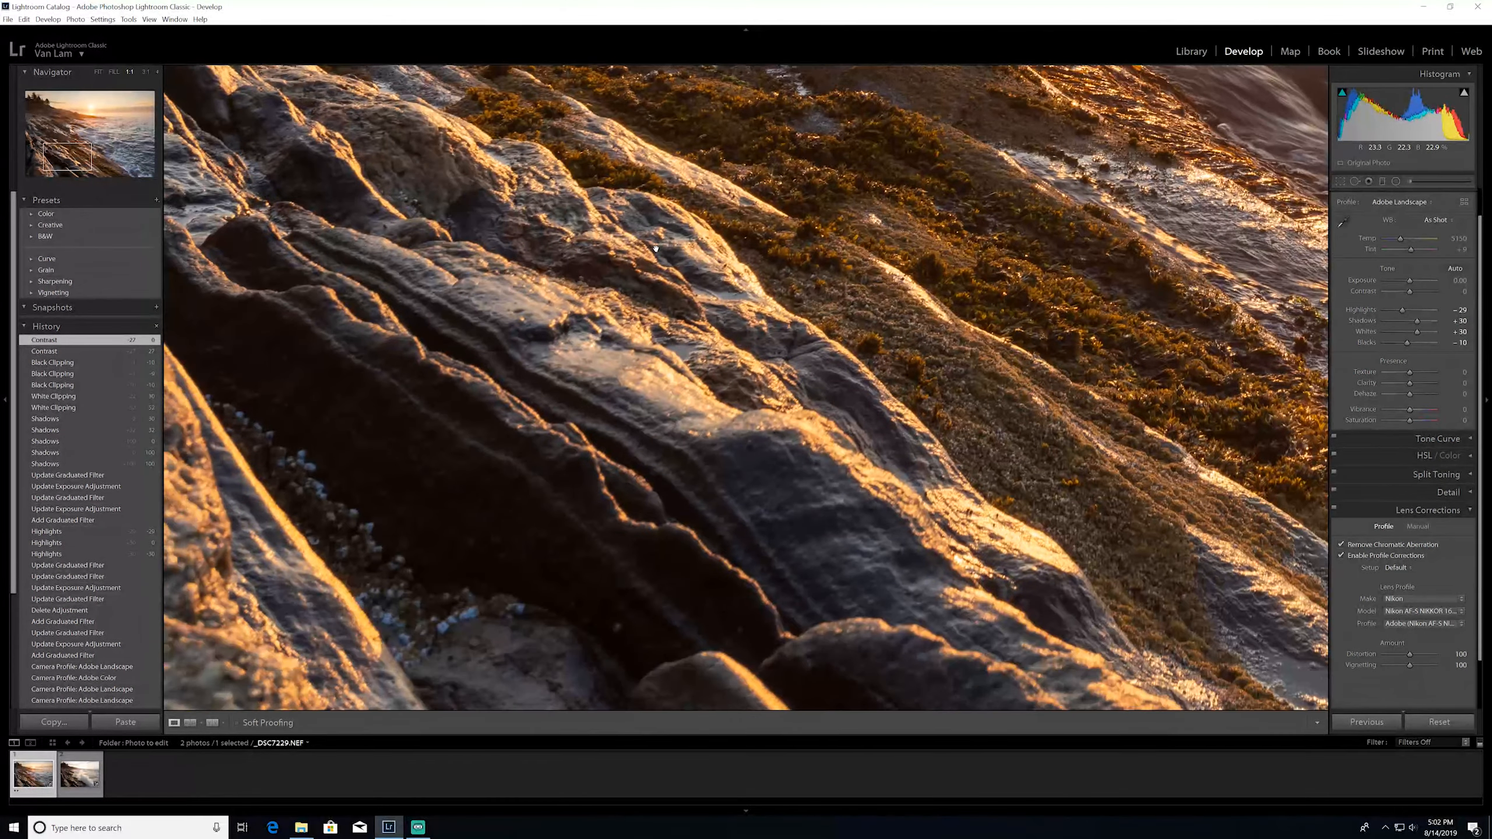
left_click(666, 251)
left_click(533, 374)
left_click_drag(533, 375, 602, 479)
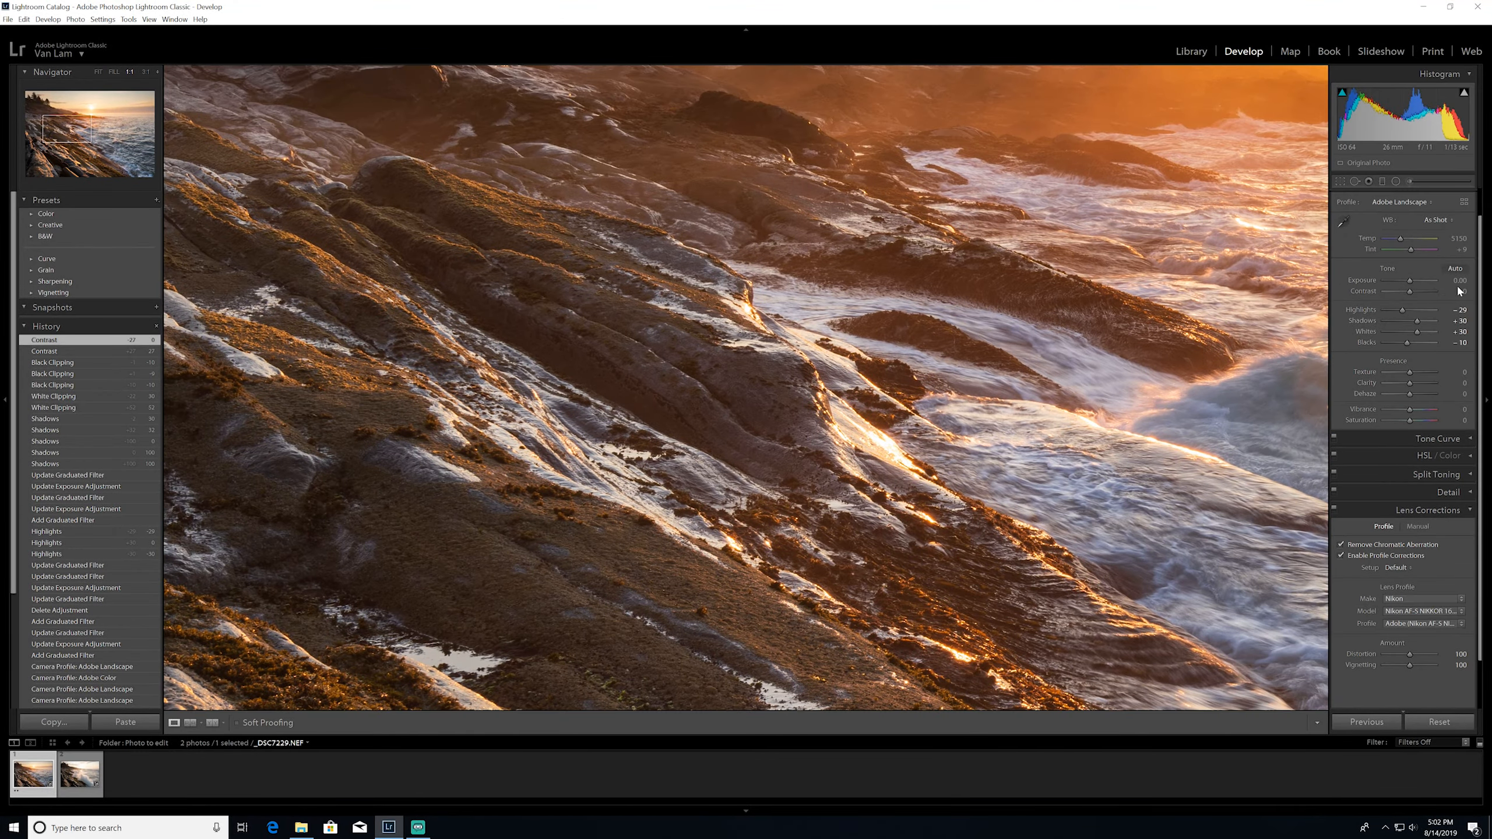
left_click(841, 421)
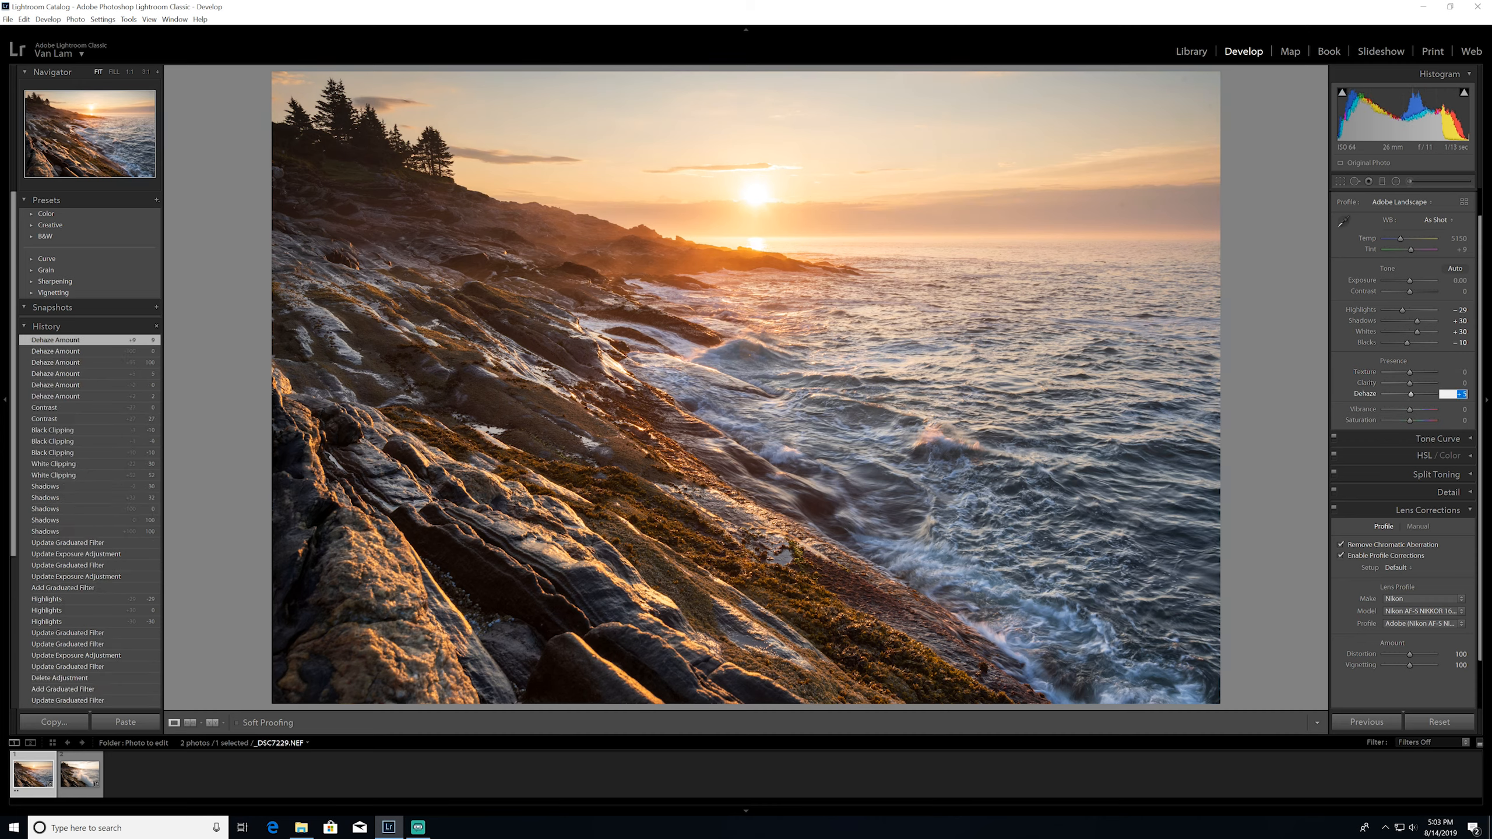
key("Down")
Set the vibrance to +15 and the saturation to +5
left_click(1413, 414)
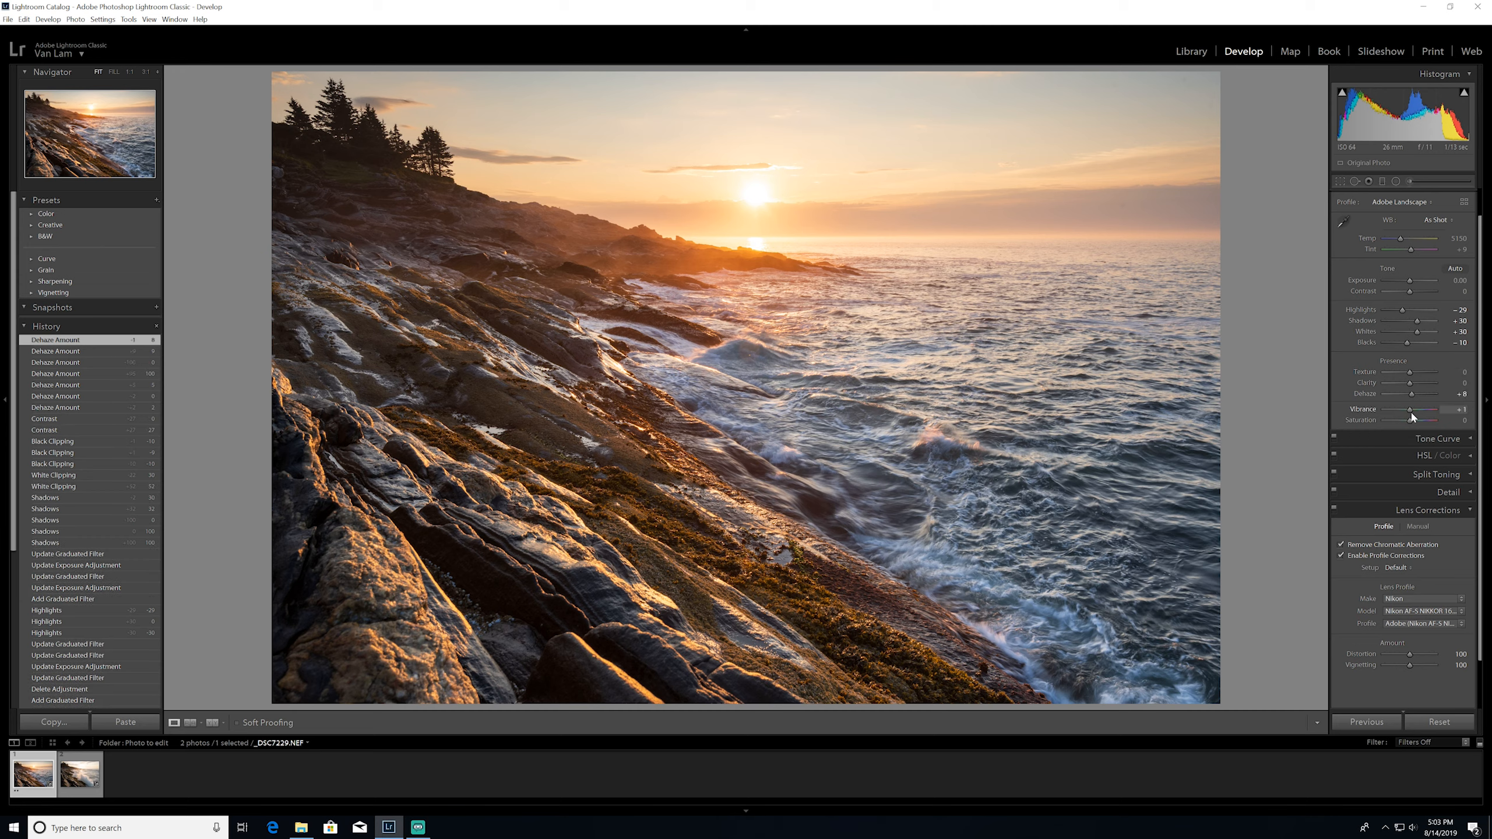
left_click_drag(1413, 413, 1417, 413)
left_click(1449, 409)
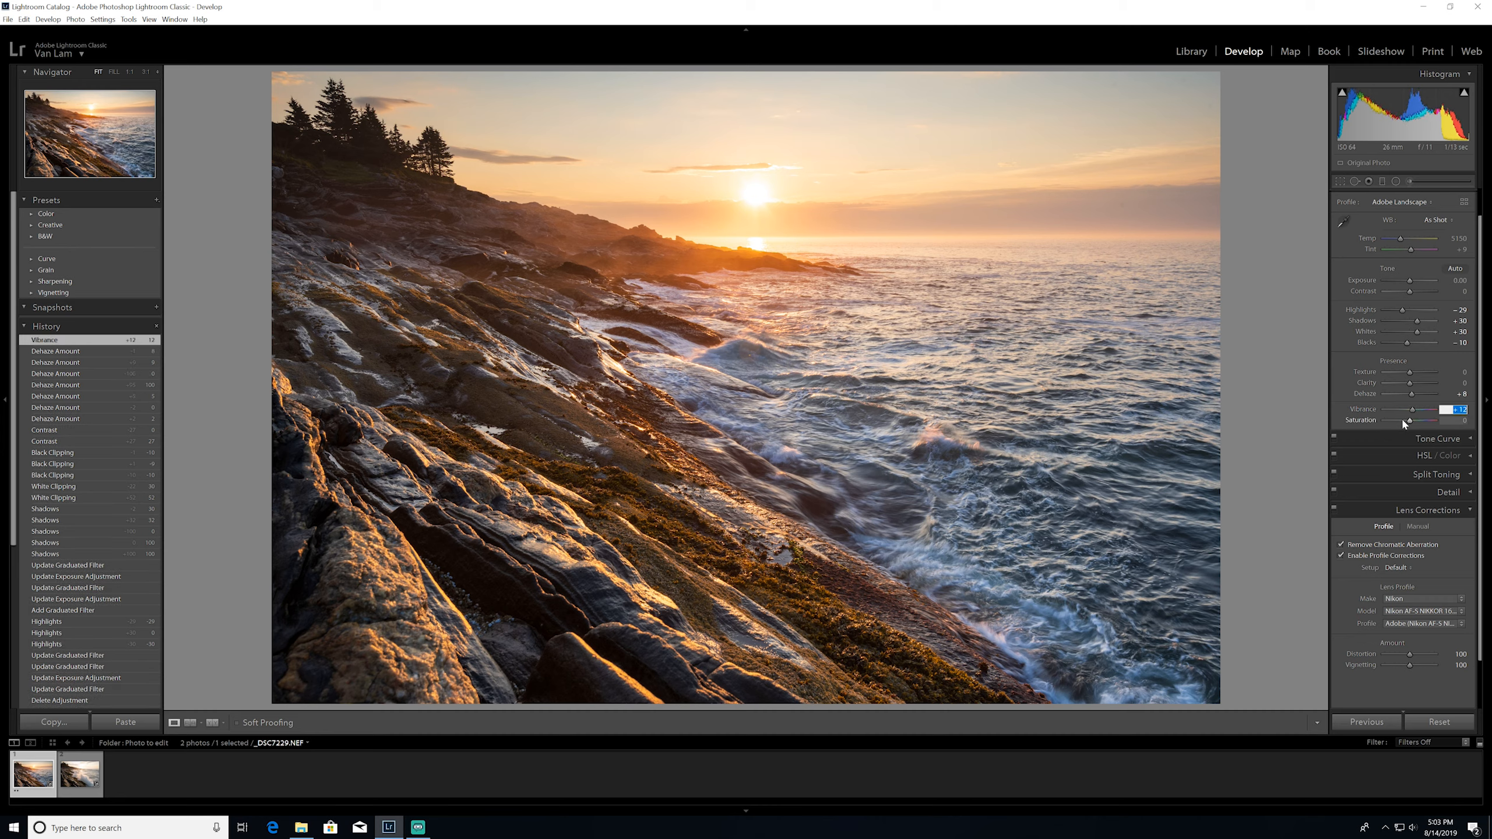
type("15")
left_click(1456, 421)
type("5")
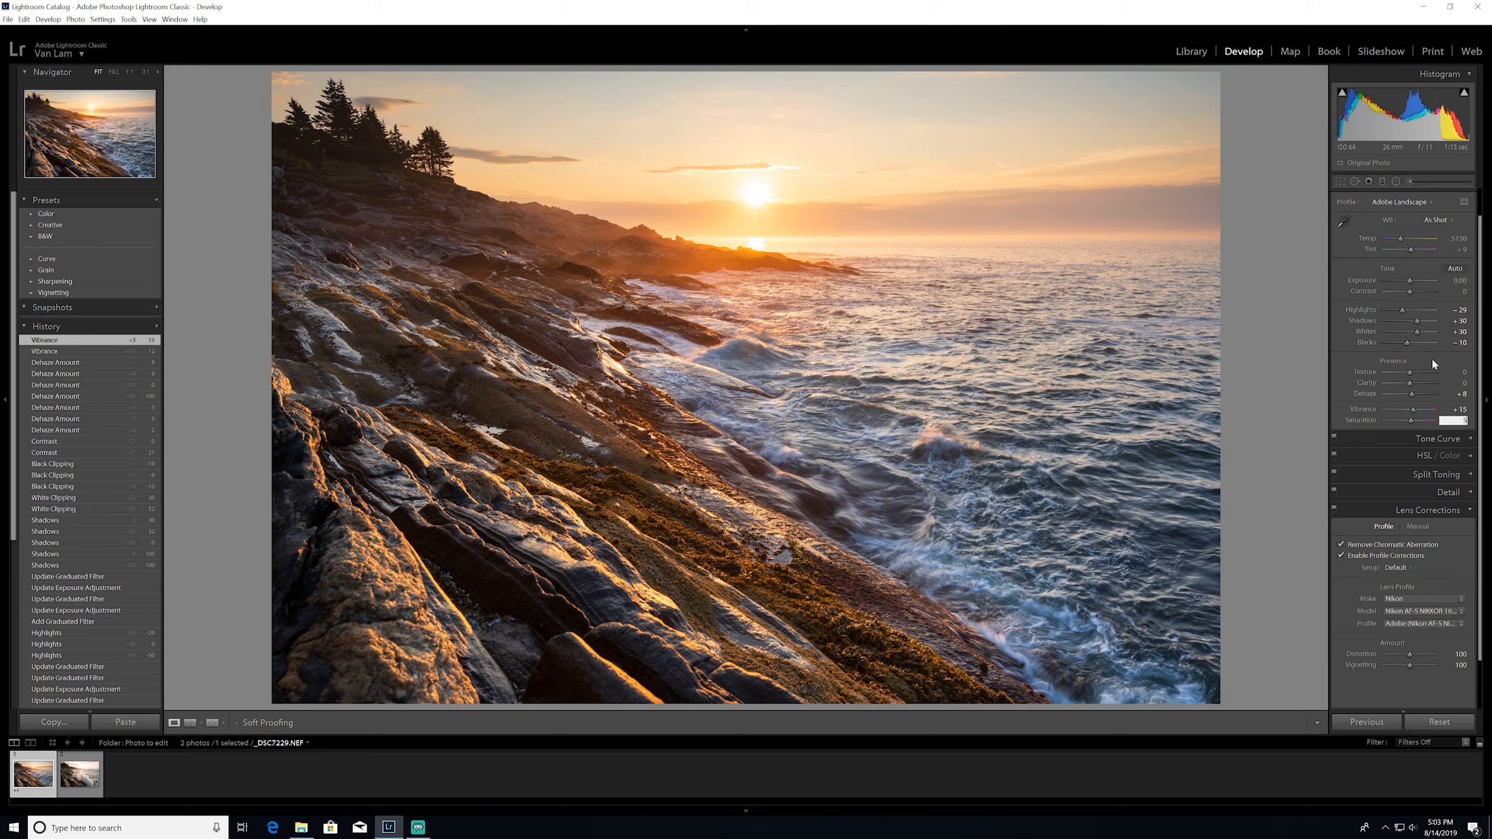
key("Return")
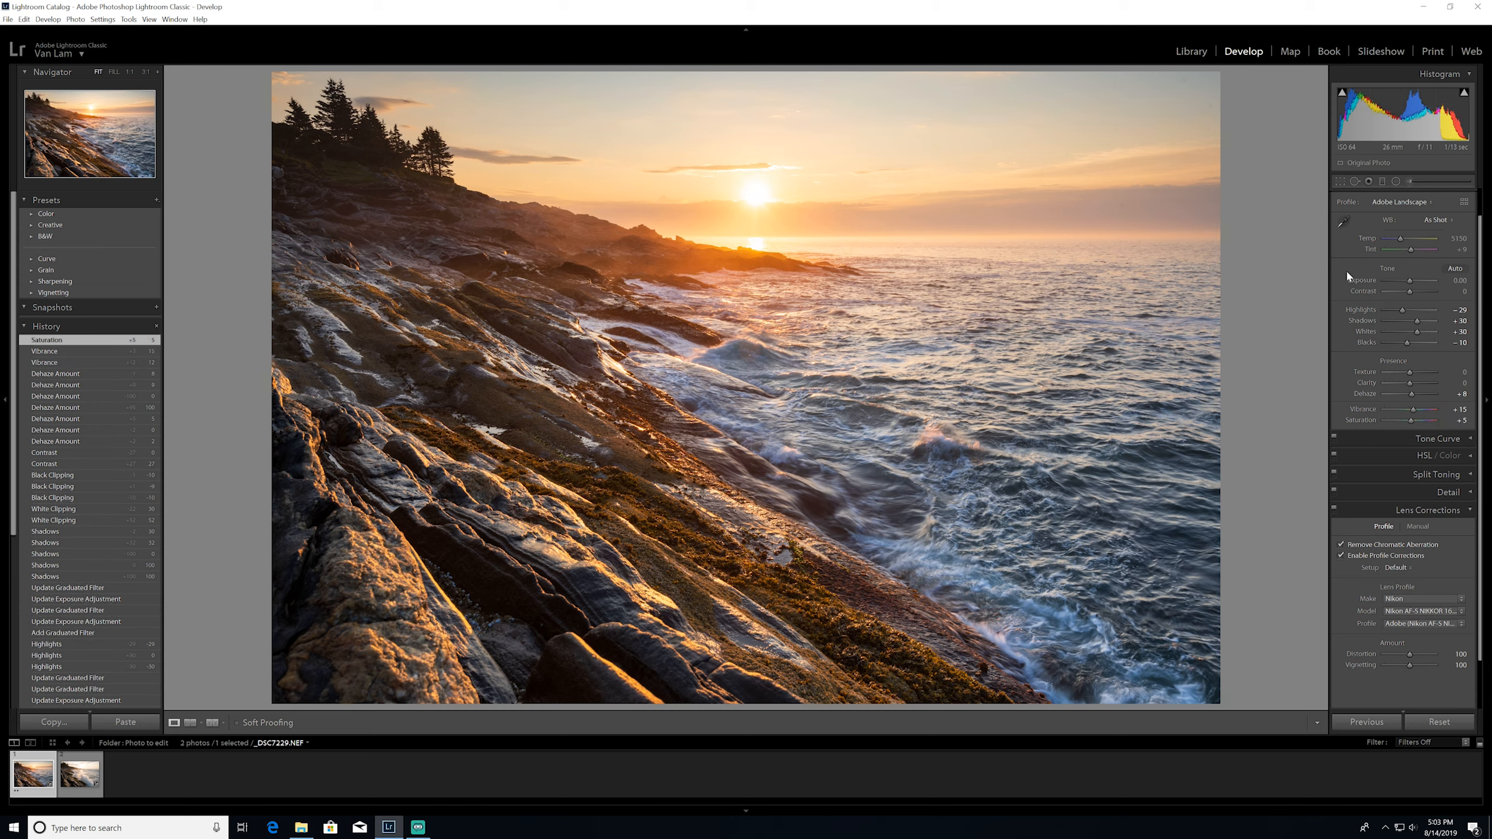
left_click(1390, 204)
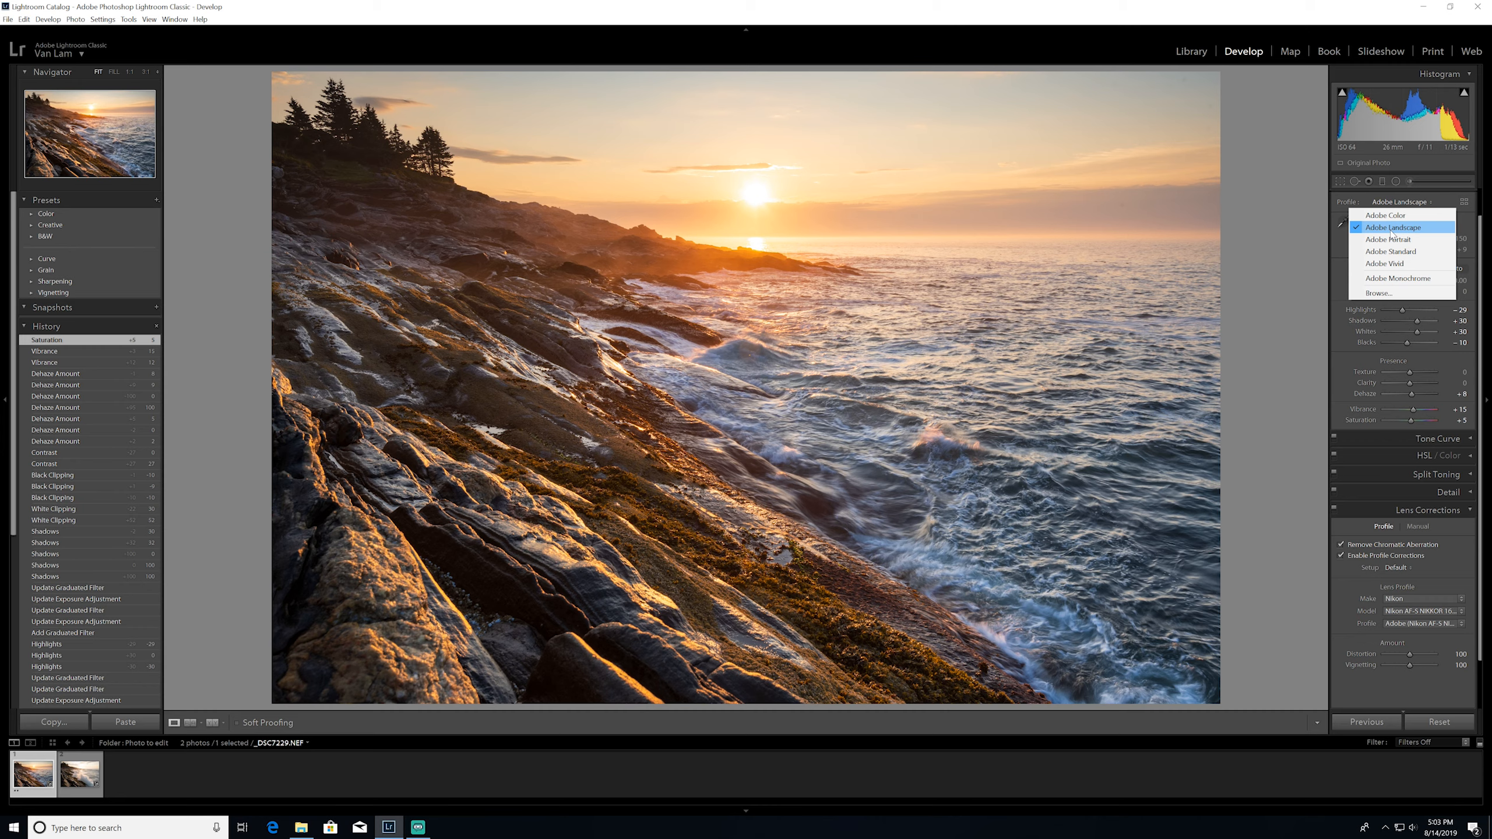
left_click(1444, 206)
left_click(1347, 328)
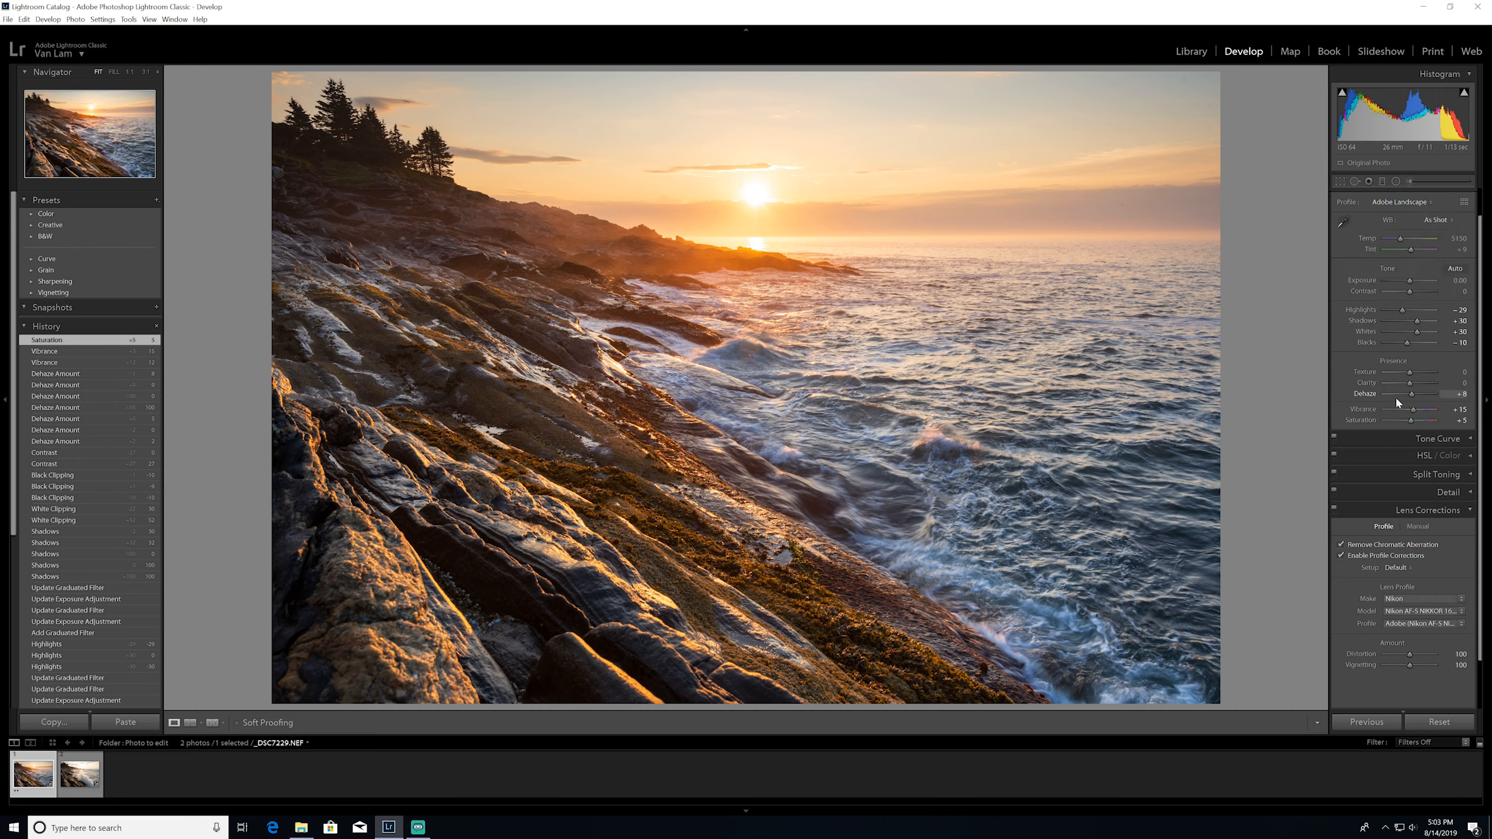
Set the vibrance to +10 and open the tone curve settings
left_click(1458, 411)
key("Down")
key("Down")
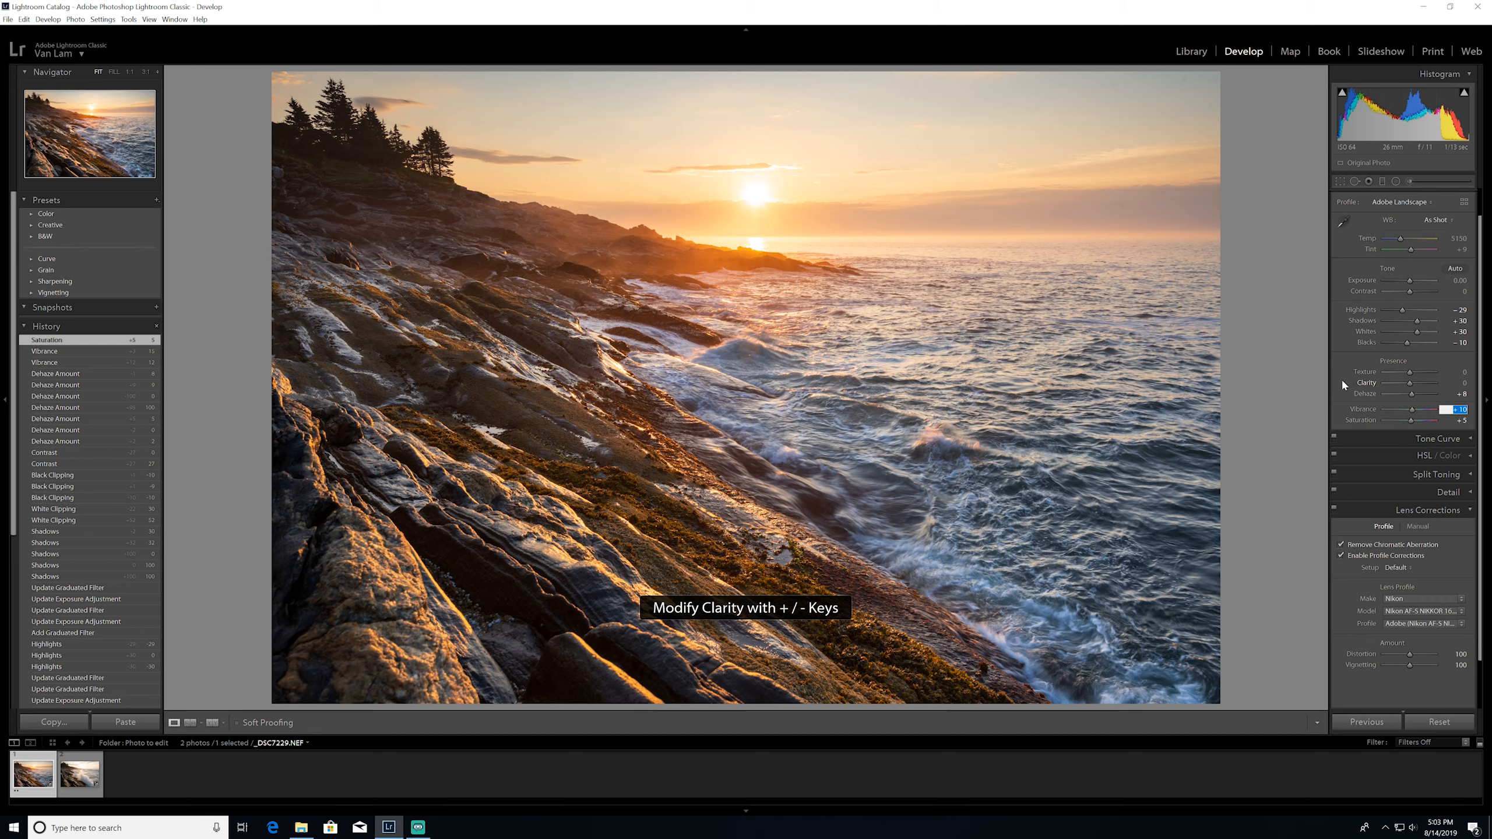
left_click(1372, 438)
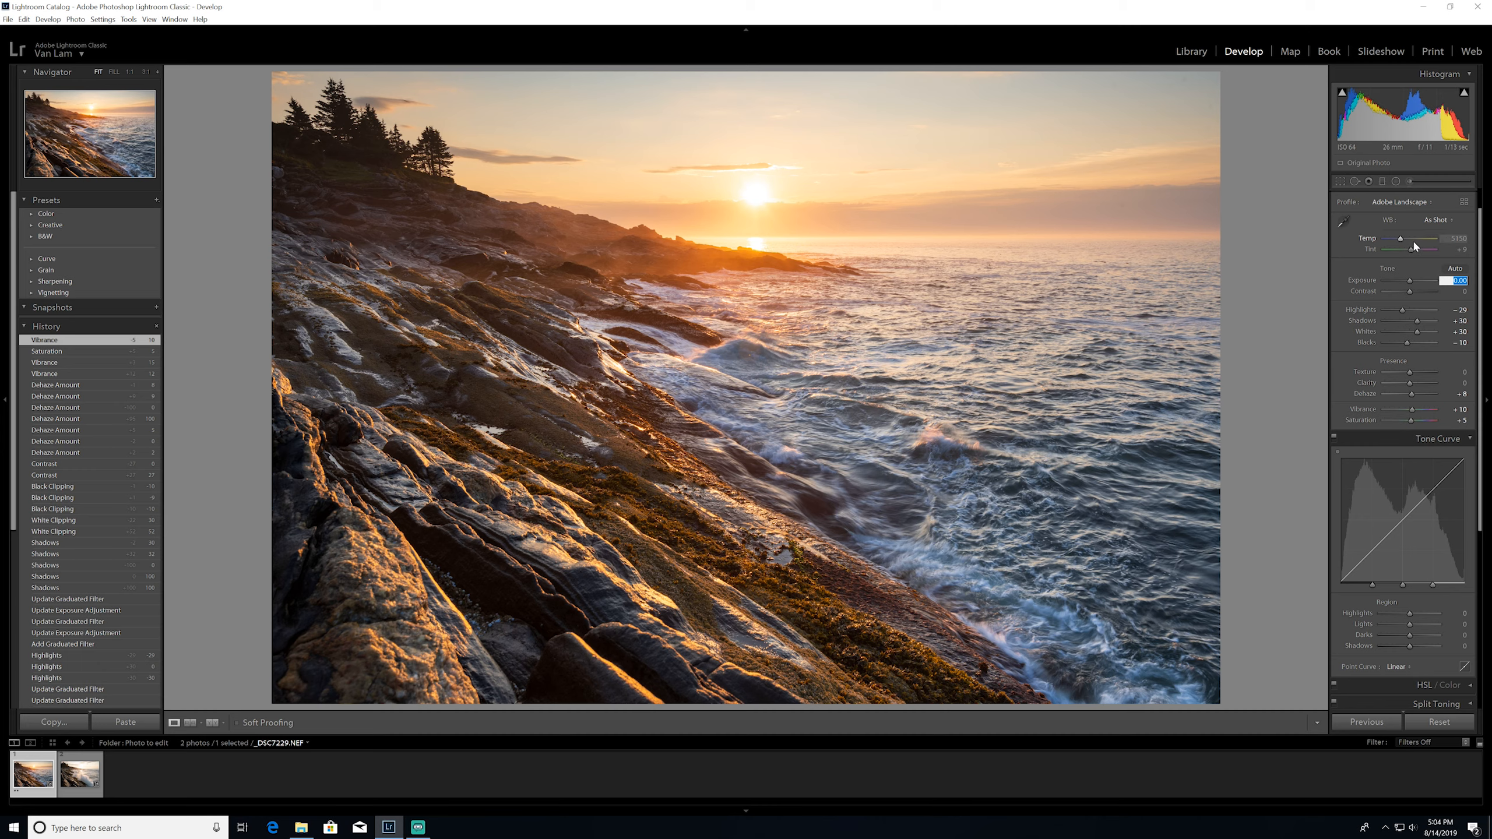
Set the photo's exposure to +0.30
type("0.4")
key("Return")
type("0.3")
key("Return")
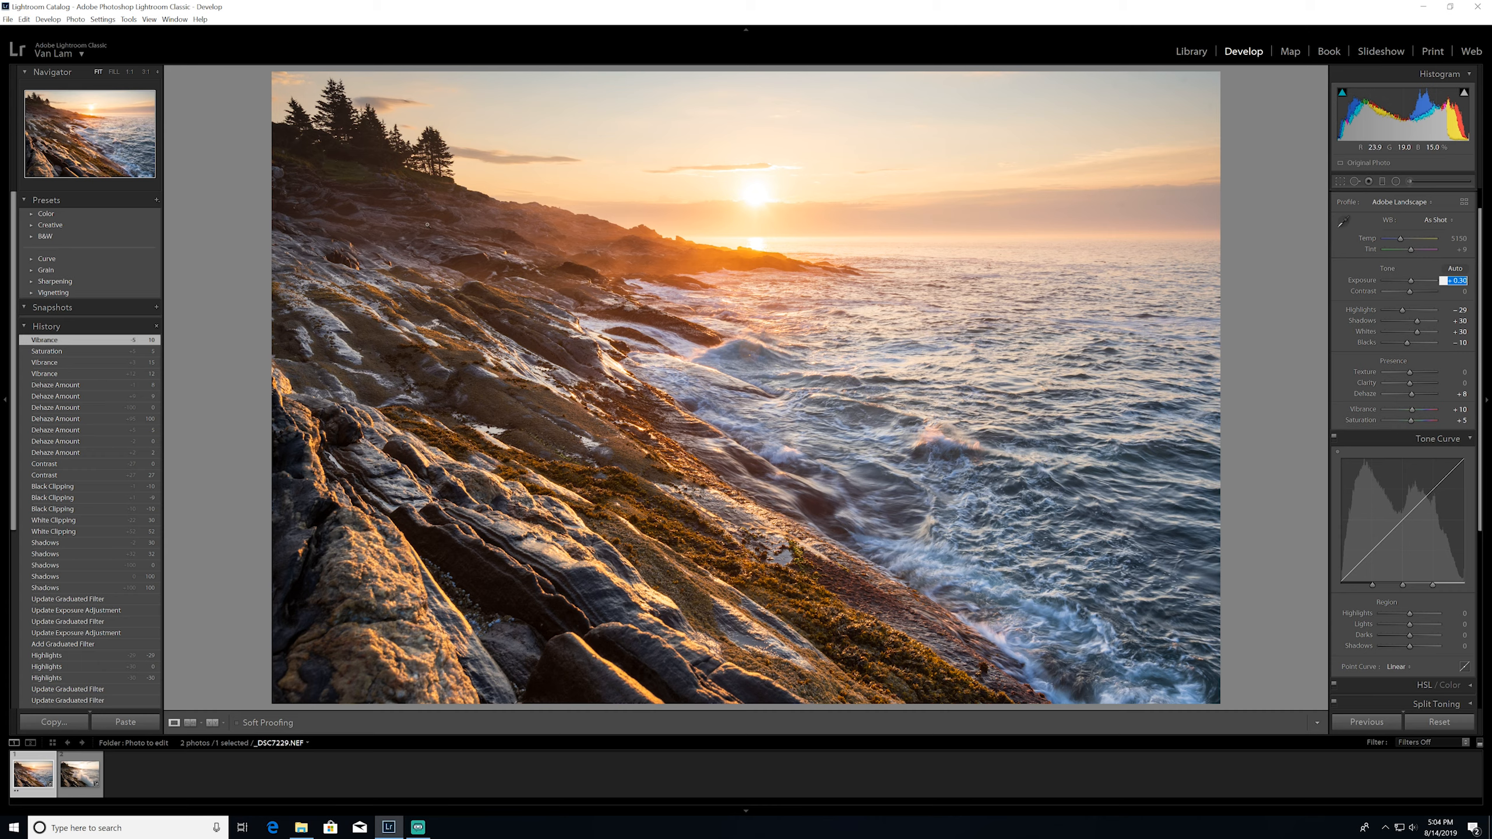
Brush a Dodge (Lighten) adjustment with exposure 0.25 over the dark hillside below the trees
left_click(1408, 182)
left_click(1406, 217)
left_click(1340, 450)
scroll(369, 190, "up", 7)
mouse_move(320, 177)
left_mouse_down()
mouse_move(414, 201)
mouse_move(327, 177)
mouse_move(378, 190)
mouse_move(353, 158)
mouse_move(307, 158)
mouse_move(363, 184)
mouse_move(408, 180)
mouse_move(264, 191)
left_mouse_up()
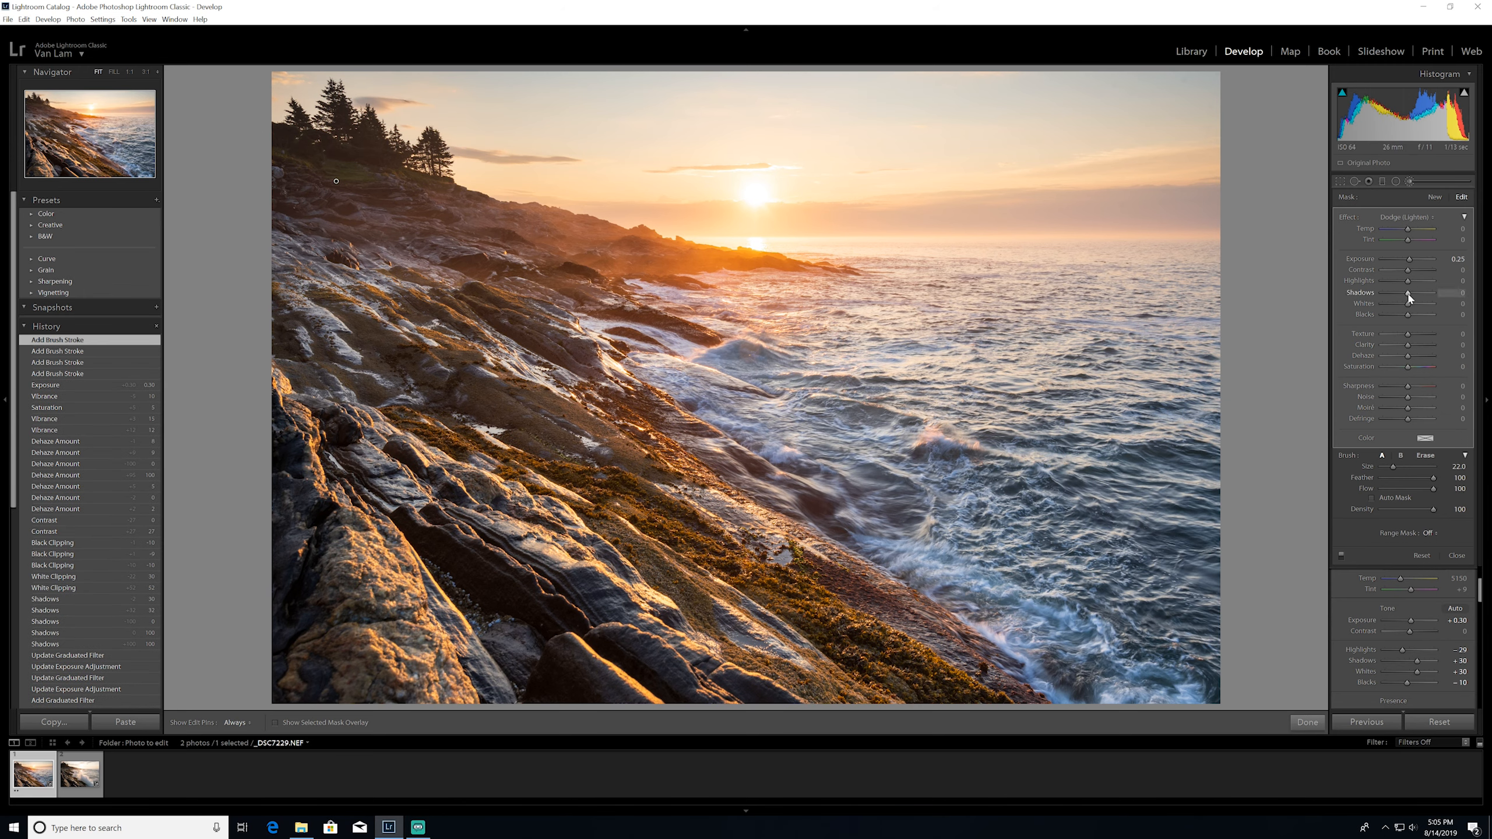
Set the brush adjustment's shadows to 5, paint more of the hillside below the trees and finish the brush editing
left_click_drag(1408, 293, 1411, 292)
left_click(1460, 292)
mouse_move(341, 178)
left_mouse_down()
mouse_move(405, 186)
mouse_move(291, 177)
left_mouse_up()
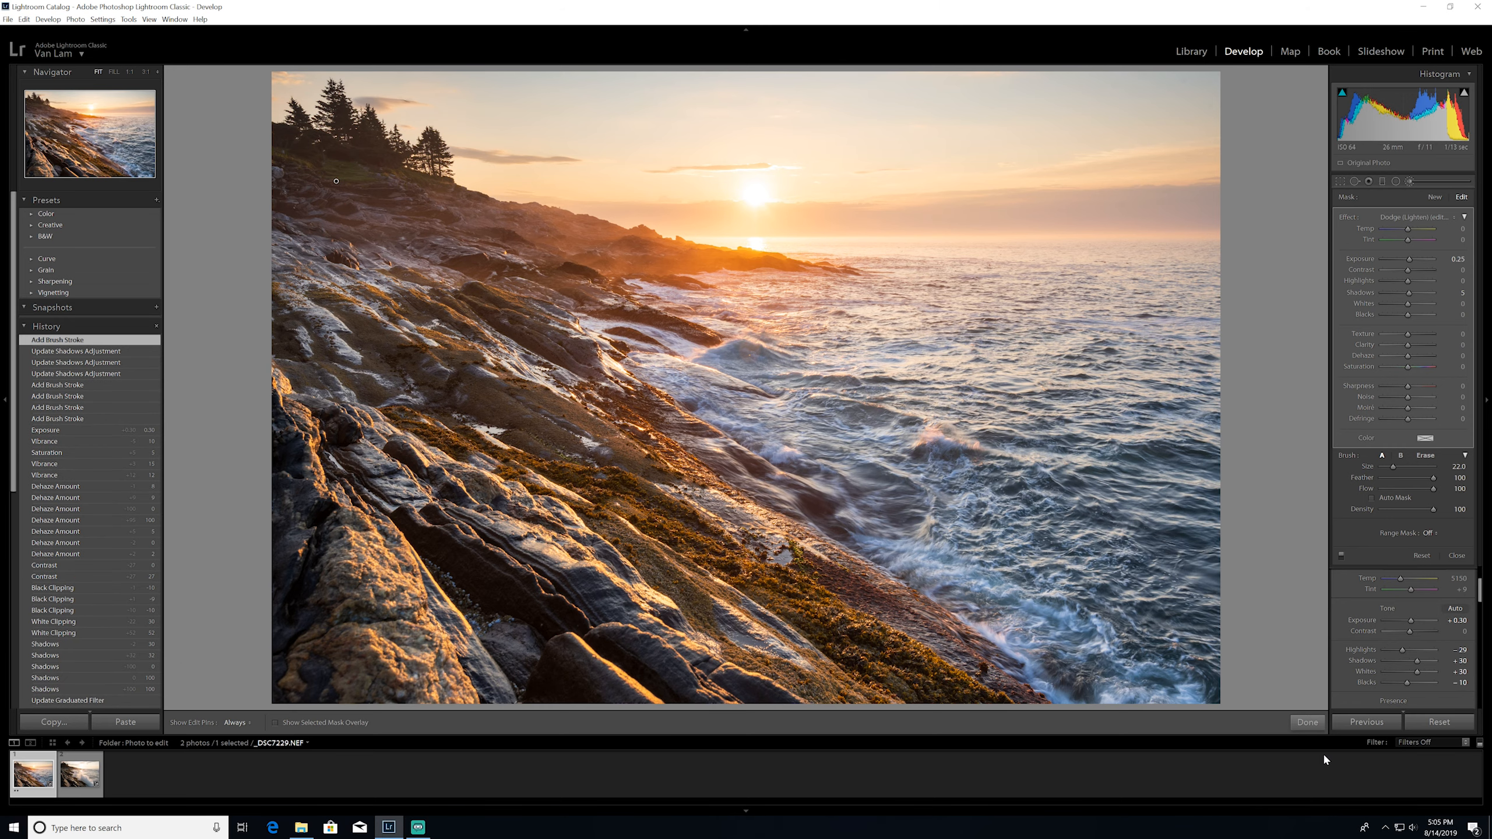
left_click(1308, 721)
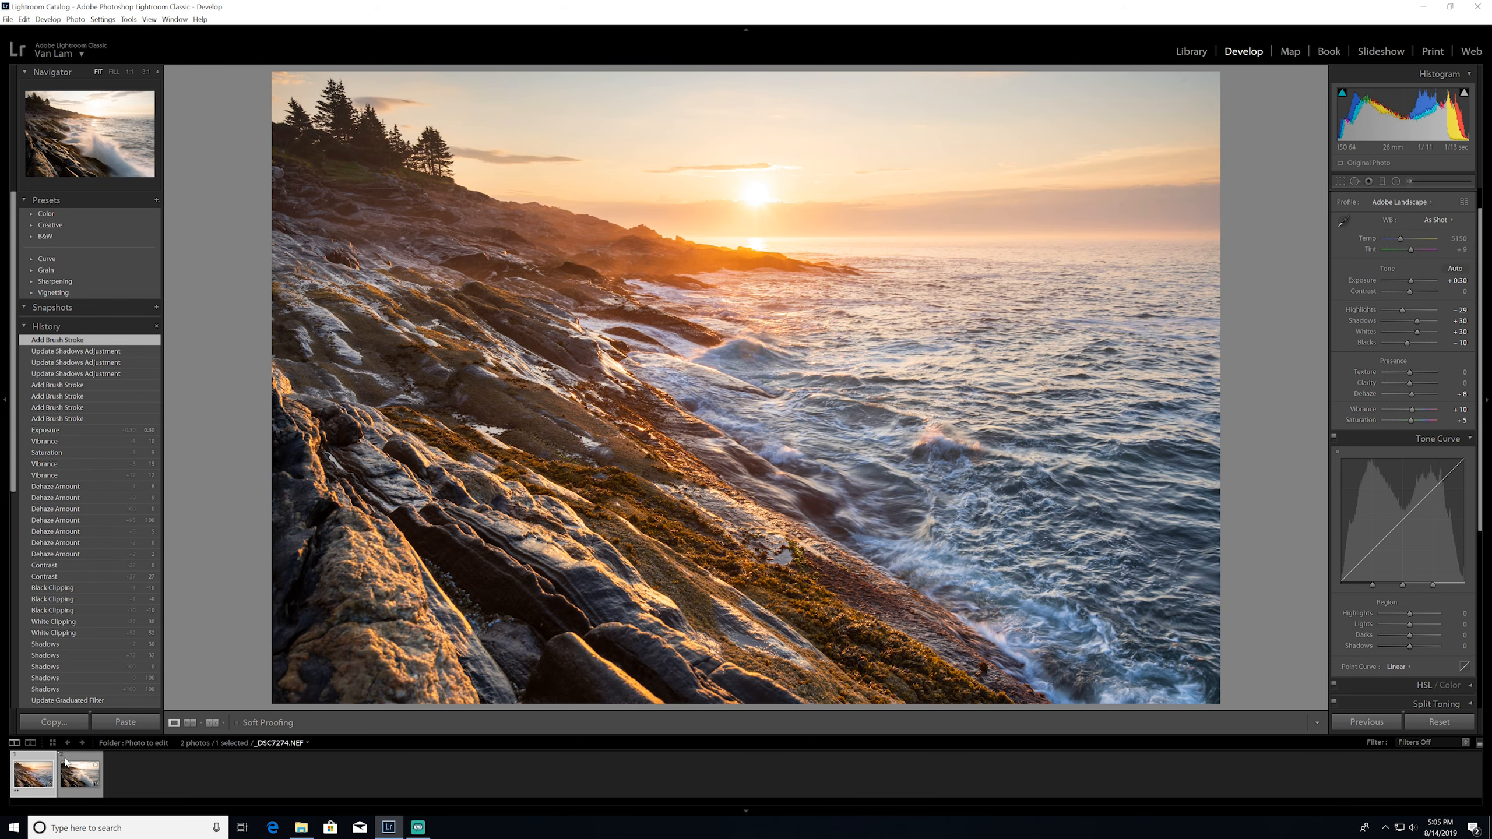
Copy all develop settings from _DSC7229.NEF and paste them onto _DSC7274.NEF
left_click(85, 793)
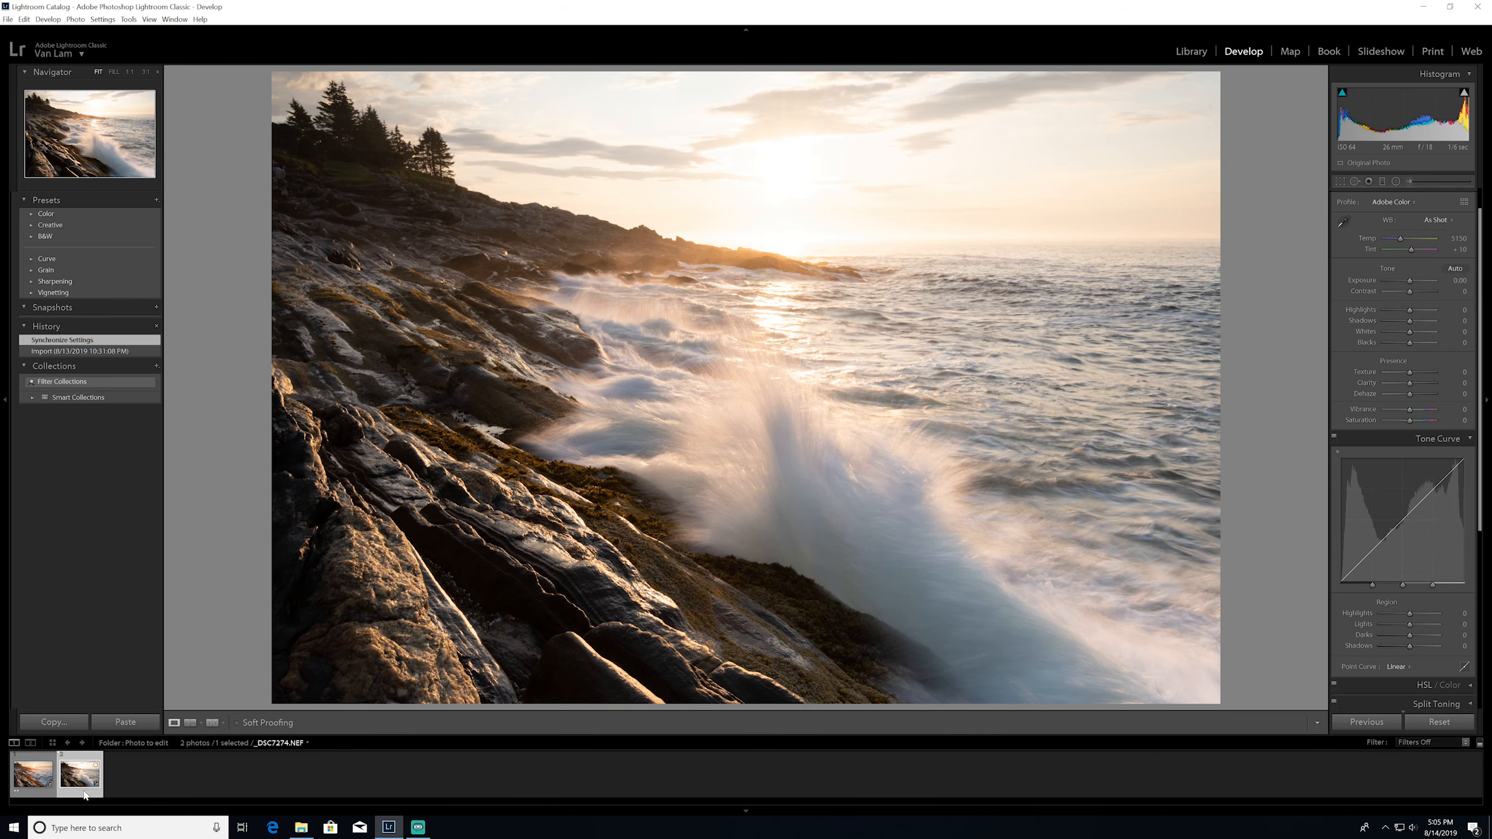
left_click(34, 774)
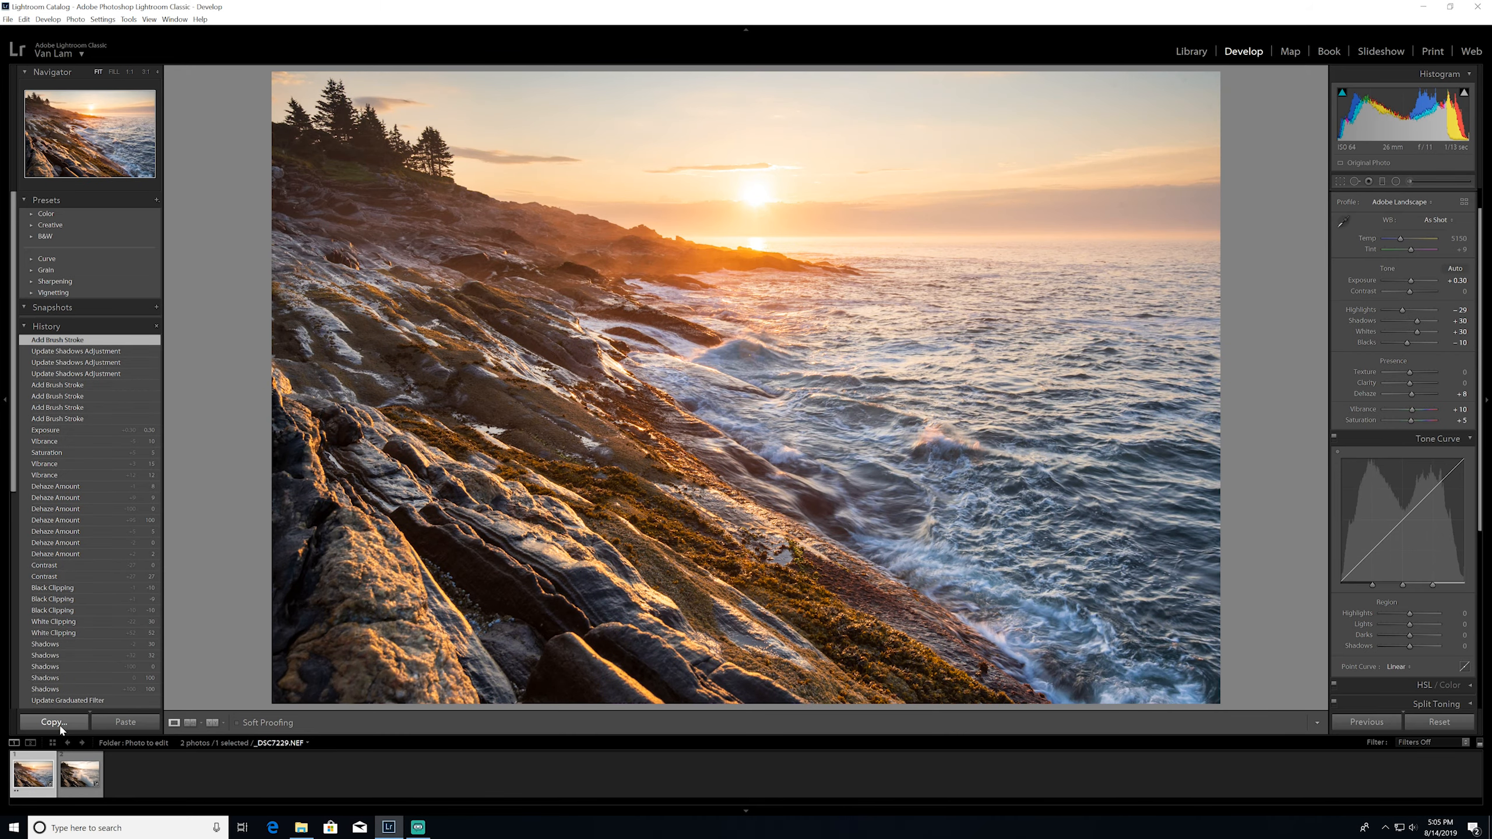
left_click(53, 722)
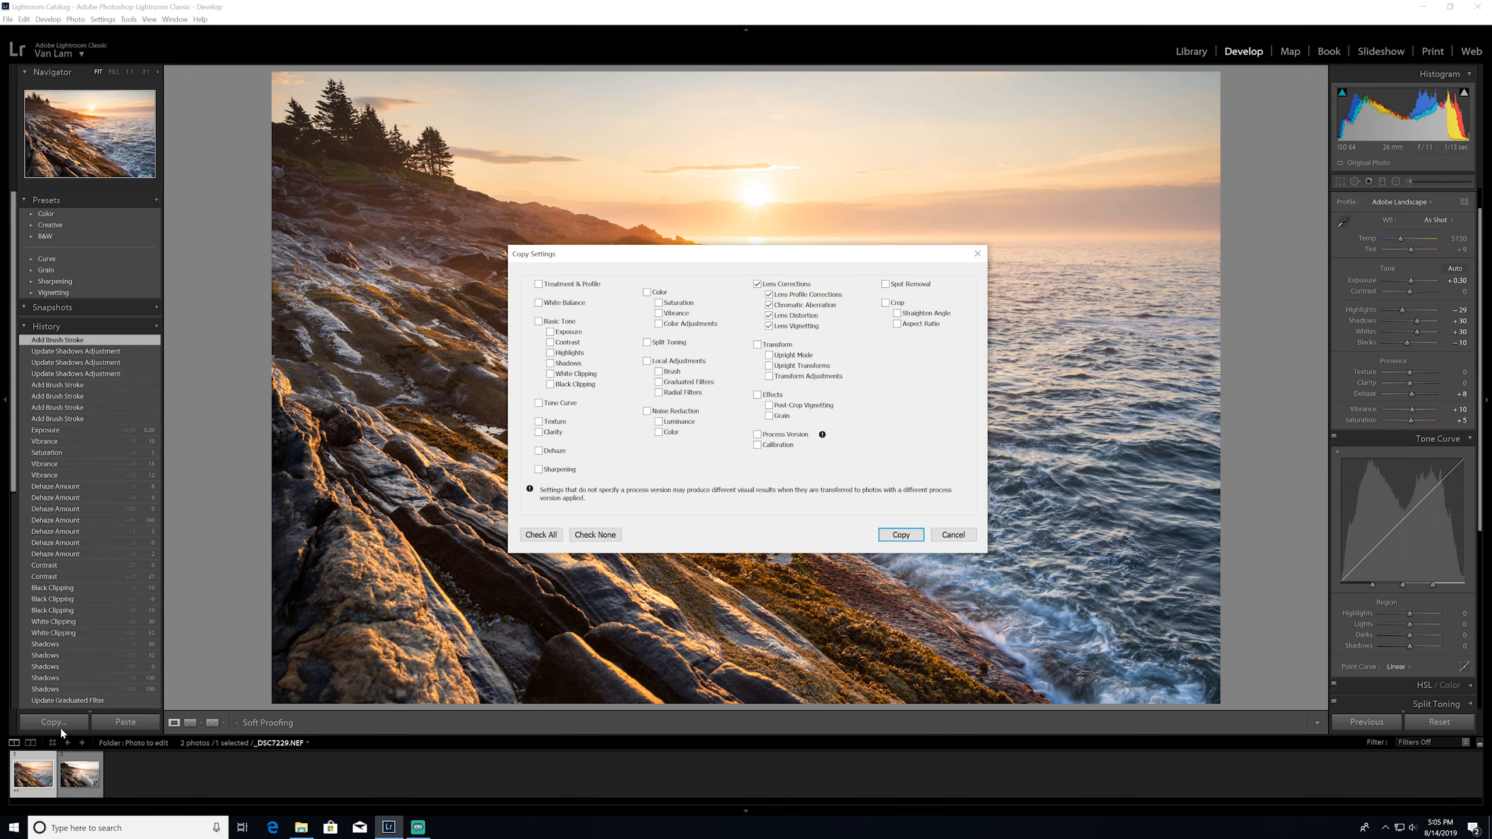
left_click(542, 535)
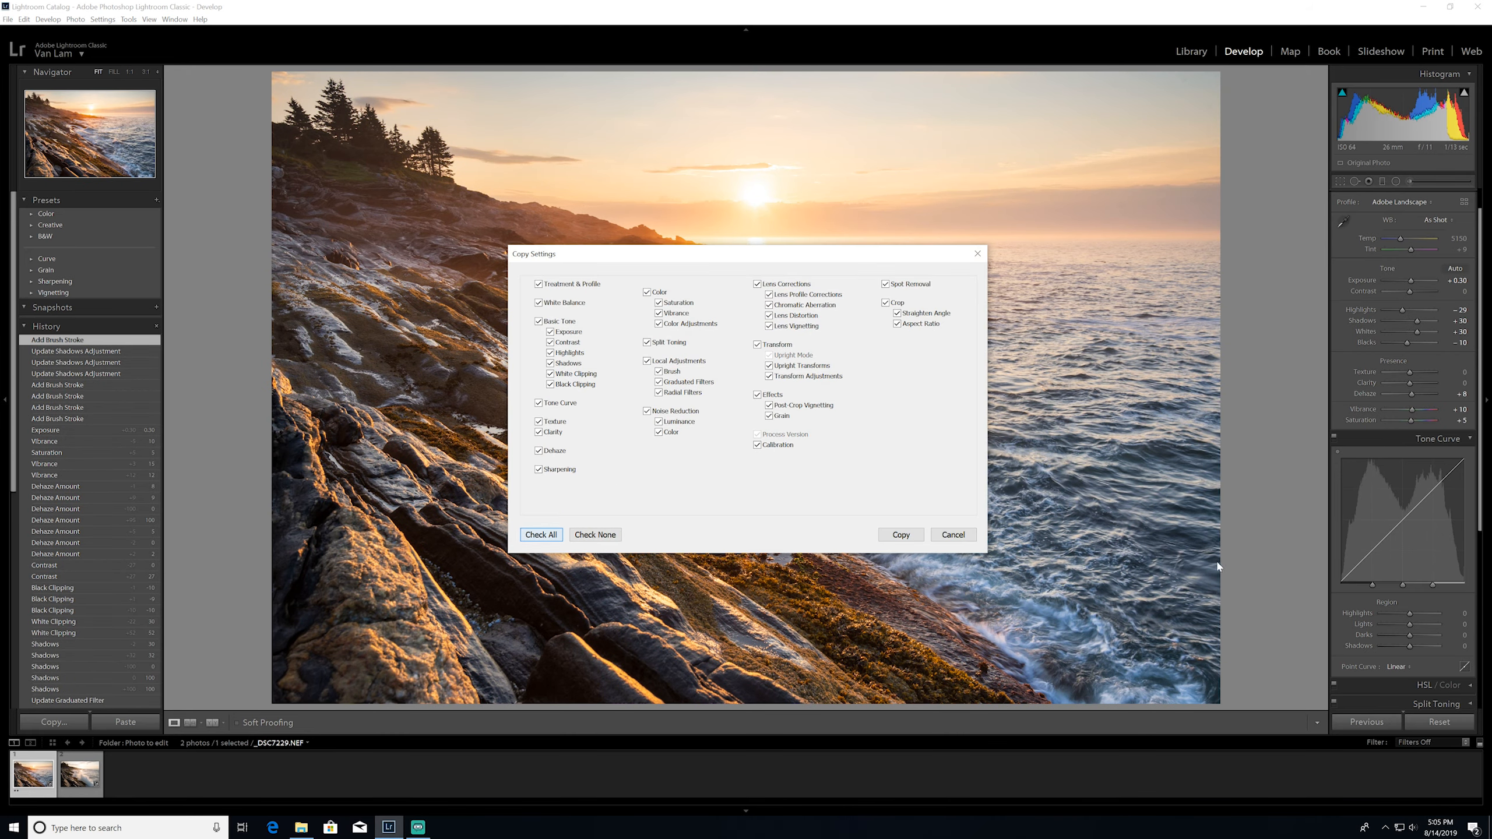
left_click(900, 535)
left_click(71, 773)
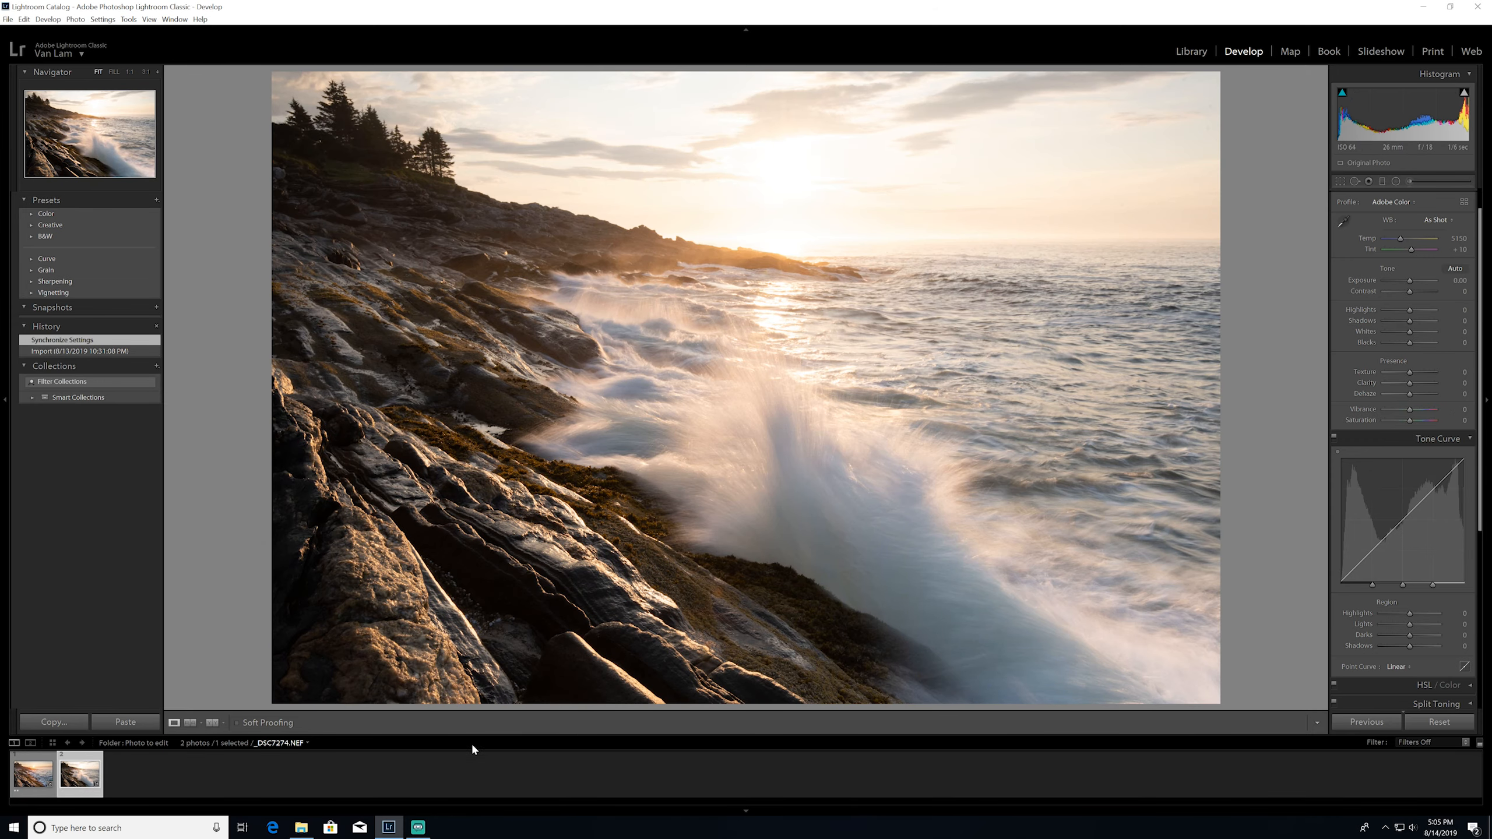
left_click(125, 722)
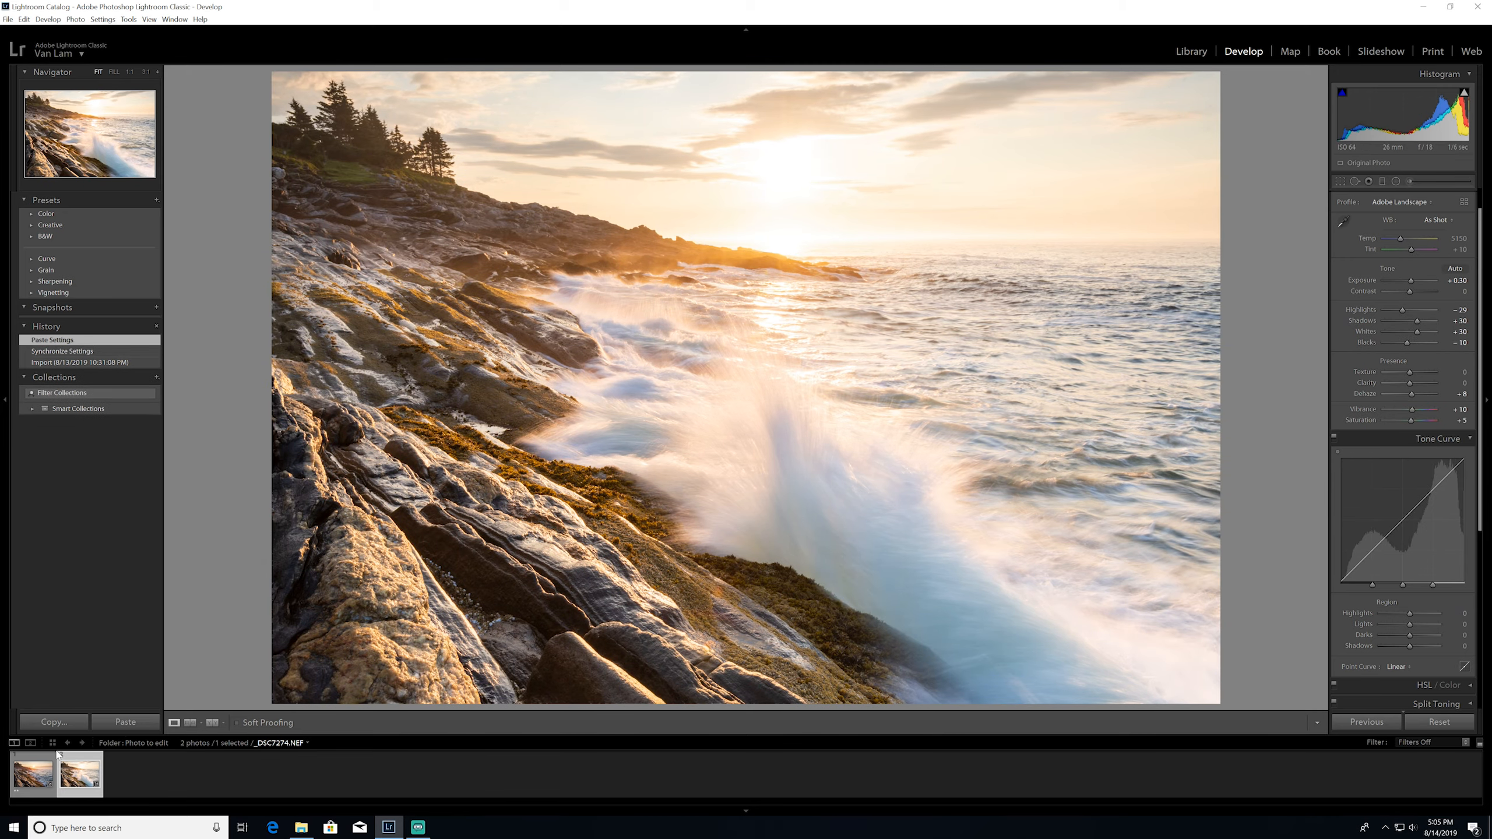
Compare the two photos and reset the exposure of _DSC7274.NEF to 0
left_click(35, 770)
left_click(51, 791)
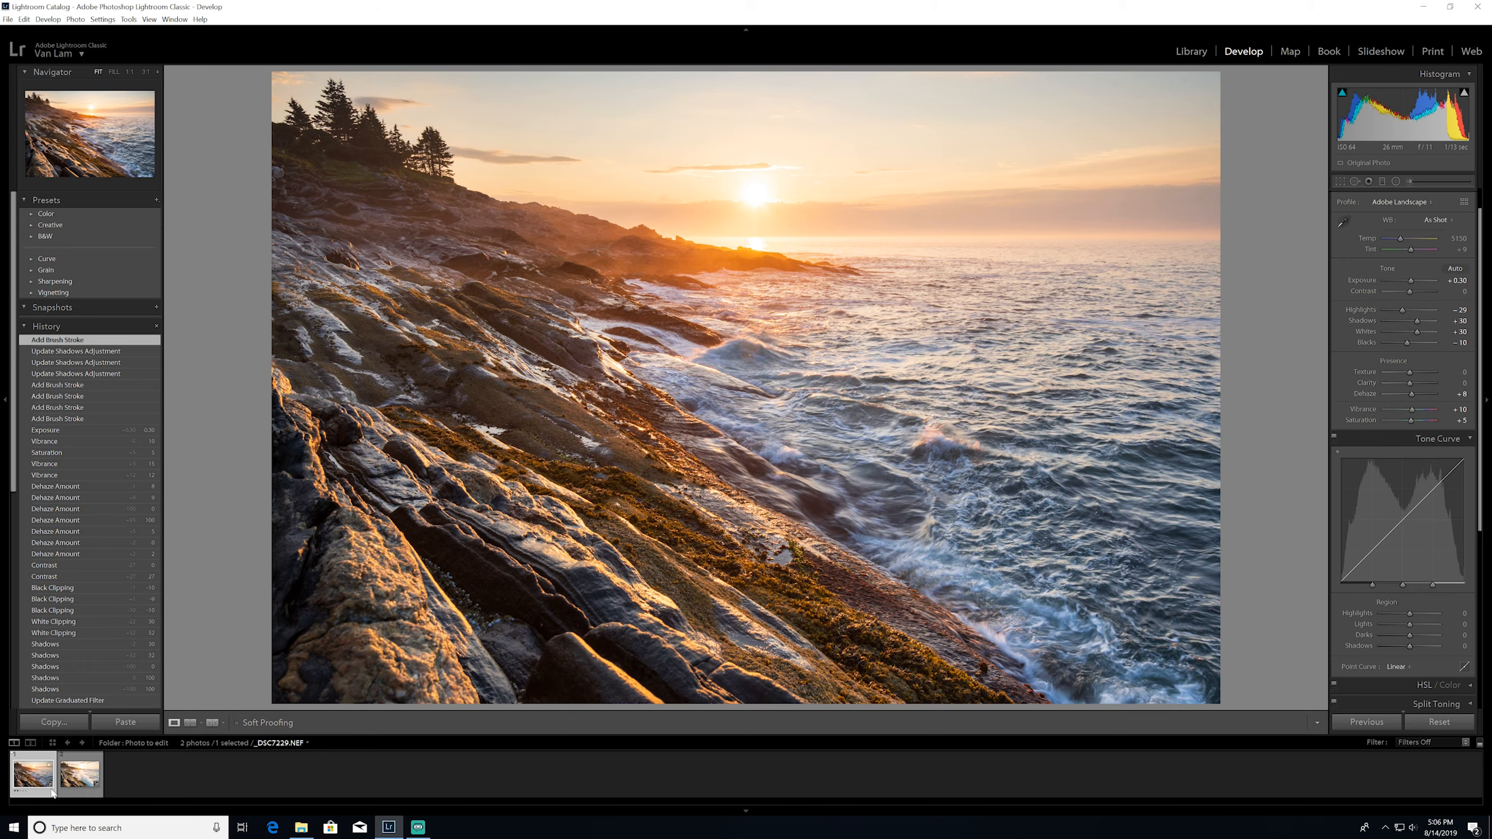
left_click(71, 786)
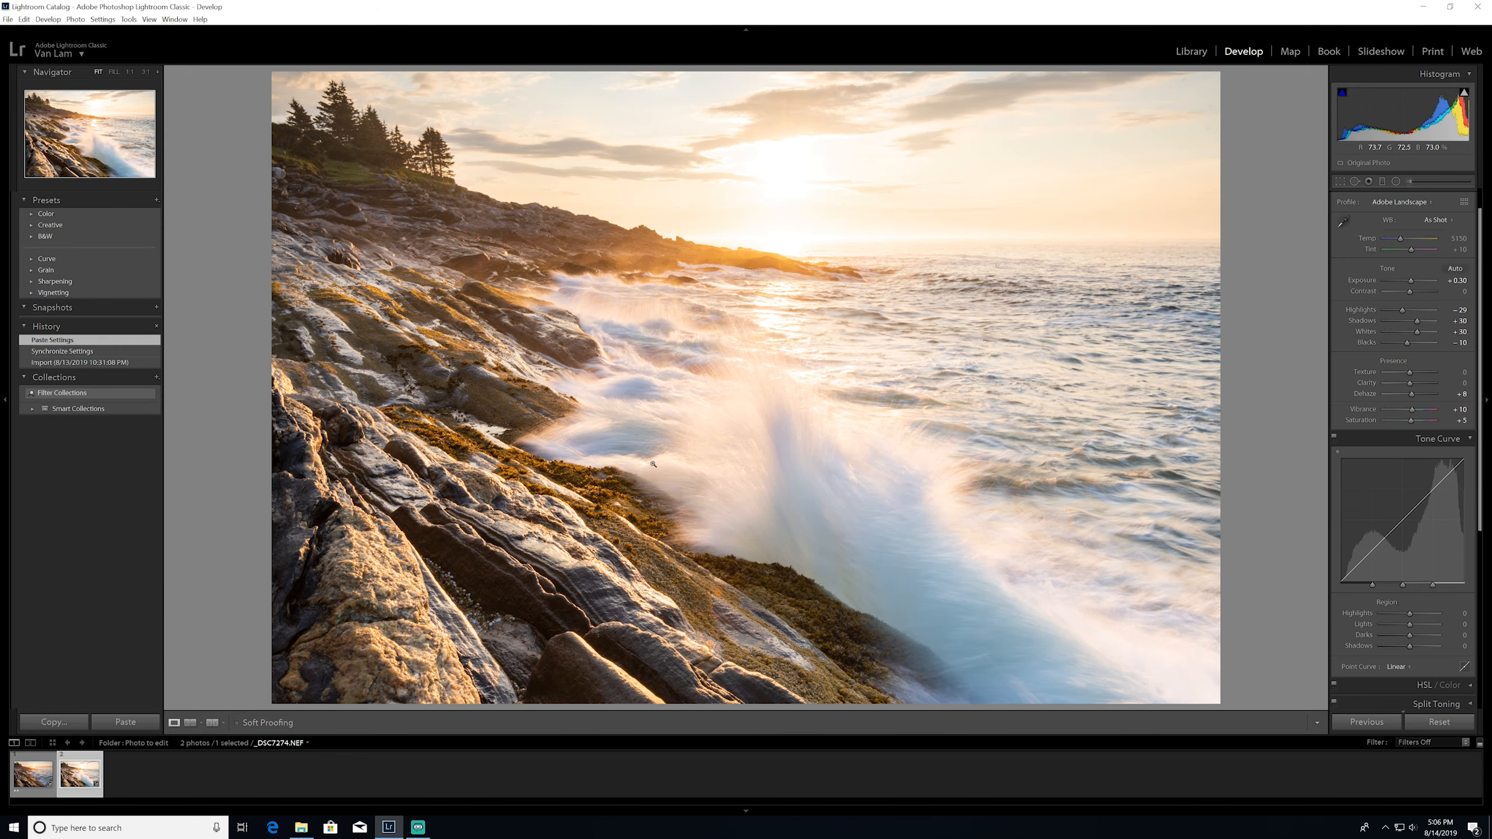
double_click(1359, 285)
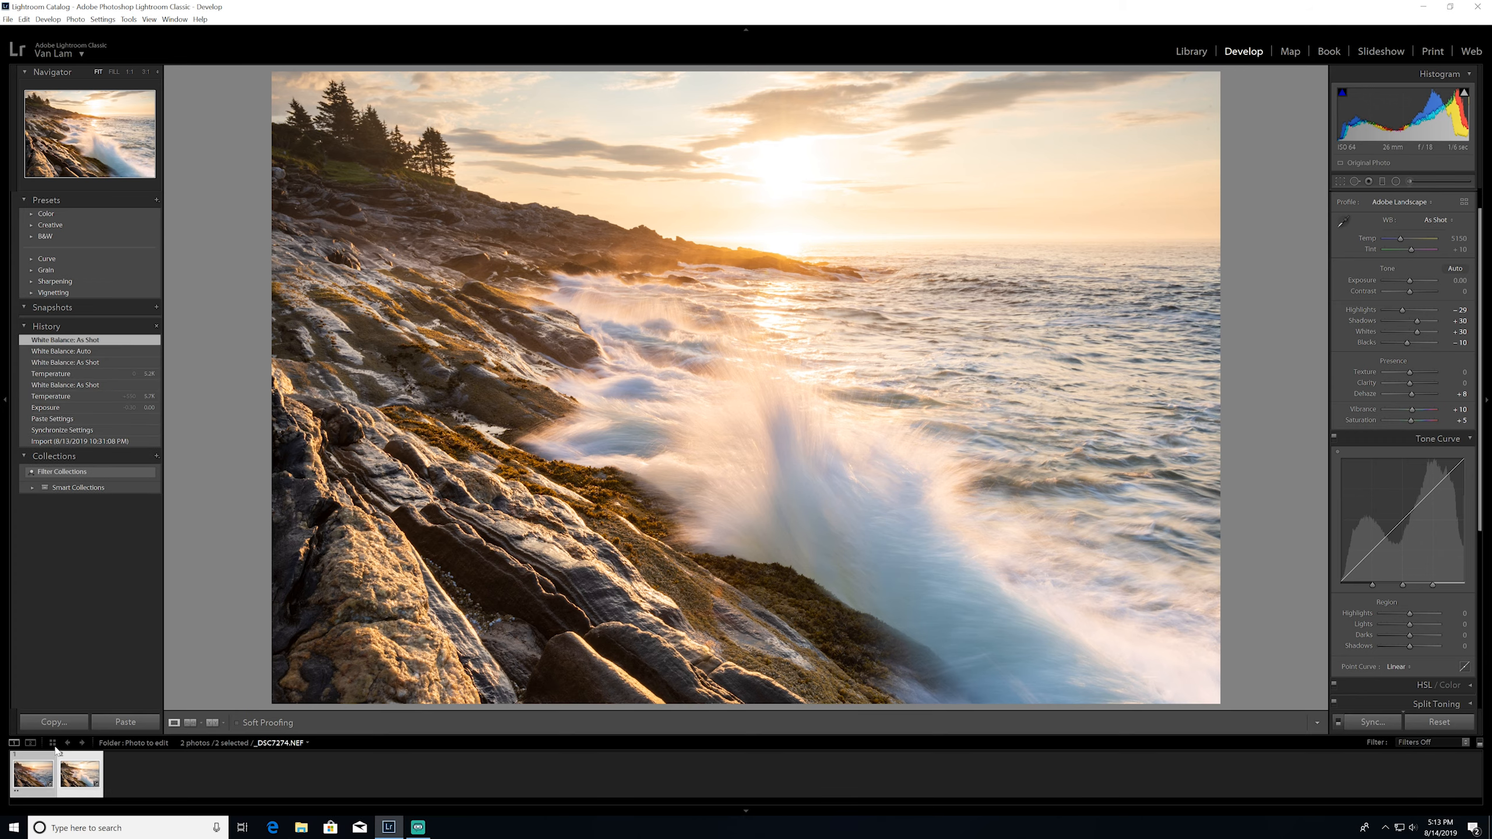
Open both _DSC7229.NEF and _DSC7274.NEF together as layers in Photoshop
left_click(55, 775)
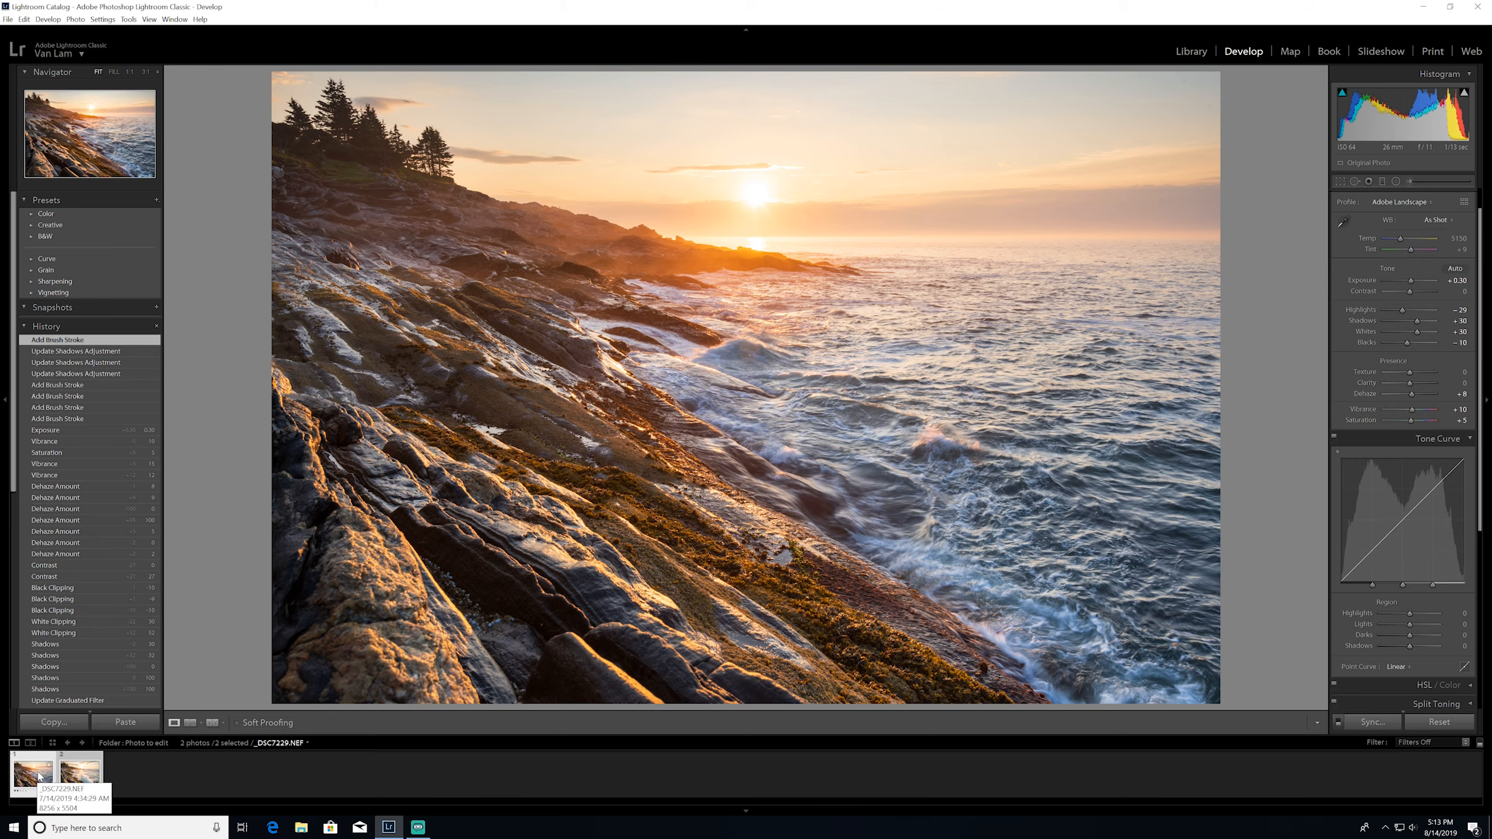
right_click(39, 775)
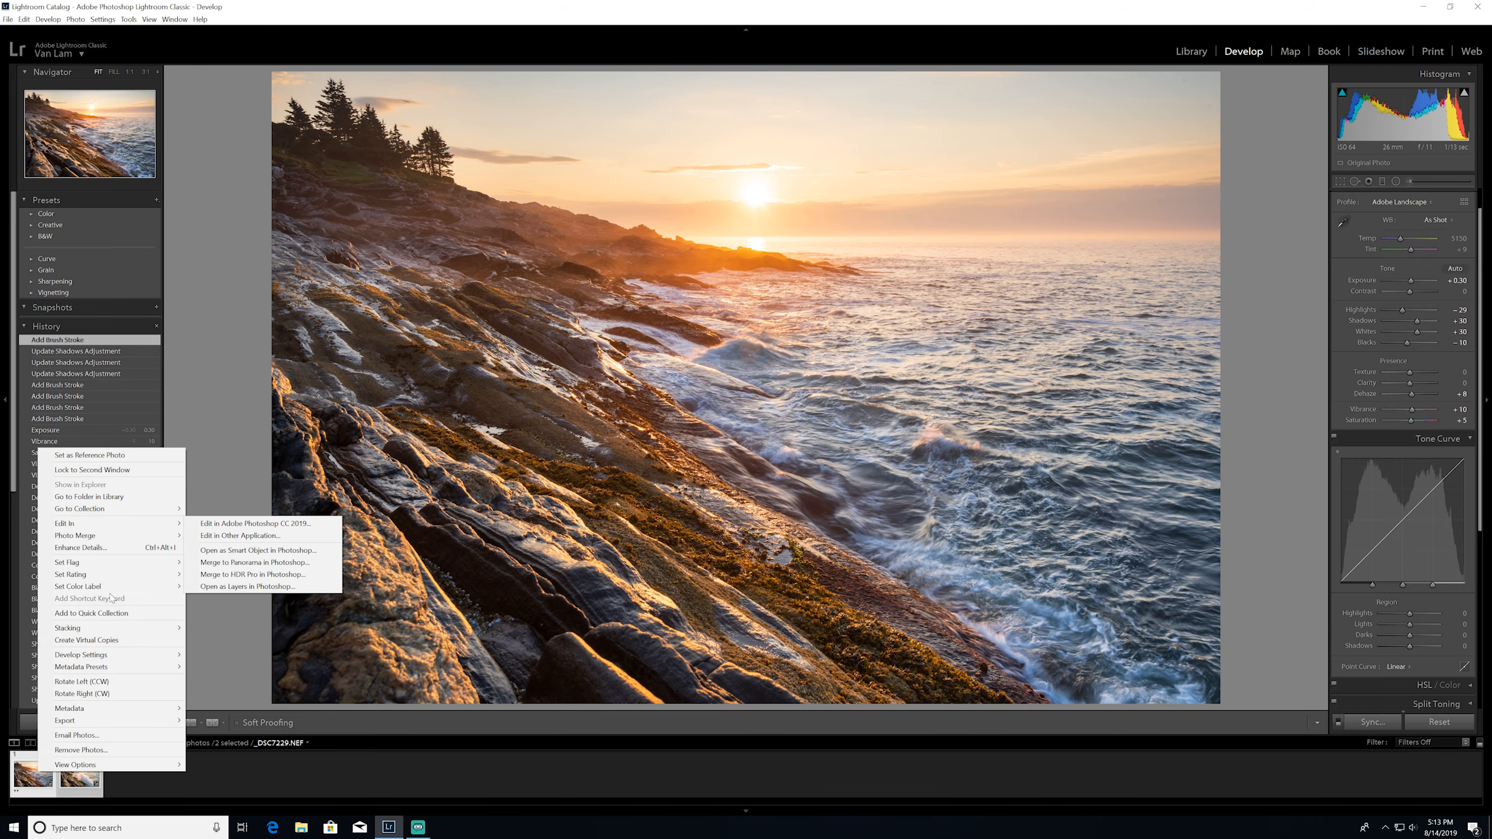
left_click(82, 776)
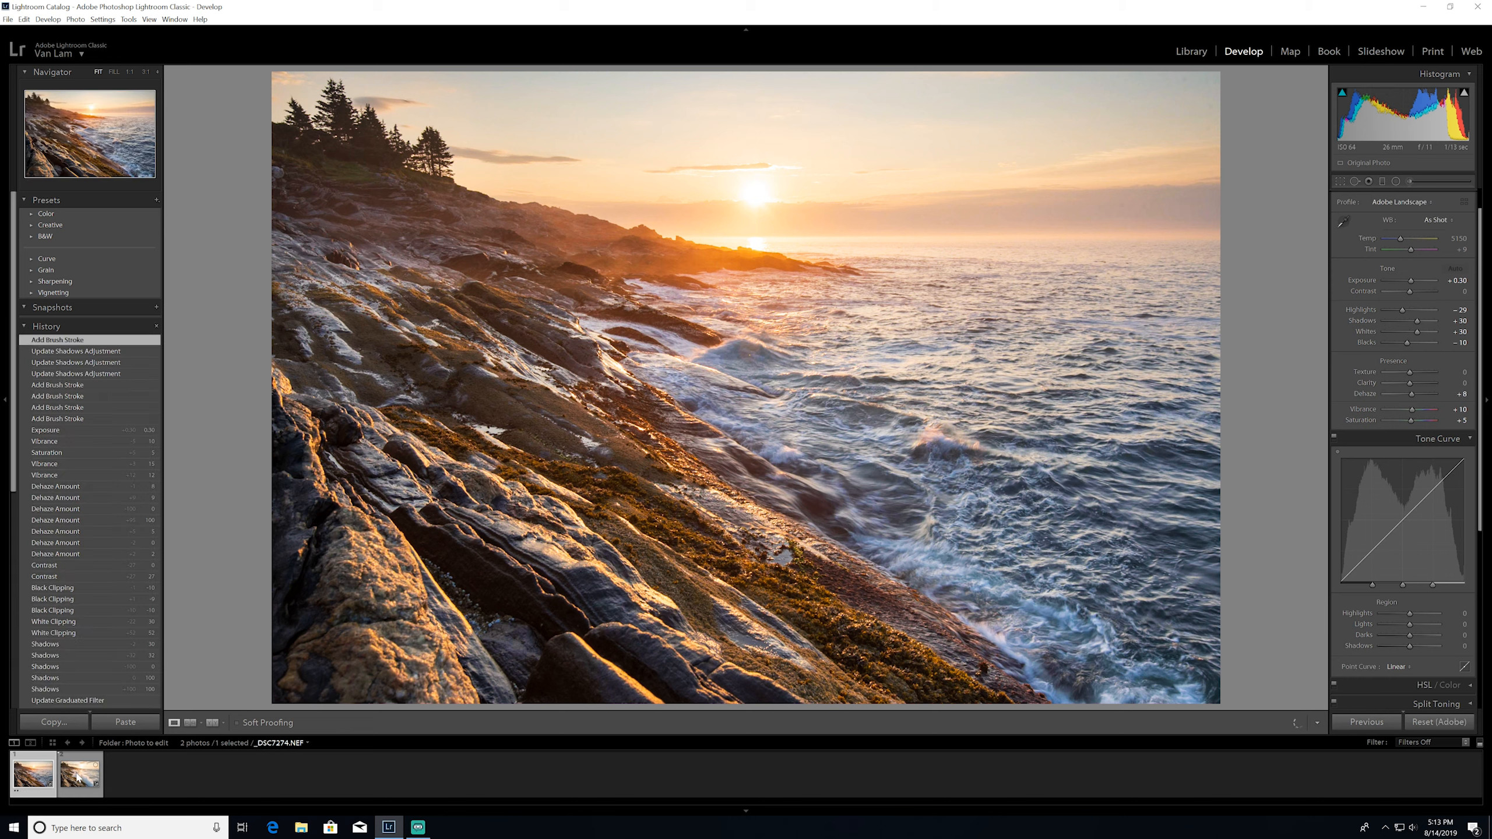
left_click(39, 775, "ctrl")
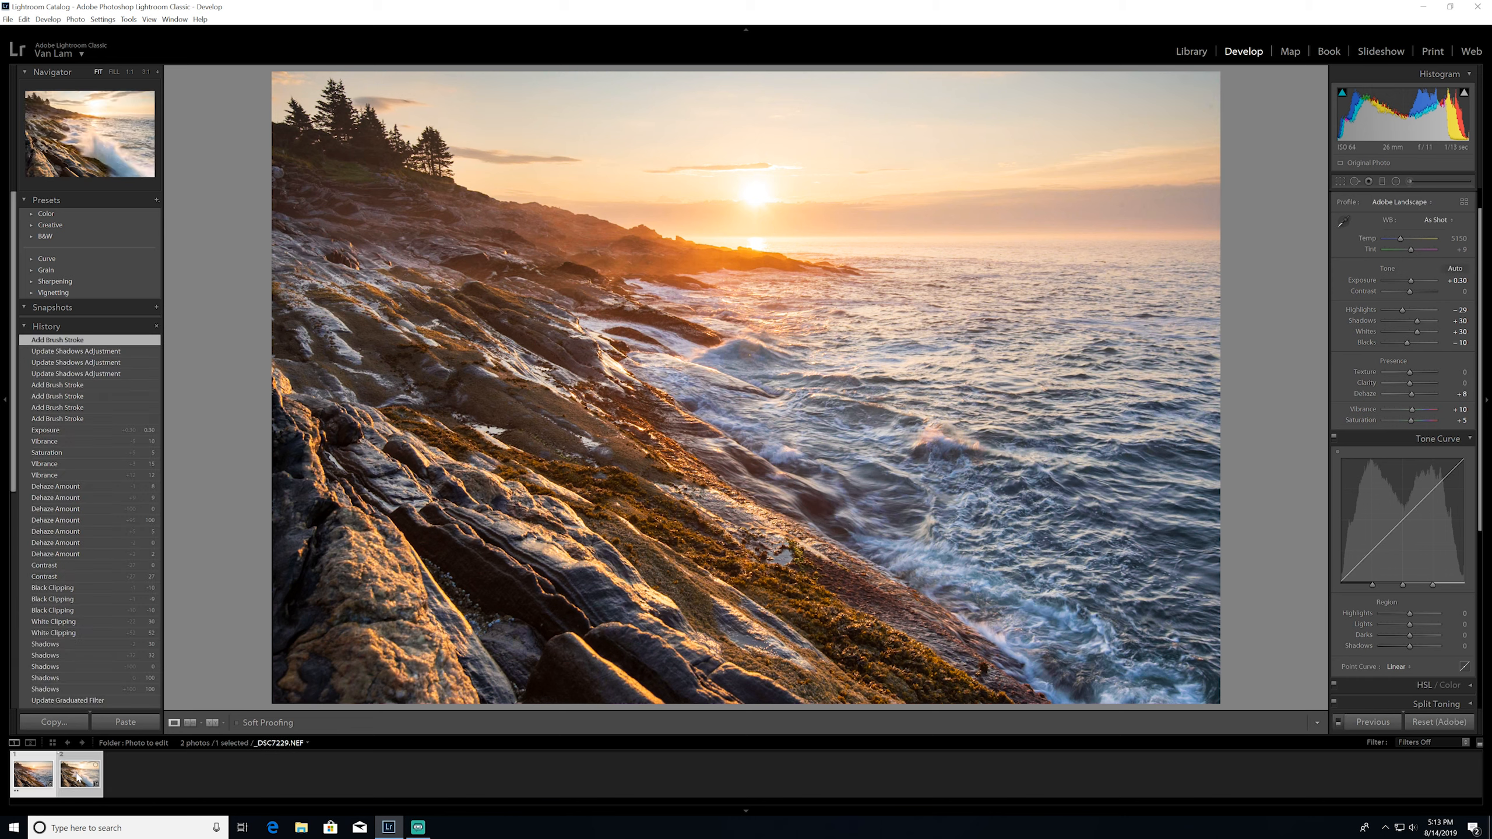
right_click(46, 781)
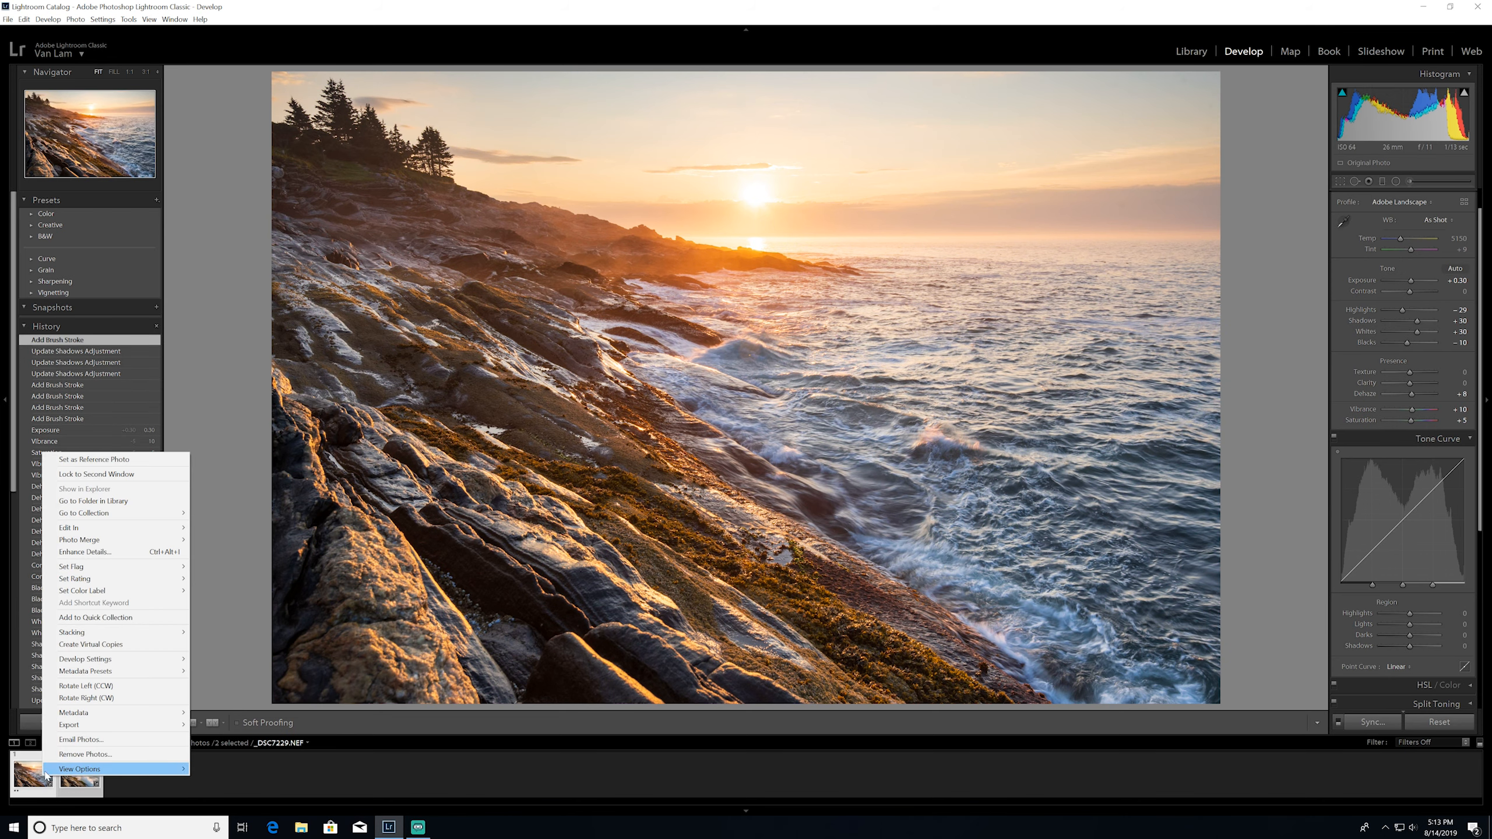
mouse_move(116, 533)
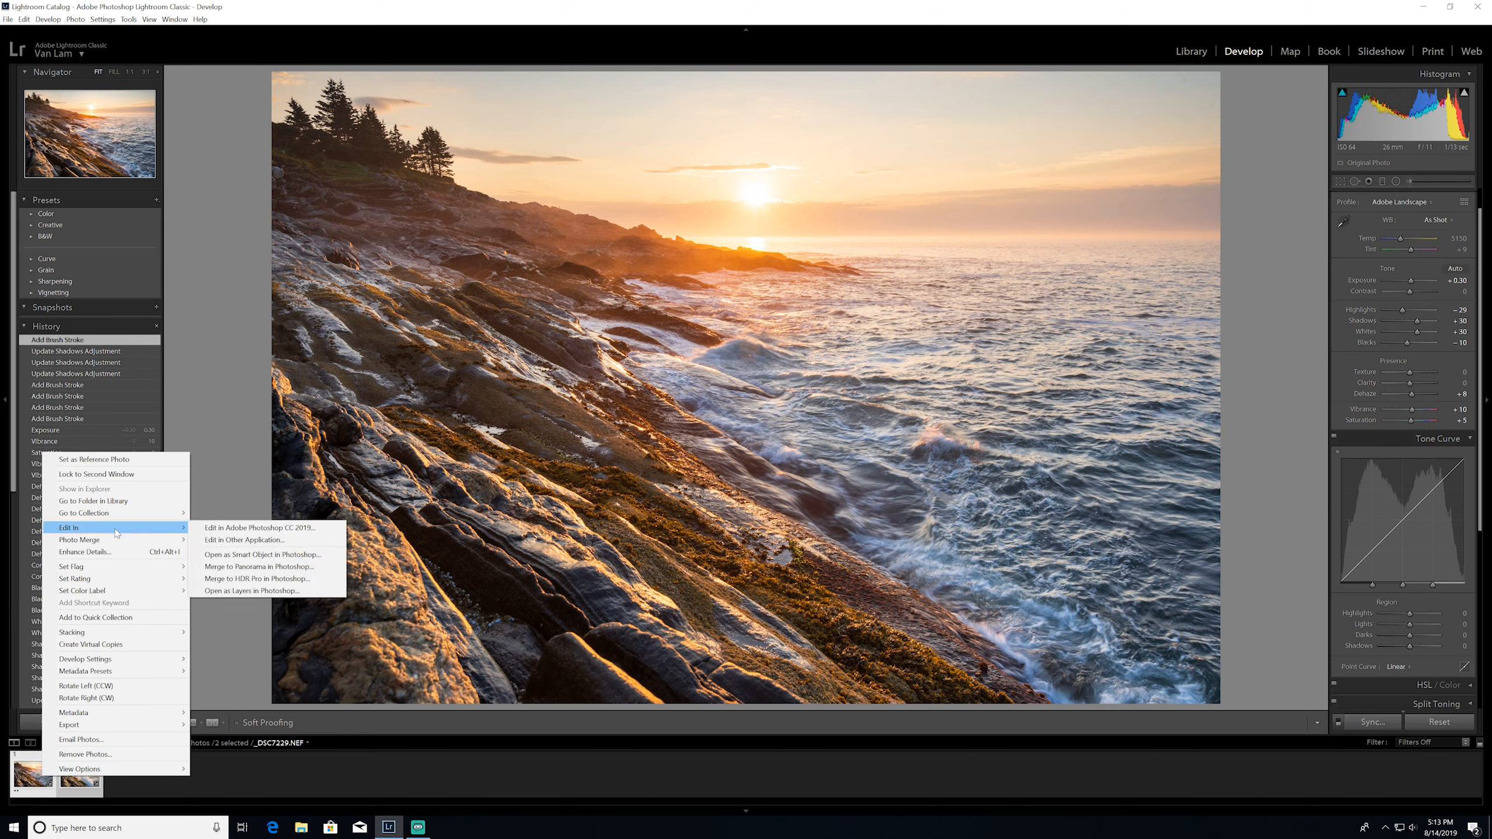
left_click(269, 593)
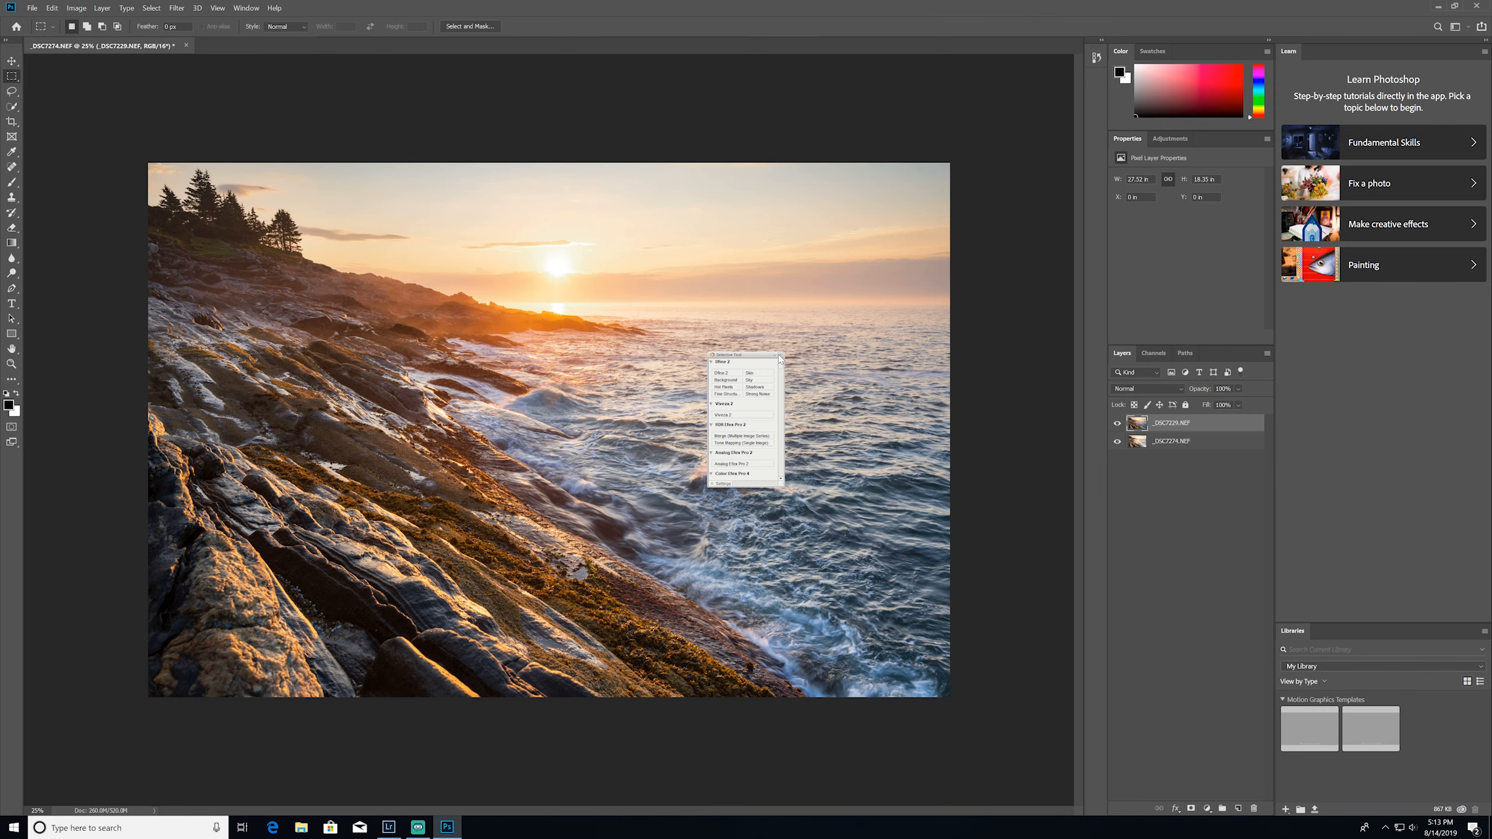
Close the floating filter plug-in window, then duplicate both photo layers and hide the originals
left_click(779, 356)
left_click(1160, 477)
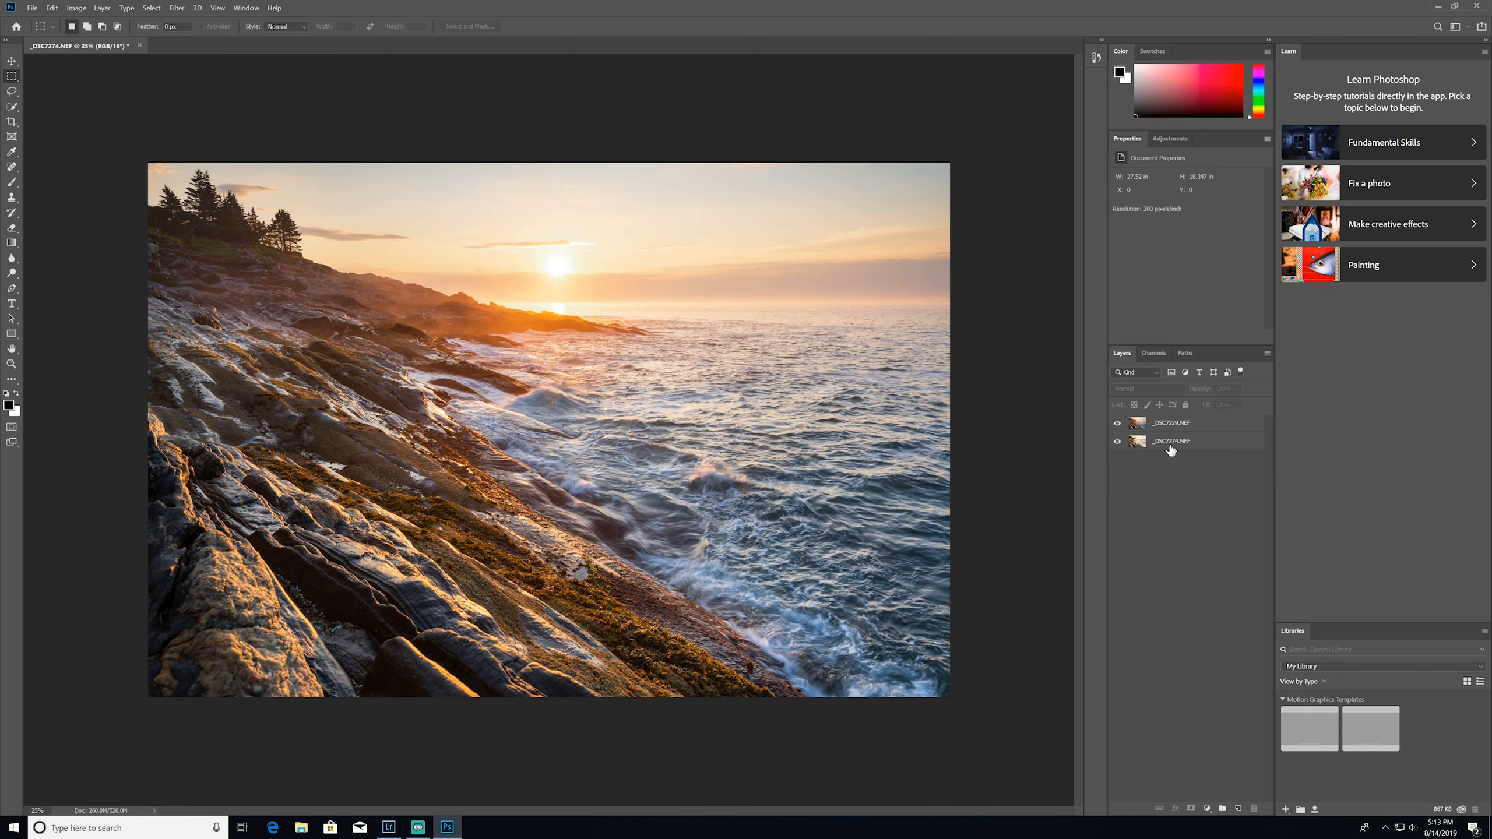
left_click(1169, 445)
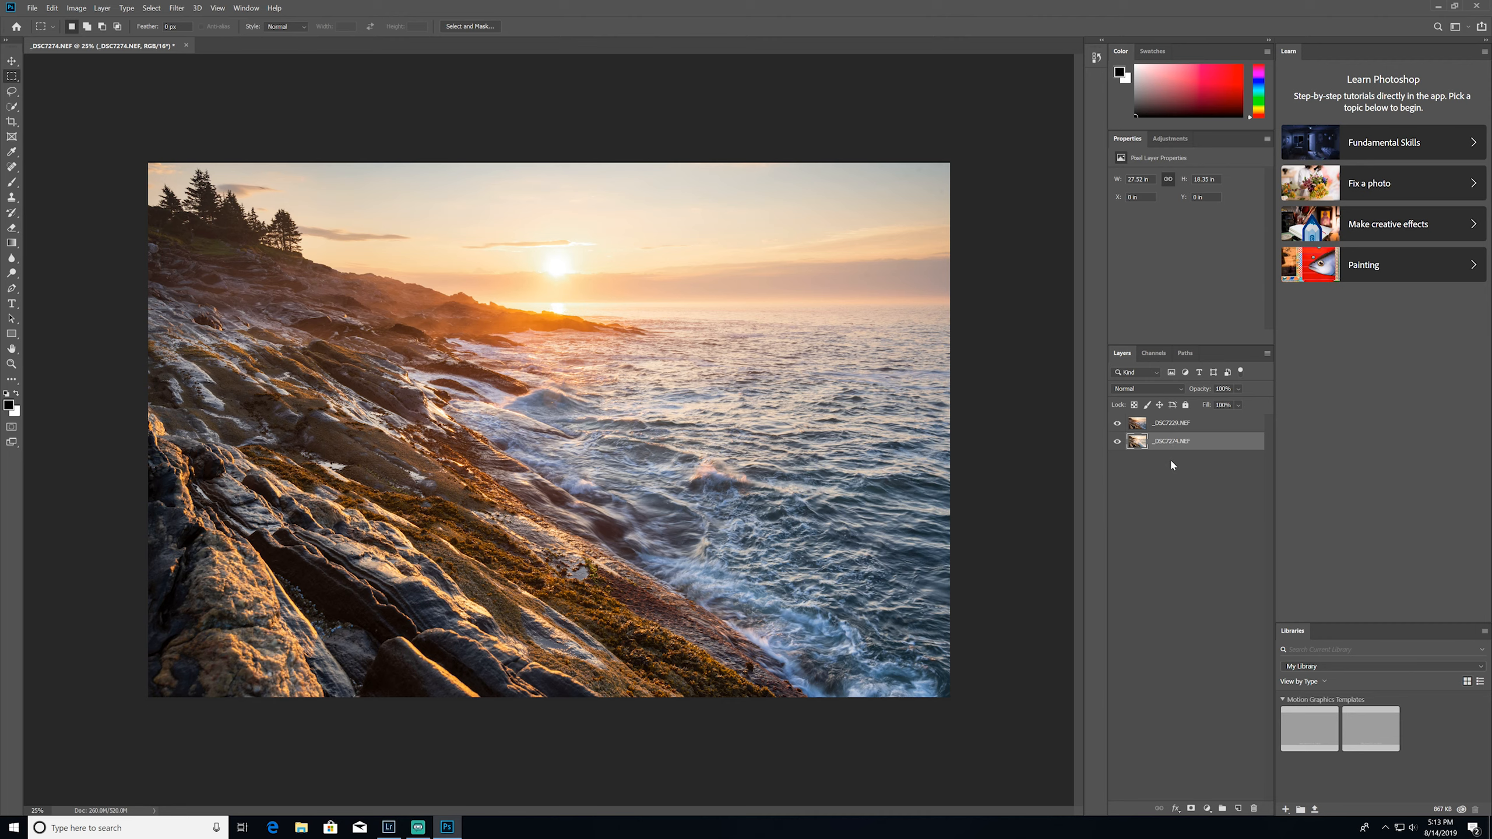
left_click(1169, 423)
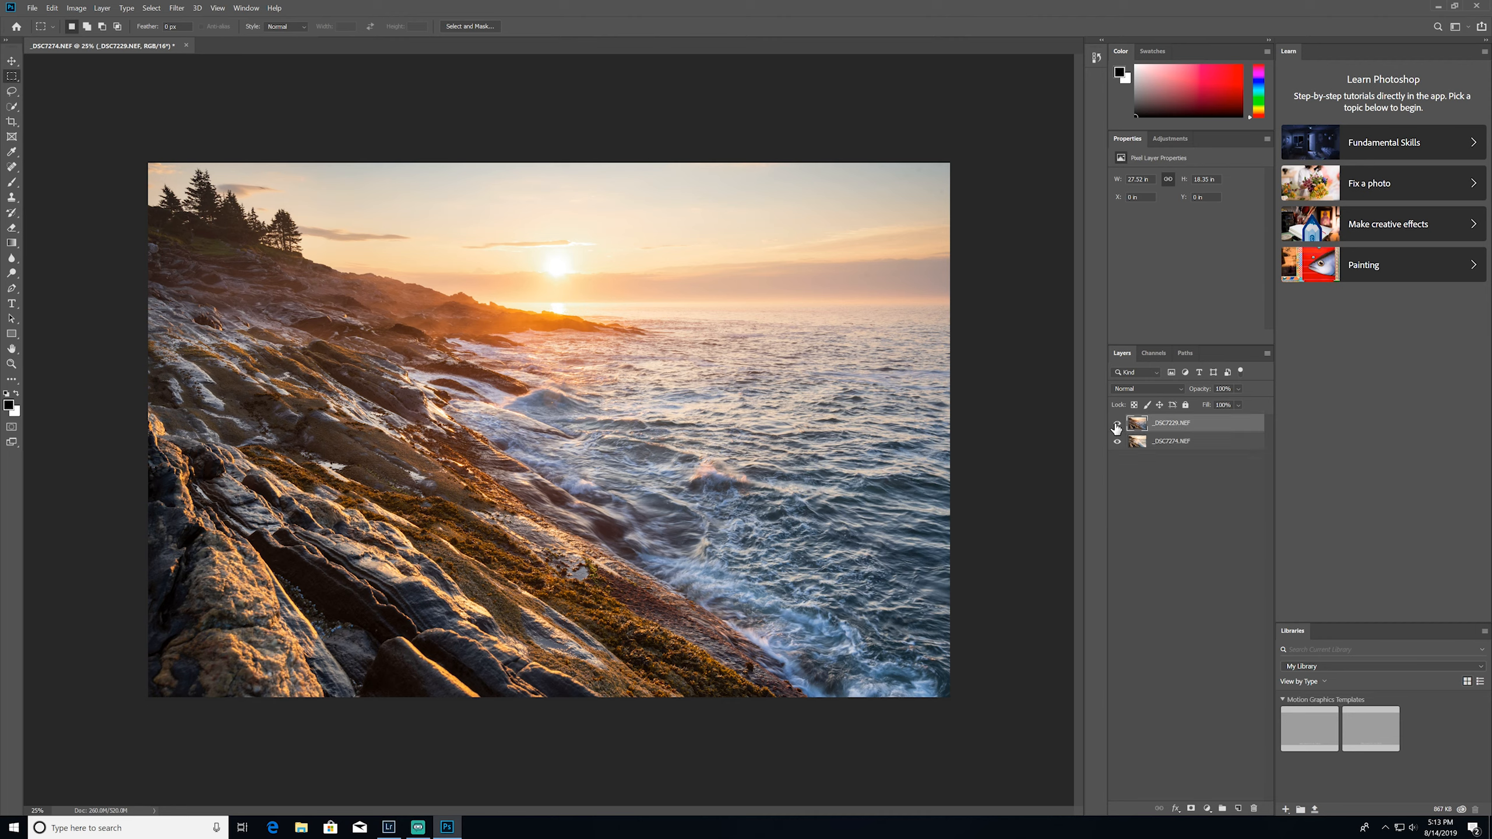
left_click(1188, 437, "shift")
mouse_move(1188, 434)
left_mouse_down()
mouse_move(1236, 806)
mouse_move(1188, 635)
mouse_move(1192, 415)
mouse_move(1186, 432)
left_mouse_up()
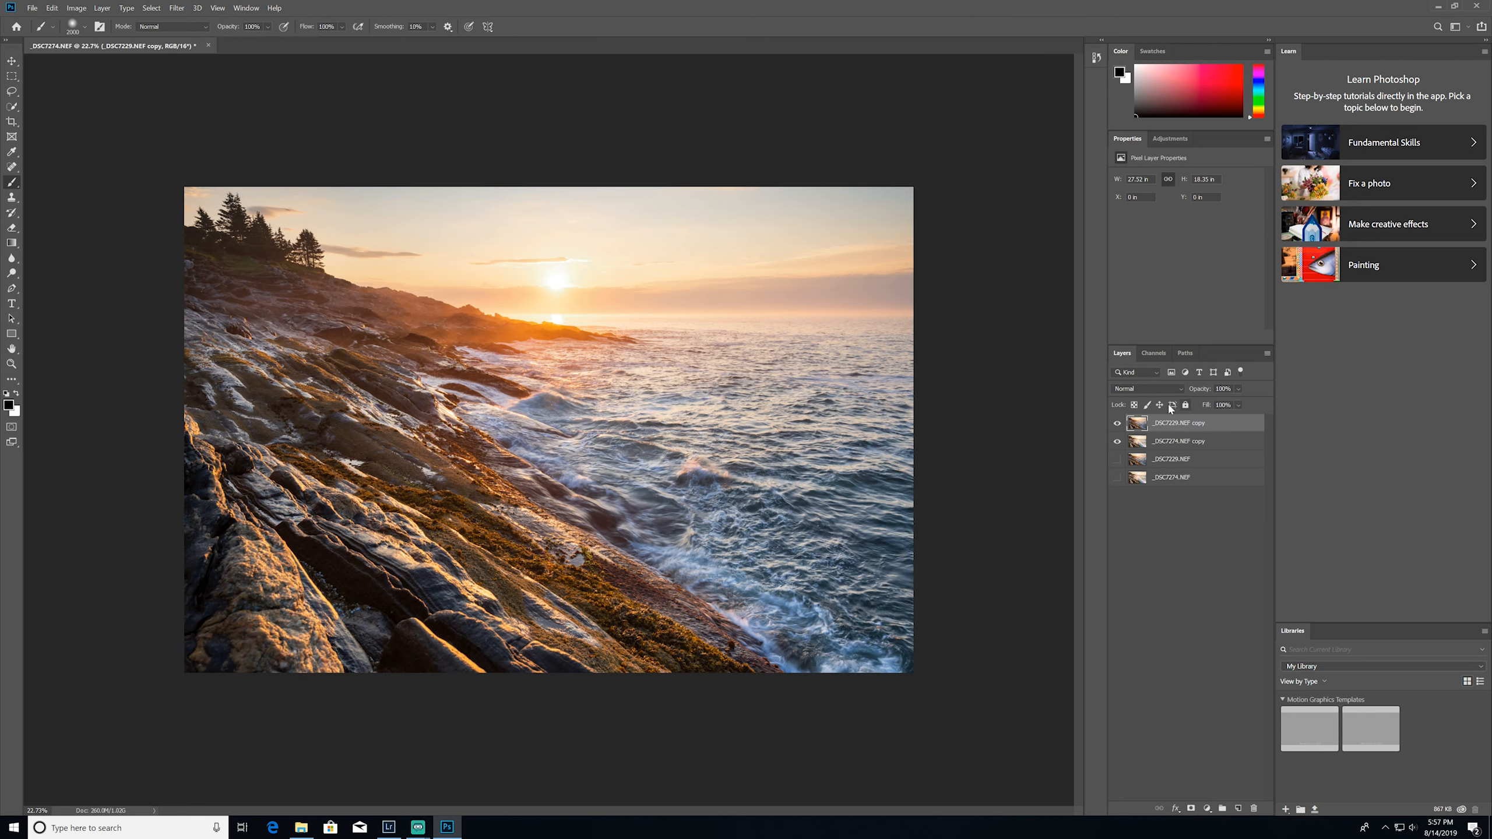
Auto-align the two copied layers with the Auto projection and check the alignment by toggling the upper copy's visibility
left_click(1161, 441, "shift")
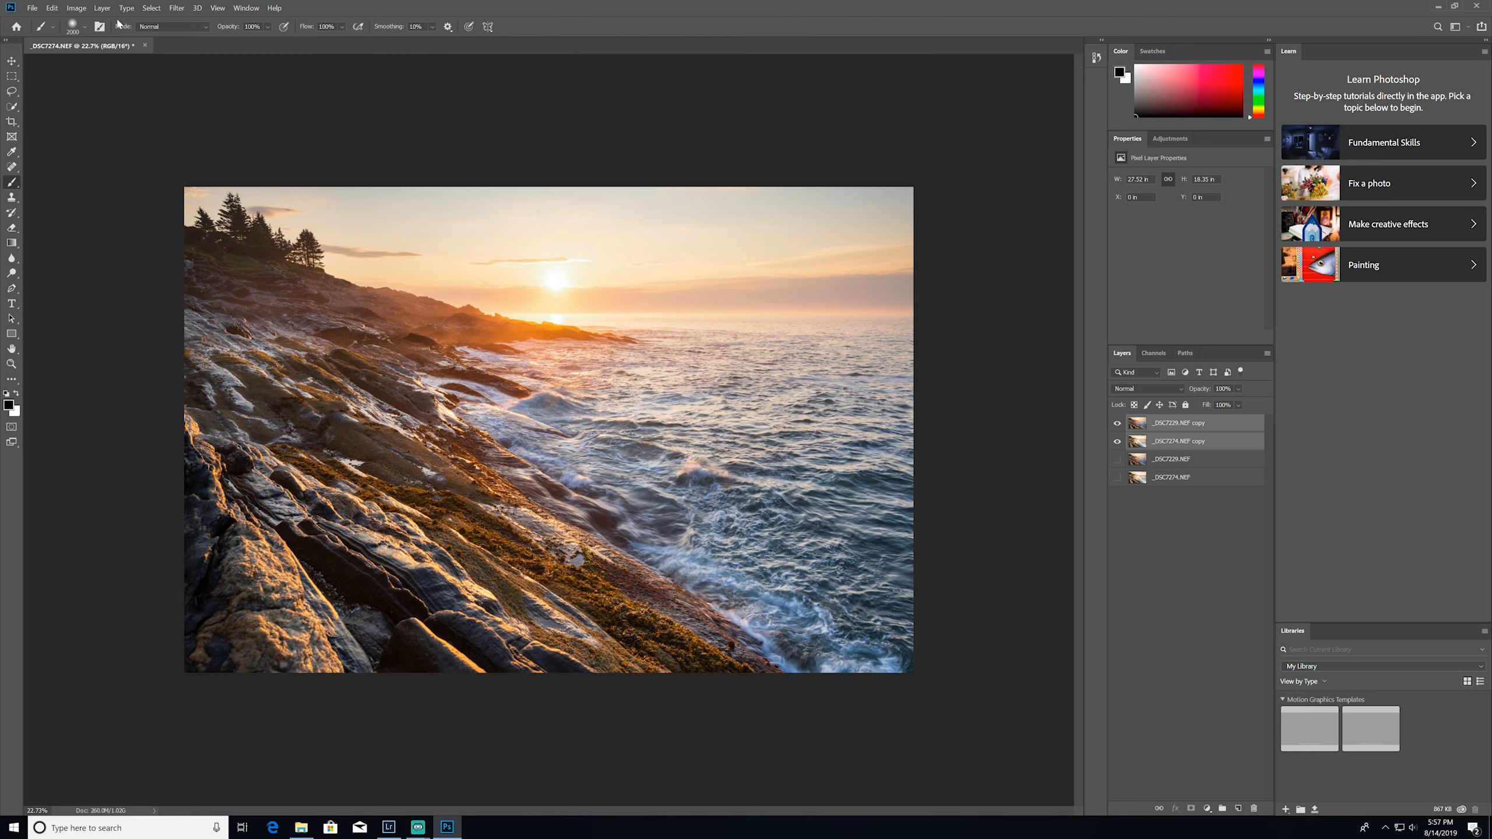
left_click(52, 8)
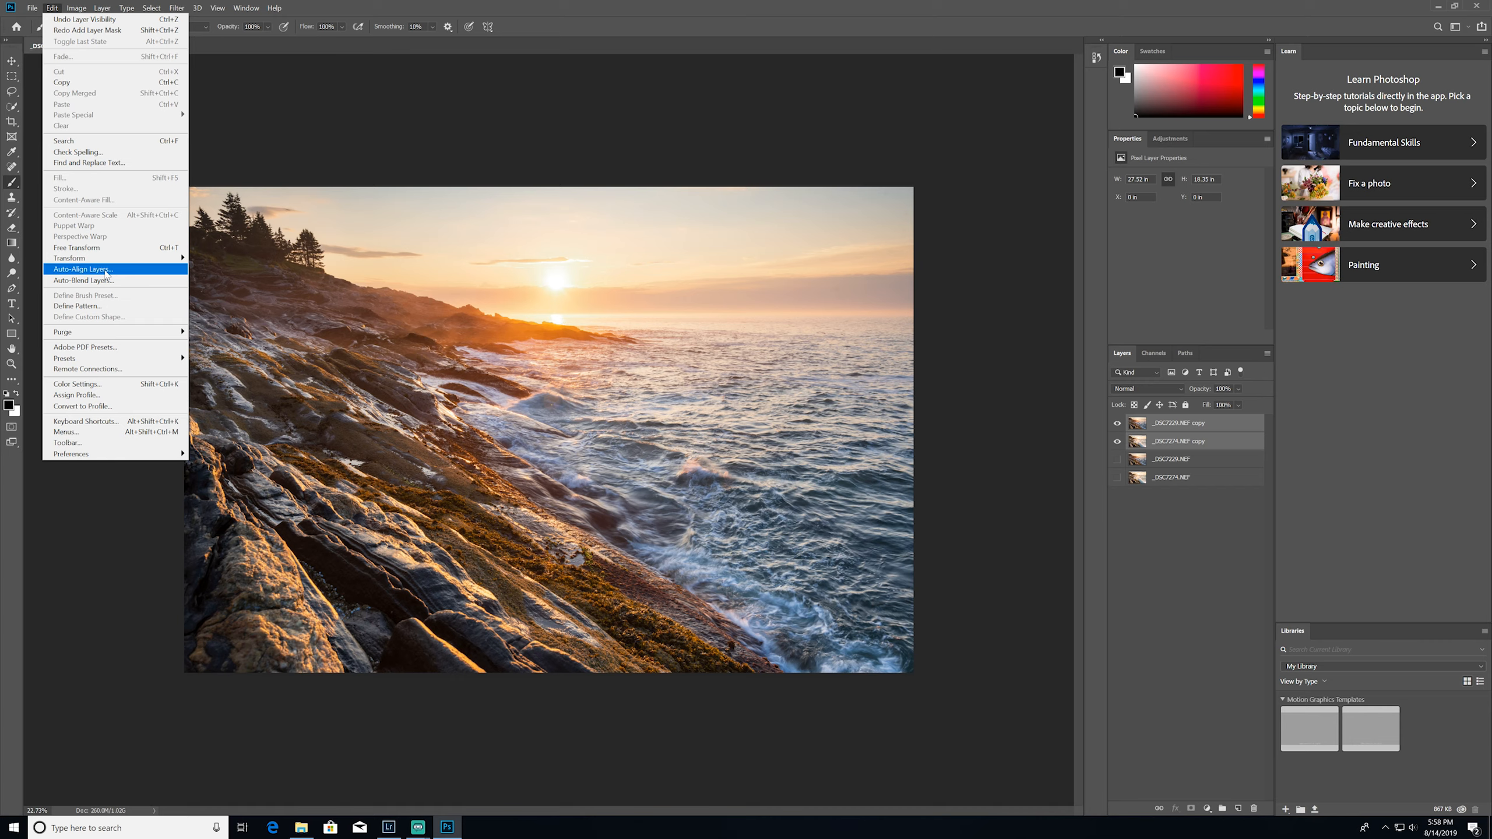
left_click(106, 270)
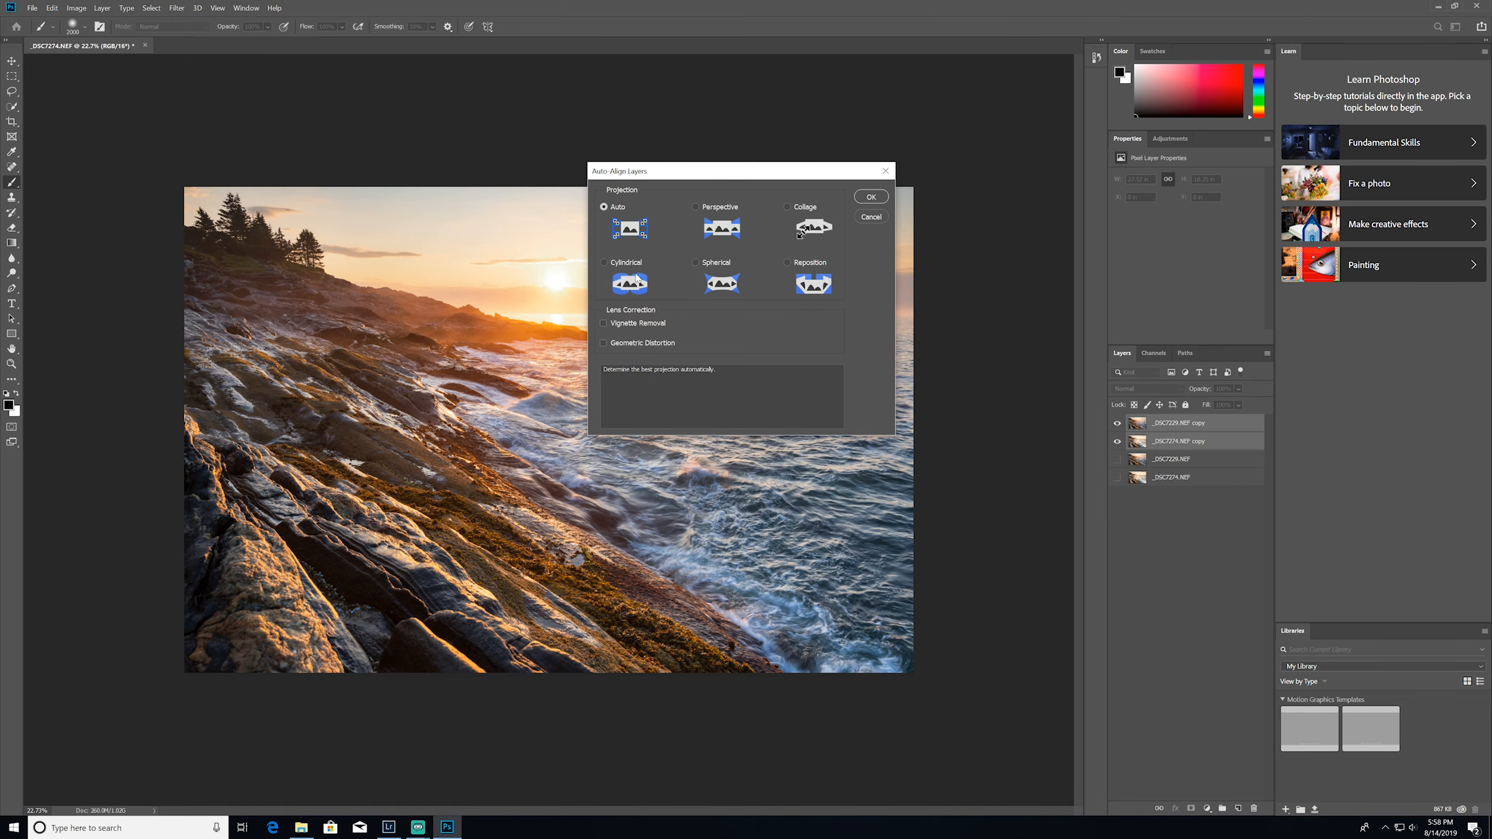
left_click(870, 196)
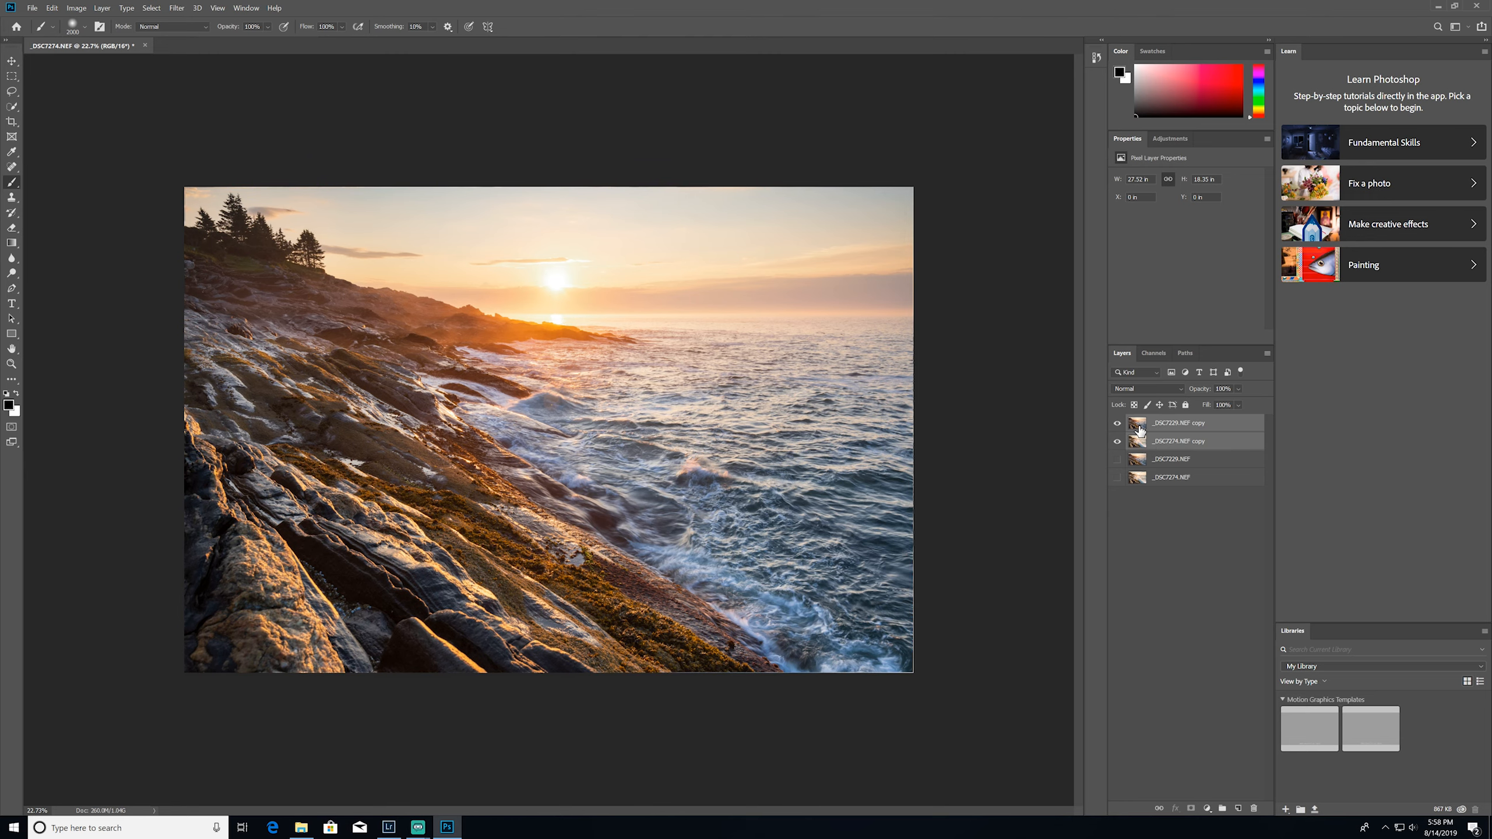
left_click(1117, 423)
left_click(1117, 423)
left_click(1117, 423)
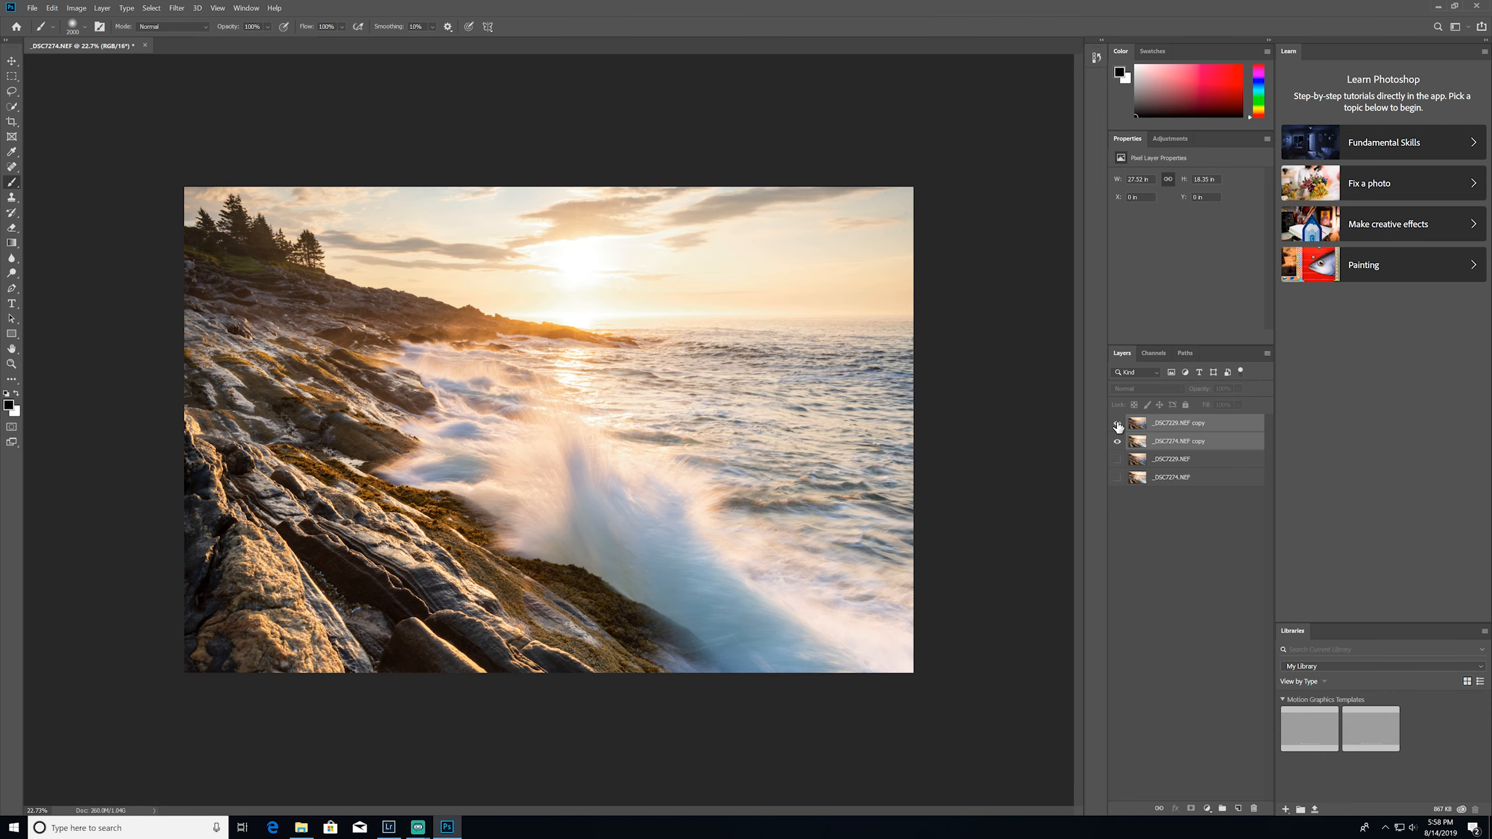
left_click(1117, 423)
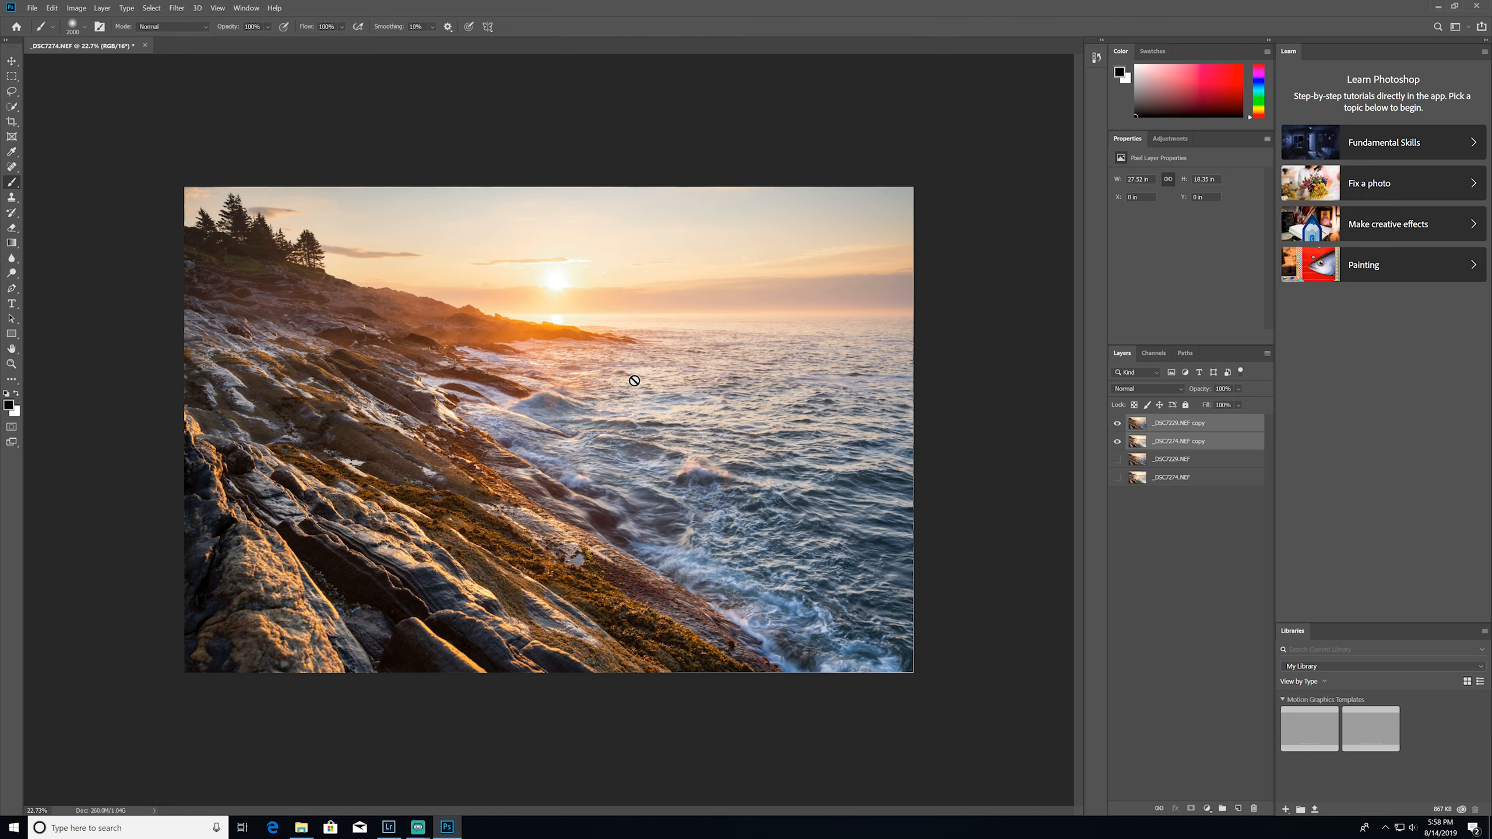
Add a layer mask to the _DSC7229.NEF copy layer and prepare a 2200 px brush with black as the foreground color
left_click(1178, 423)
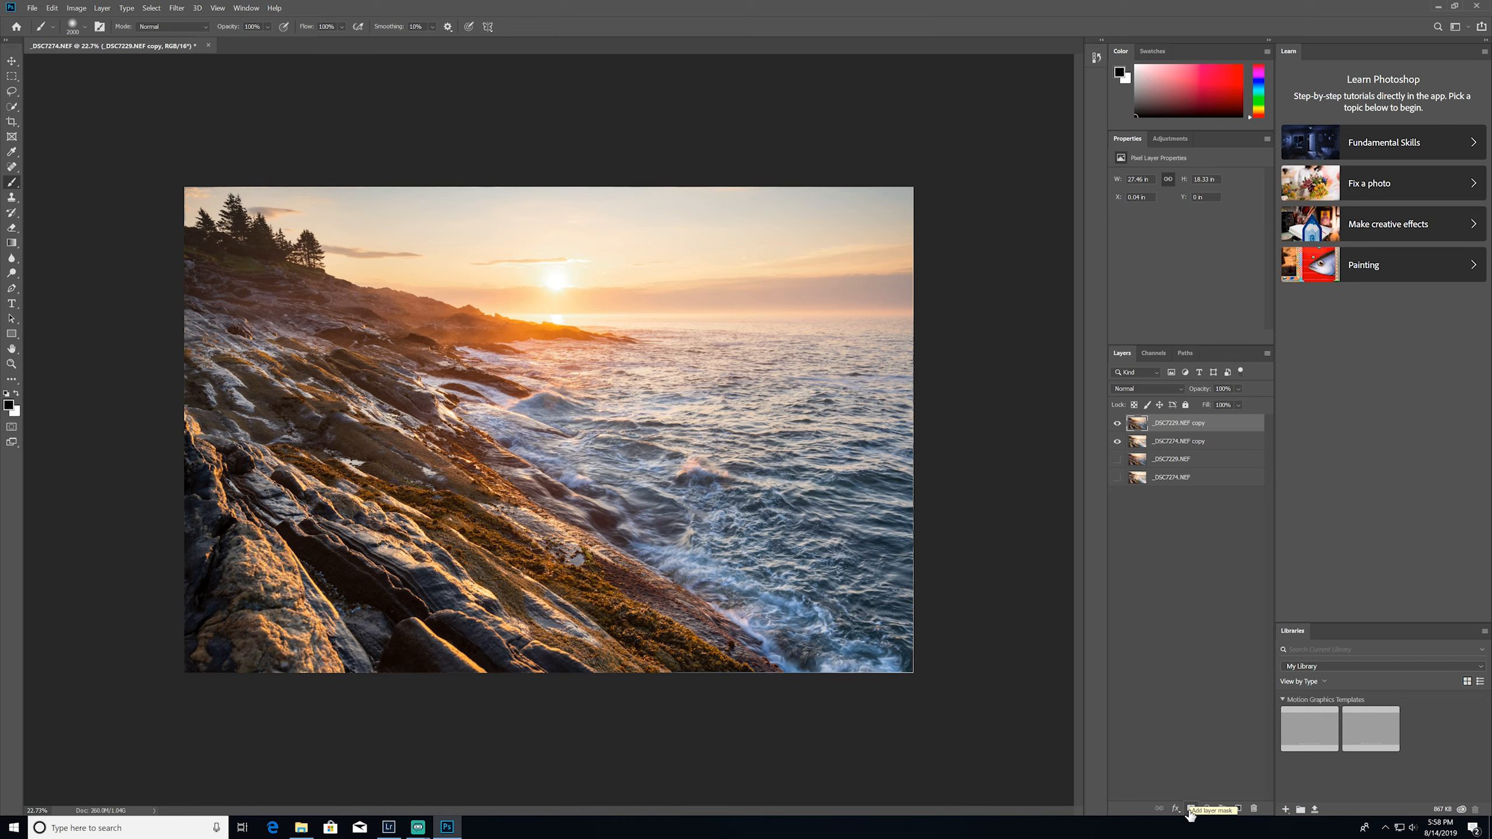
left_click(1190, 810)
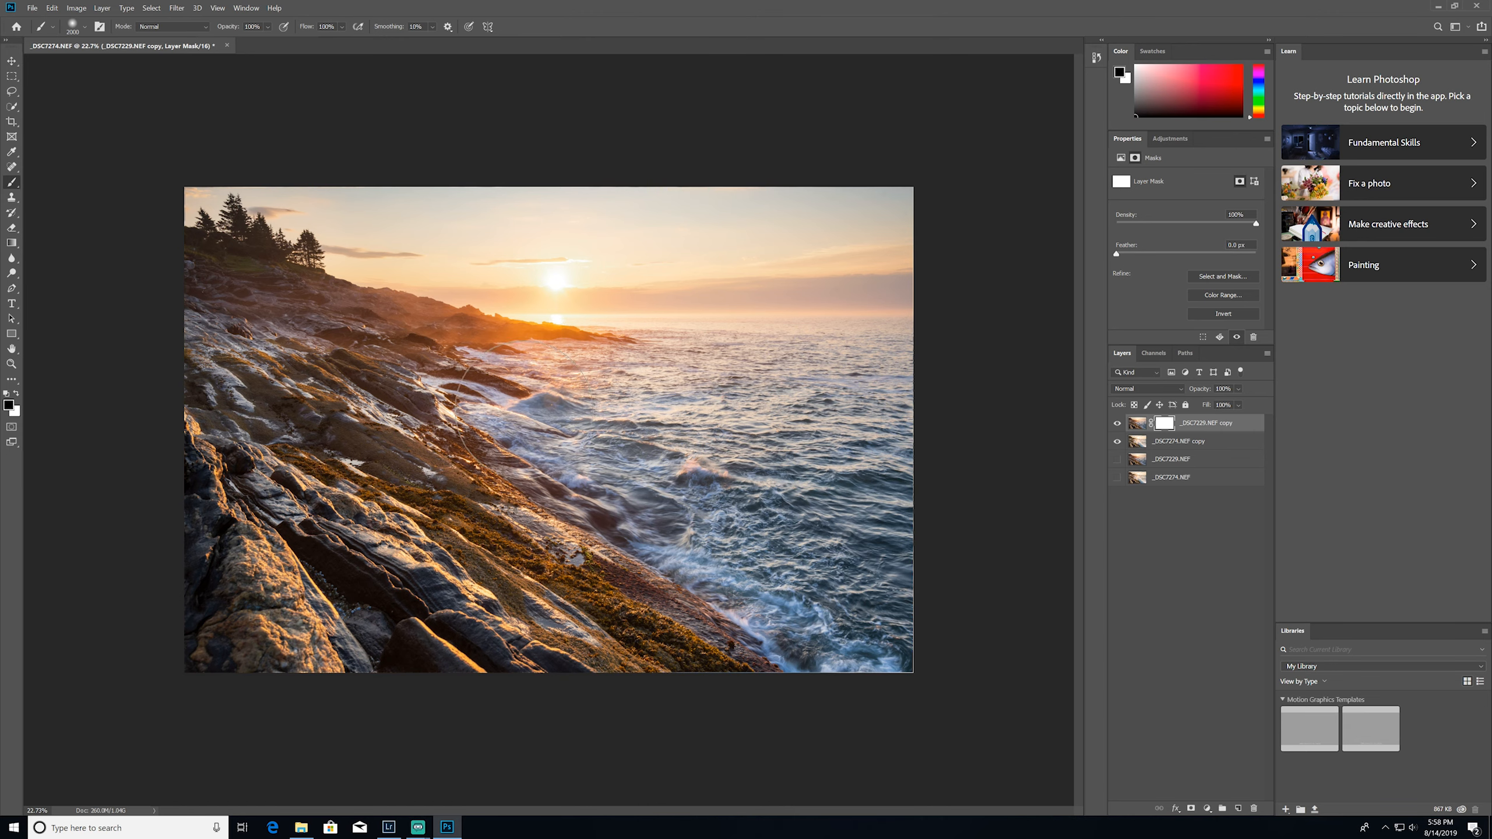
key("[")
key("[")
key("]")
key("]")
key("]")
key("]")
key("x")
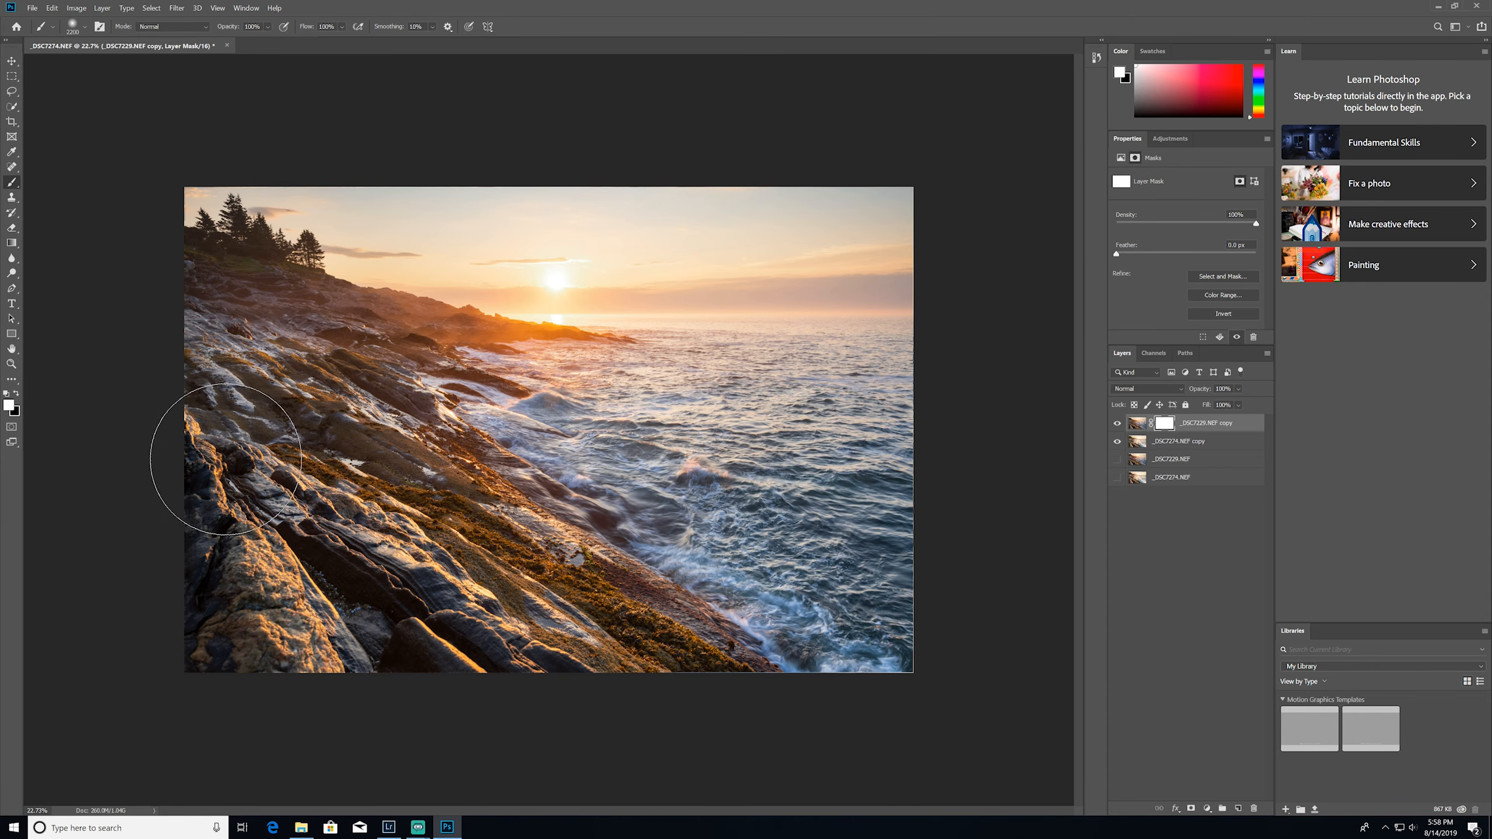
key("x")
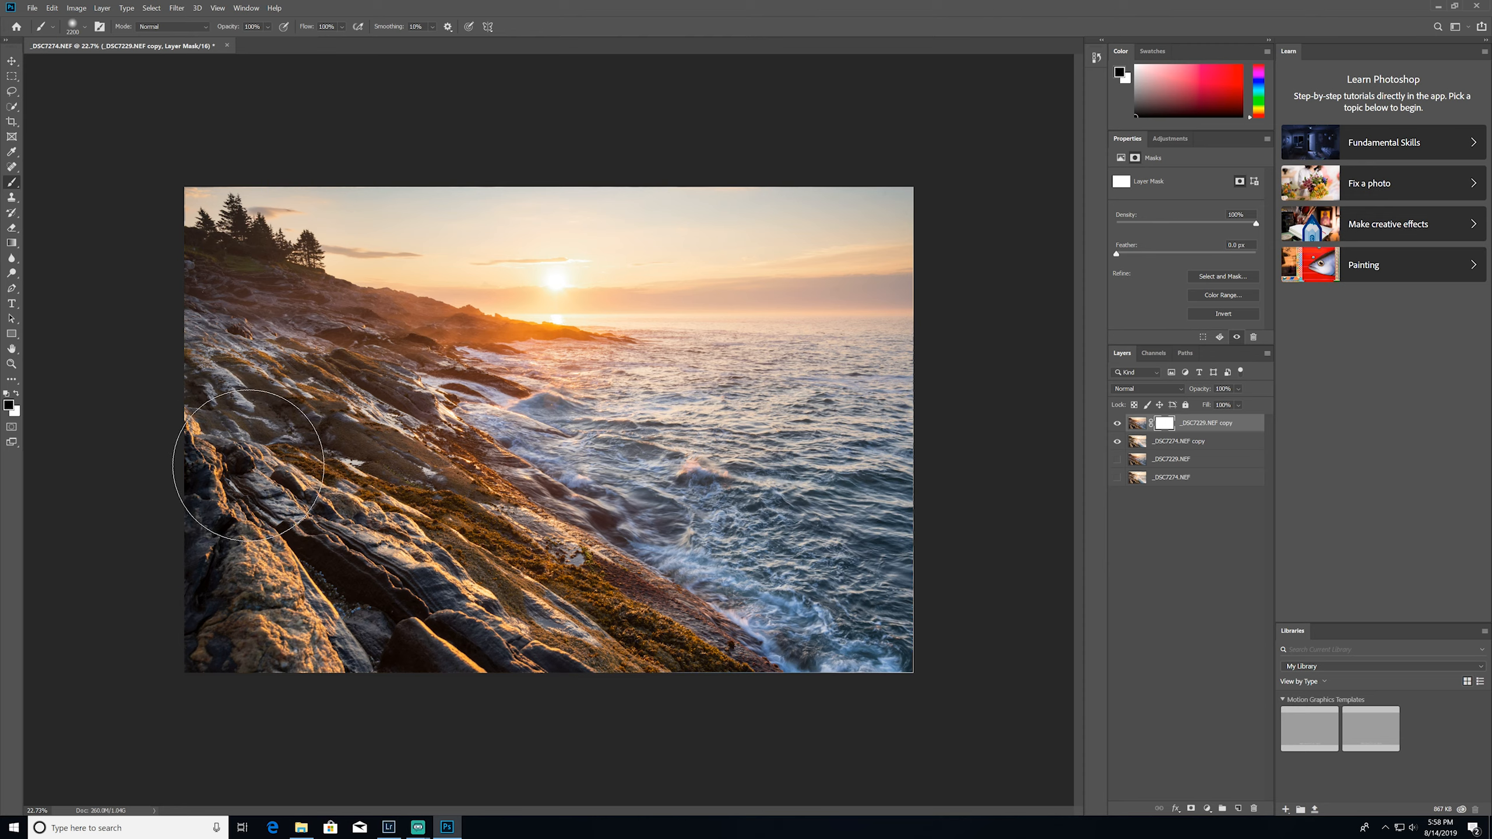
key("x")
Toggle the visibility of the _DSC7229.NEF copy layer to compare the two exposures, keeping black as the foreground color
key("x")
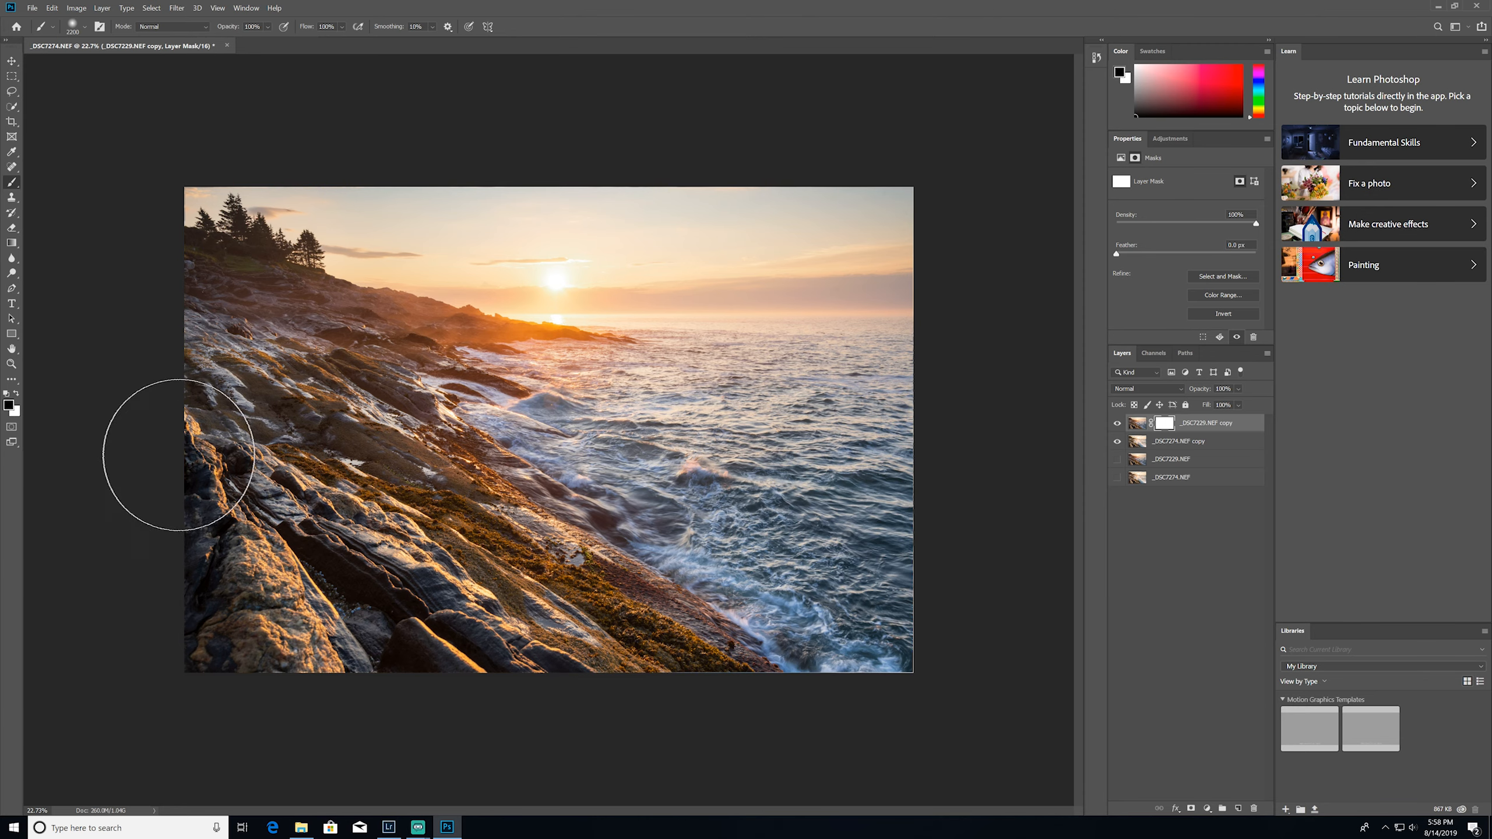
key("x")
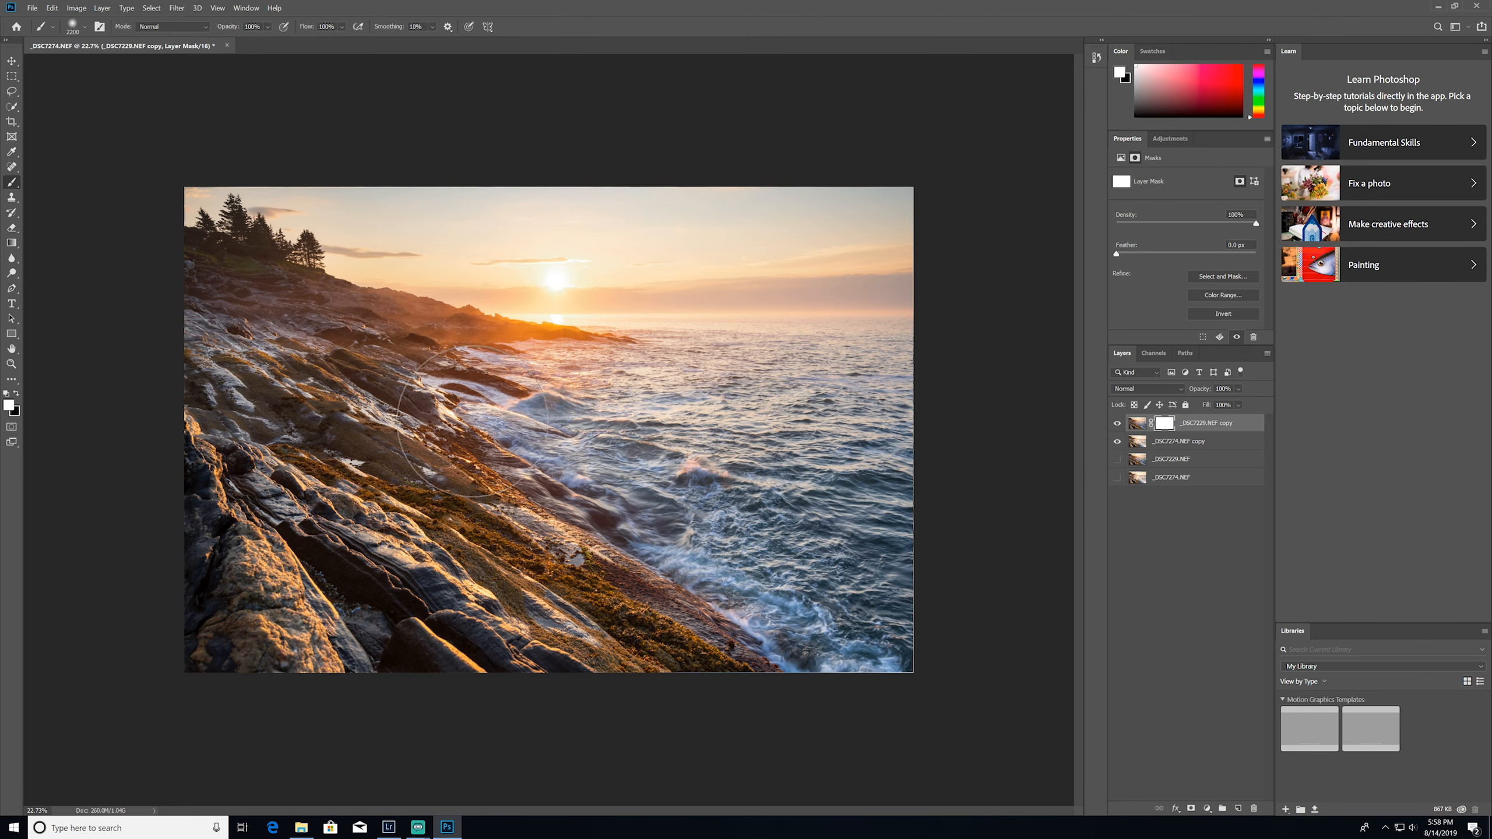
key("x")
left_click(1116, 423)
left_click(1116, 424)
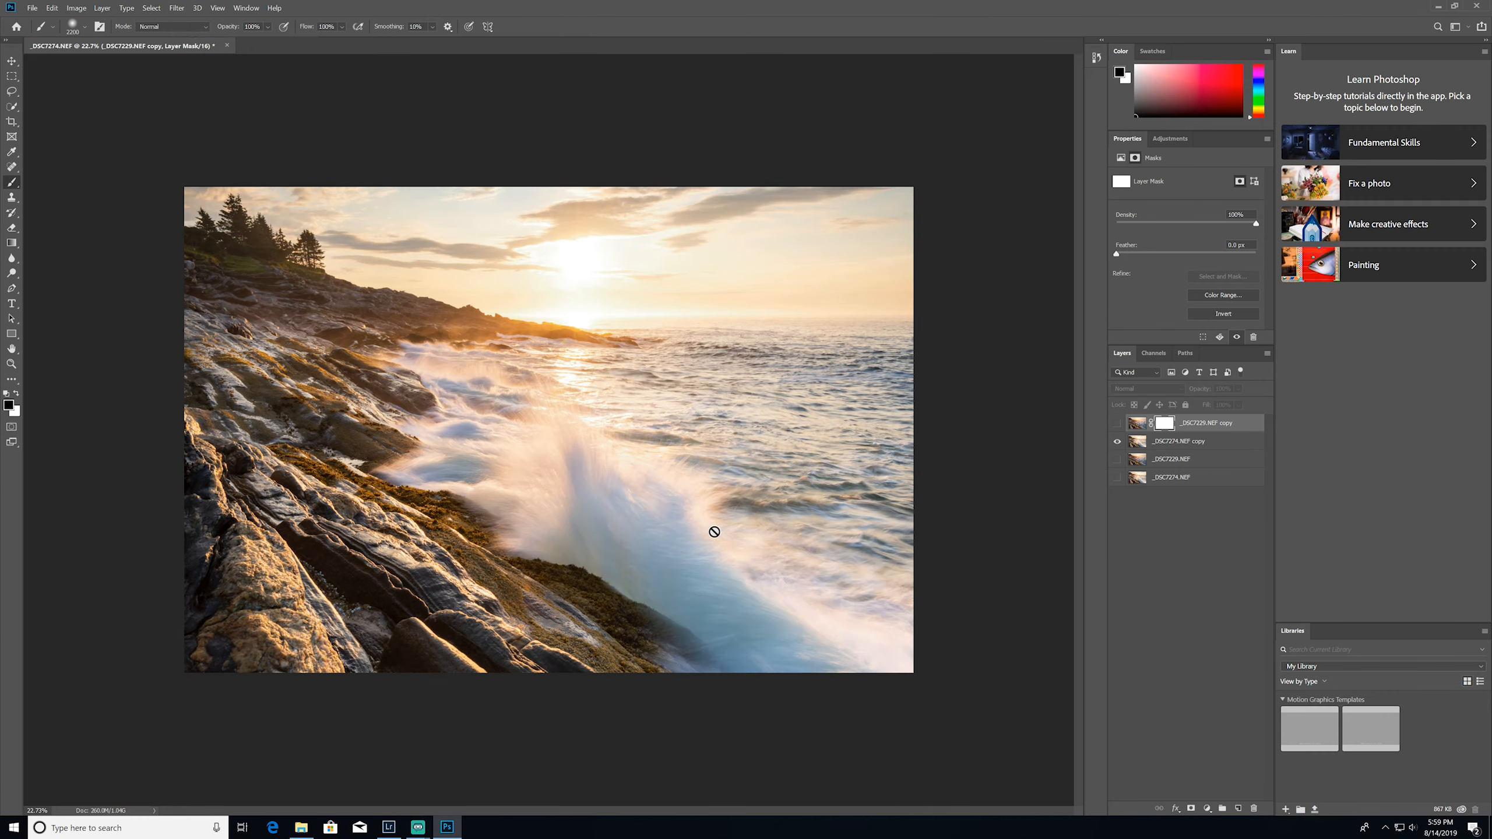
left_click(1117, 424)
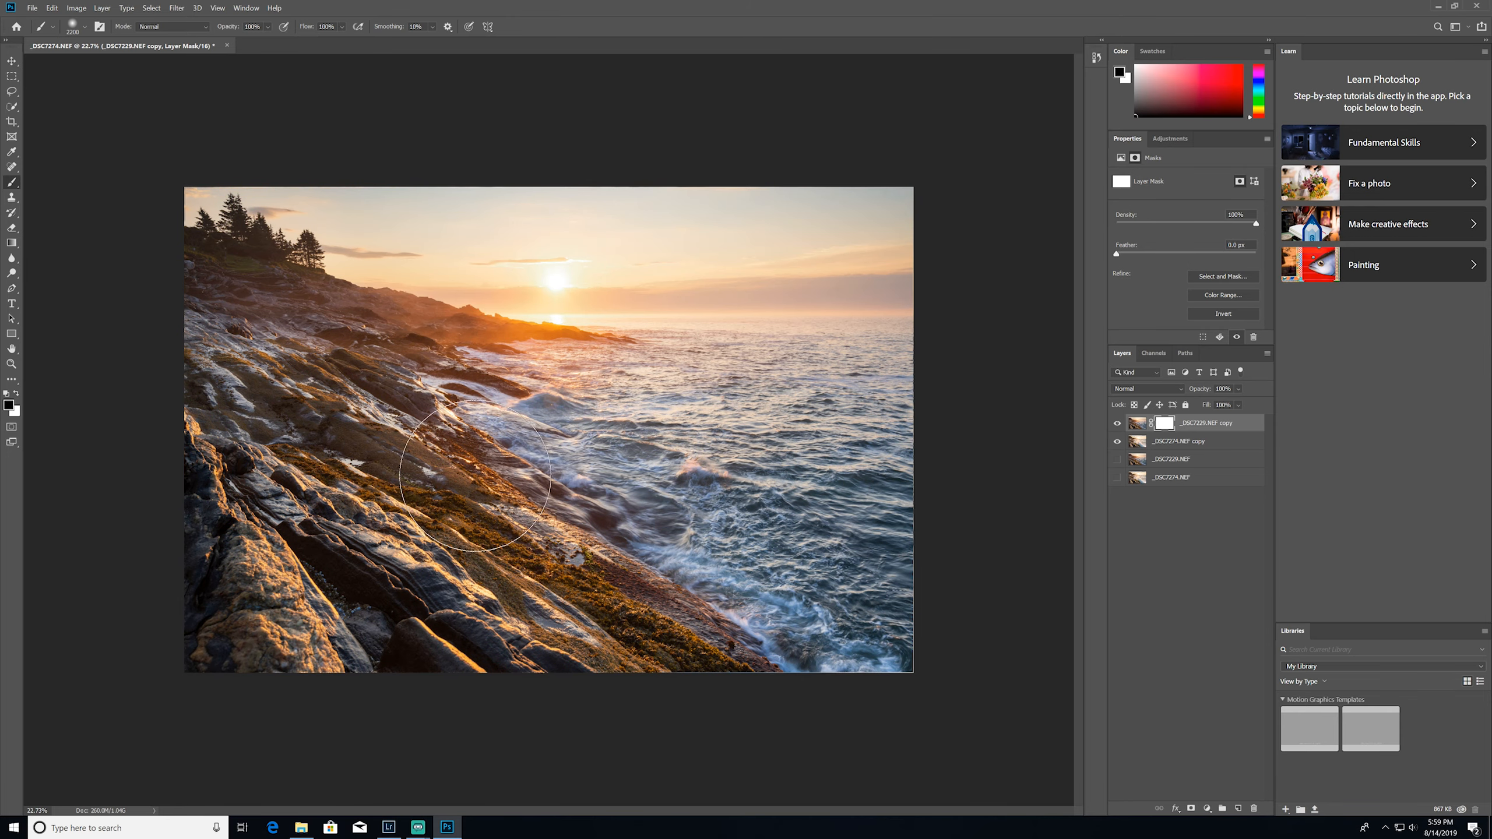
Paint black on the layer mask over the breaking wave and restore the lower rocks with a 1700 px white brush
mouse_move(461, 449)
left_mouse_down()
mouse_move(491, 427)
mouse_move(652, 558)
mouse_move(786, 633)
mouse_move(882, 656)
mouse_move(733, 663)
mouse_move(762, 657)
mouse_move(658, 631)
mouse_move(586, 582)
mouse_move(610, 400)
left_mouse_up()
scroll(642, 603, "up", 5)
key("x")
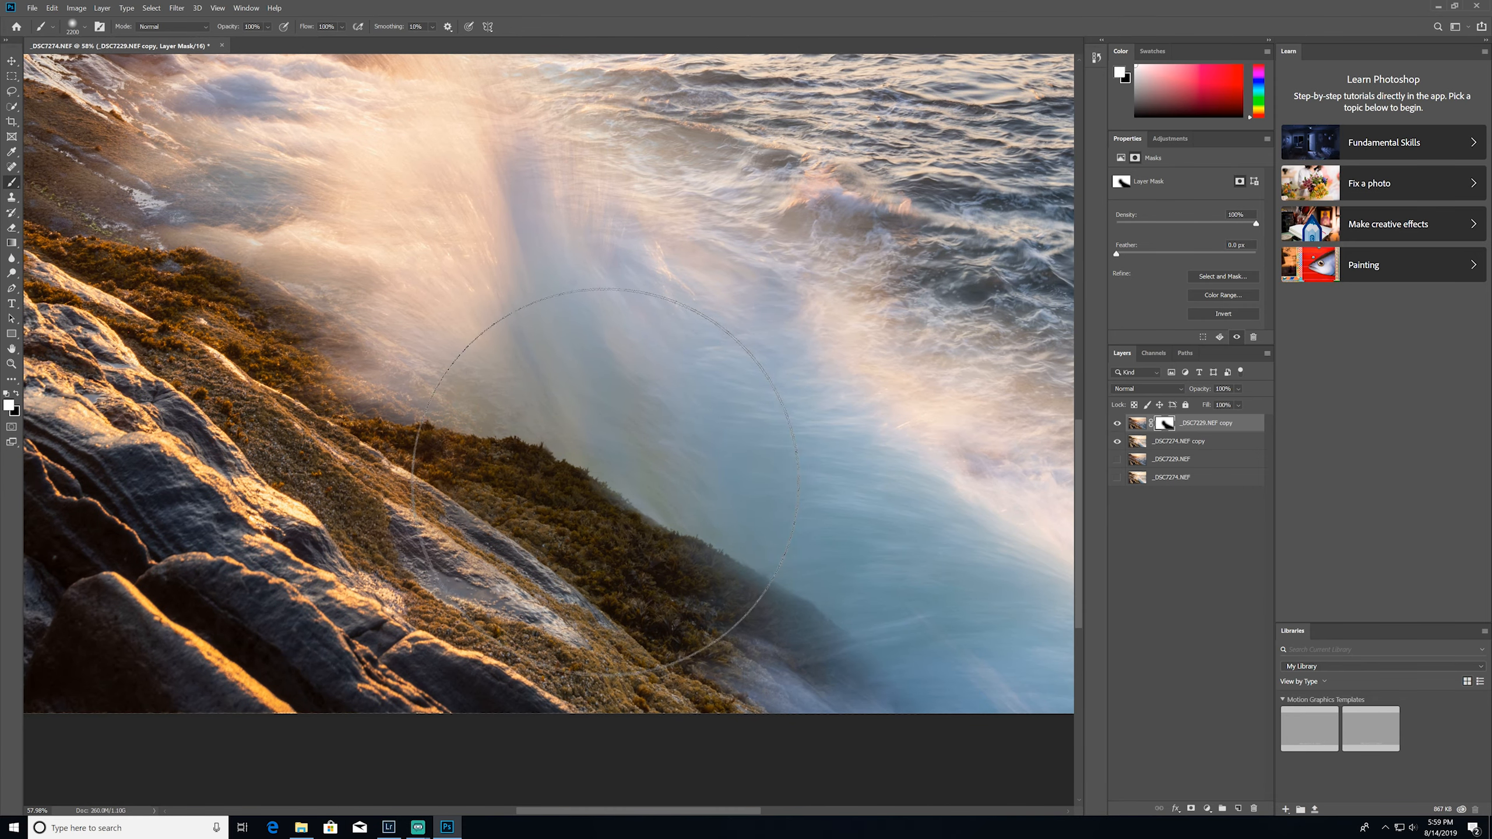
key("bracketleft")
key("bracketleft")
key("bracketleft")
key("bracketleft")
key("bracketleft")
mouse_move(552, 505)
left_mouse_down()
mouse_move(569, 522)
mouse_move(564, 576)
mouse_move(622, 541)
mouse_move(469, 411)
mouse_move(646, 594)
mouse_move(757, 651)
mouse_move(567, 549)
left_mouse_up()
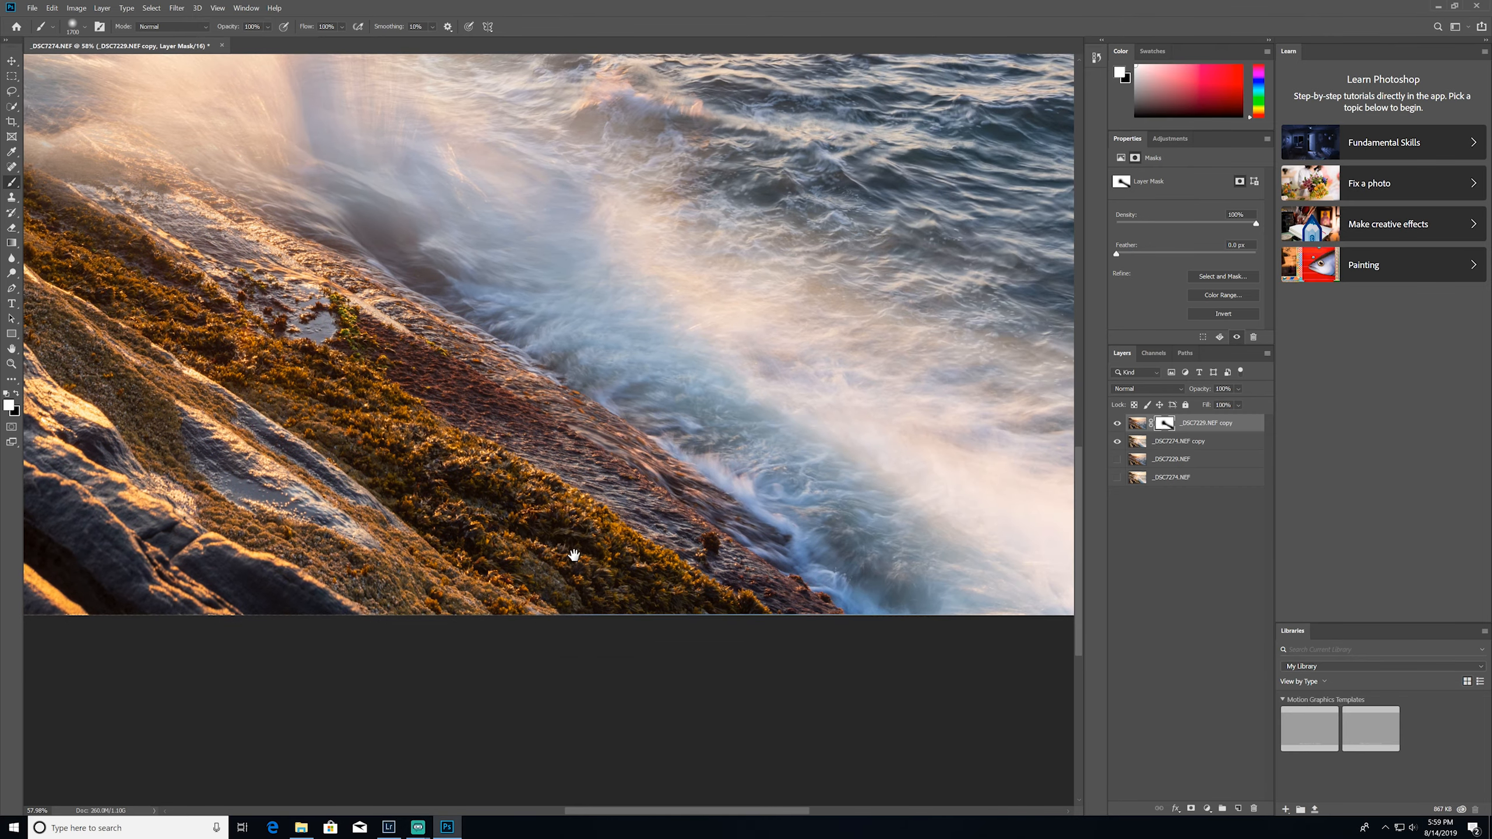
left_click_drag(385, 528, 642, 642)
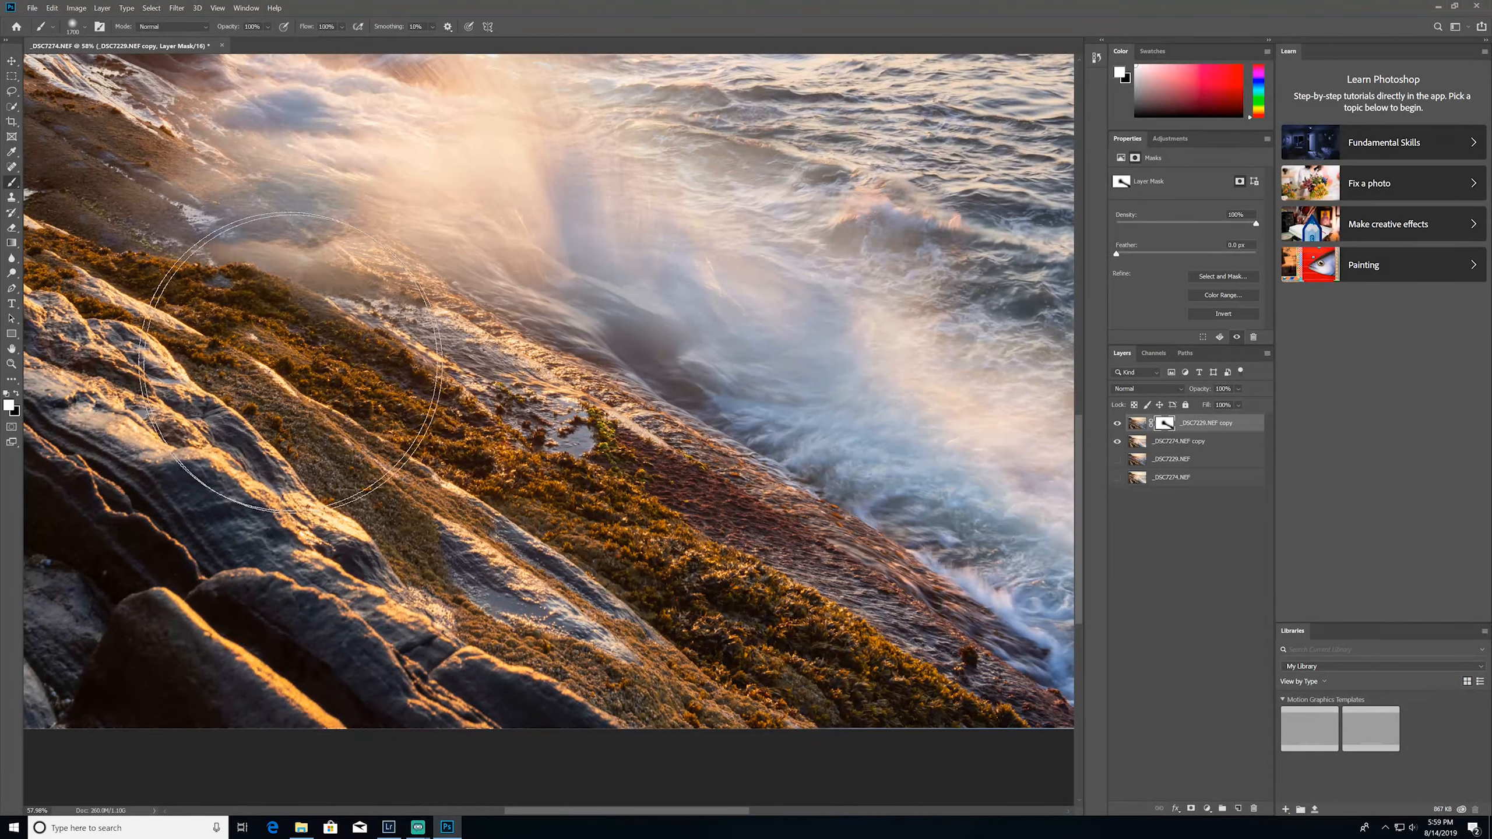
Paint black on the mask along the shoreline to reveal more of the wave, reducing the brush to 1300 px
key("x")
mouse_move(600, 313)
left_mouse_down()
mouse_move(395, 260)
mouse_move(405, 297)
mouse_move(499, 365)
mouse_move(814, 436)
mouse_move(949, 603)
mouse_move(779, 564)
left_mouse_up()
key("bracketleft")
key("bracketleft")
key("bracketleft")
key("bracketleft")
mouse_move(352, 256)
left_mouse_down()
mouse_move(461, 332)
mouse_move(743, 599)
left_mouse_up()
left_click_drag(428, 450, 324, 476)
left_click_drag(464, 484, 453, 553)
left_click_drag(376, 305, 296, 340)
left_click_drag(373, 377, 446, 519)
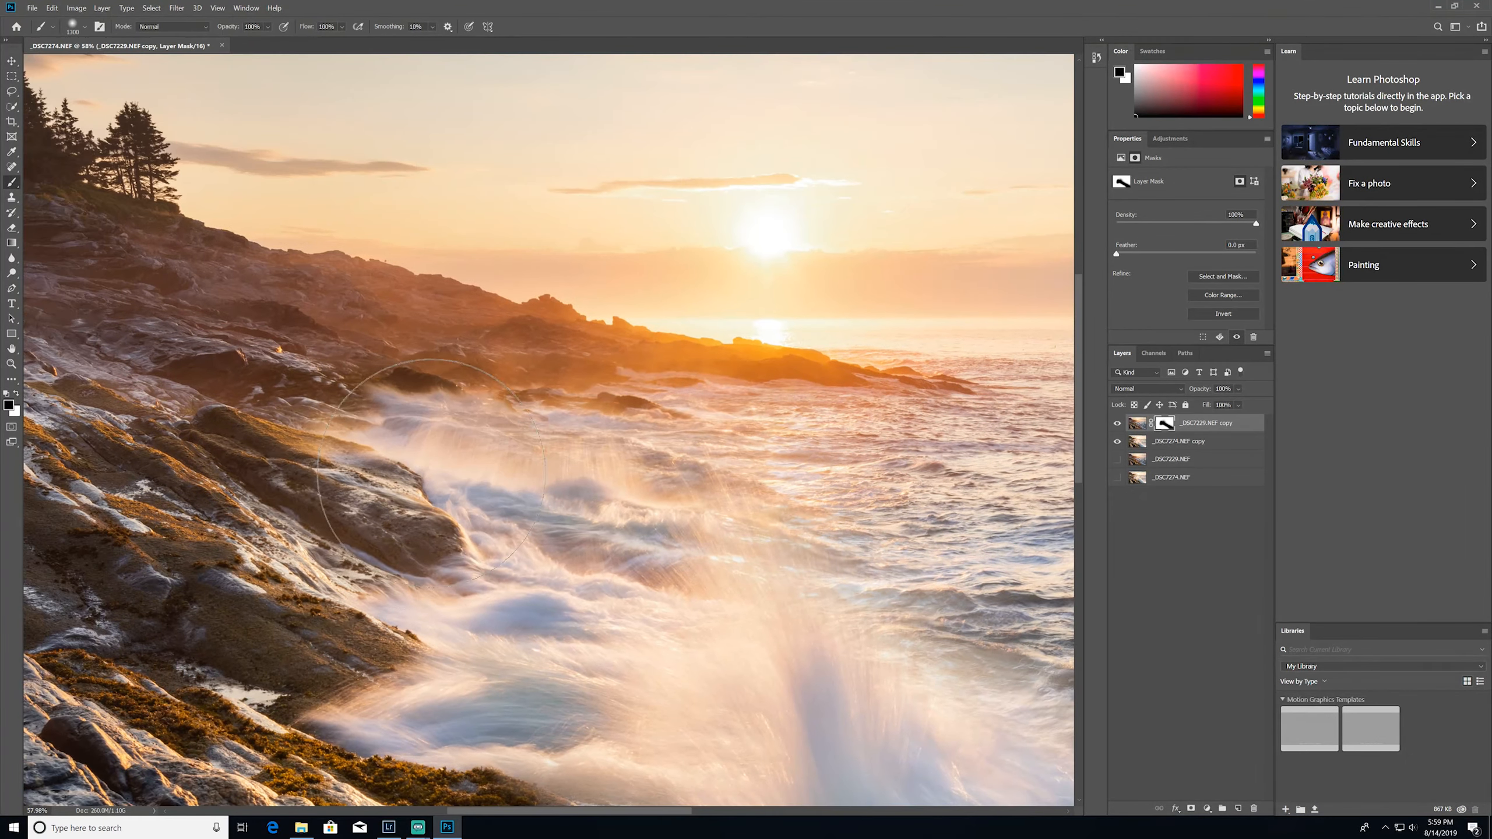
Refine the wave's edges against the rocks and open water by painting black on the mask with a 500 px brush
scroll(446, 520, "up", 4)
left_click_drag(592, 463, 267, 507)
mouse_move(743, 457)
left_mouse_down()
mouse_move(734, 505)
mouse_move(785, 470)
mouse_move(853, 486)
left_mouse_up()
scroll(659, 505, "down", 6)
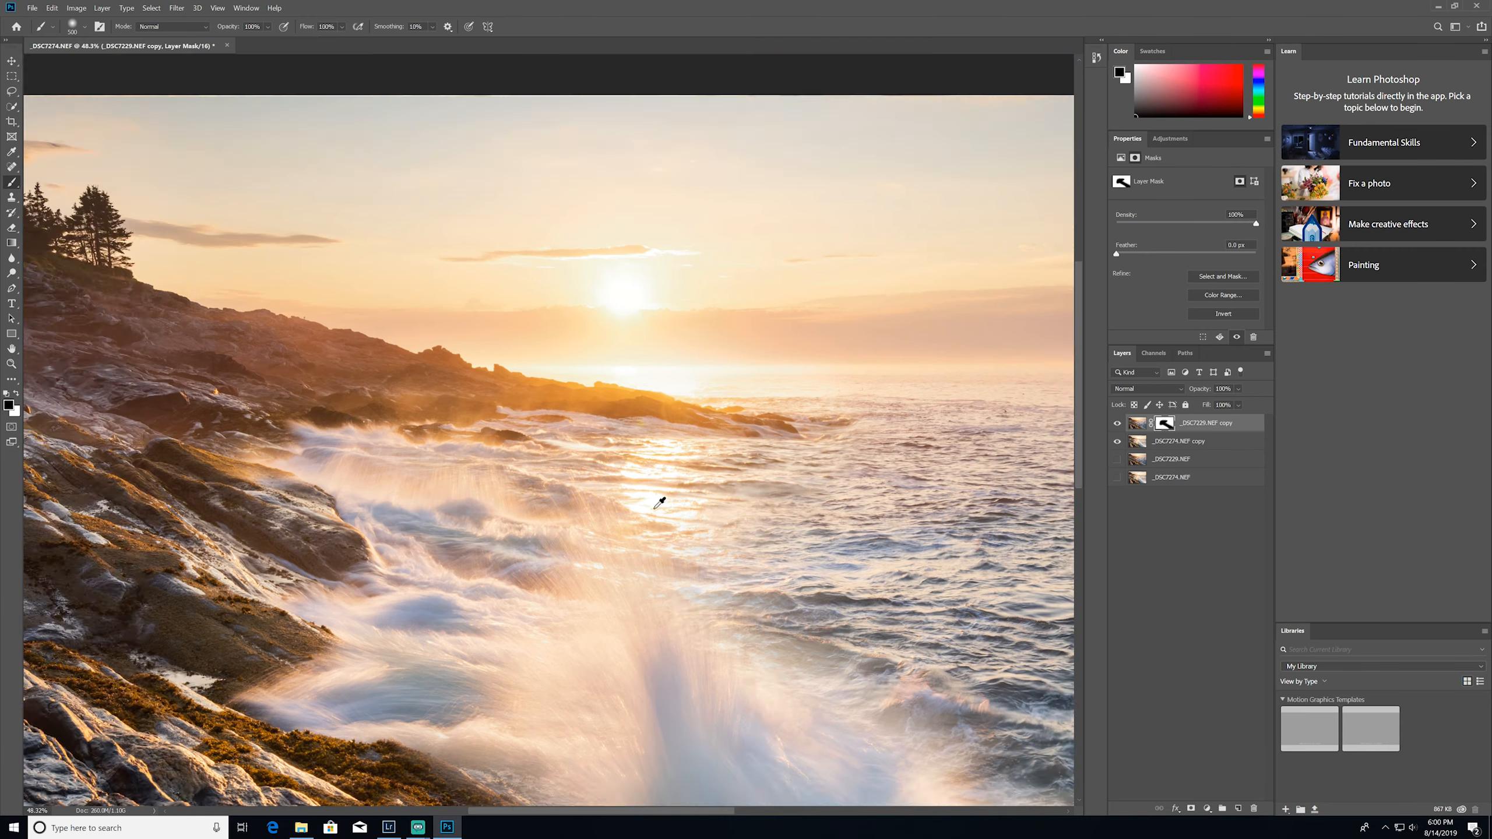
left_click_drag(667, 546, 849, 347)
left_click_drag(858, 689, 728, 574)
key("bracketleft")
key("bracketleft")
key("bracketleft")
key("bracketleft")
key("bracketleft")
key("bracketleft")
key("bracketleft")
key("bracketleft")
left_click_drag(846, 612, 659, 466)
left_click_drag(699, 544, 743, 546)
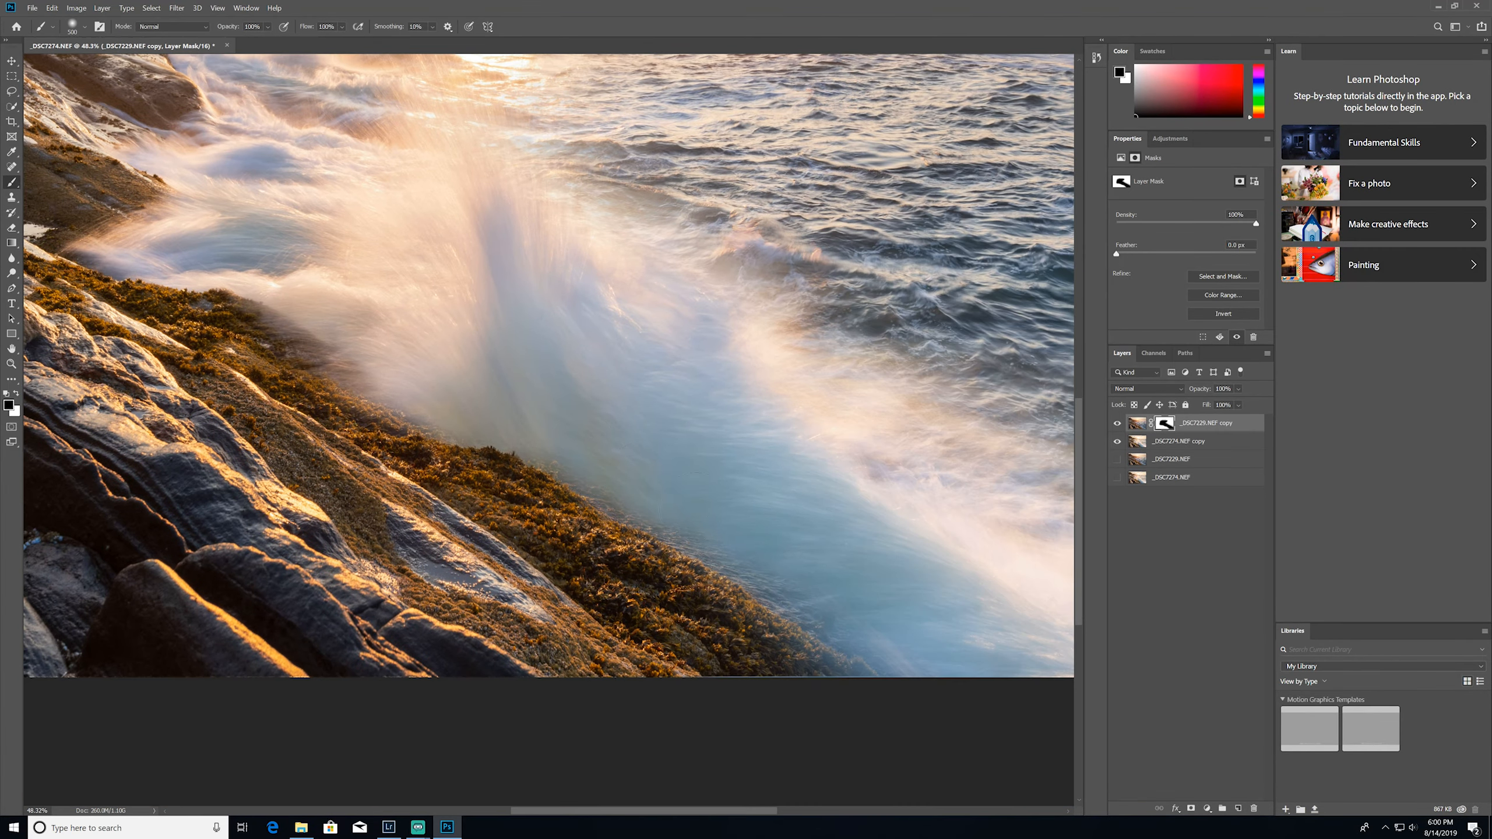
Paint white on the mask to restore the darker water and distant shoreline beneath the sun
left_click_drag(558, 170, 587, 505)
scroll(587, 506, "up", 5)
key("x")
mouse_move(731, 282)
left_mouse_down()
mouse_move(502, 264)
mouse_move(775, 212)
mouse_move(913, 282)
left_mouse_up()
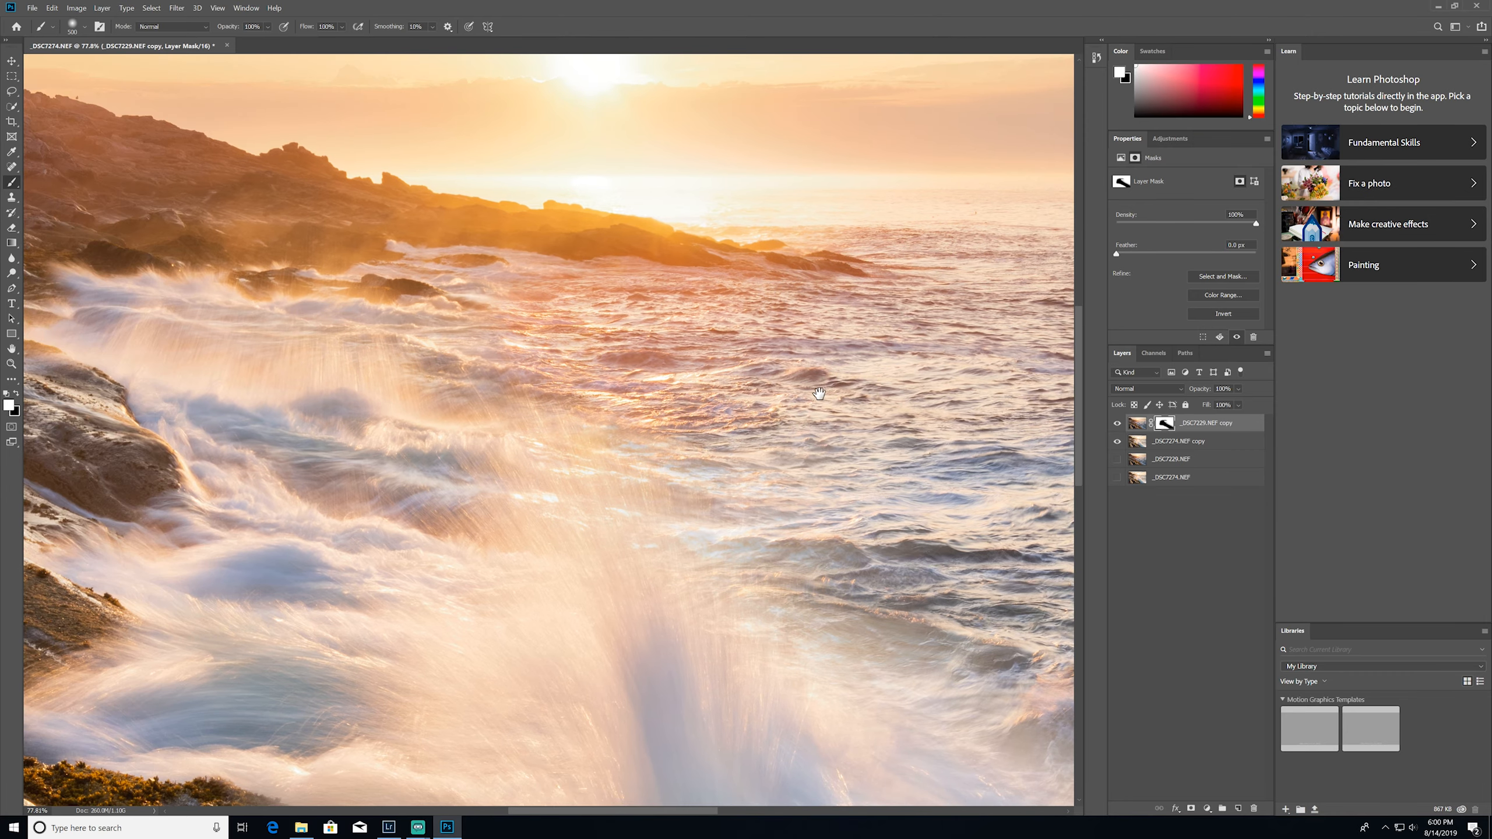
mouse_move(678, 222)
left_mouse_down()
mouse_move(556, 225)
mouse_move(829, 255)
left_mouse_up()
left_click_drag(398, 250, 645, 266)
mouse_move(499, 265)
left_mouse_down()
mouse_move(564, 394)
mouse_move(400, 564)
mouse_move(730, 546)
mouse_move(520, 367)
left_mouse_up()
Touch up the transition between the splash and the surrounding sea, alternating black and white on the mask
scroll(729, 545, "down", 5)
key("x")
mouse_move(614, 359)
left_mouse_down()
mouse_move(517, 293)
mouse_move(337, 259)
mouse_move(335, 347)
left_mouse_up()
left_click_drag(525, 479, 707, 586)
scroll(631, 385, "up", 5)
left_click_drag(465, 338, 638, 320)
key("x")
left_click_drag(726, 446, 710, 480)
scroll(702, 475, "down", 6)
Clean up the rock edges beside the wave by painting white on the mask with a 300 px brush
scroll(466, 358, "up", 5)
mouse_move(418, 458)
left_mouse_down()
mouse_move(515, 545)
mouse_move(586, 441)
left_mouse_up()
key("bracketleft")
key("bracketleft")
mouse_move(512, 787)
left_mouse_down()
mouse_move(512, 700)
mouse_move(421, 515)
left_mouse_up()
left_click_drag(734, 658, 513, 514)
left_click_drag(593, 614, 462, 486)
scroll(462, 486, "down", 5)
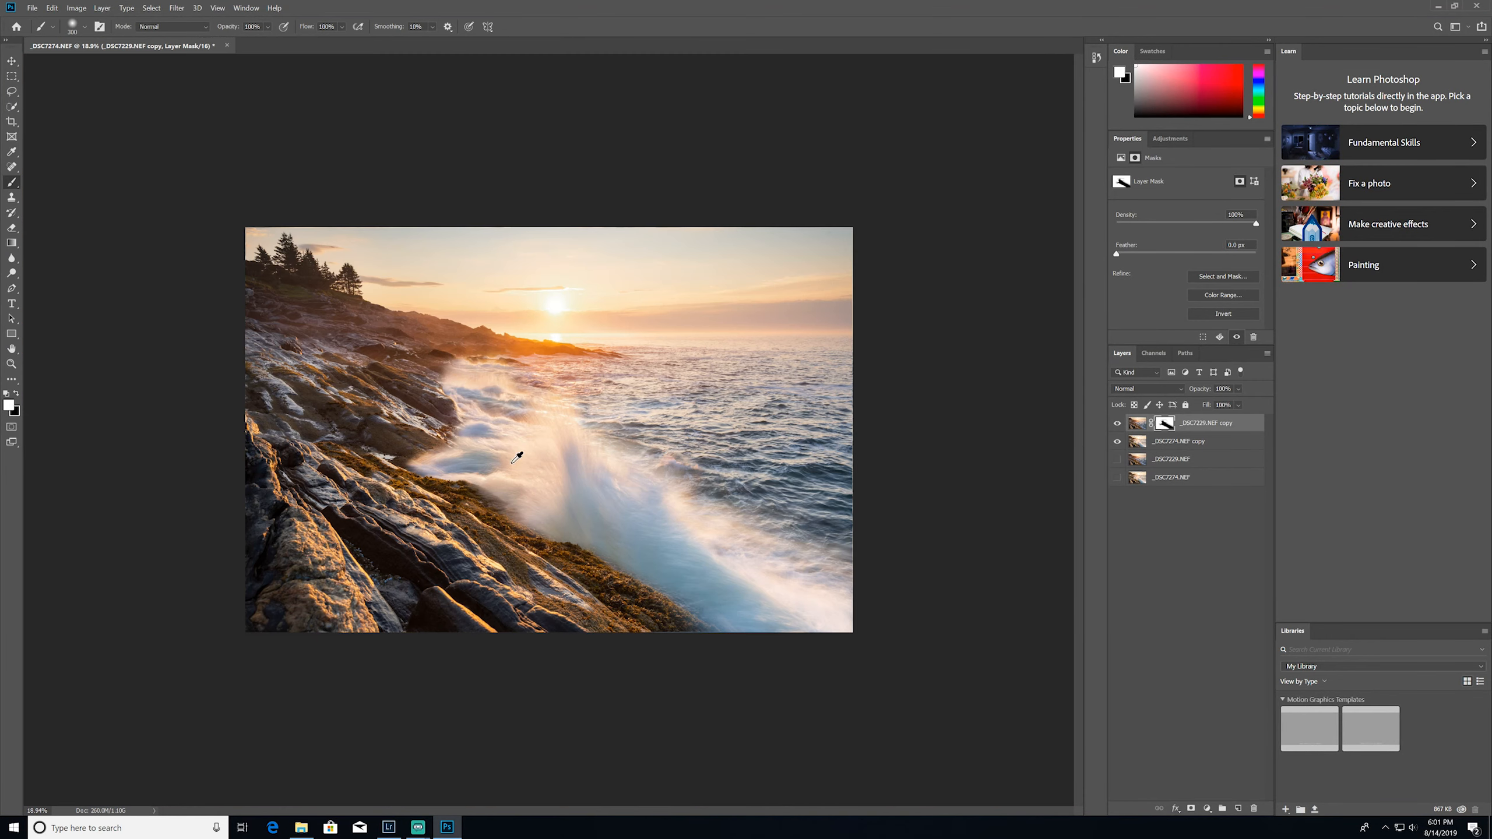
Toggle the masked layer's visibility to compare the finished blend with the unblended wave photo
left_click(1117, 424)
left_click(1116, 424)
left_click(1116, 424)
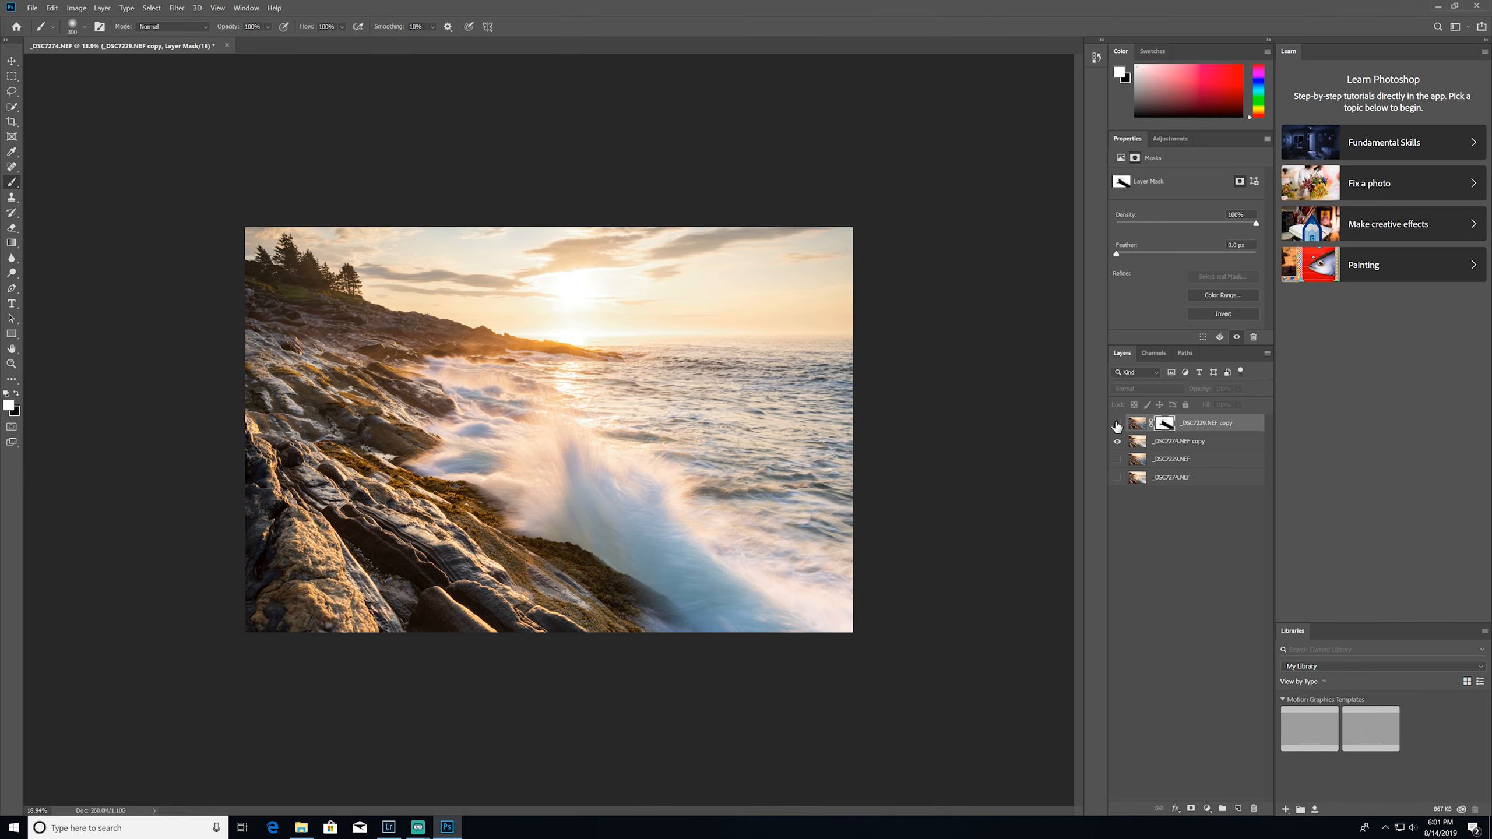
left_click(1116, 424)
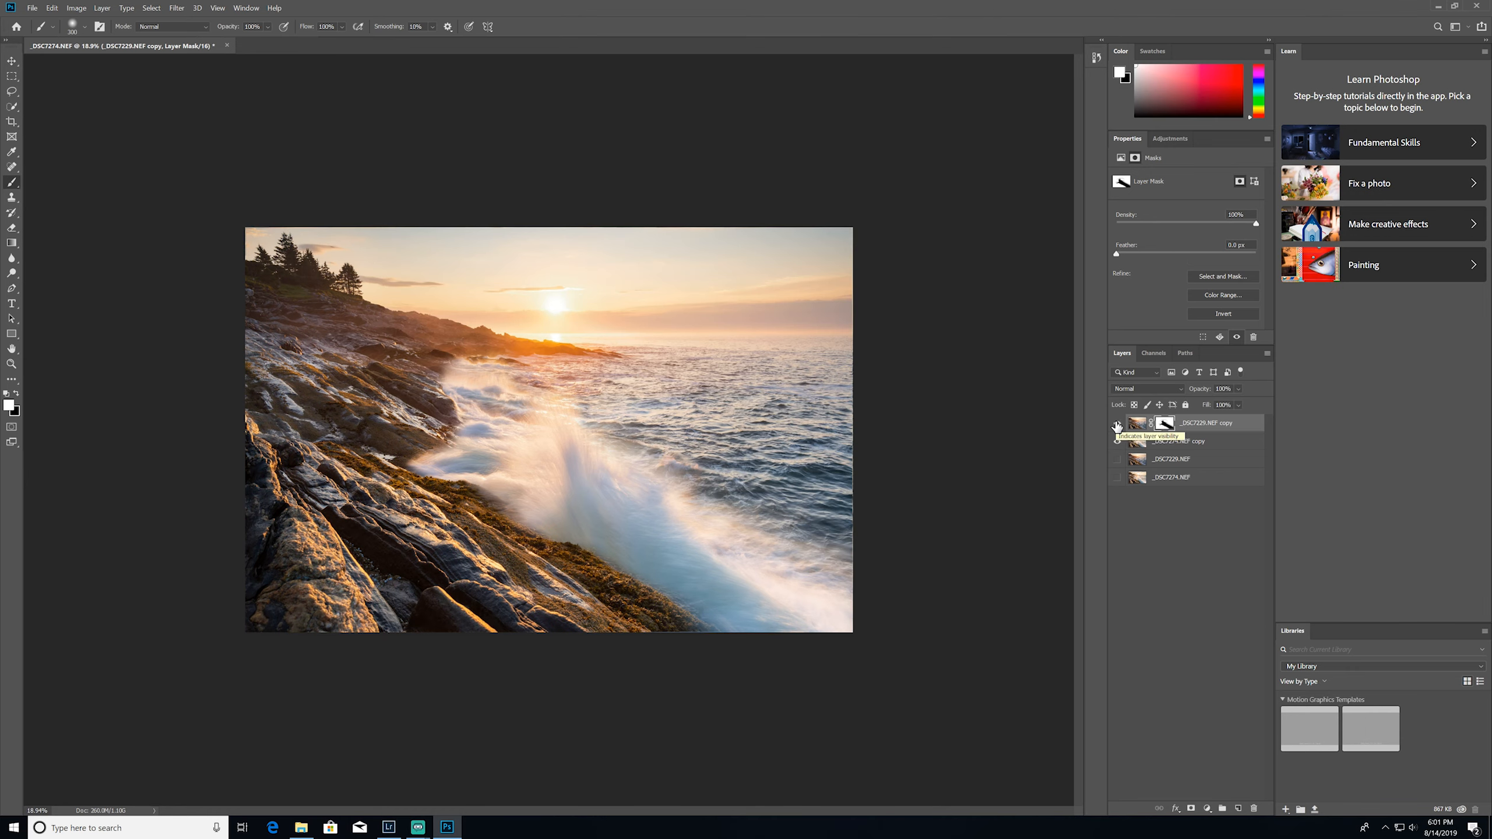
left_click(1116, 424)
left_click(1117, 424)
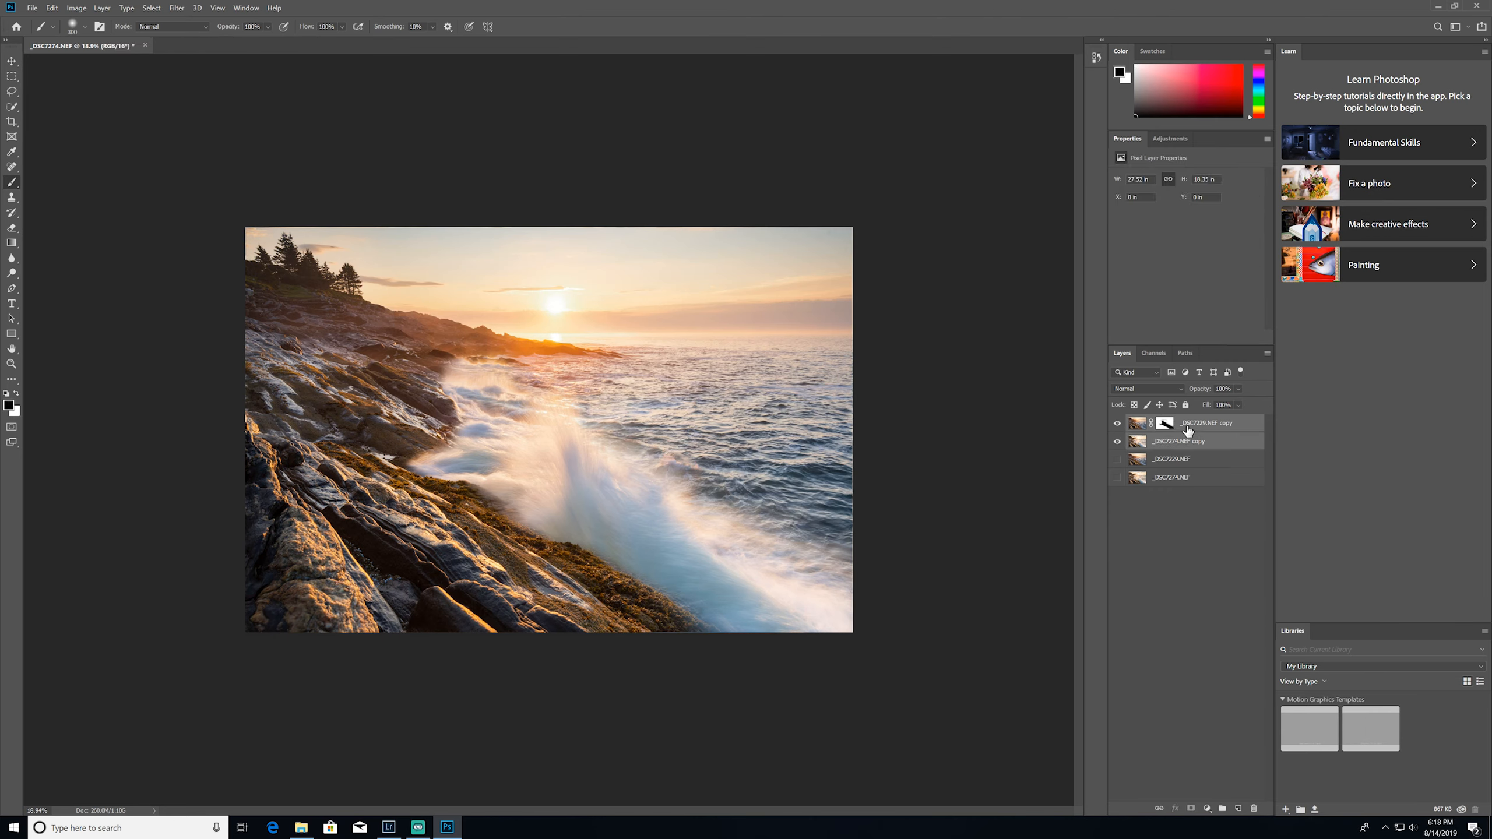
Flatten the image into a single Background layer, discarding the hidden layers
right_click(1196, 426)
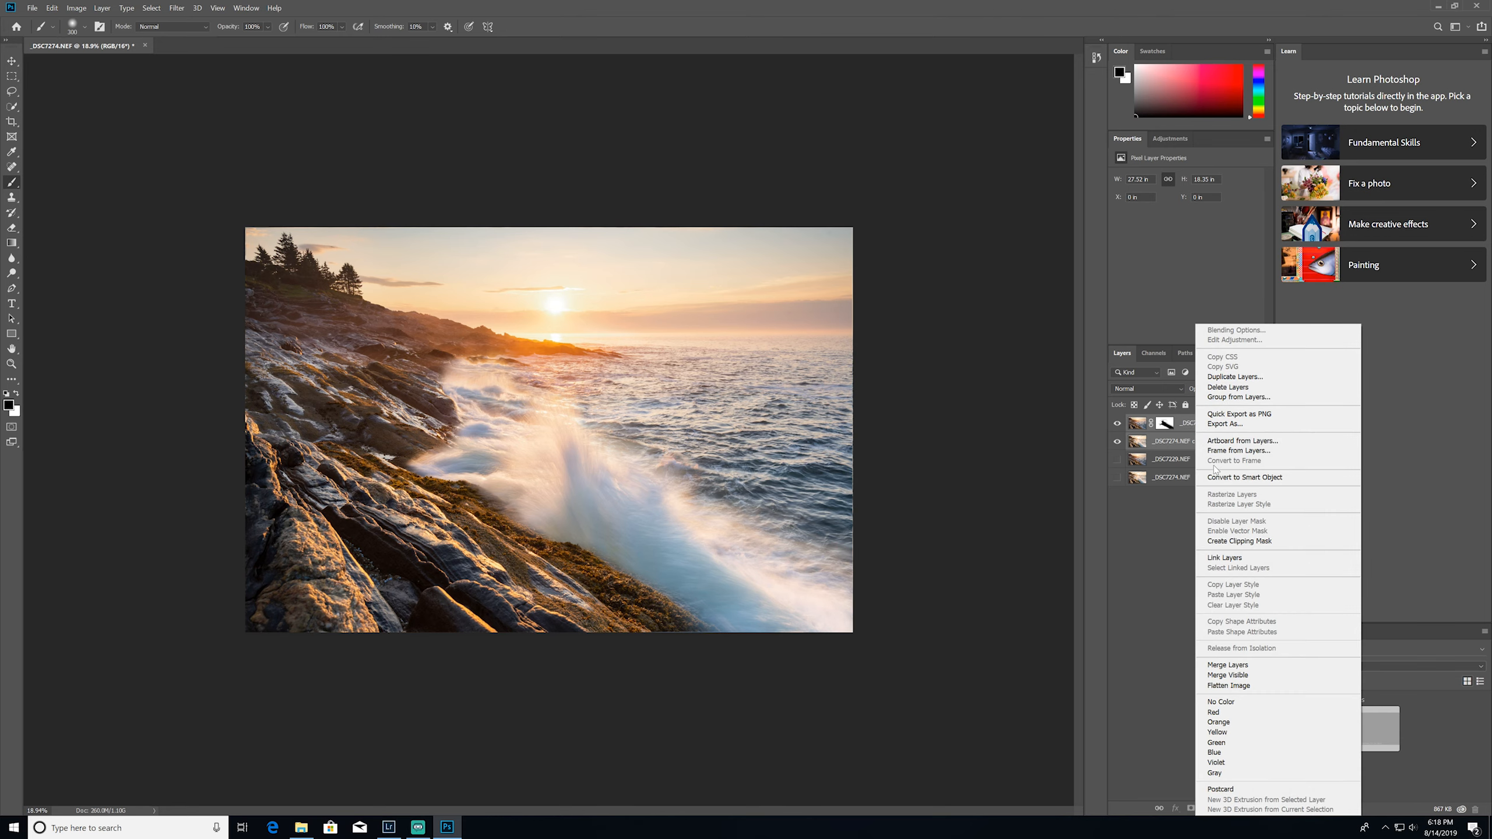
left_click(1230, 686)
left_click(729, 308)
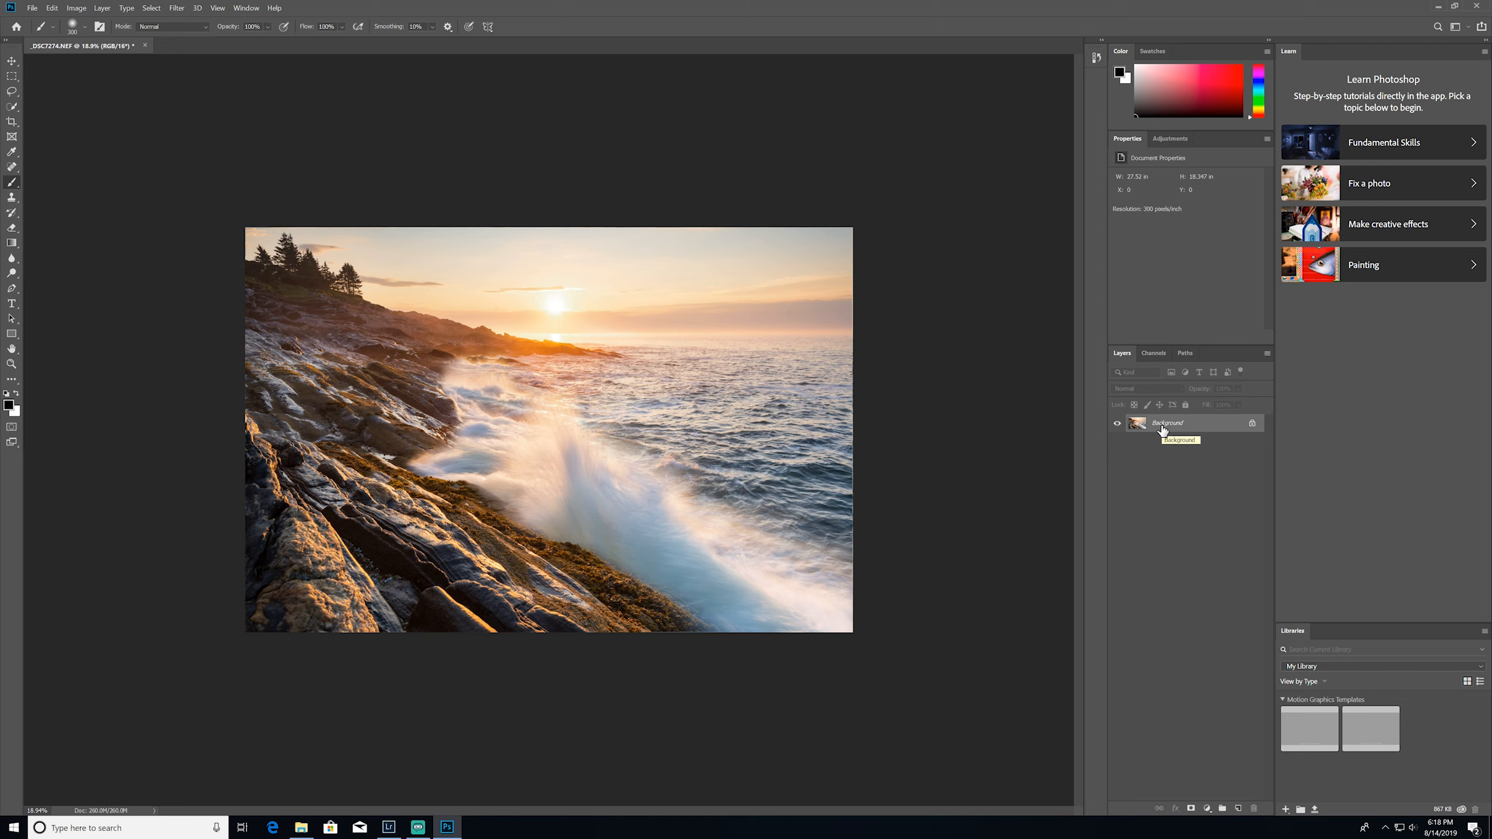
Duplicate the Background layer and open the Nik Collection's Color Efex Pro 4 filter on the copy
left_click_drag(1160, 430, 1239, 809)
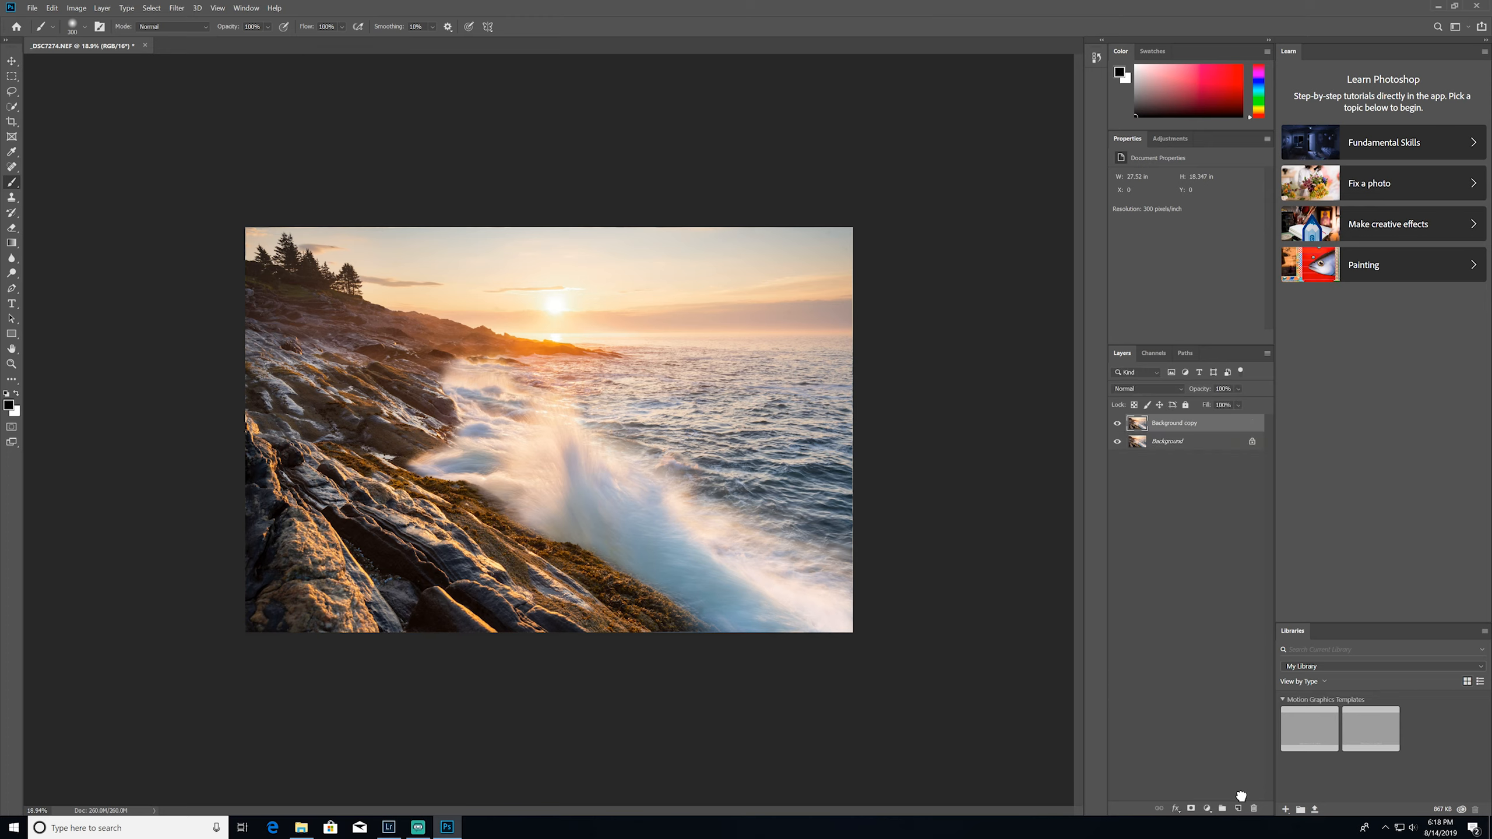
left_click(1158, 424)
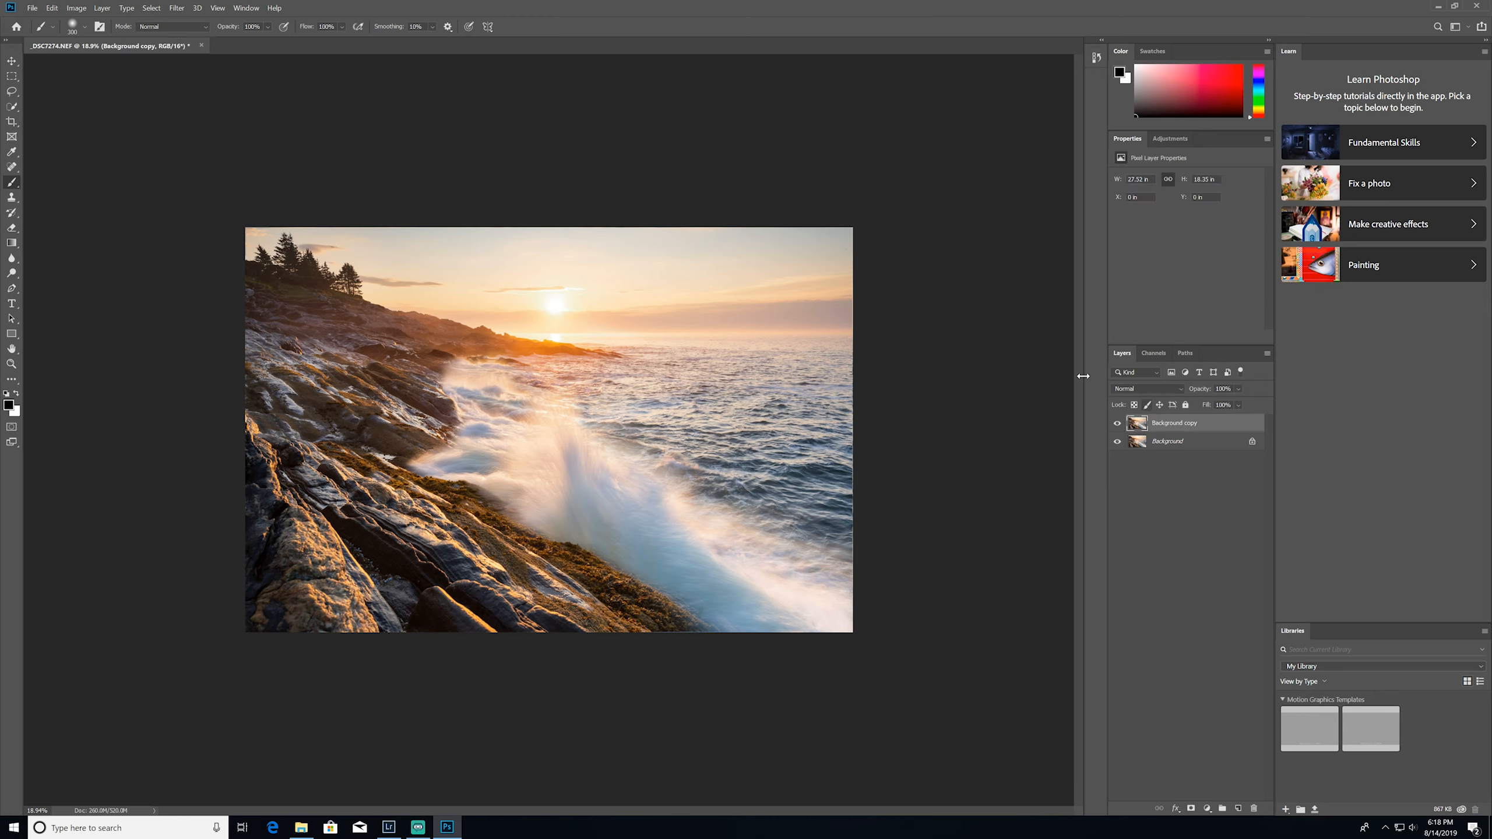
left_click(176, 7)
mouse_move(288, 242)
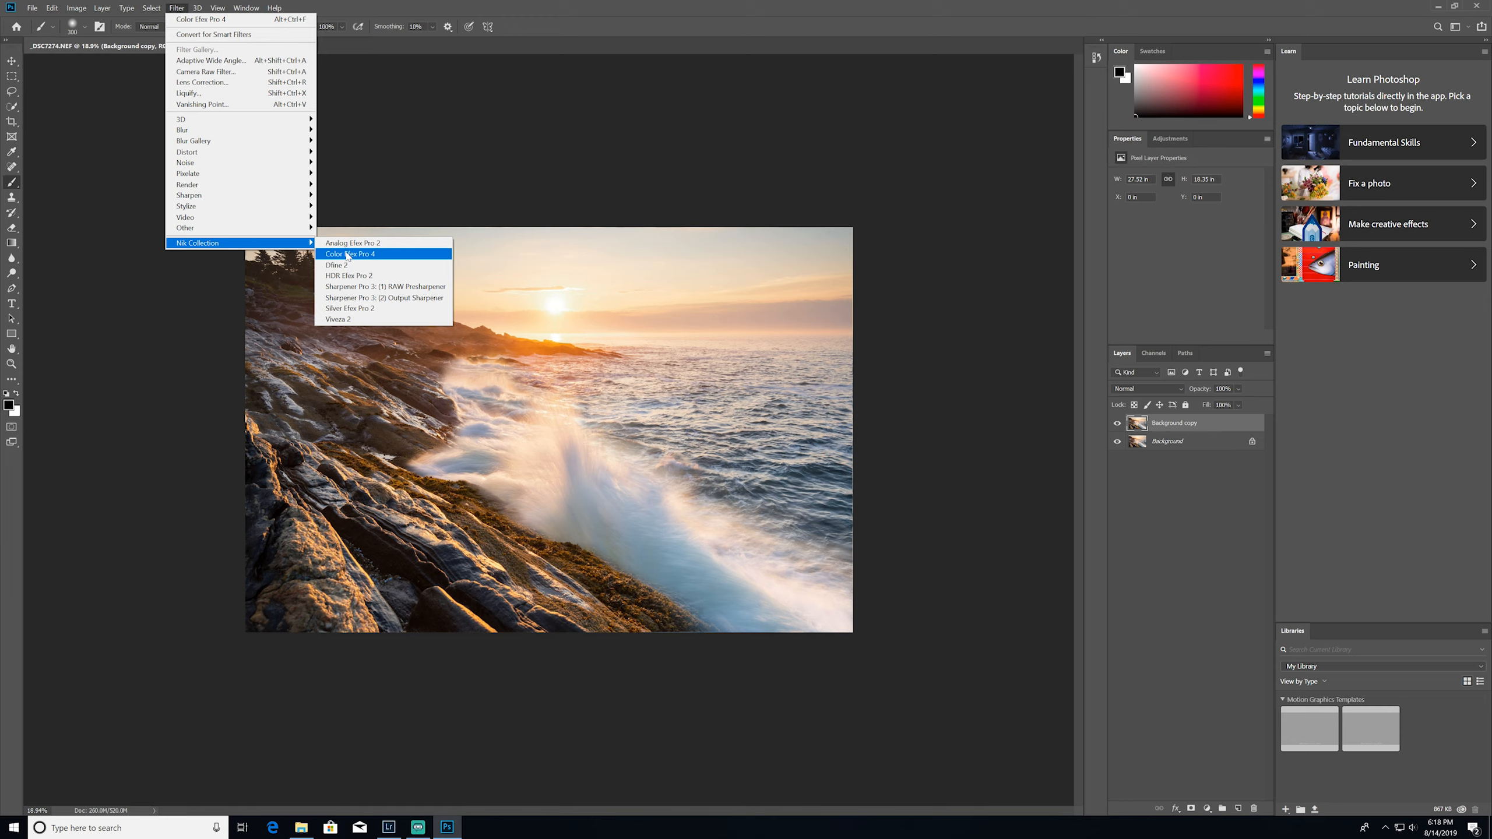
left_click(400, 258)
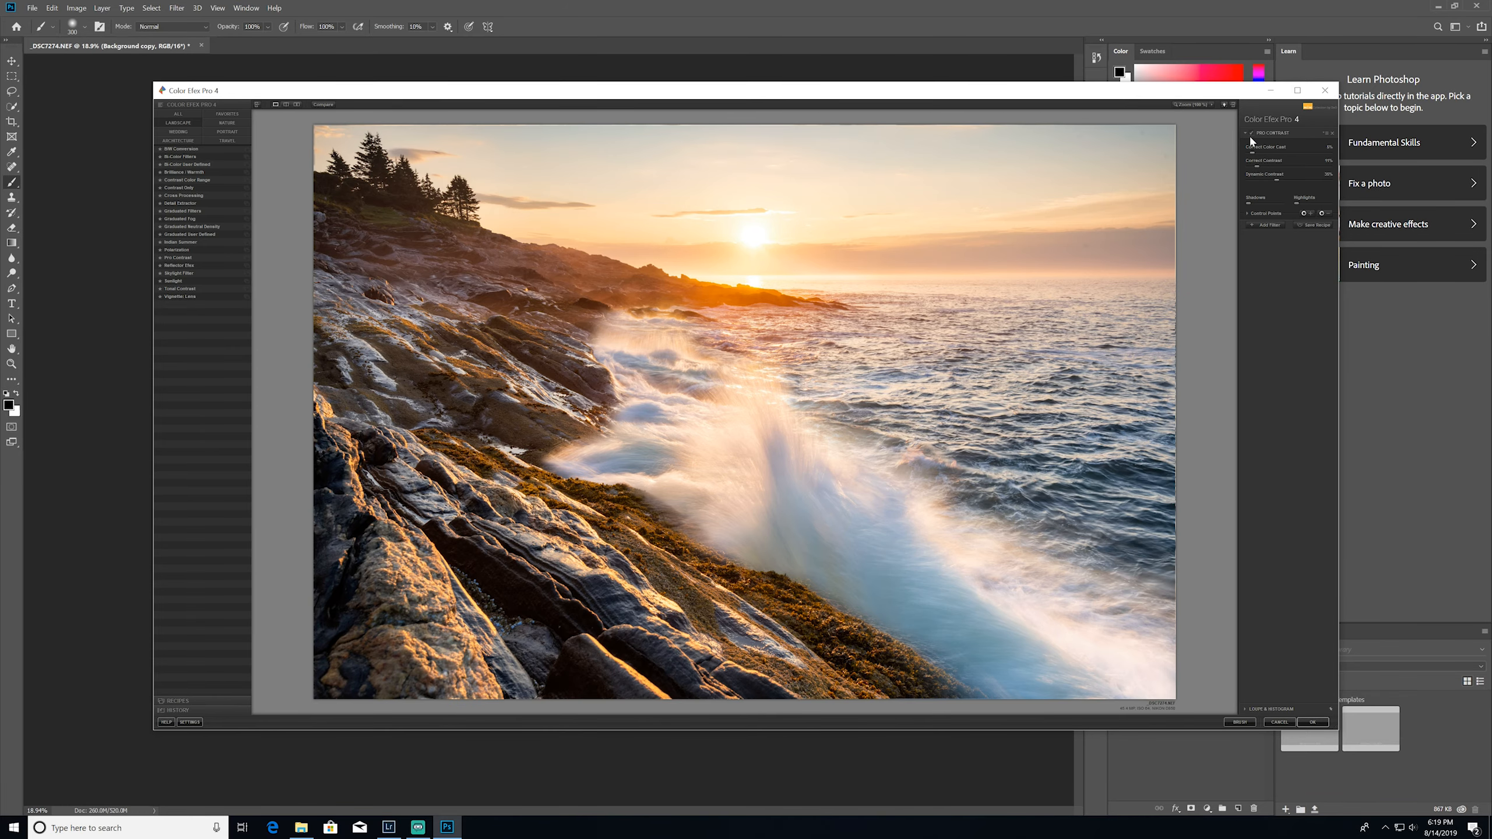
Try low and maximum Dynamic Contrast in the Pro Contrast filter, and set it to 35%
left_click(1250, 134)
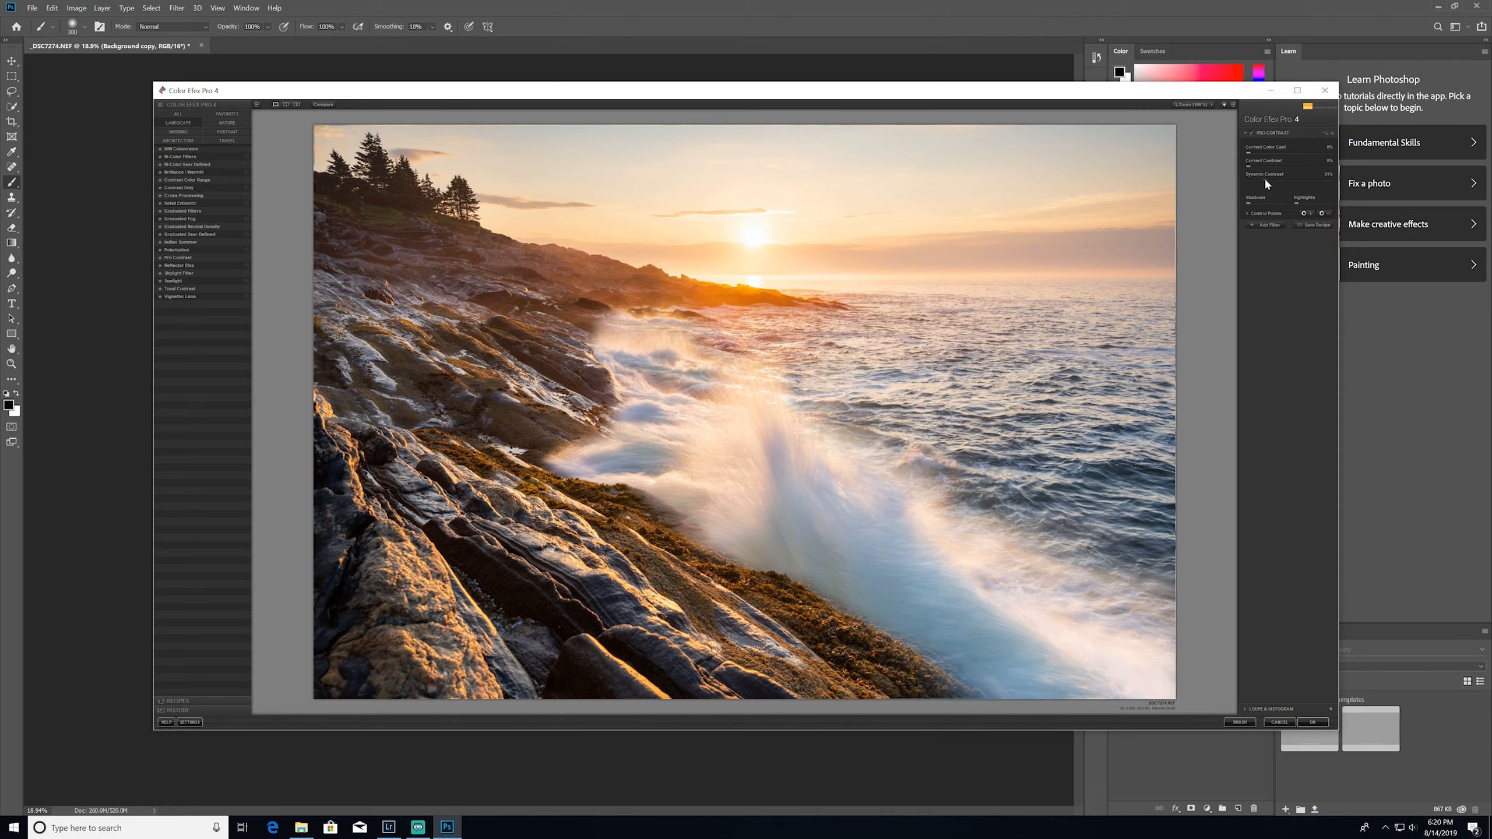
left_click_drag(1266, 182, 1302, 184)
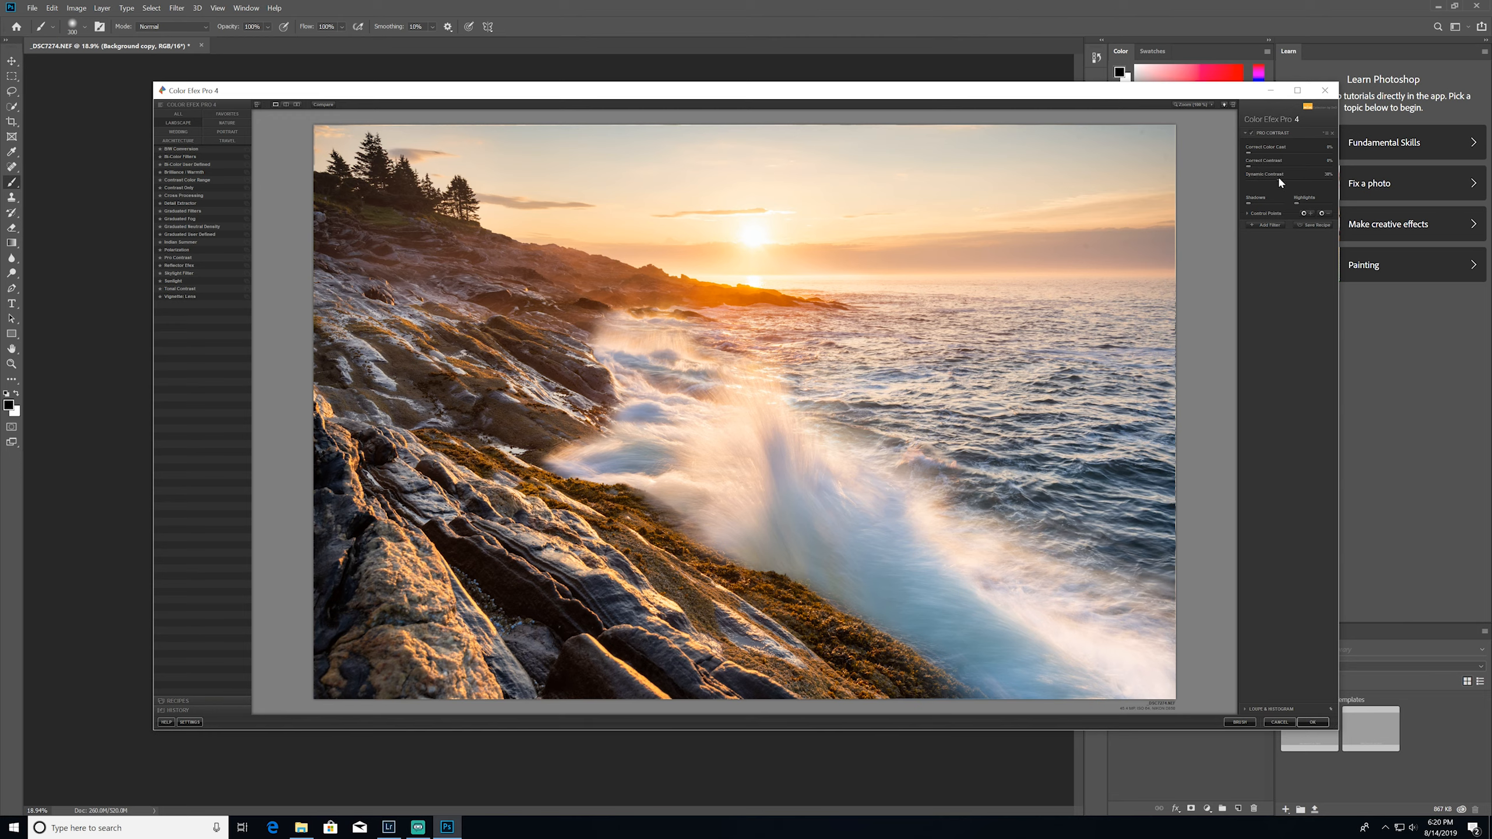
left_click_drag(1279, 179, 1340, 185)
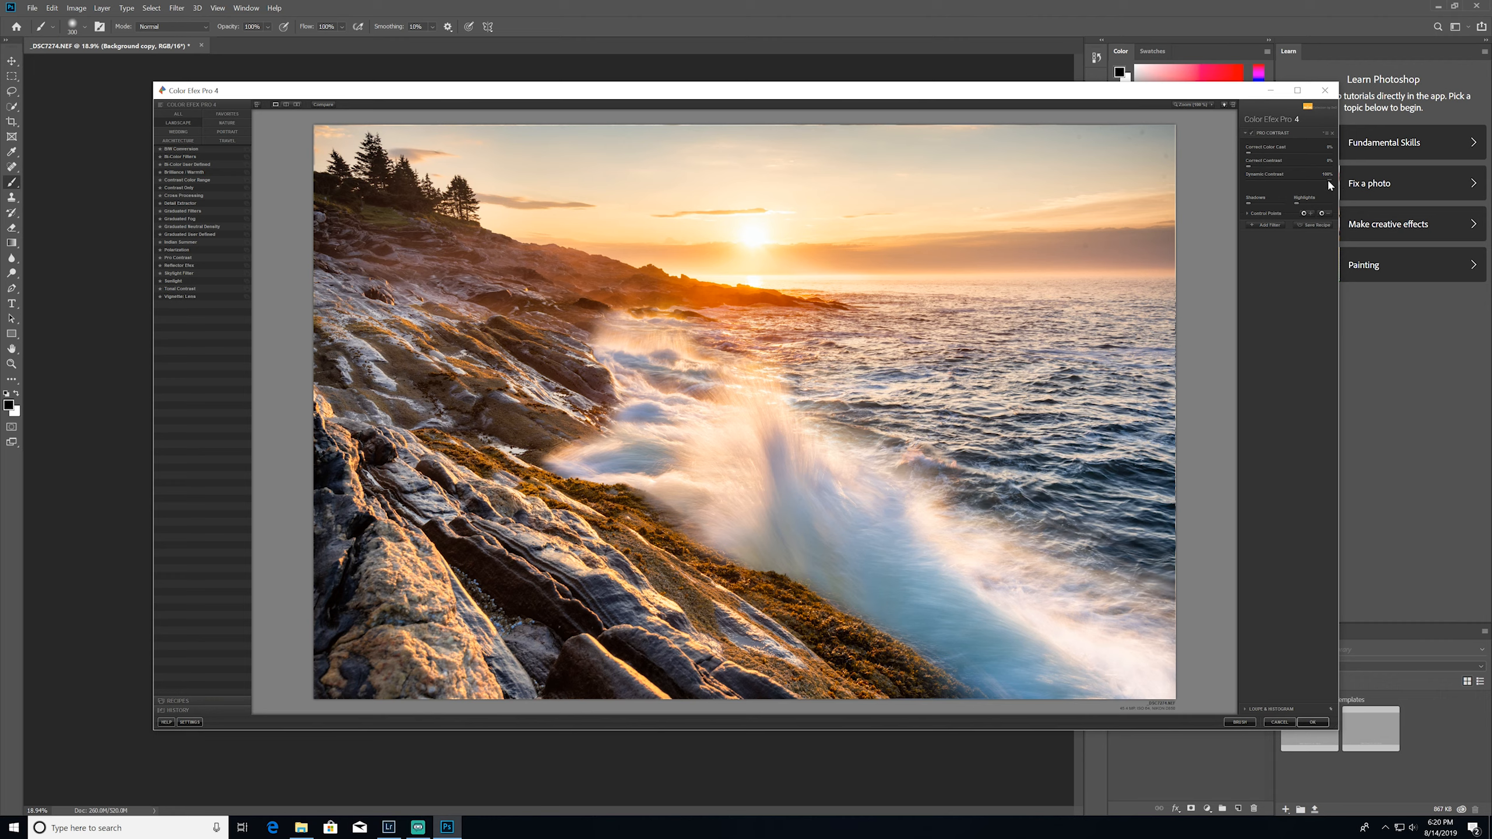
left_click_drag(1302, 183, 1299, 183)
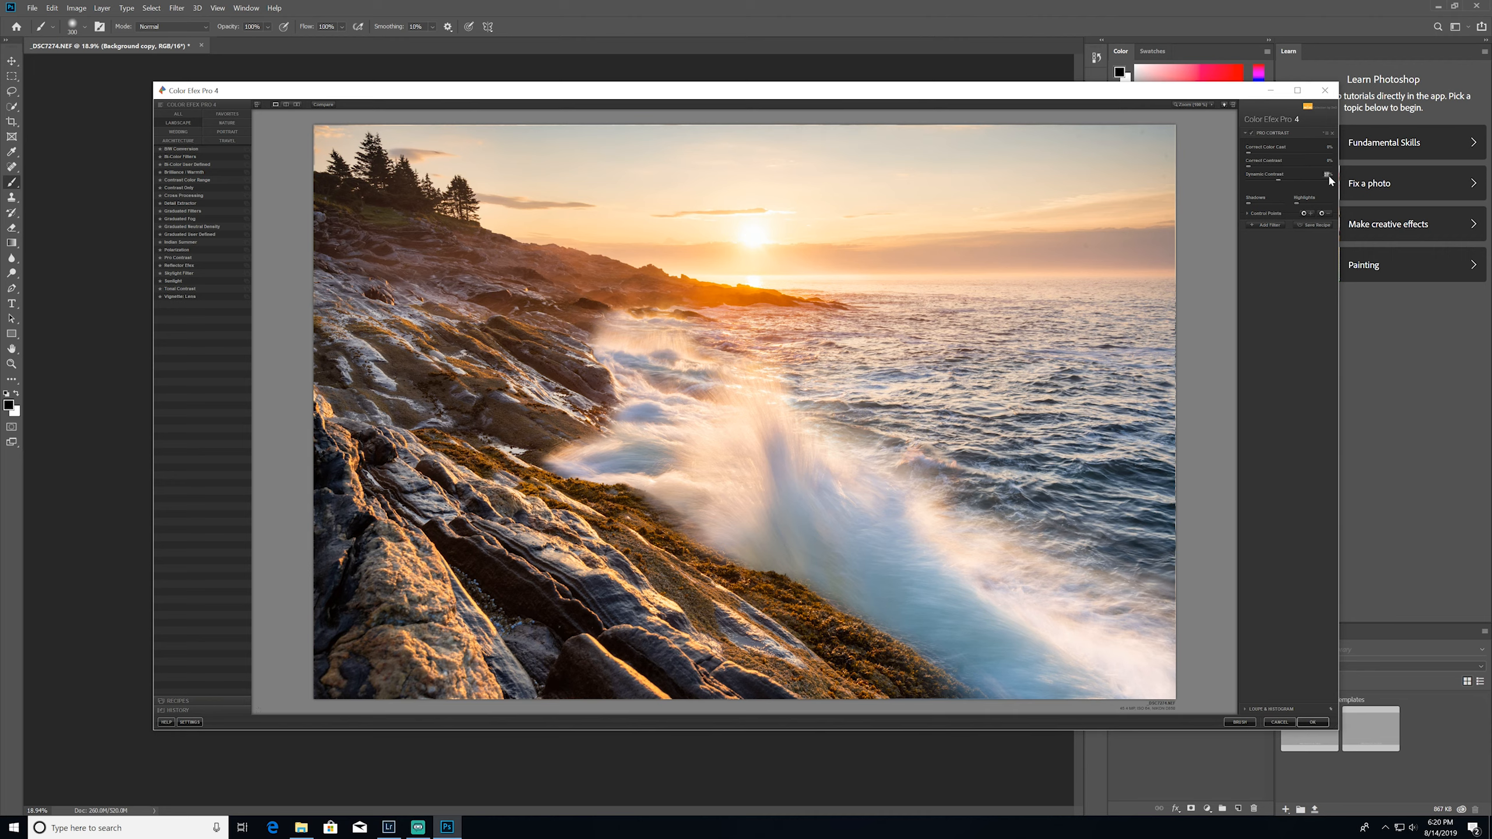
type("35")
key("Return")
Apply a slight Correct Color Cast adjustment and toggle the Pro Contrast filter to compare its effect
left_click_drag(1266, 157, 1269, 157)
mouse_move(1276, 153)
left_mouse_down()
mouse_move(1332, 152)
mouse_move(1270, 158)
left_mouse_up()
left_click(1252, 134)
left_click(1252, 135)
left_click(1252, 135)
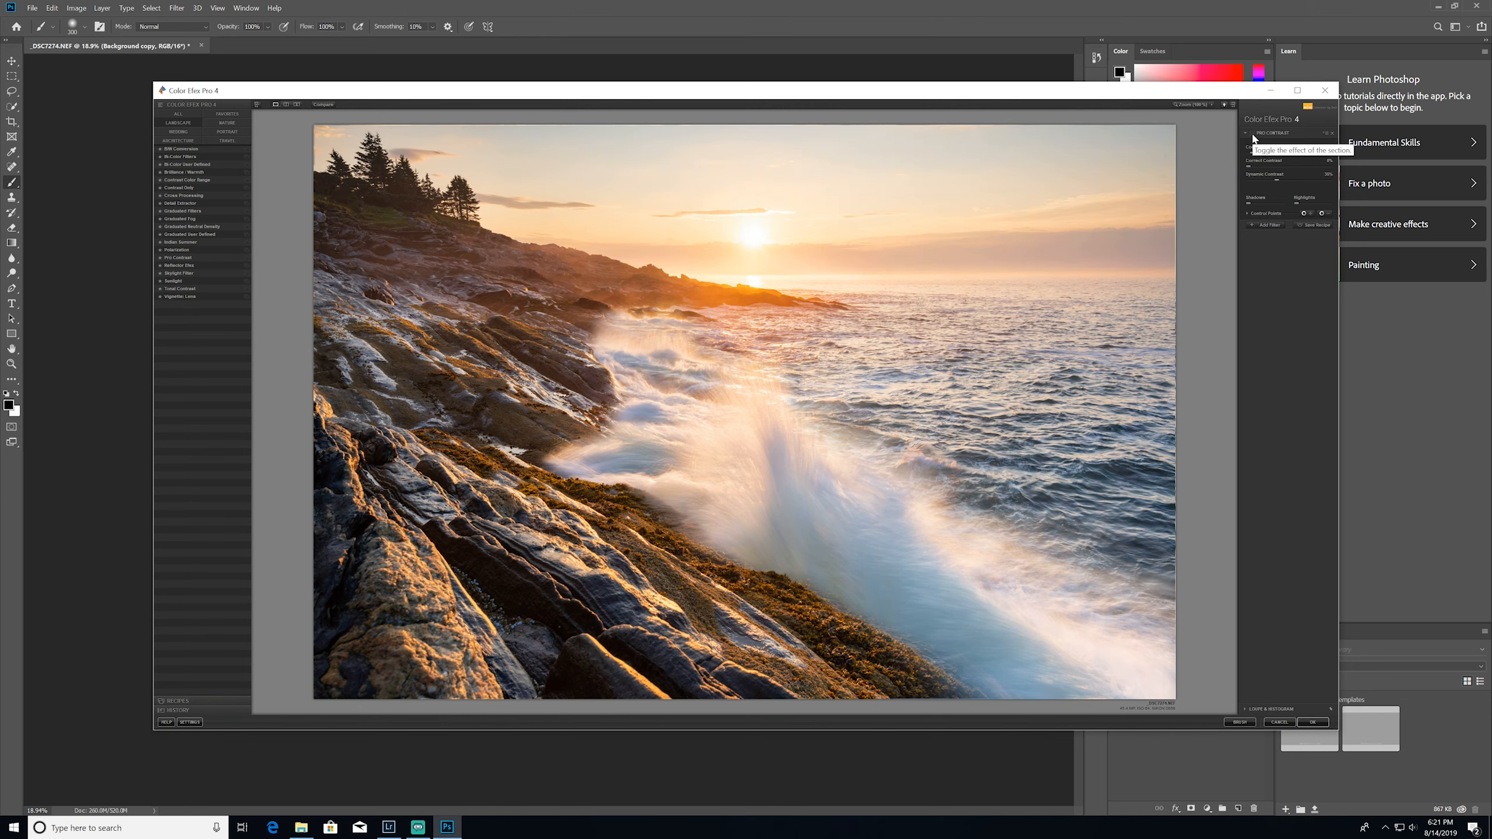
left_click(1253, 135)
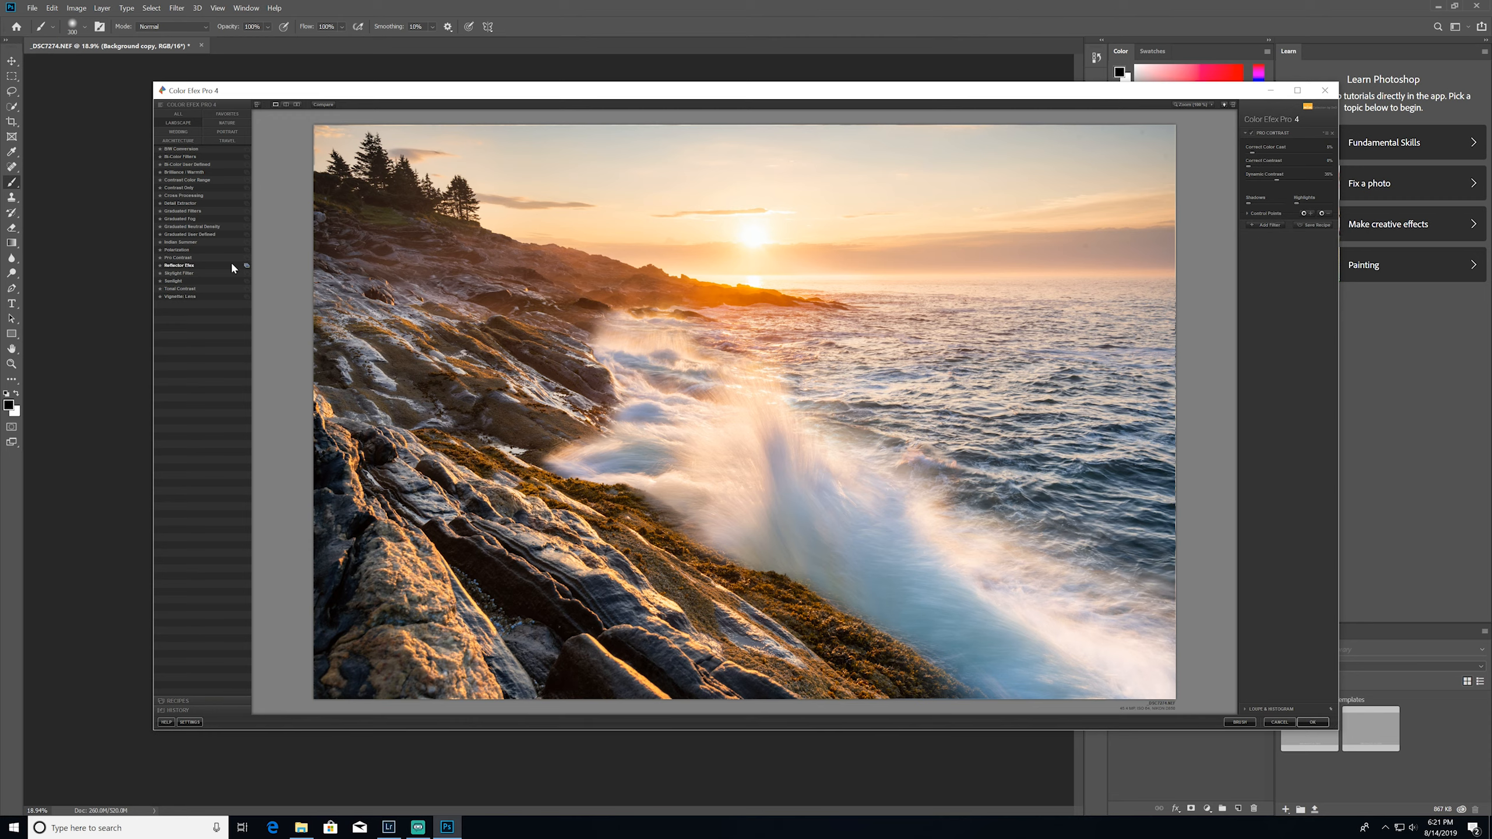
Add a Sunlight filter and place a subtracting control point with 0% opacity on the wave splash
left_click(1273, 224)
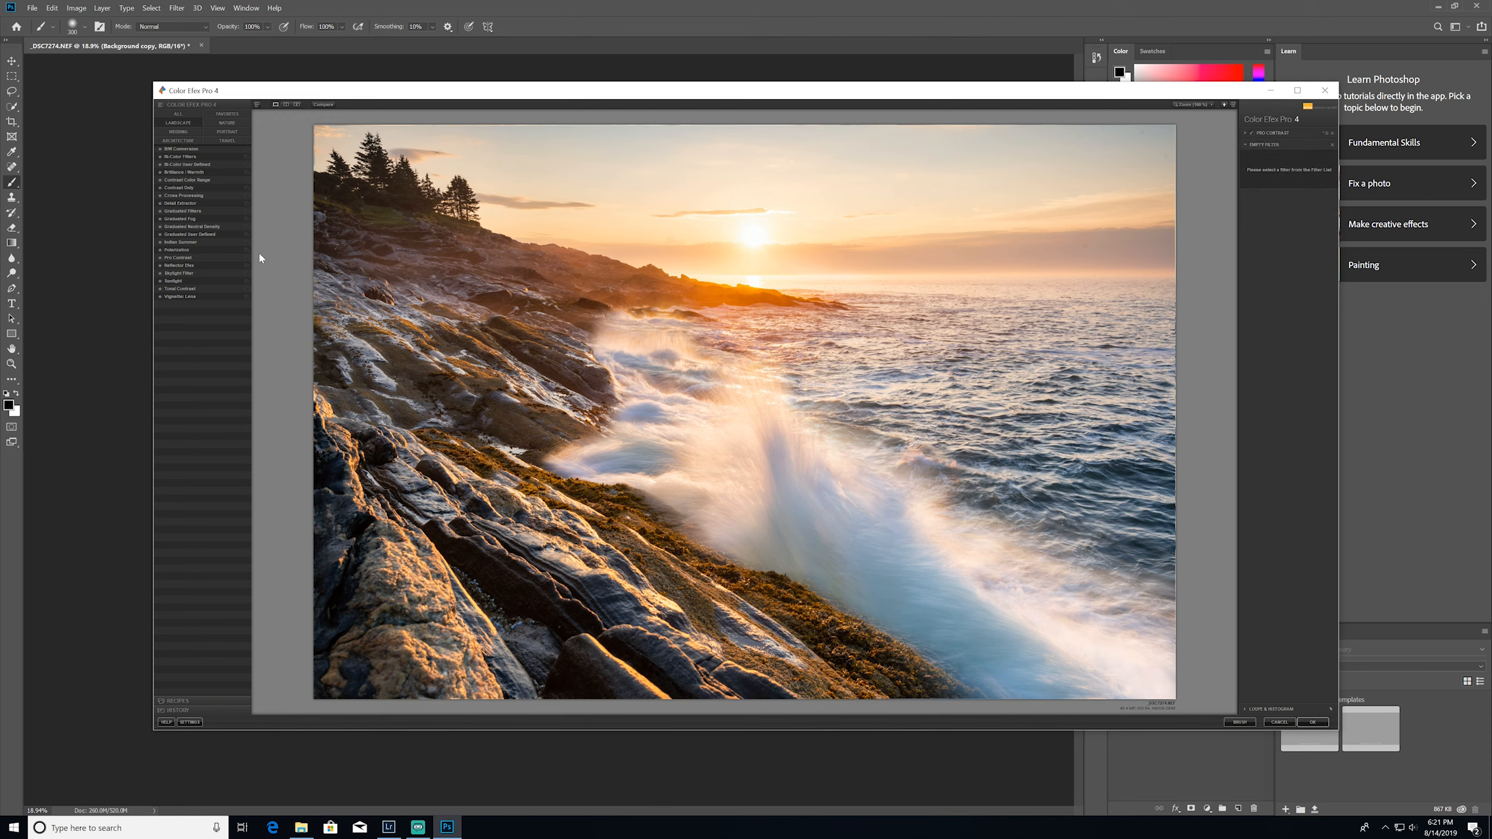
left_click(173, 281)
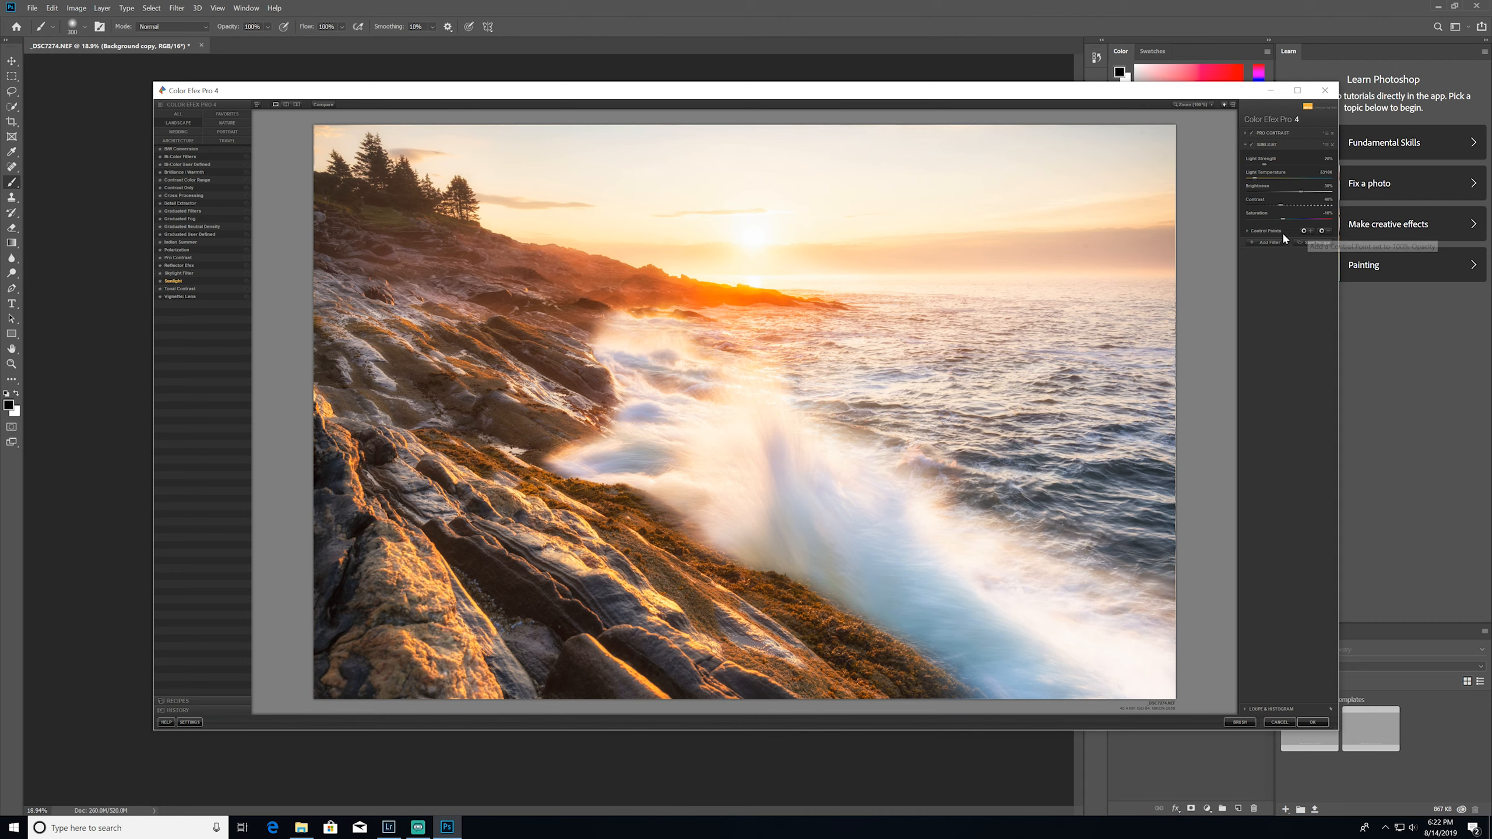
left_click(1247, 230)
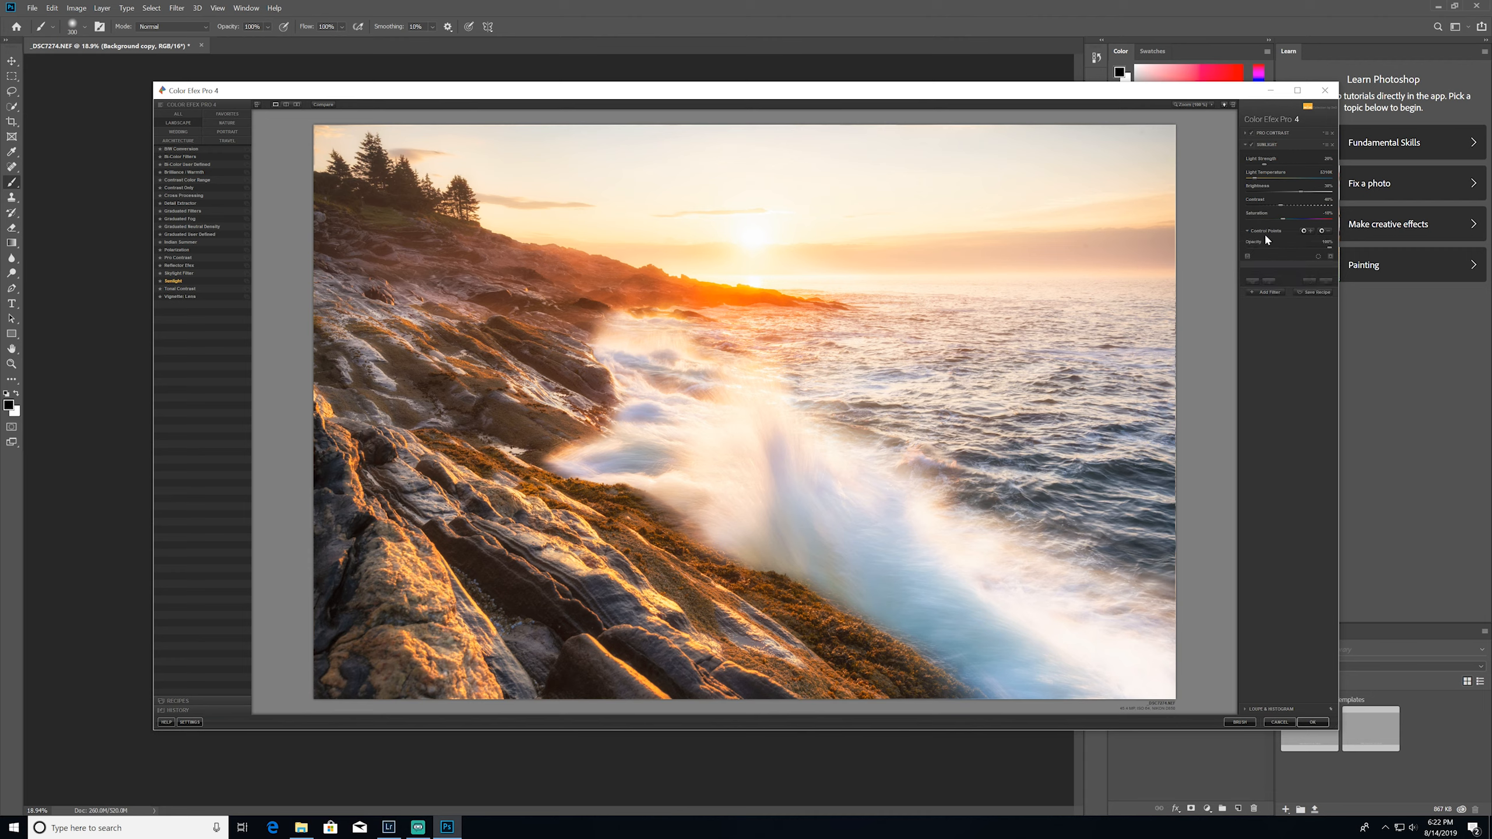
left_click(1309, 232)
left_click(795, 509)
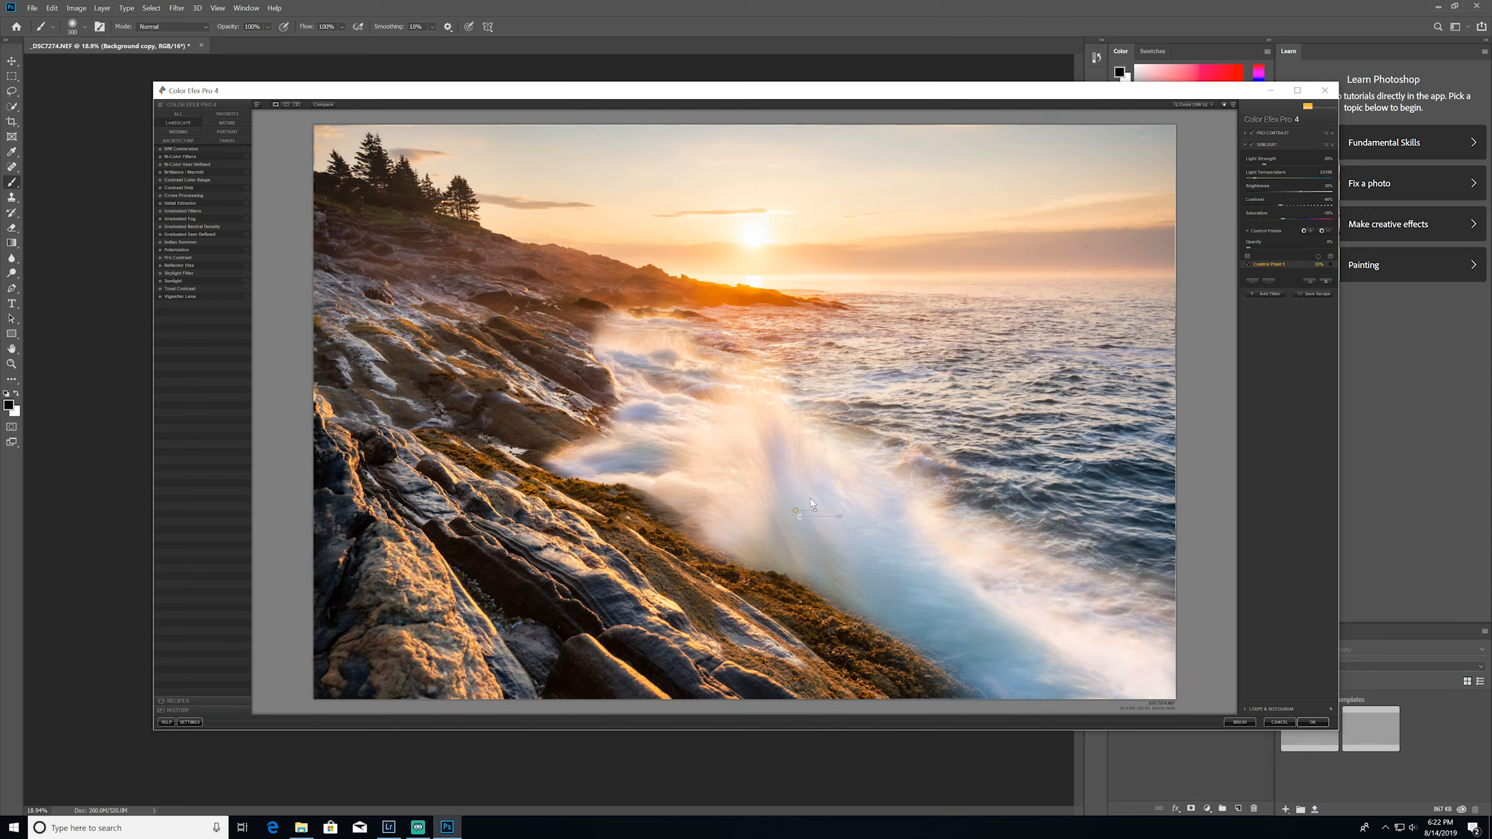
Preview the control point's selection as a black-and-white mask, check its radius, and hide the mask again
left_click(1331, 258)
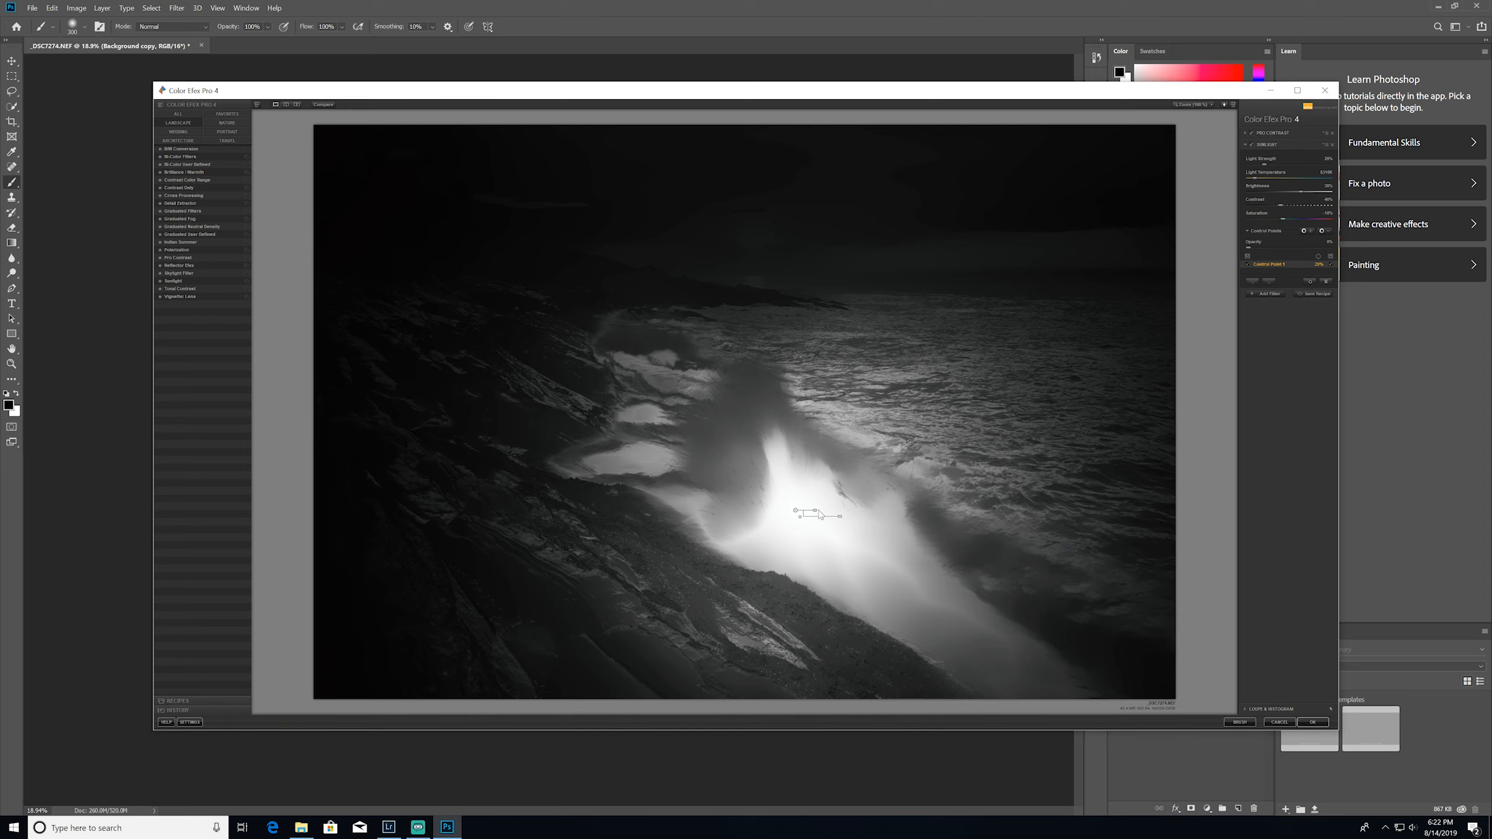
left_click_drag(815, 511, 817, 511)
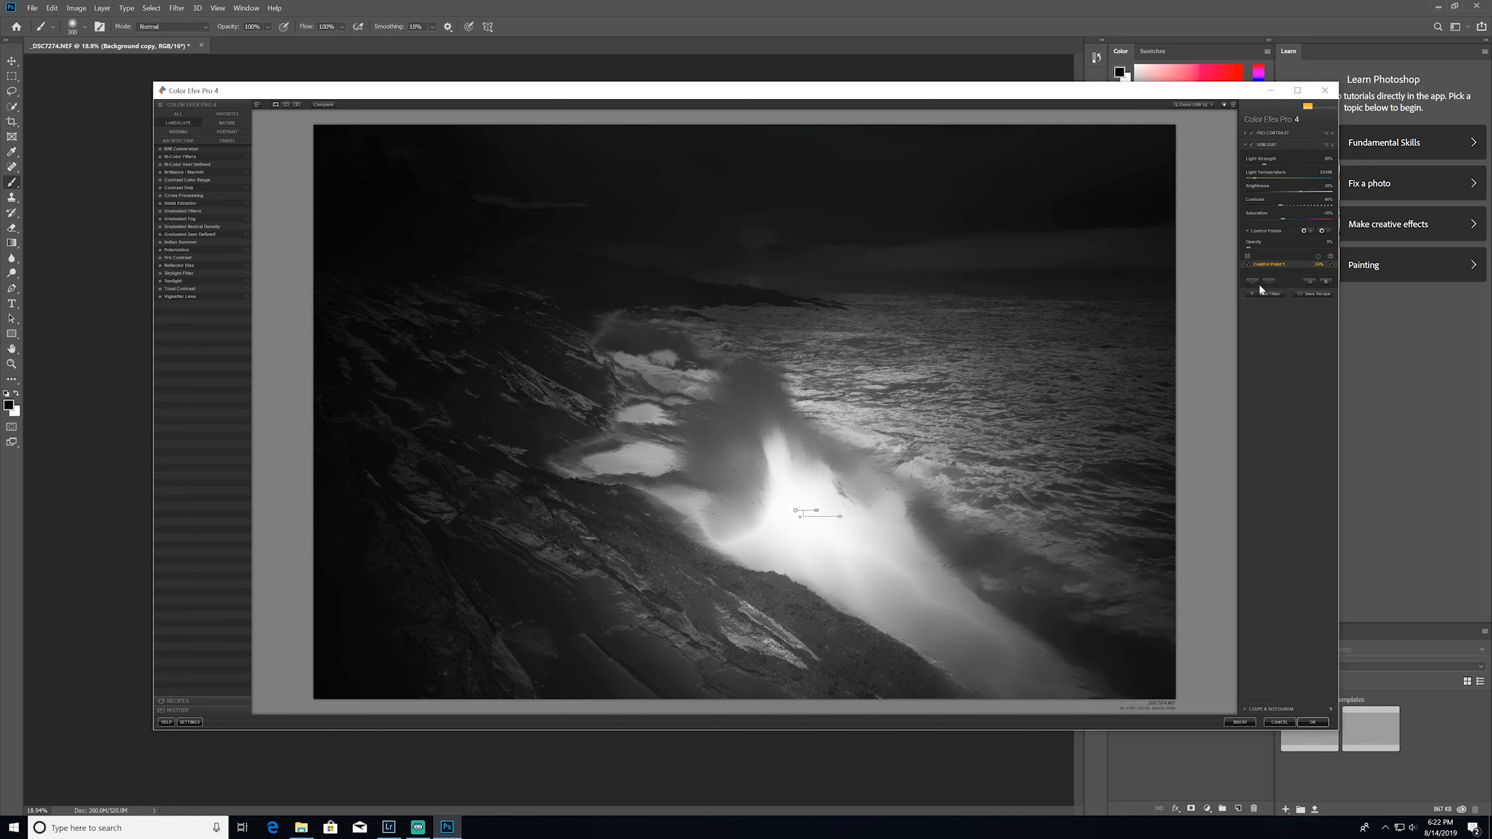
left_click(1319, 257)
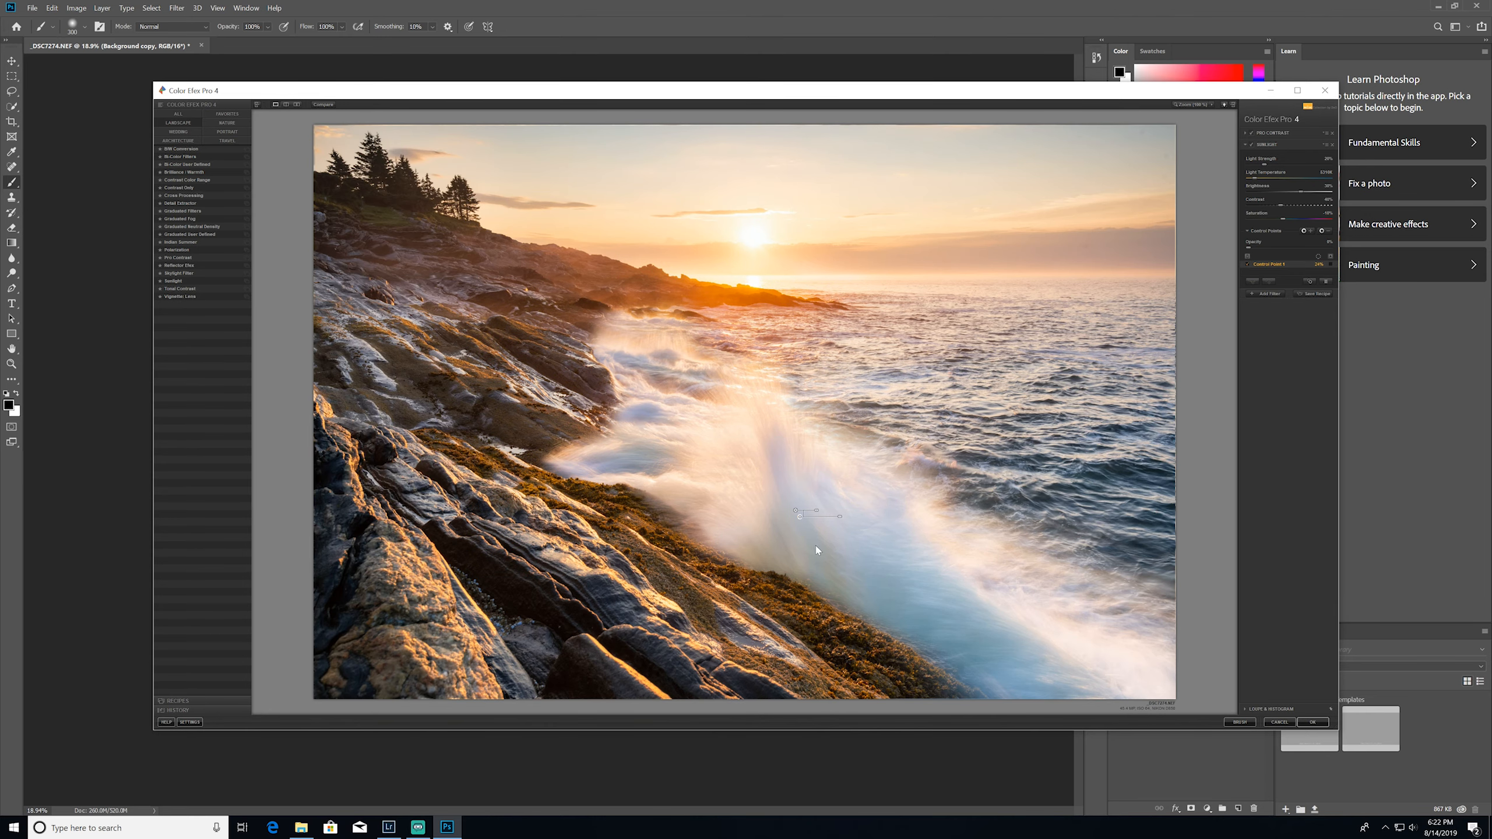
Move the control point slightly within the wave splash and compare the image with the Sunlight filter off and on
mouse_move(797, 511)
left_mouse_down()
mouse_move(751, 457)
mouse_move(790, 506)
left_mouse_up()
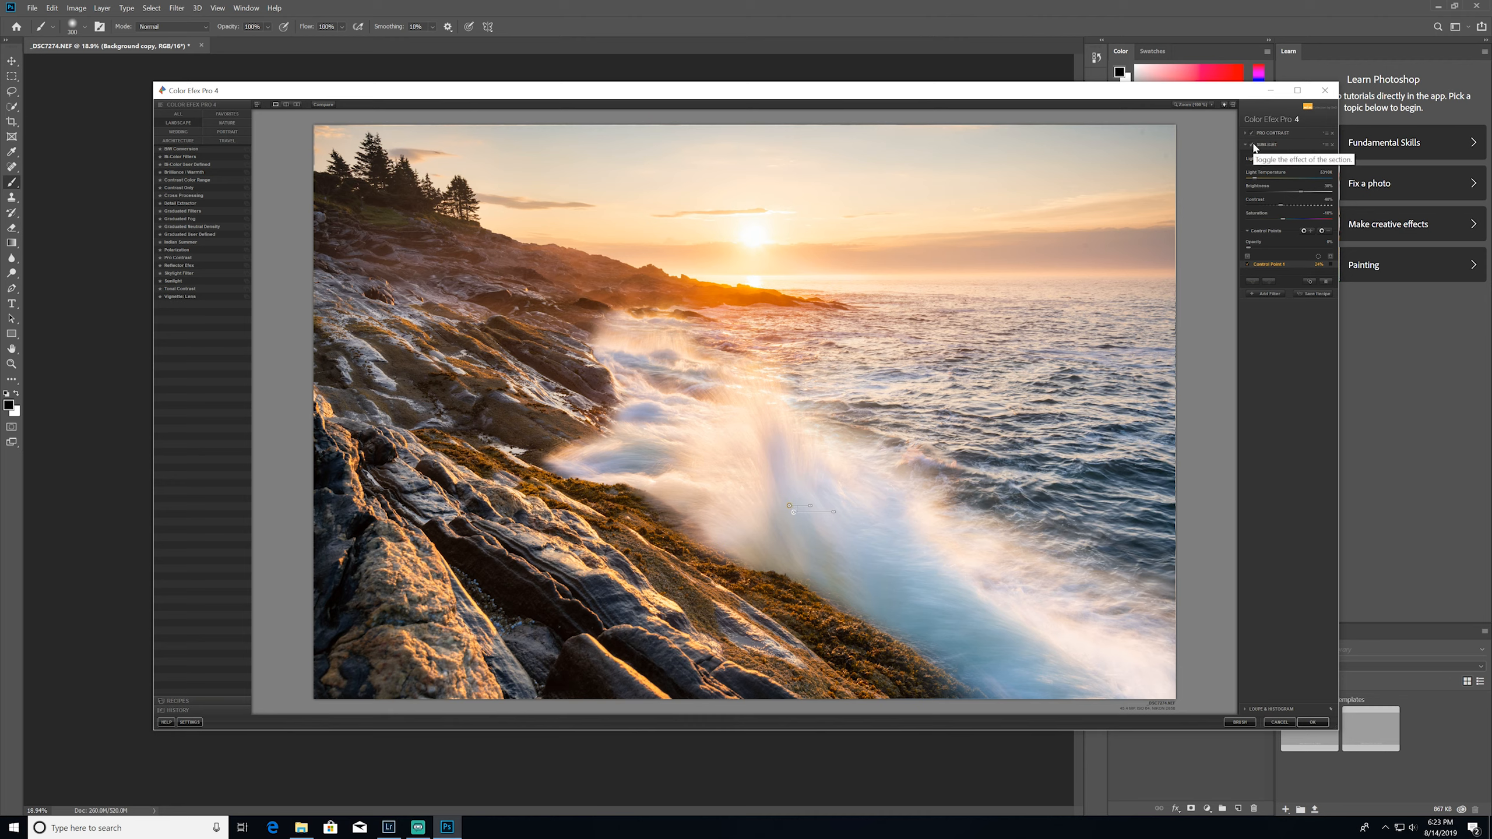
left_click(1253, 145)
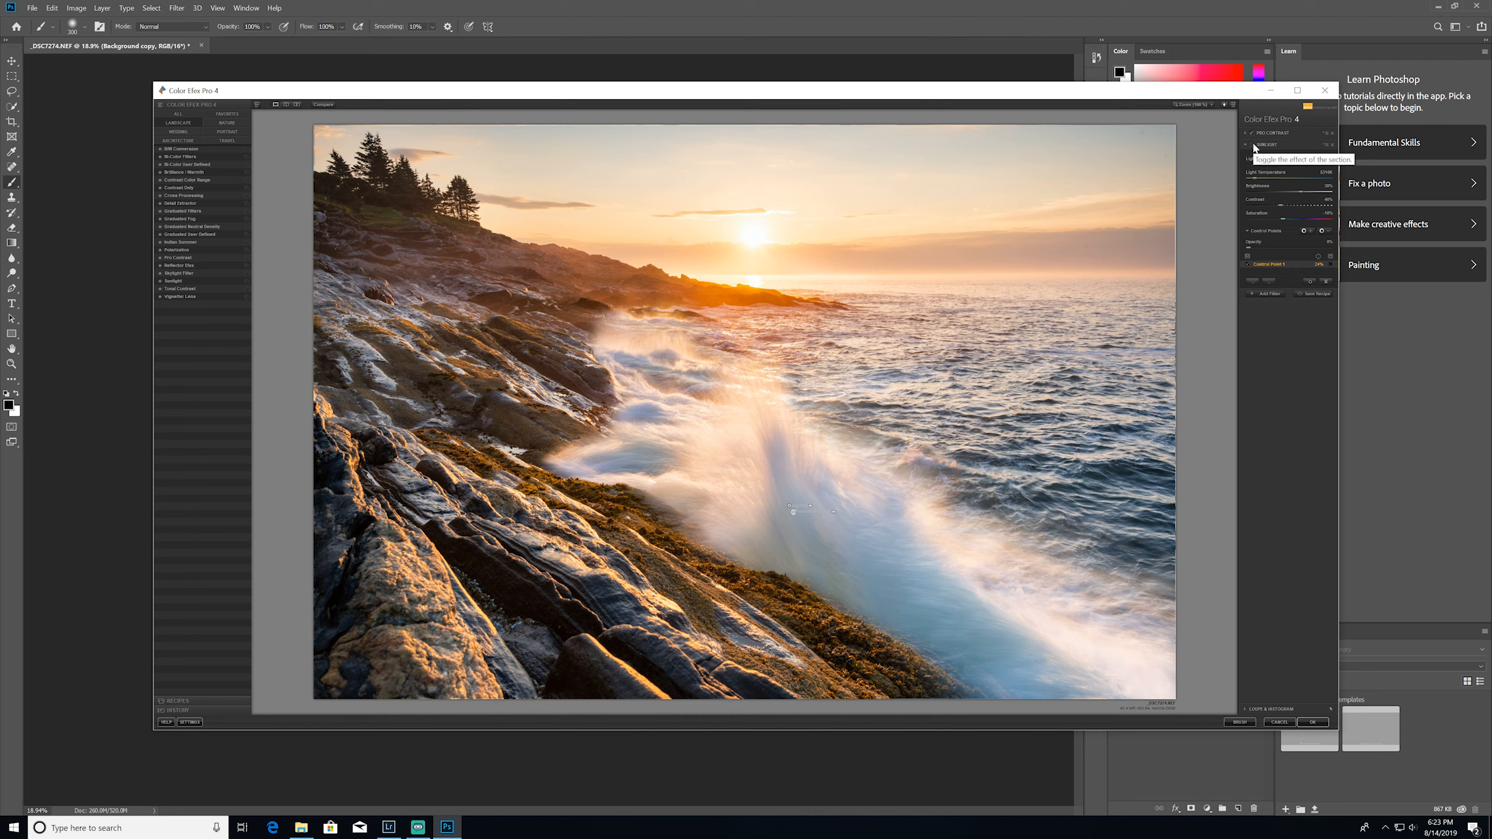
left_click(1253, 145)
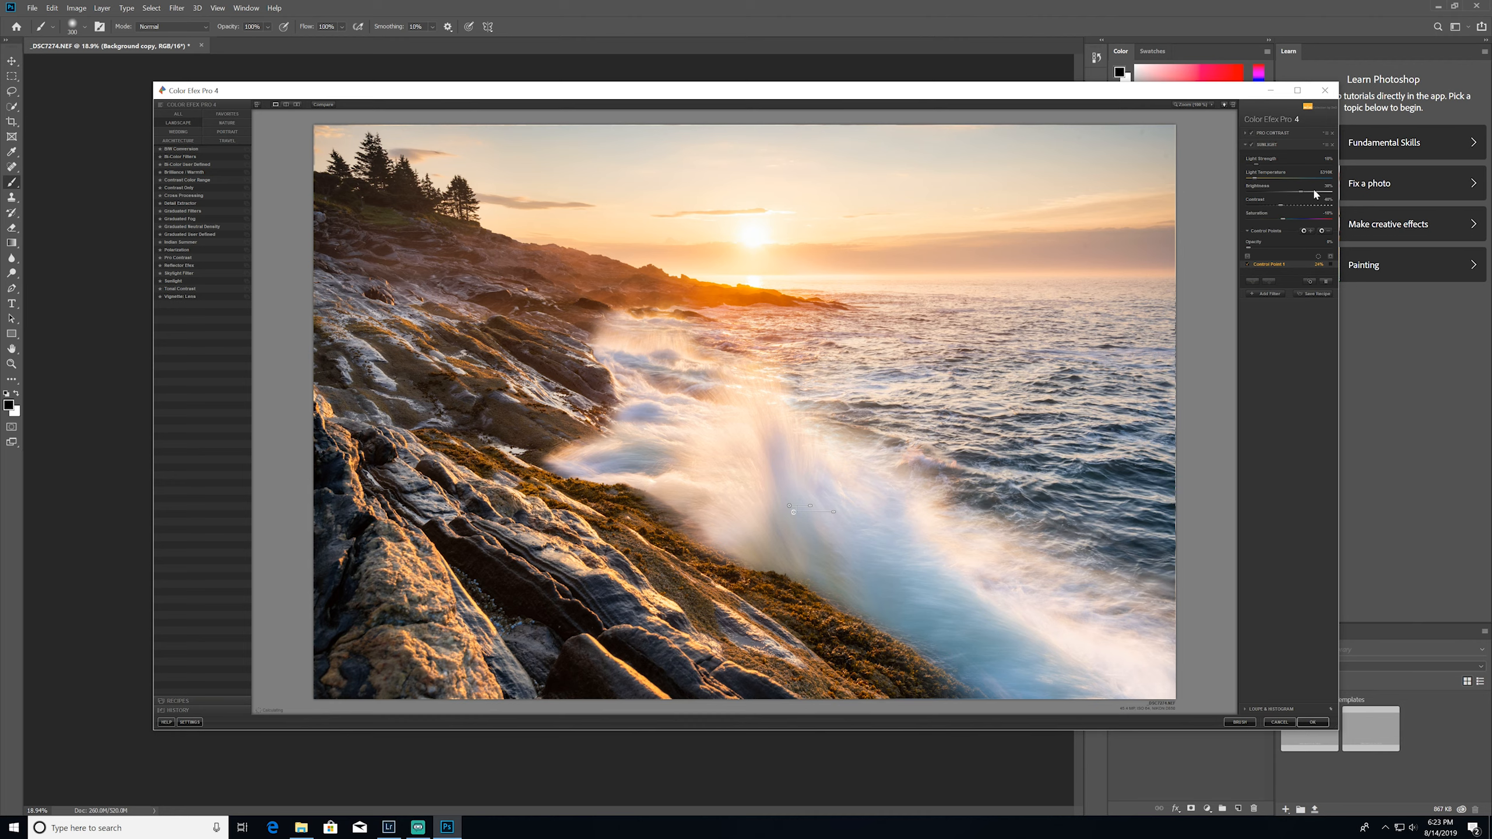
Lower the Sunlight filter's brightness and contrast, and compare the image with that filter off and on
type("15")
key("Return")
left_click(1251, 145)
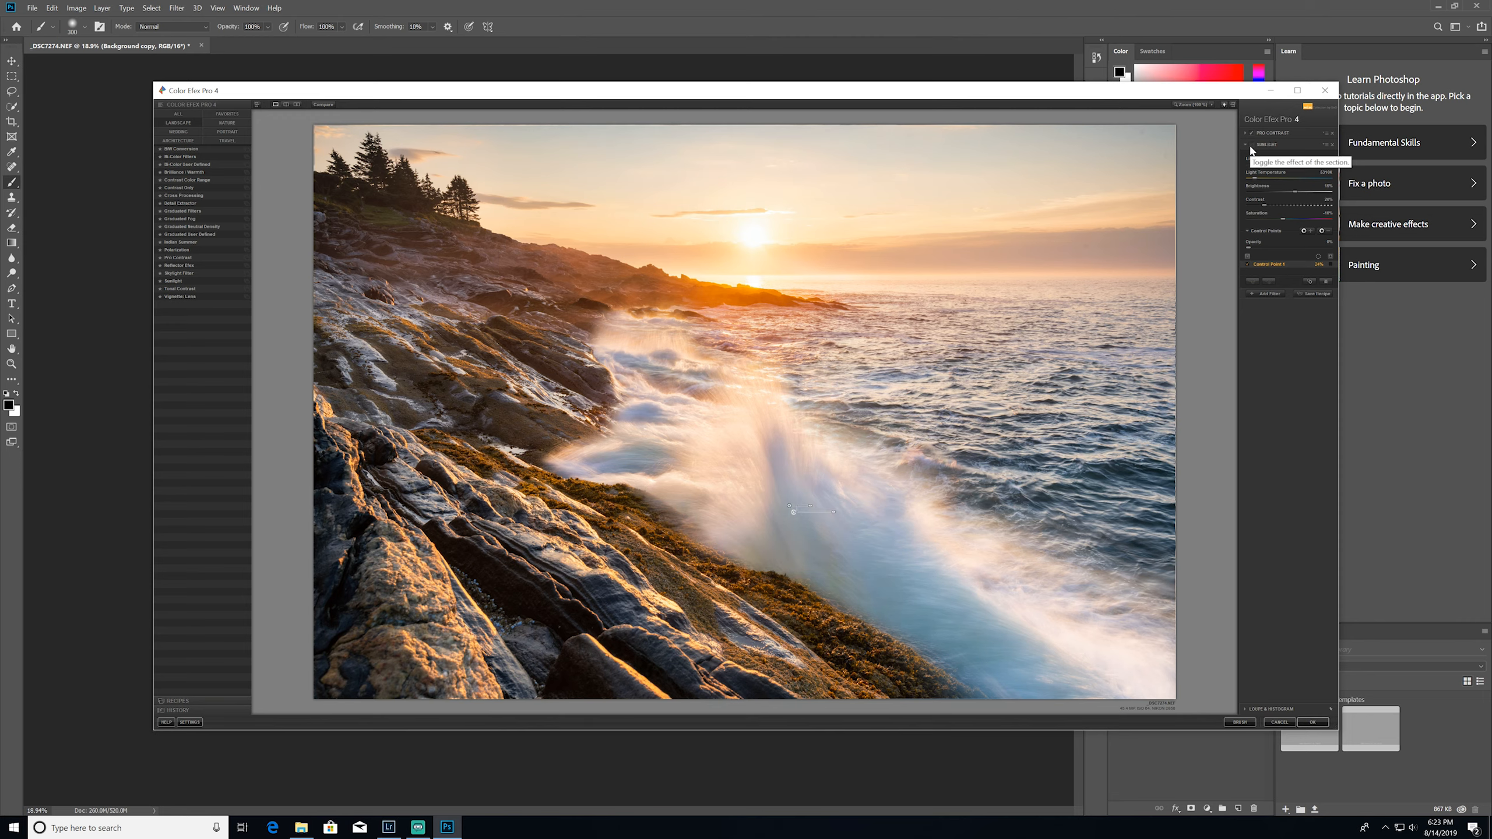
left_click(1250, 146)
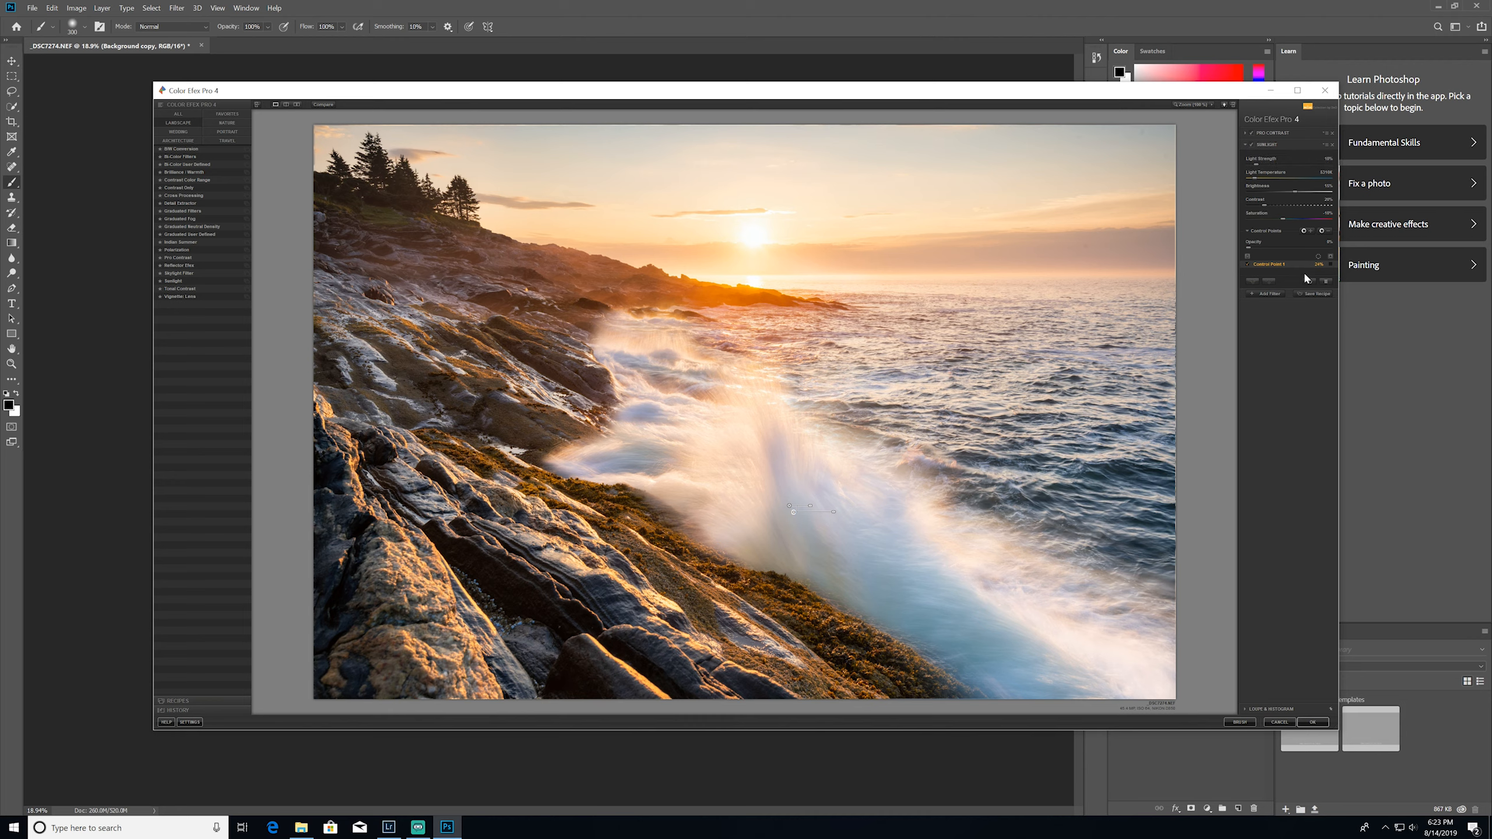
Compare the filtered image with the original several times, and apply the Color Efex Pro filters to the photo
left_click(322, 107)
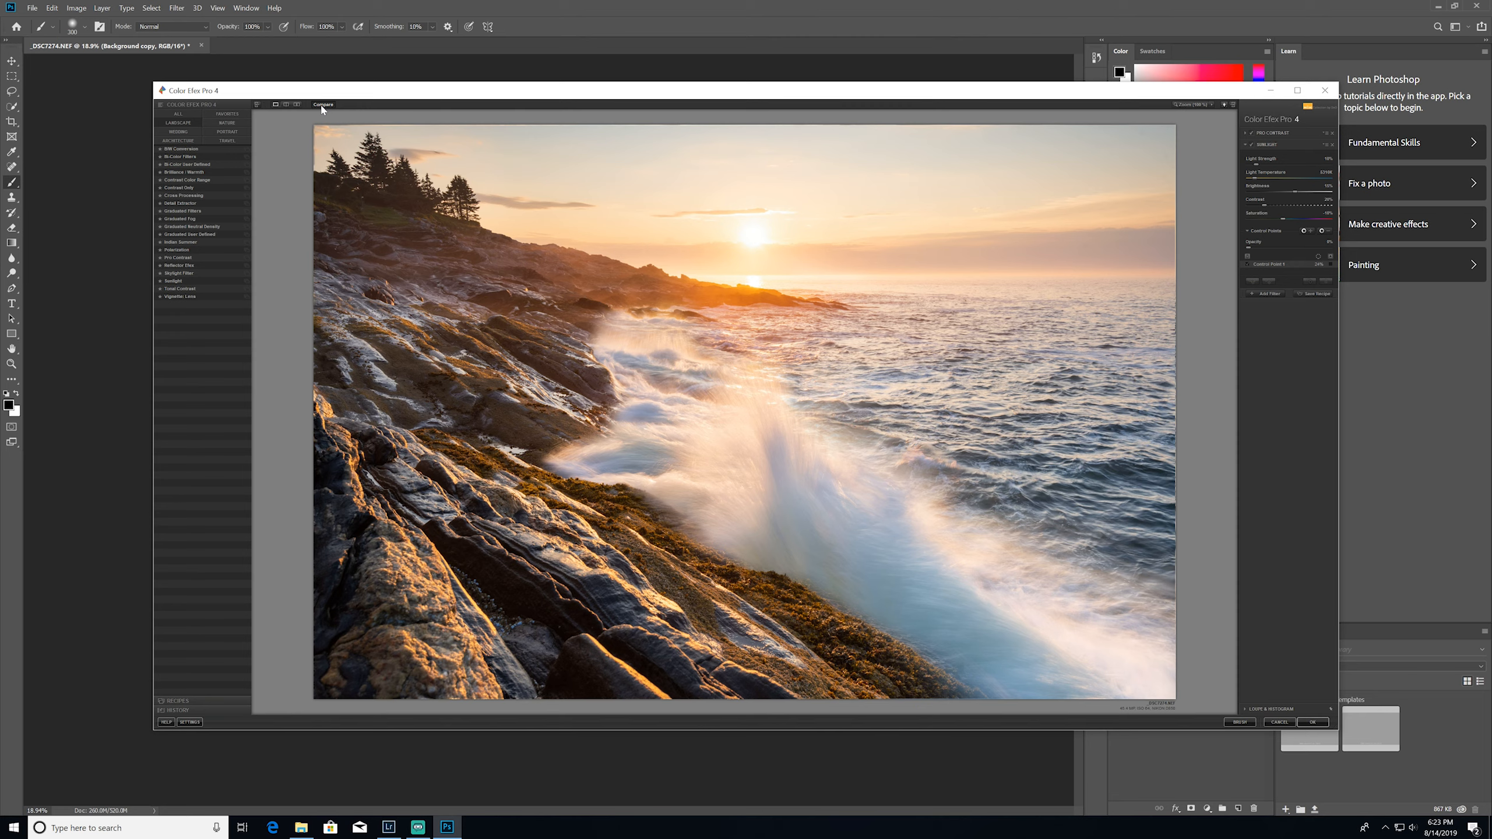
left_click(321, 107)
left_click(323, 107)
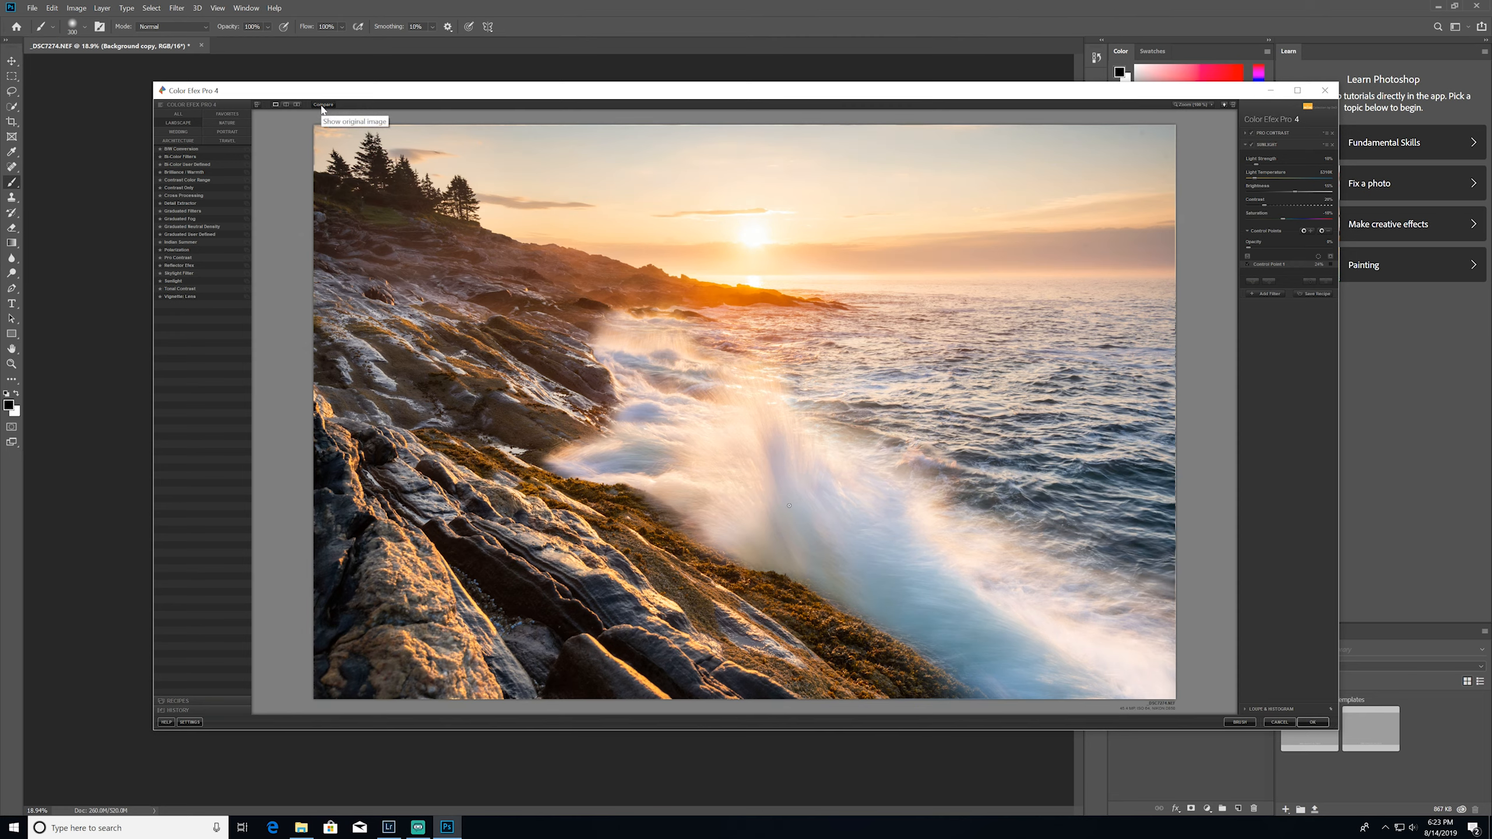
left_click(322, 108)
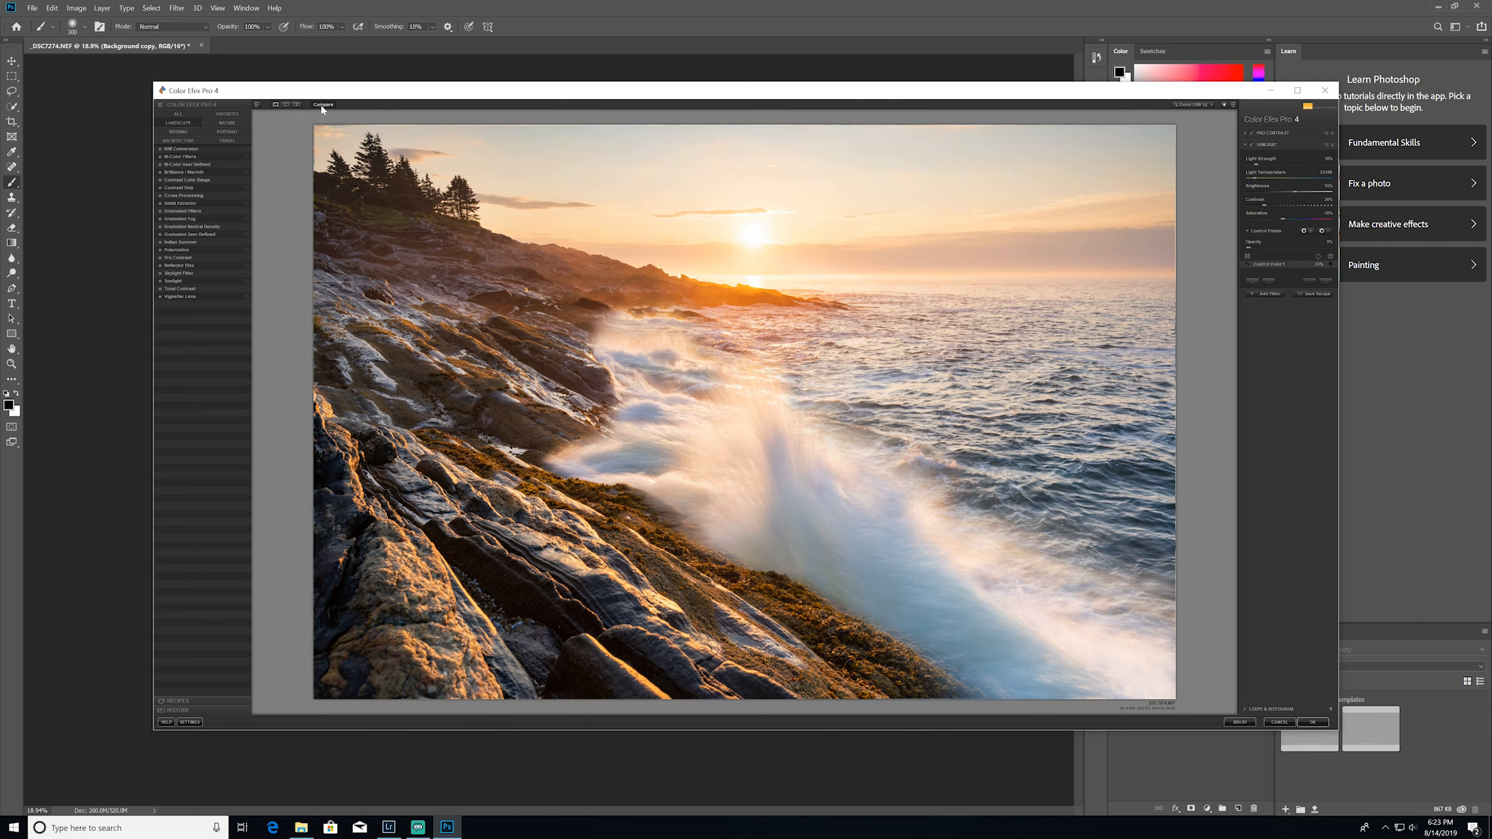
left_click(321, 107)
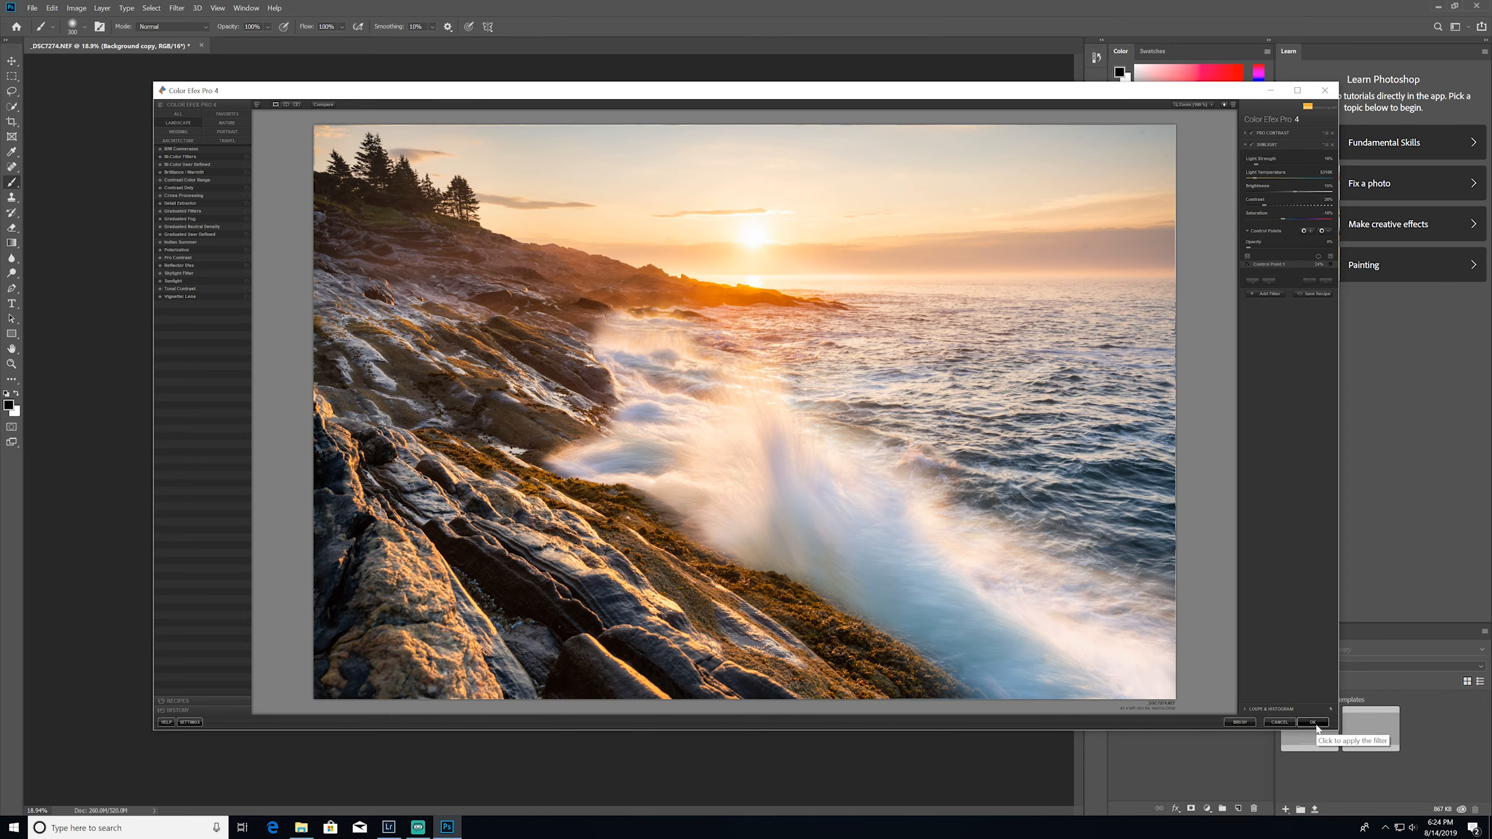
left_click(1316, 726)
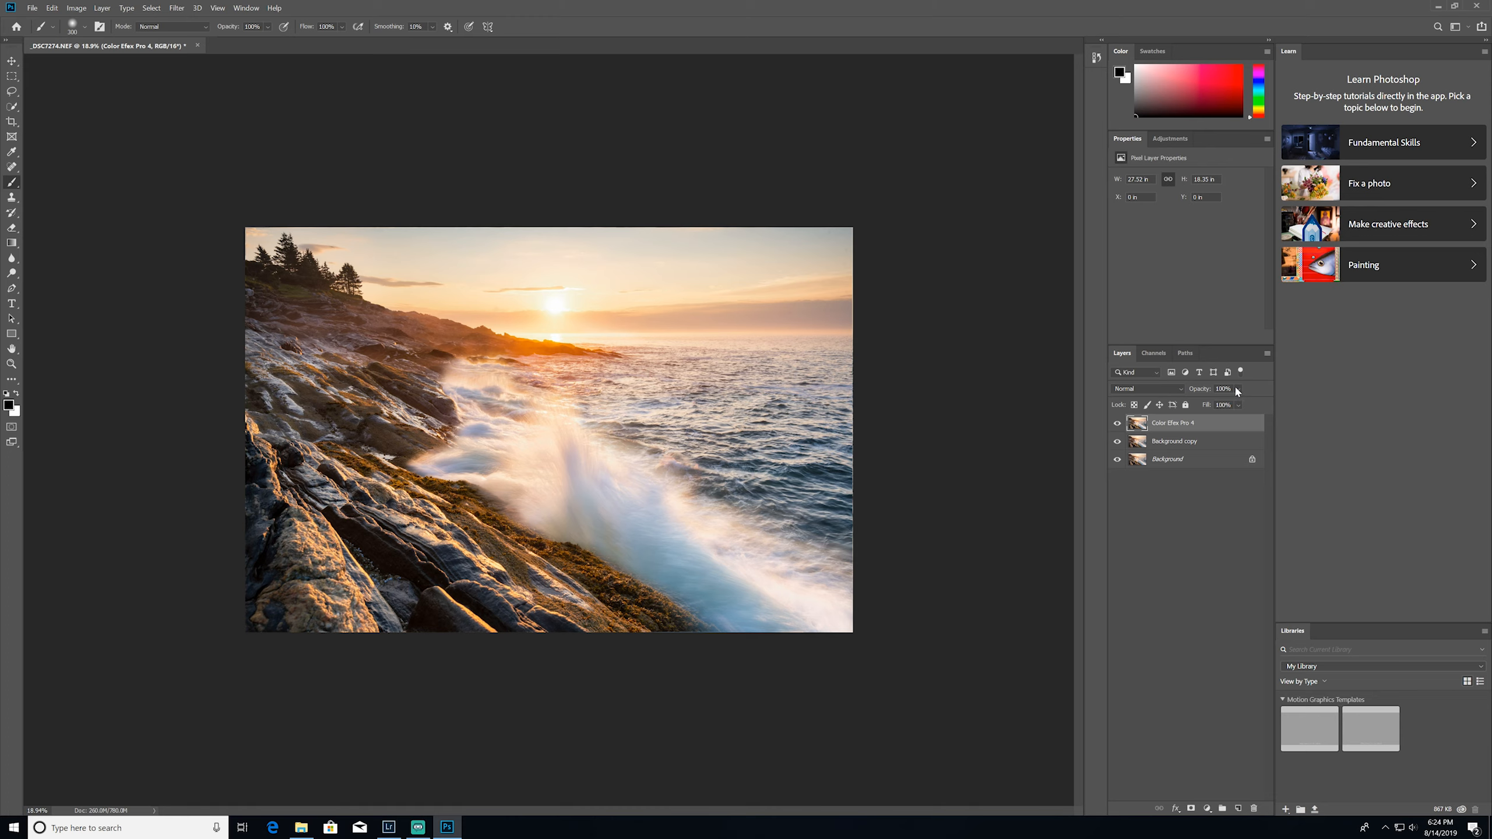
Toggle the visibility of the Color Efex Pro 4 layer to compare before and after, both zoomed out and close up
left_click(1118, 424)
left_click(1118, 423)
left_click(1117, 424)
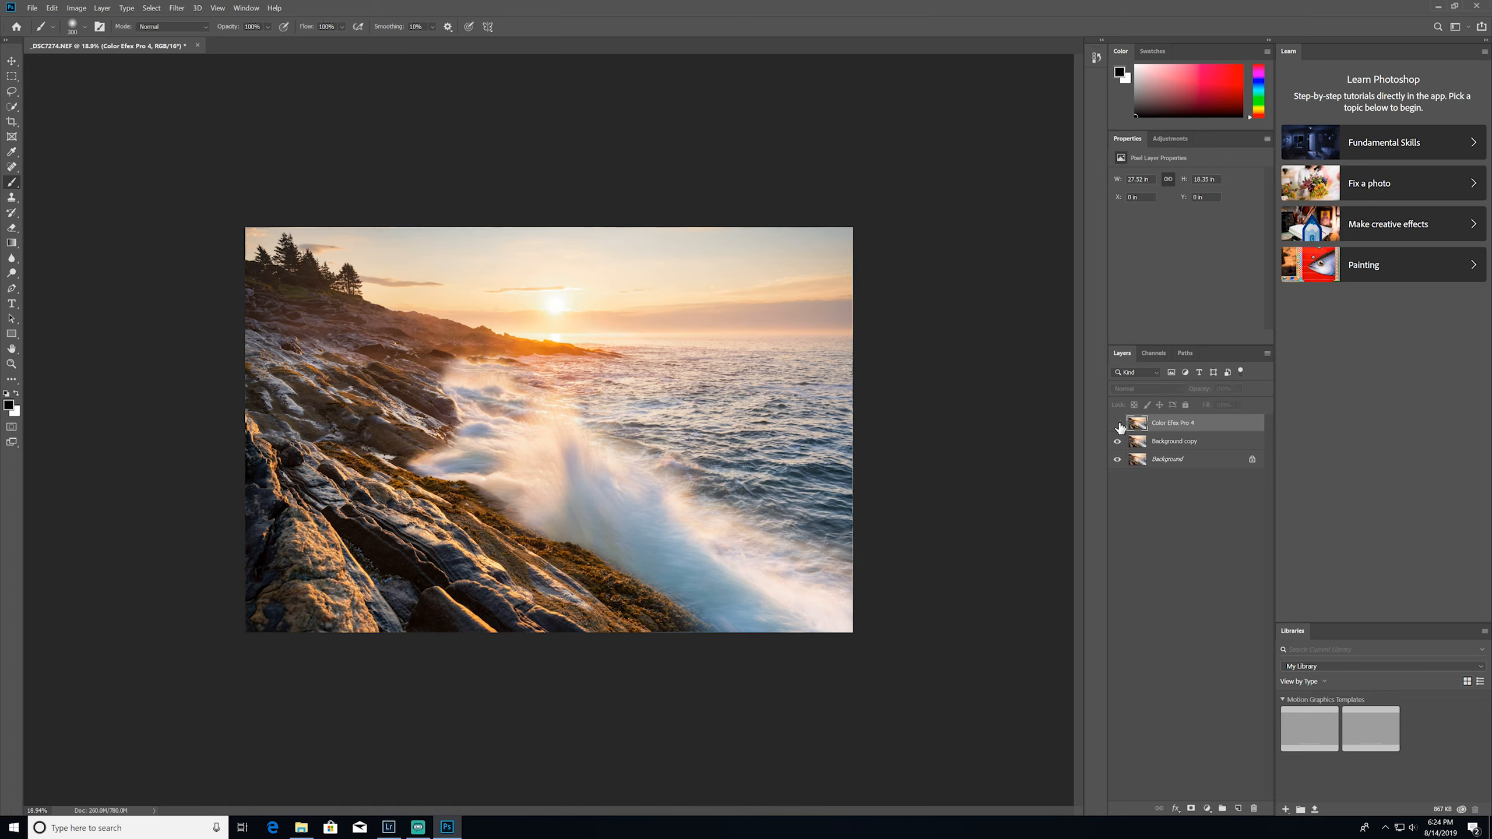
left_click(1118, 424)
scroll(591, 476, "up", 2)
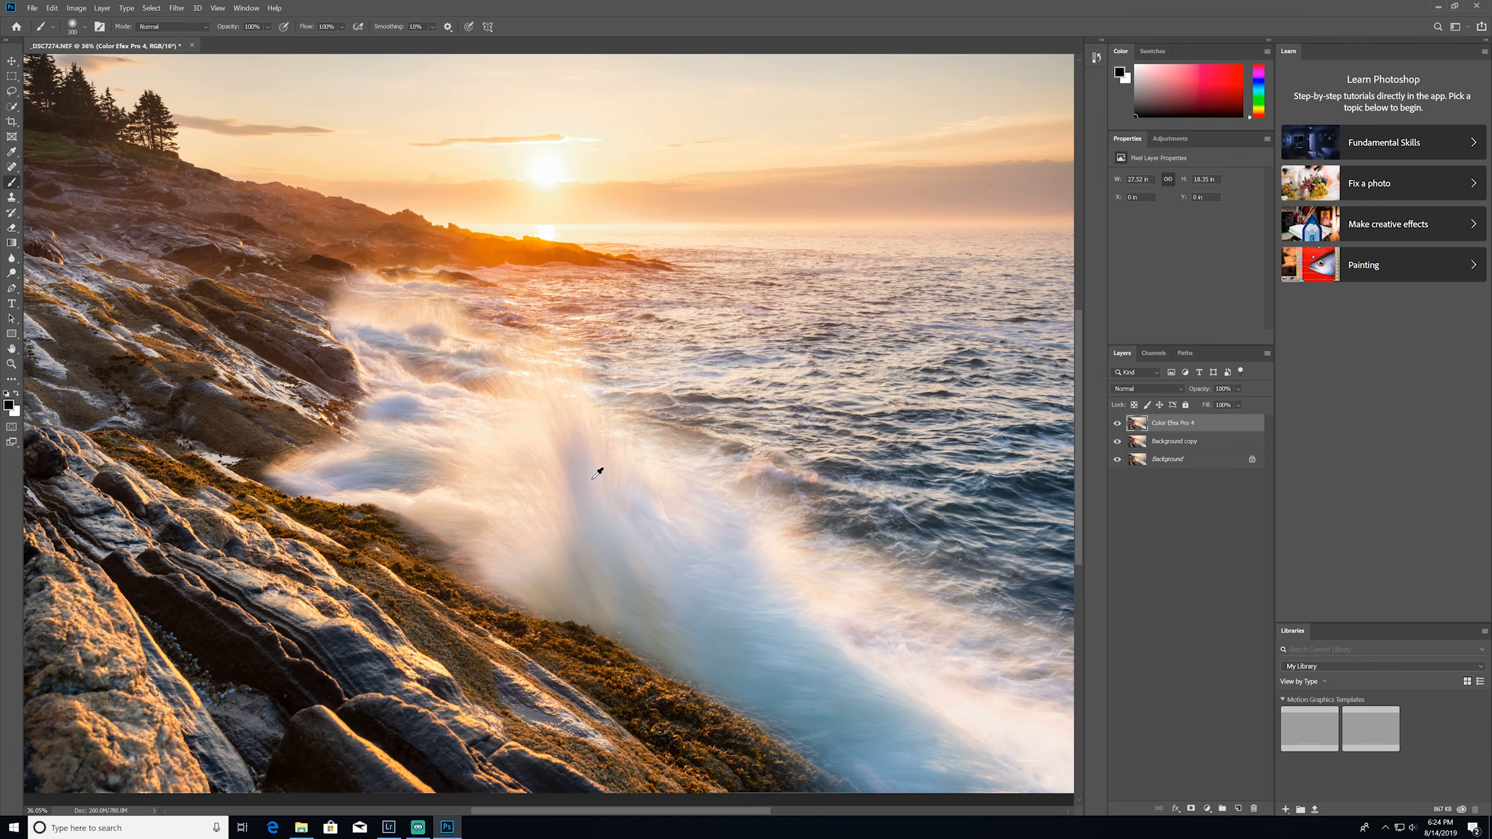
left_click(1117, 423)
left_click(1117, 423)
scroll(992, 418, "down", 2)
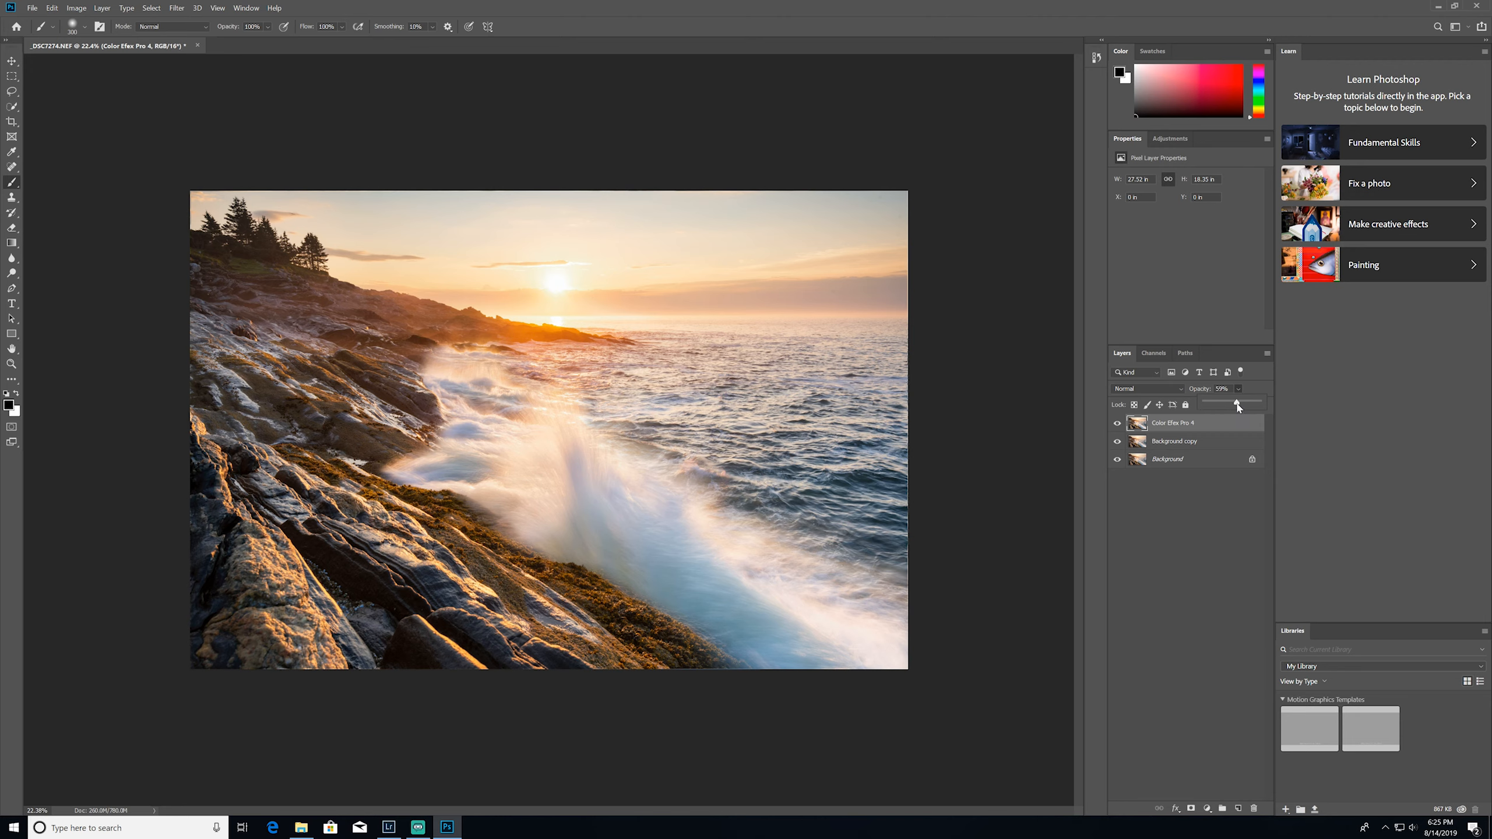
Fade the Color Efex Pro 4 layer to 0% and back to 100% opacity to compare, and hide the Background layer
left_click_drag(1238, 408, 1196, 412)
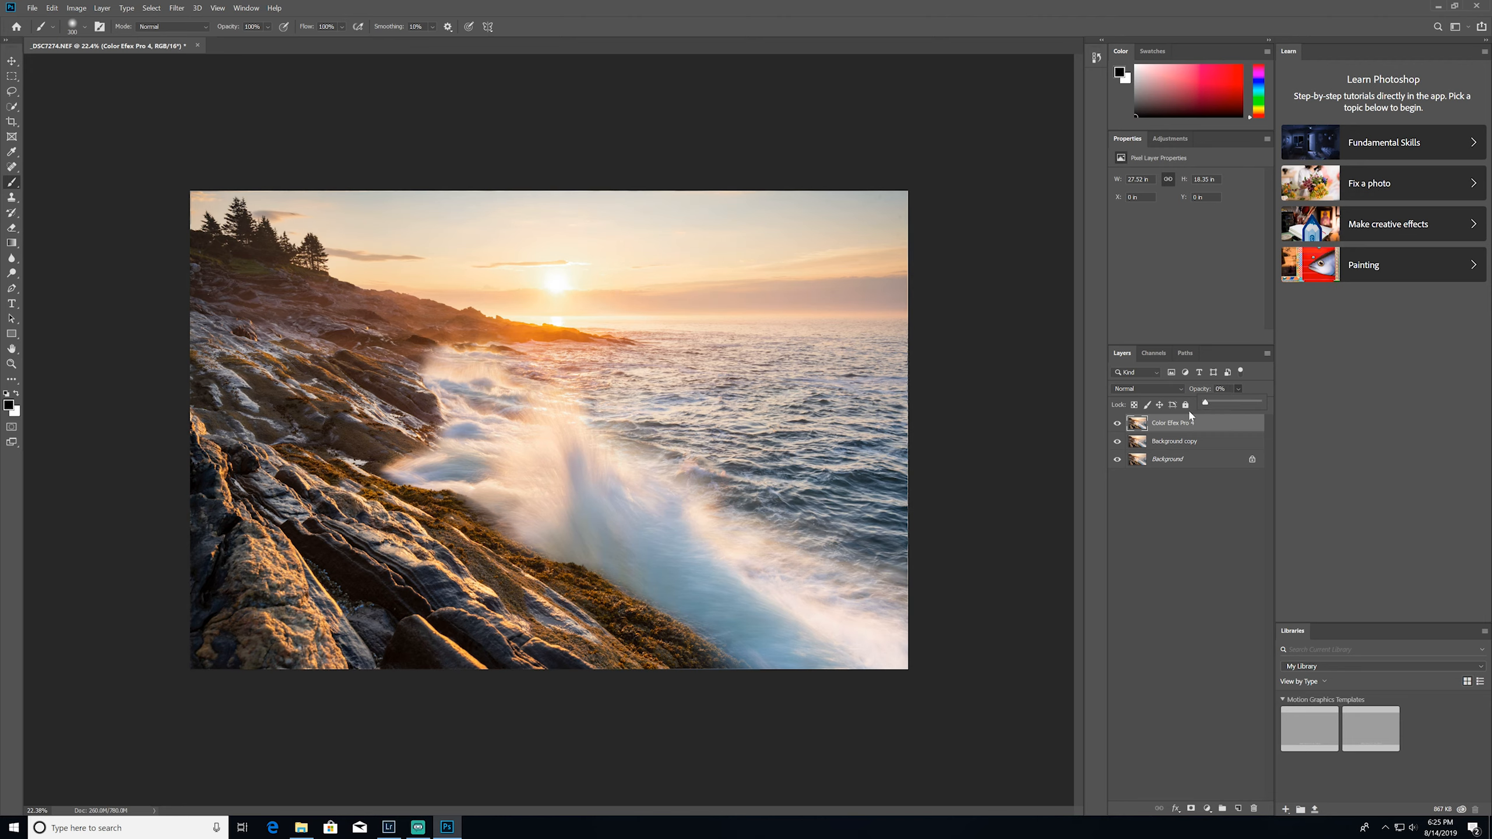
left_click(1117, 459)
left_click(1173, 443)
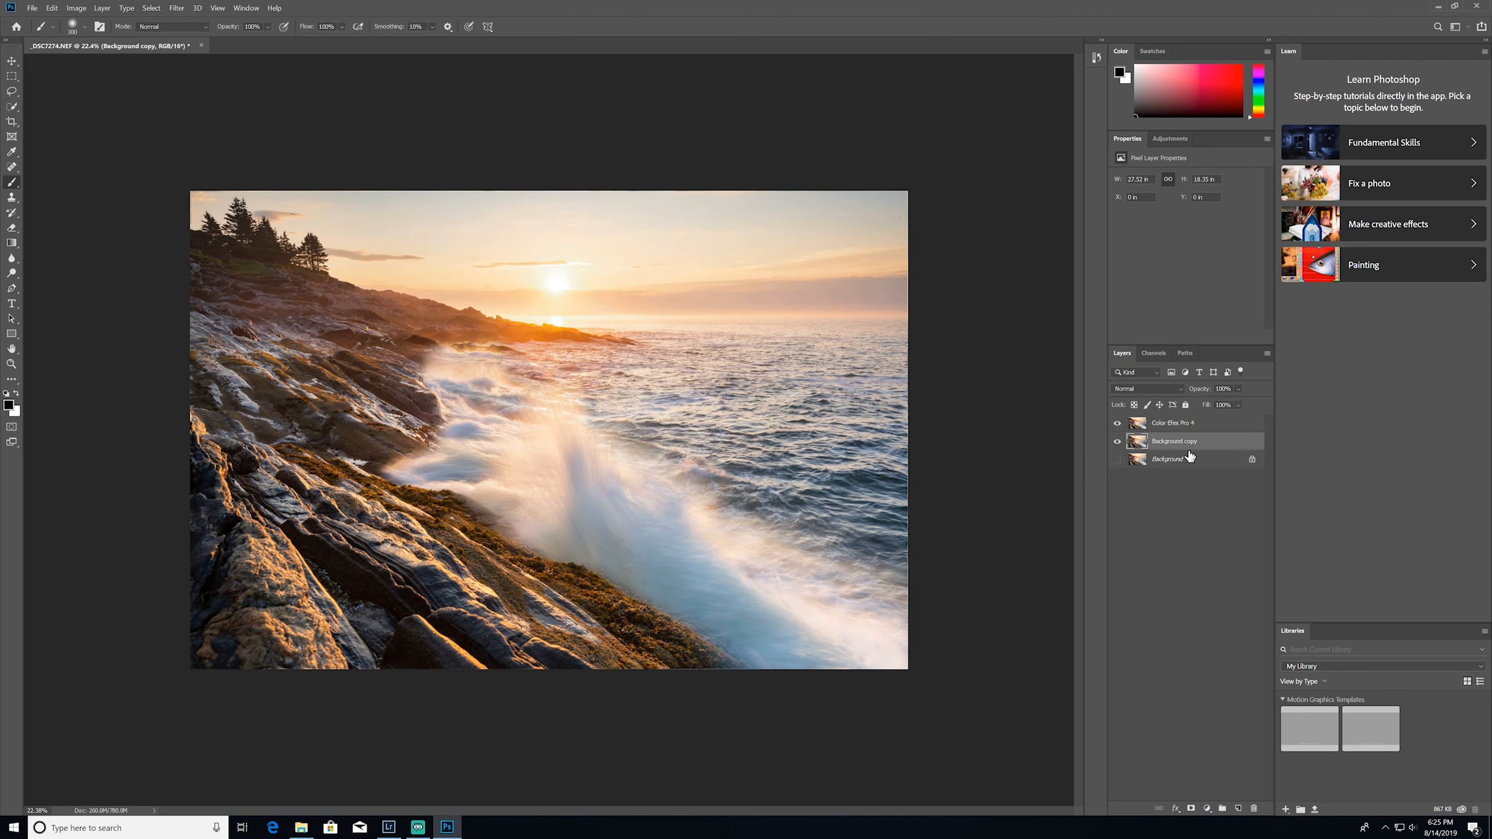
left_click(1181, 423)
left_click_drag(1214, 407, 1275, 405)
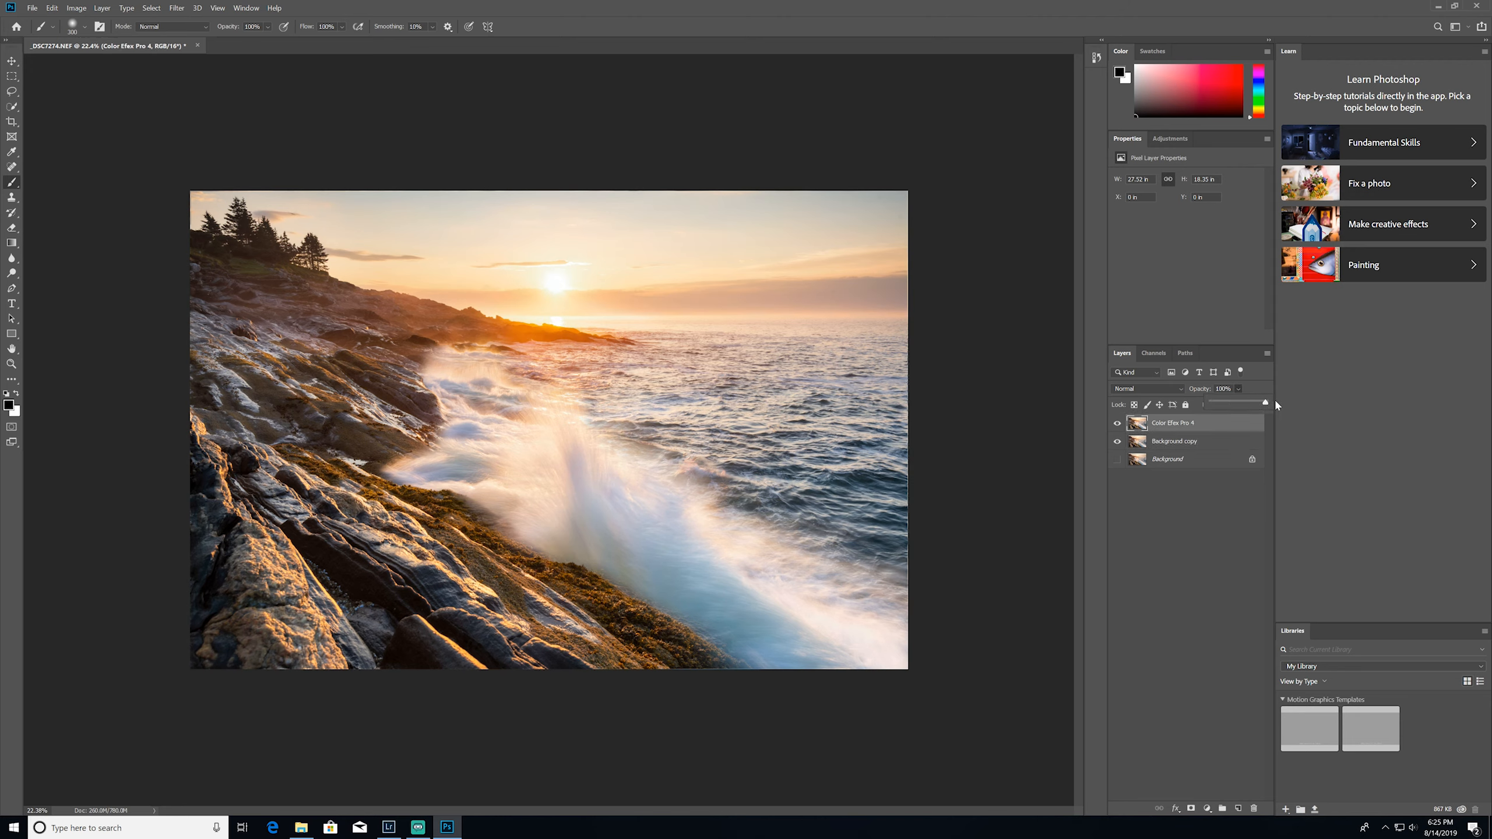
left_click_drag(1276, 403, 1263, 403)
left_click(1119, 426)
left_click(1119, 425)
Flatten the image, discarding the hidden layer, and duplicate the resulting Background layer
left_click(1175, 444, "shift")
right_click(1170, 448)
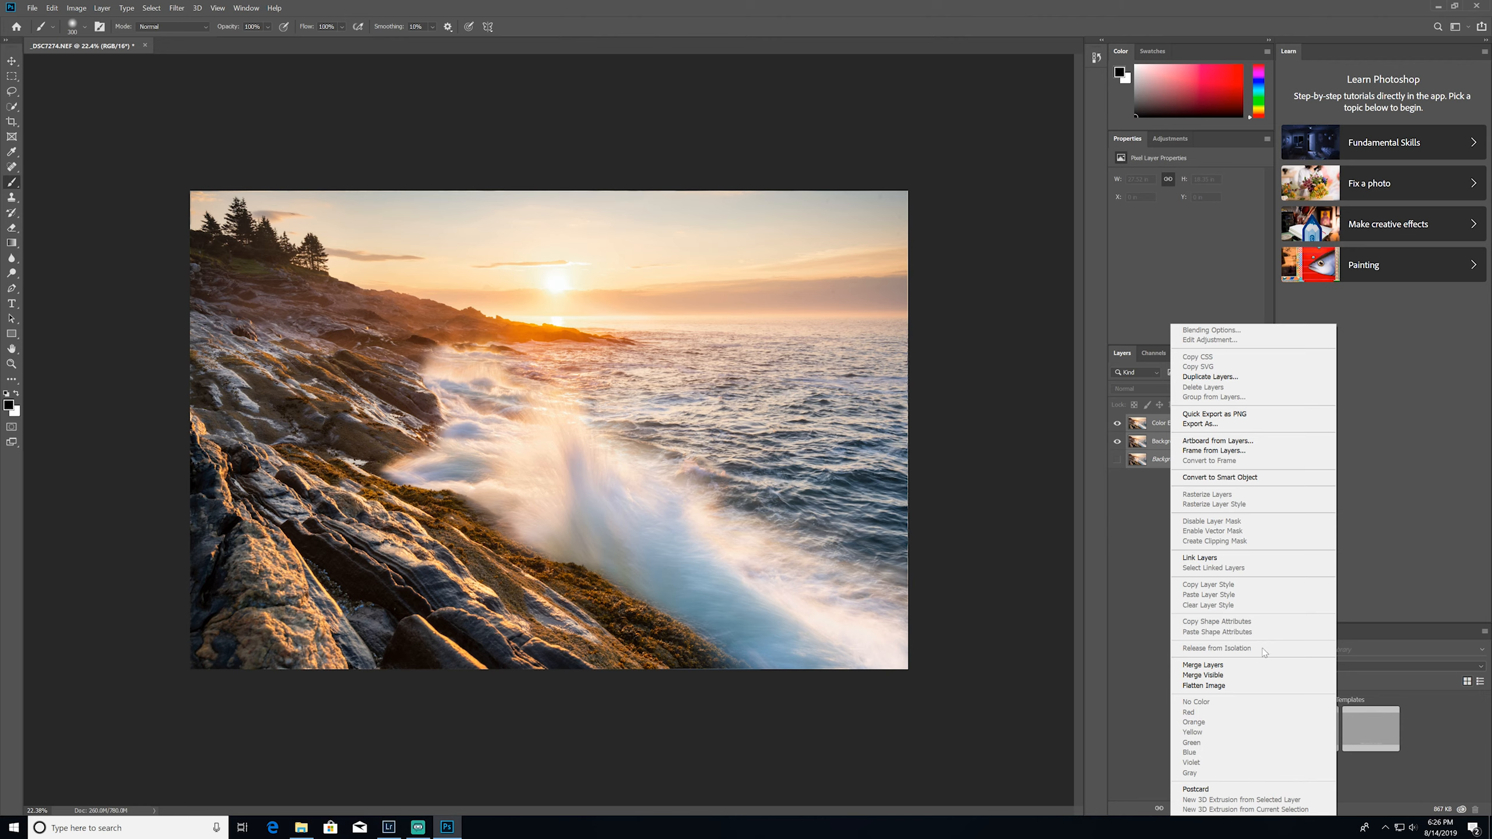
left_click(1198, 686)
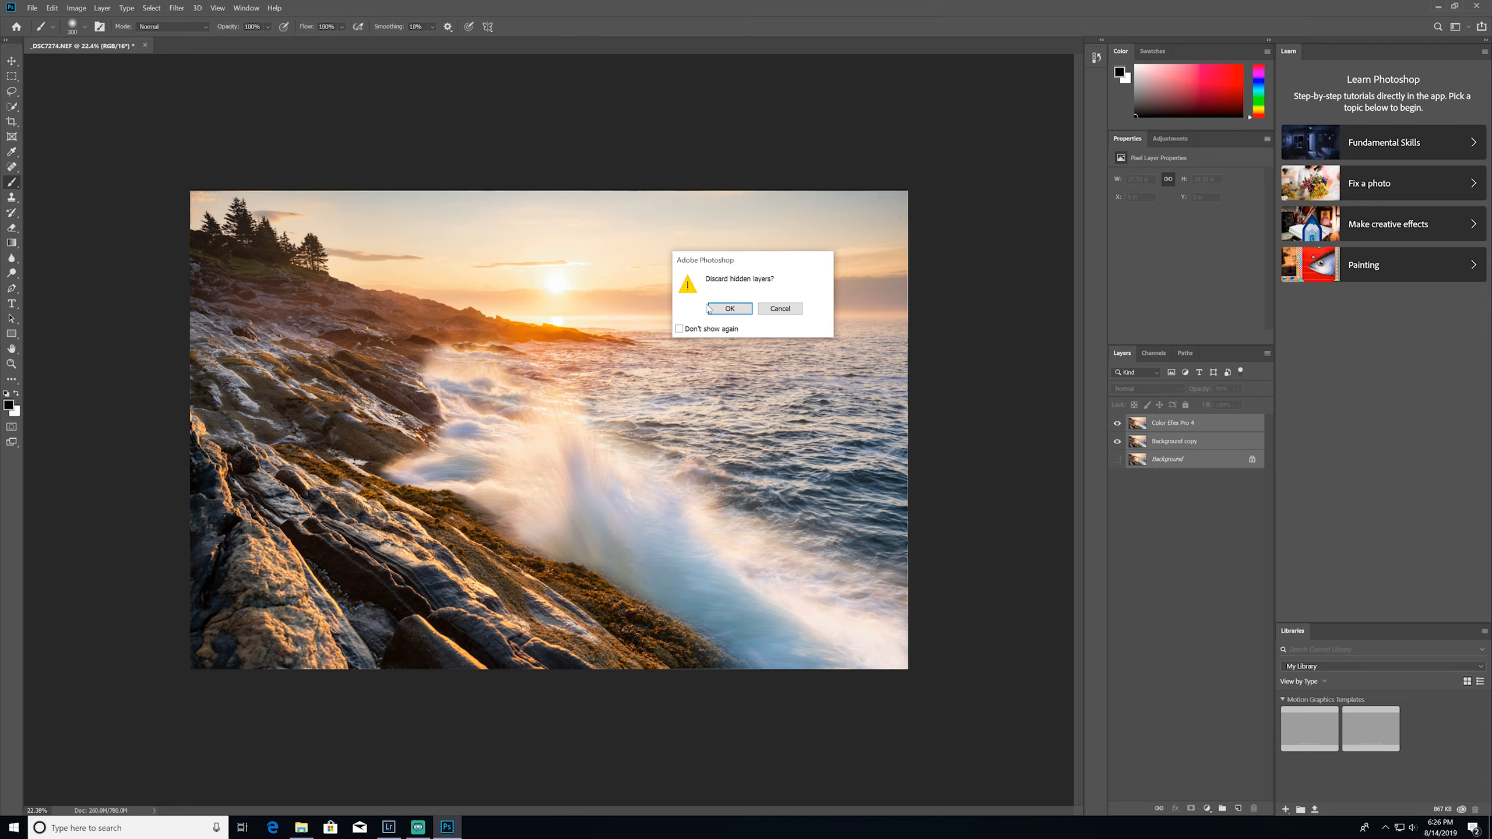
left_click(730, 308)
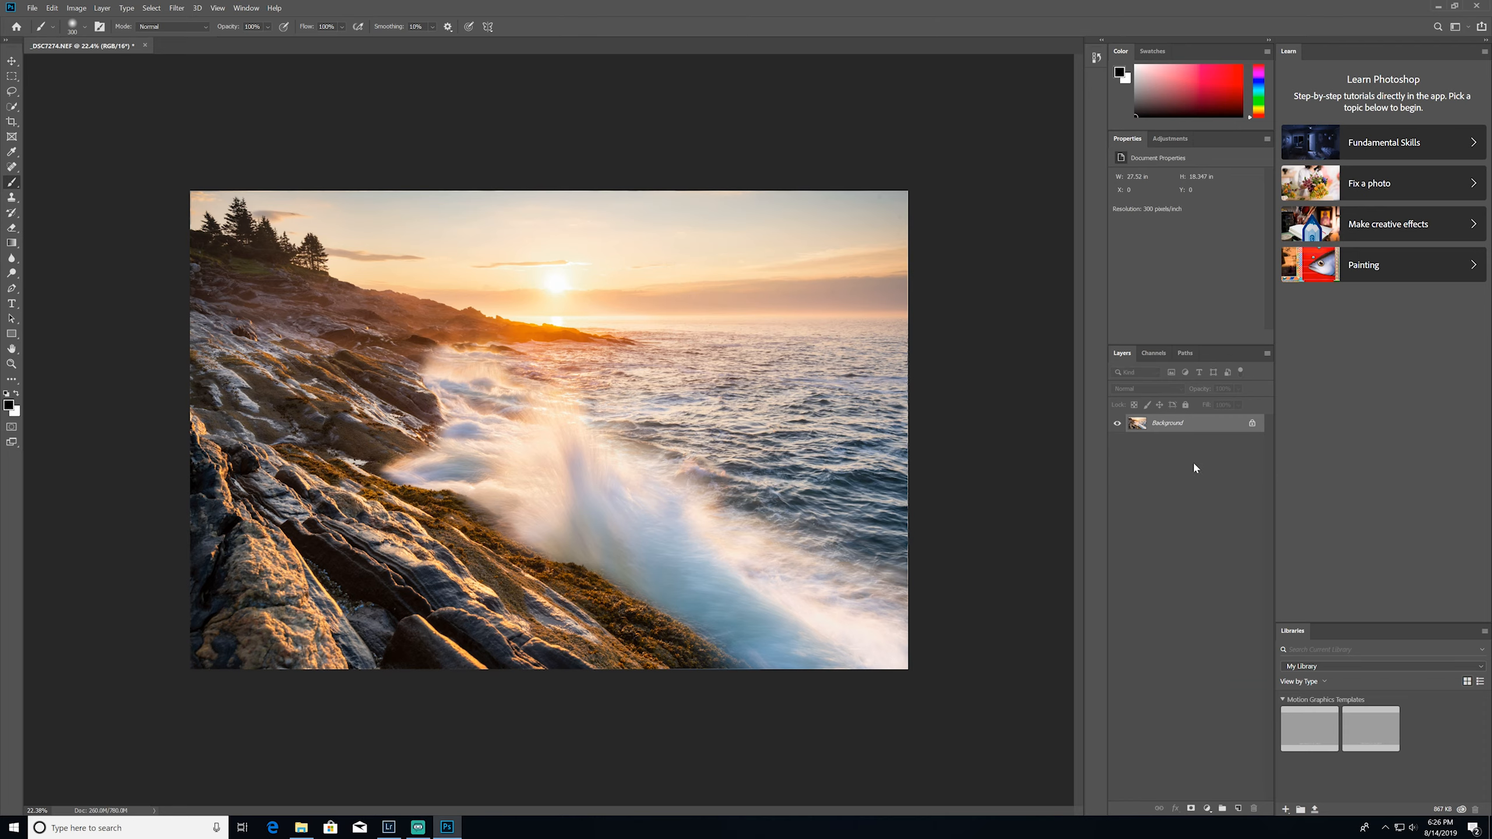
left_click_drag(1178, 423, 1238, 809)
Examine the horizon, sky and open sea close up for spots and flaws
scroll(629, 356, "up", 8)
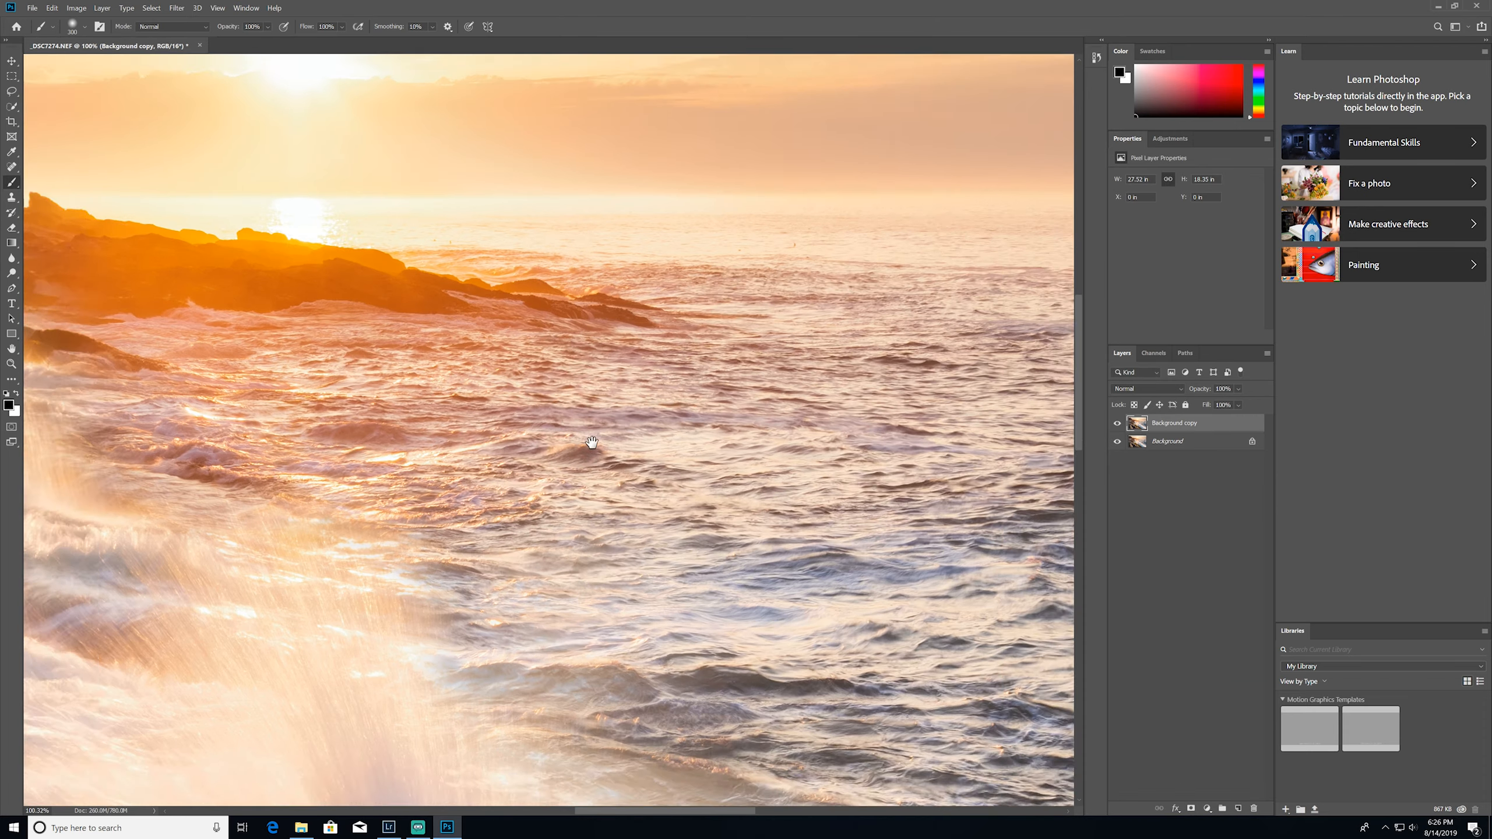
left_click_drag(649, 409, 544, 469)
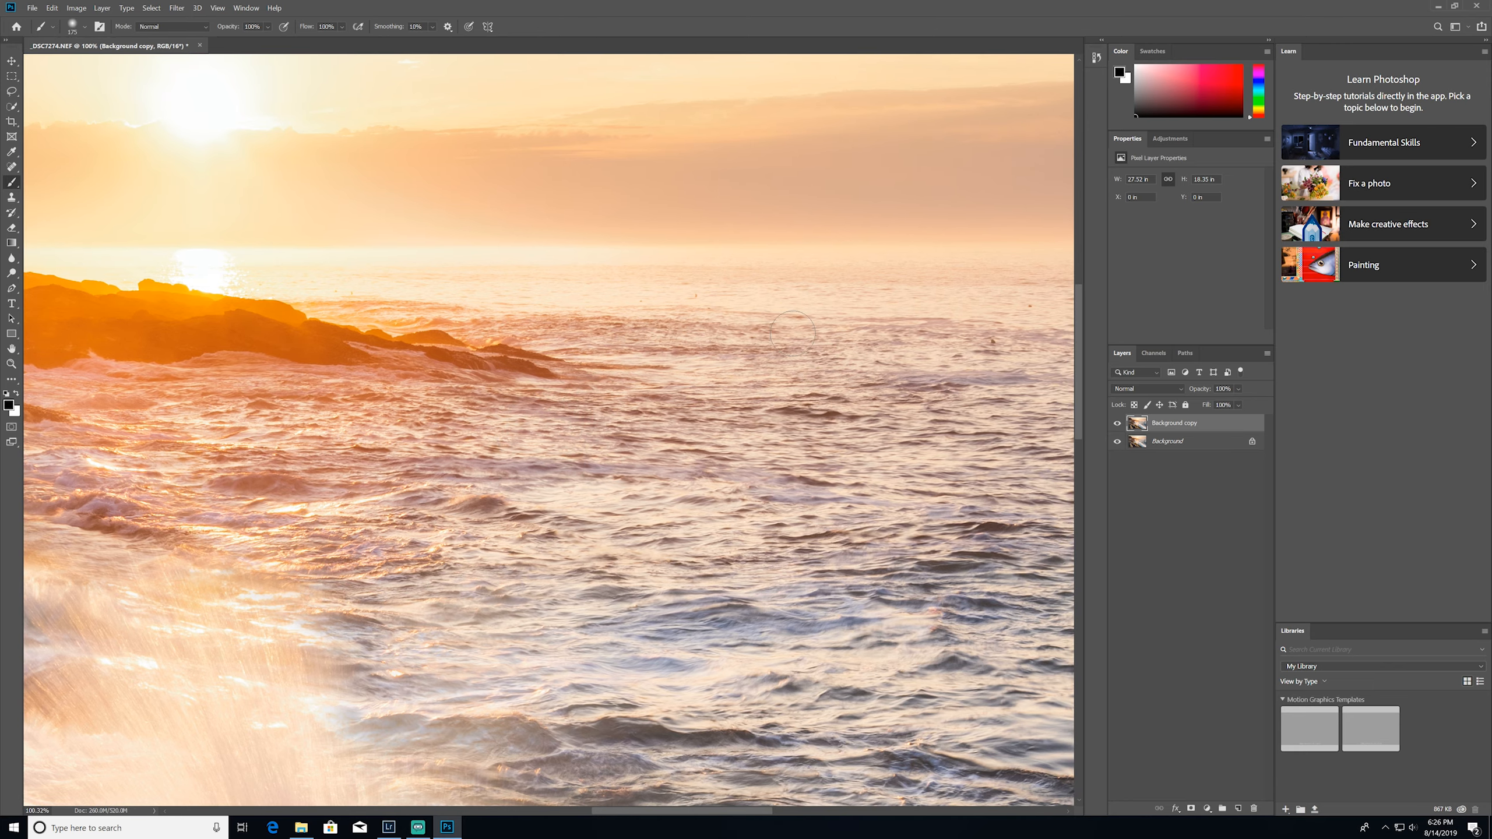
key("bracketleft")
scroll(874, 347, "down", 5)
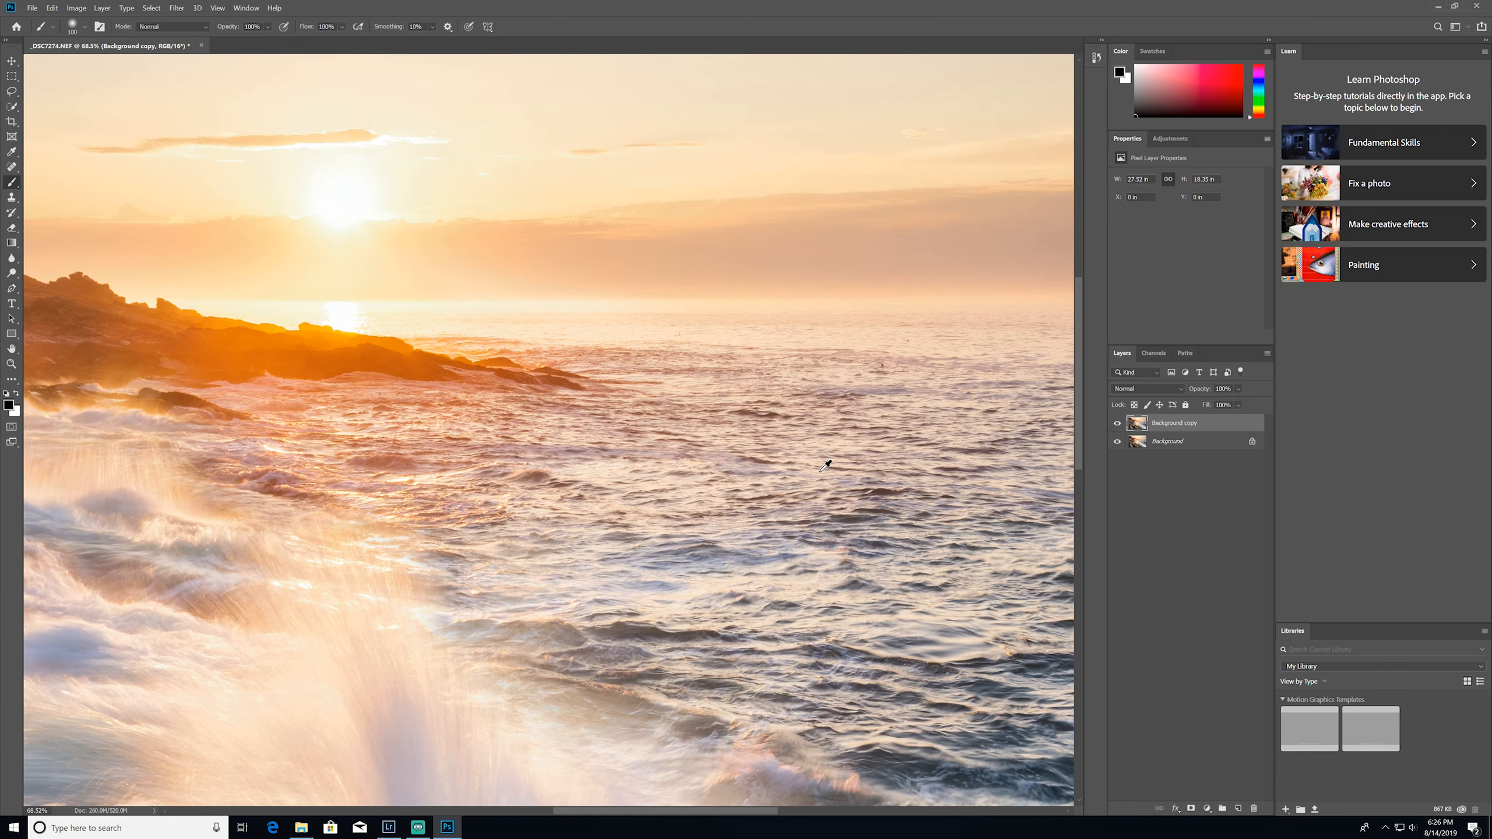
left_click_drag(885, 400, 693, 481)
key("ctrl+z")
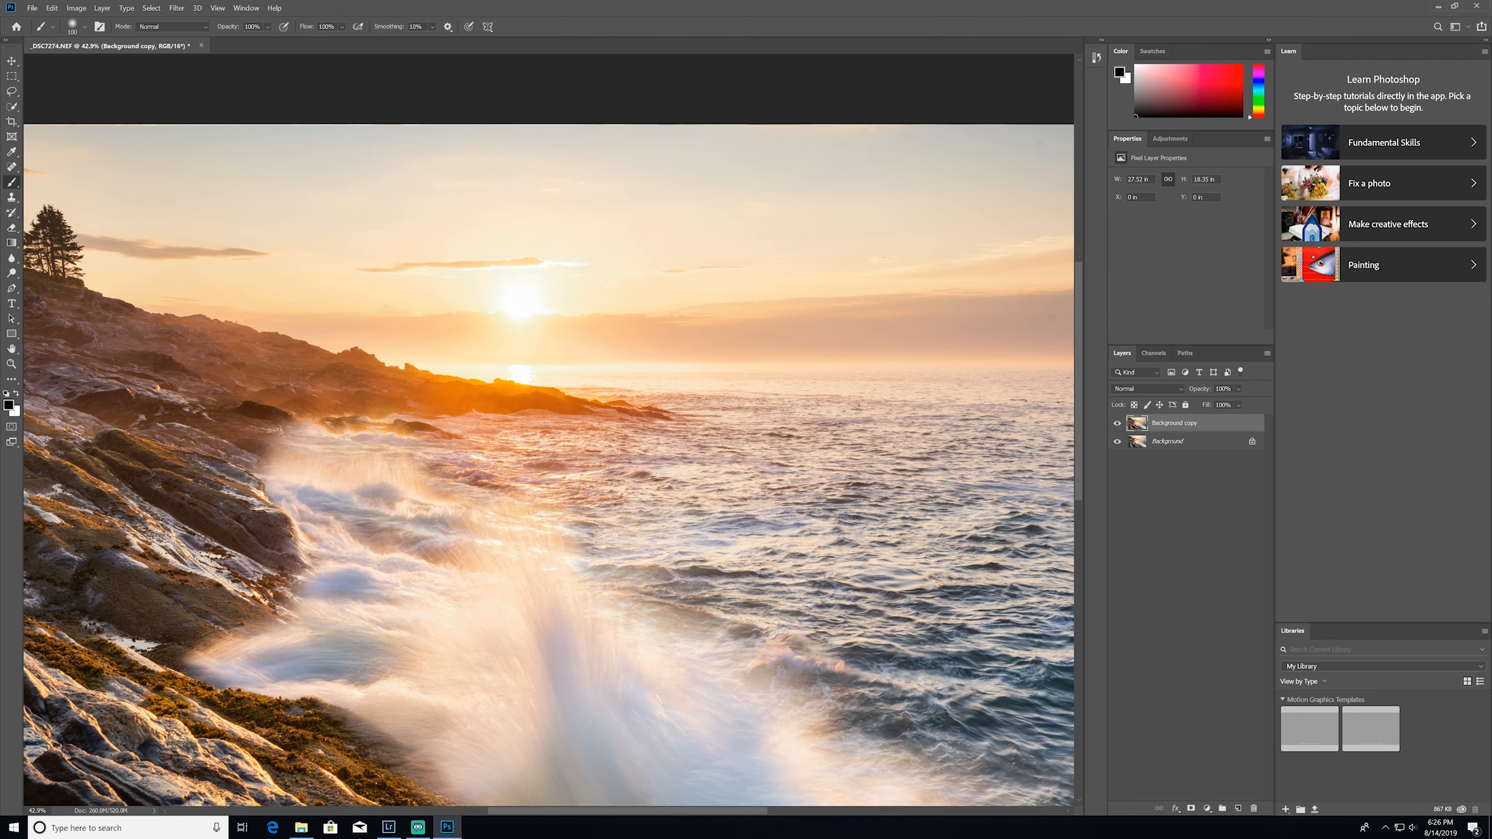
key("x")
scroll(1032, 323, "up", 2)
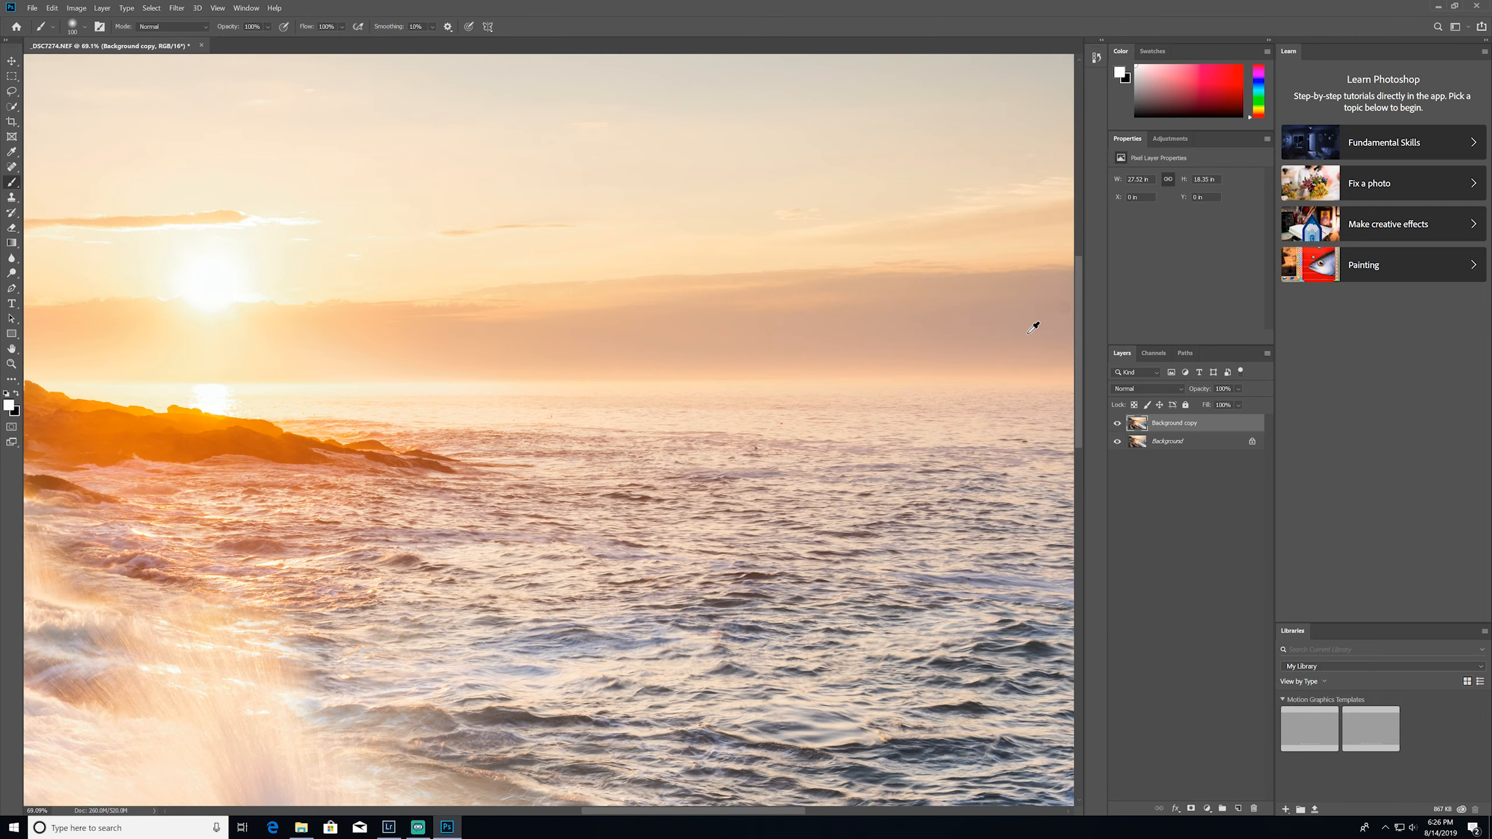
left_click_drag(1033, 323, 681, 370)
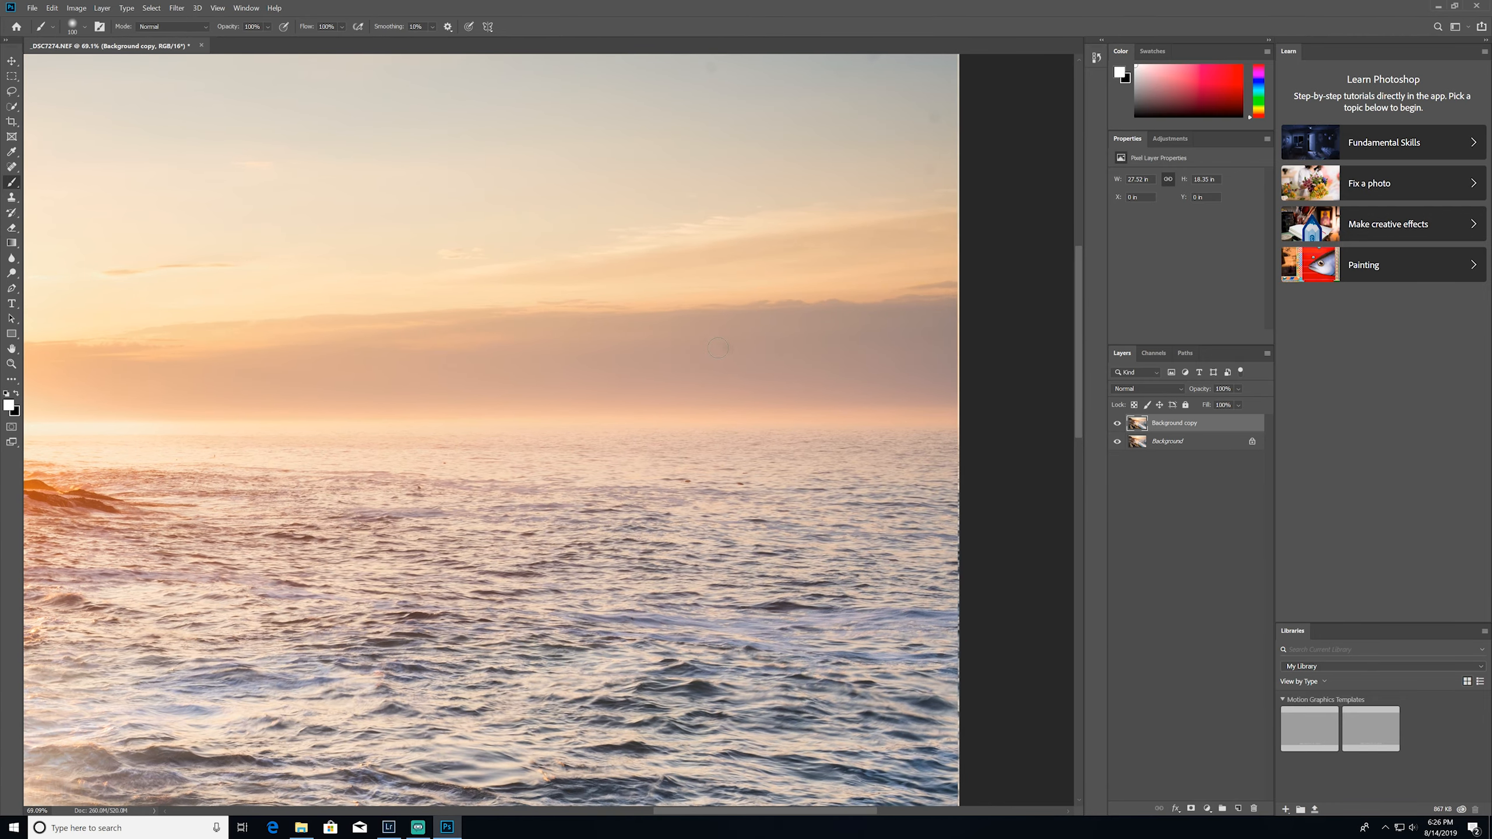
scroll(718, 347, "up", 5)
left_click_drag(739, 599, 913, 322)
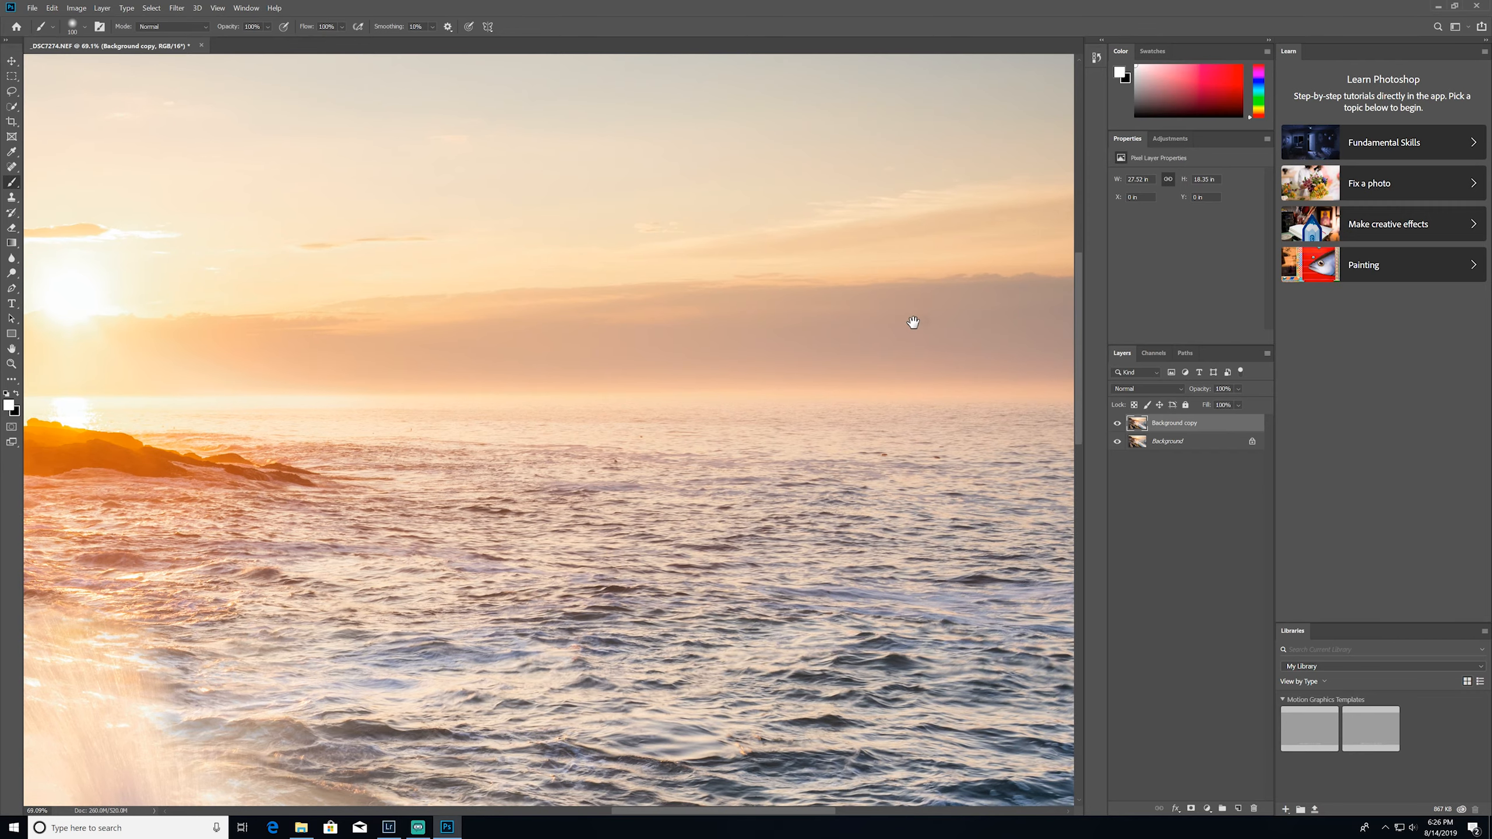
Inspect the headland, wave splash, rocks and lower image border close up for flaws
left_click_drag(639, 512, 818, 275)
left_click_drag(282, 423, 840, 235)
left_click_drag(194, 502, 803, 618)
left_click_drag(764, 311, 738, 720)
left_click_drag(723, 497, 482, 446)
left_click_drag(697, 469, 527, 308)
left_click_drag(590, 531, 491, 289)
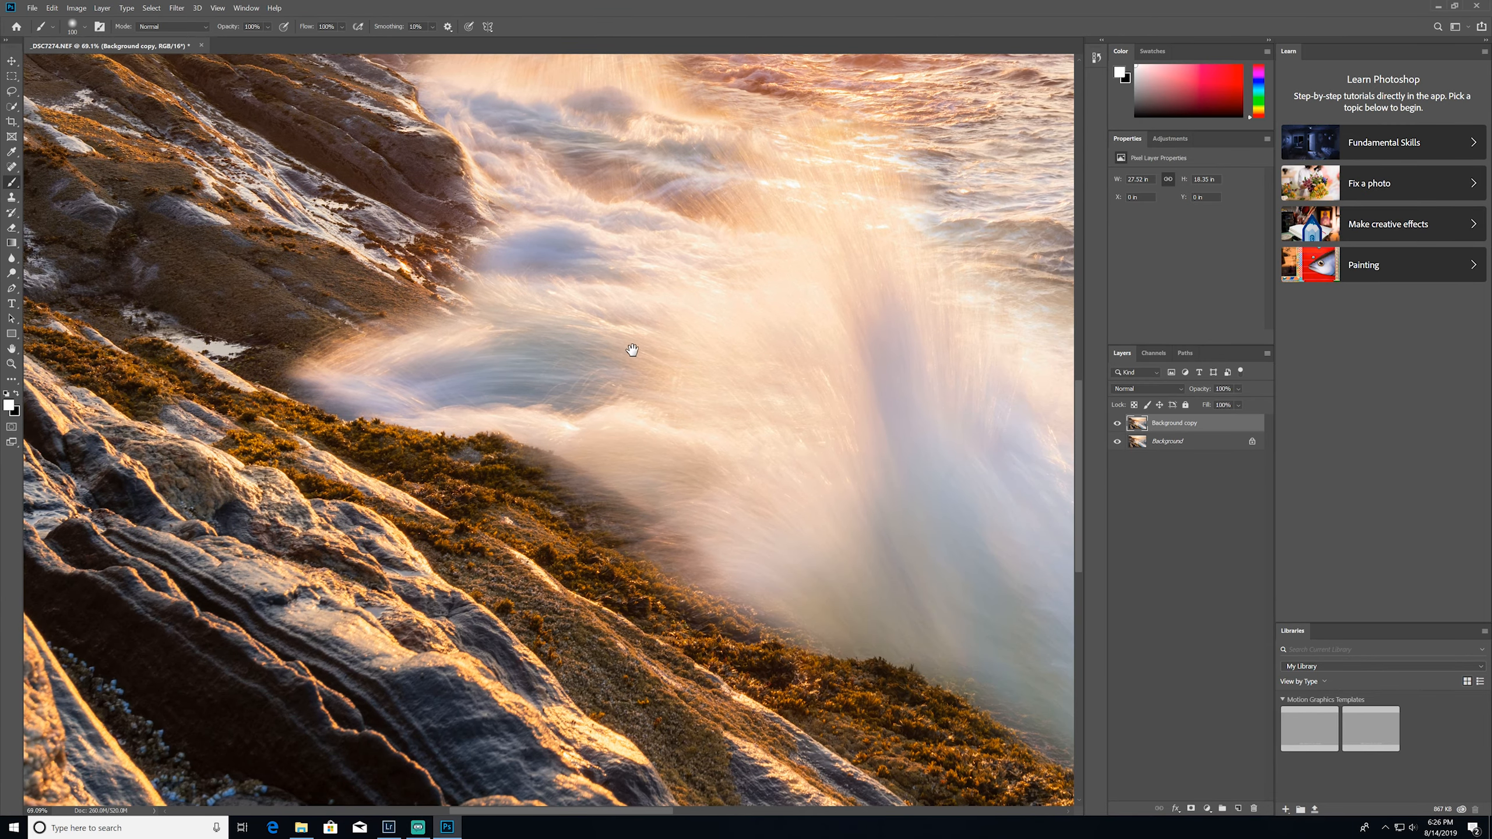
left_click_drag(624, 395, 376, 200)
left_click_drag(672, 490, 483, 348)
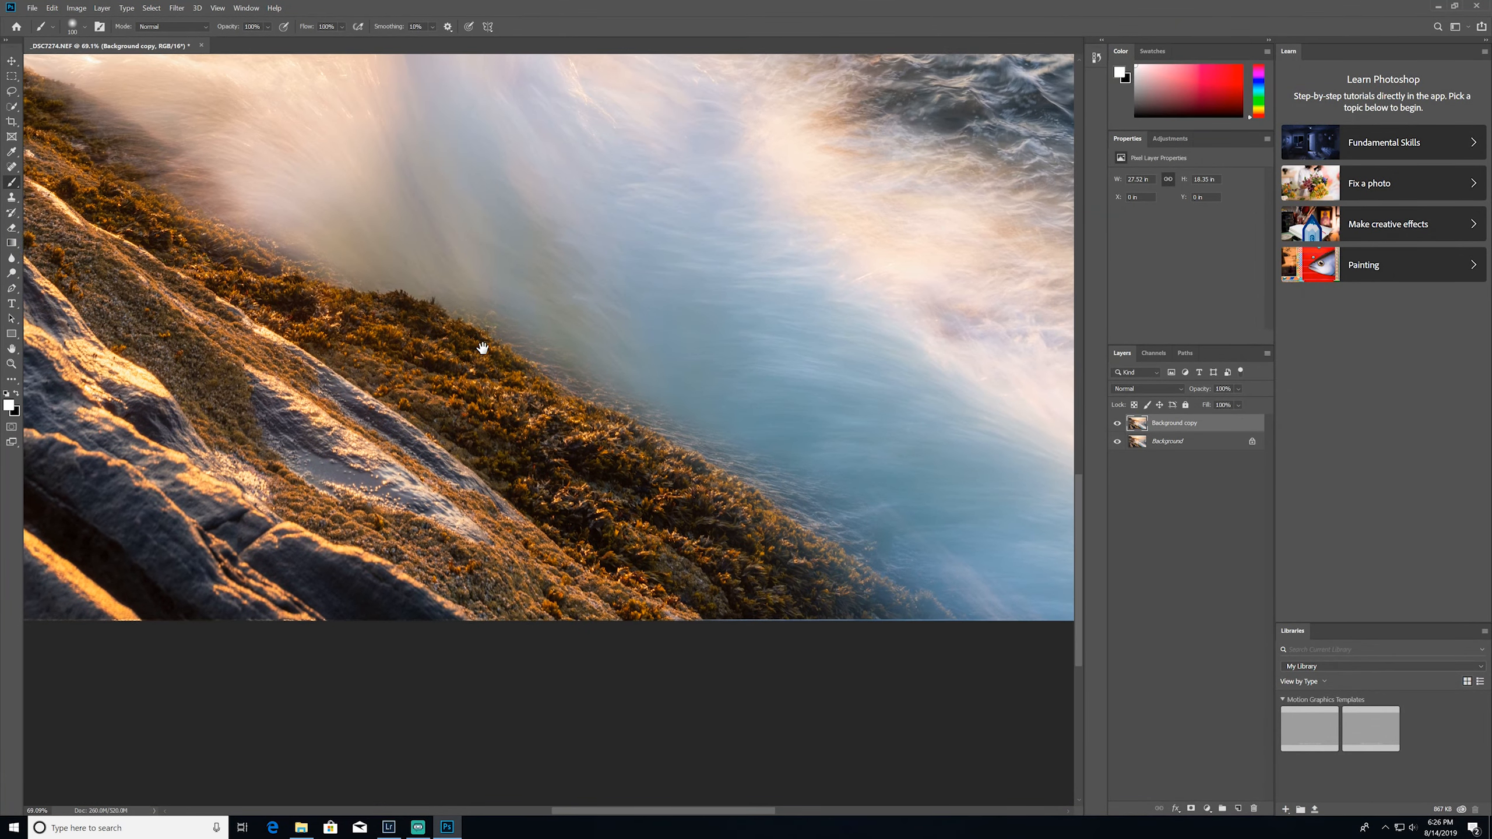
left_click_drag(629, 326, 562, 298)
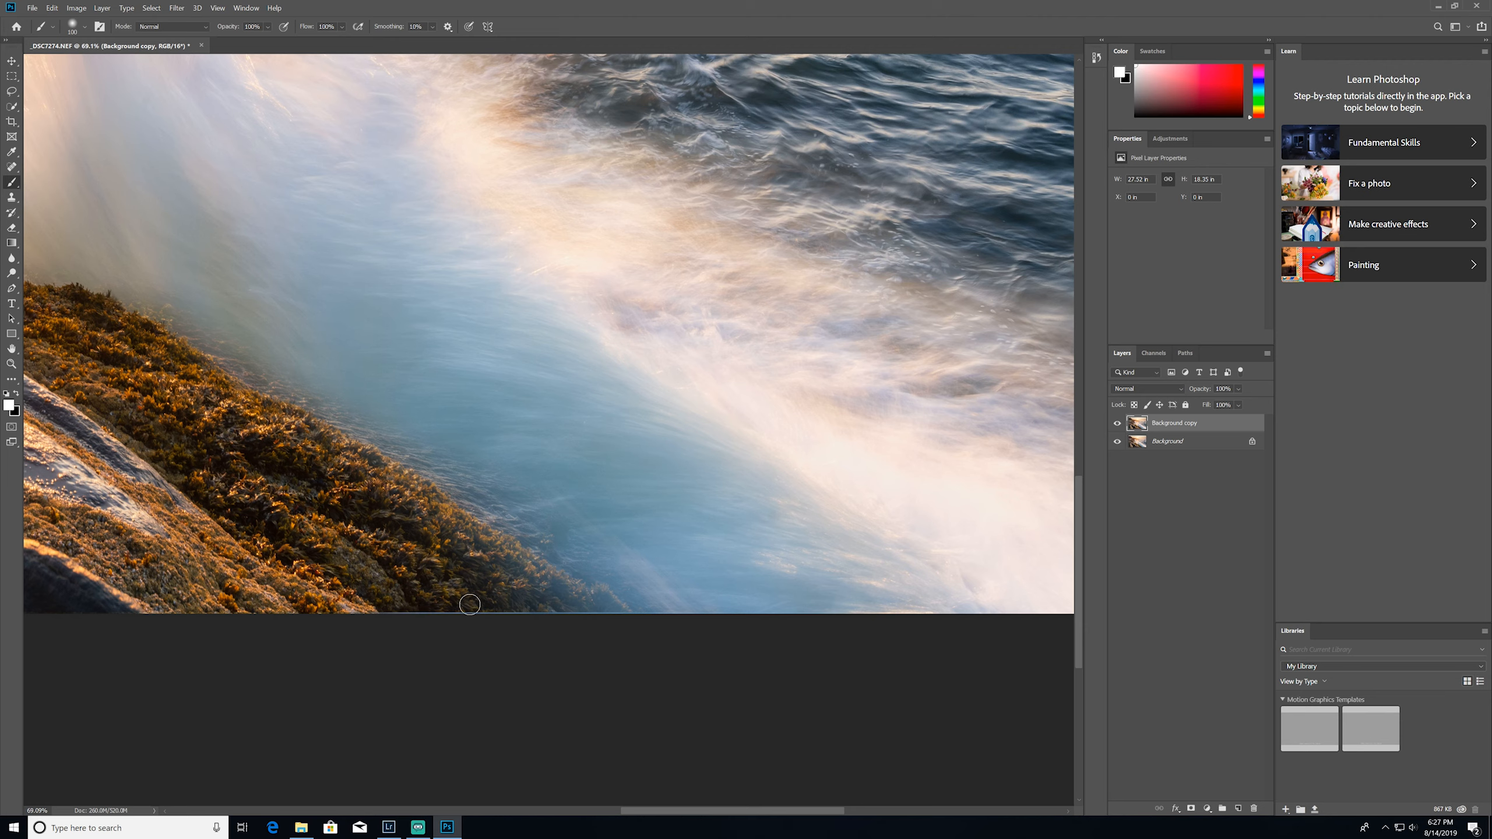
Start a crop and trim a very thin strip off the photo's bottom and right edges
left_click(11, 121)
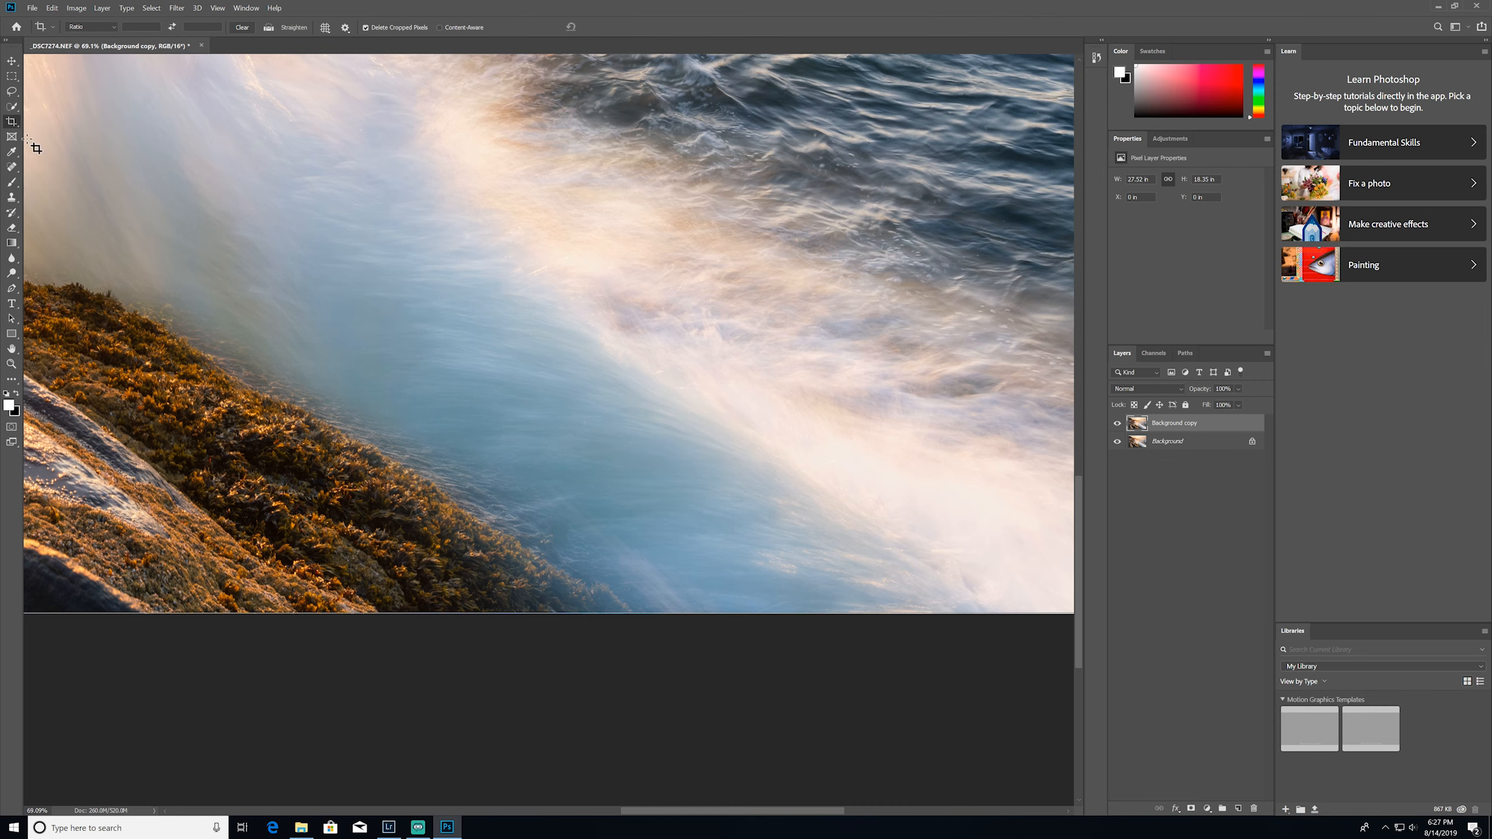
left_click_drag(397, 613, 477, 725)
left_click_drag(716, 725, 163, 656)
left_click_drag(502, 624, 349, 726)
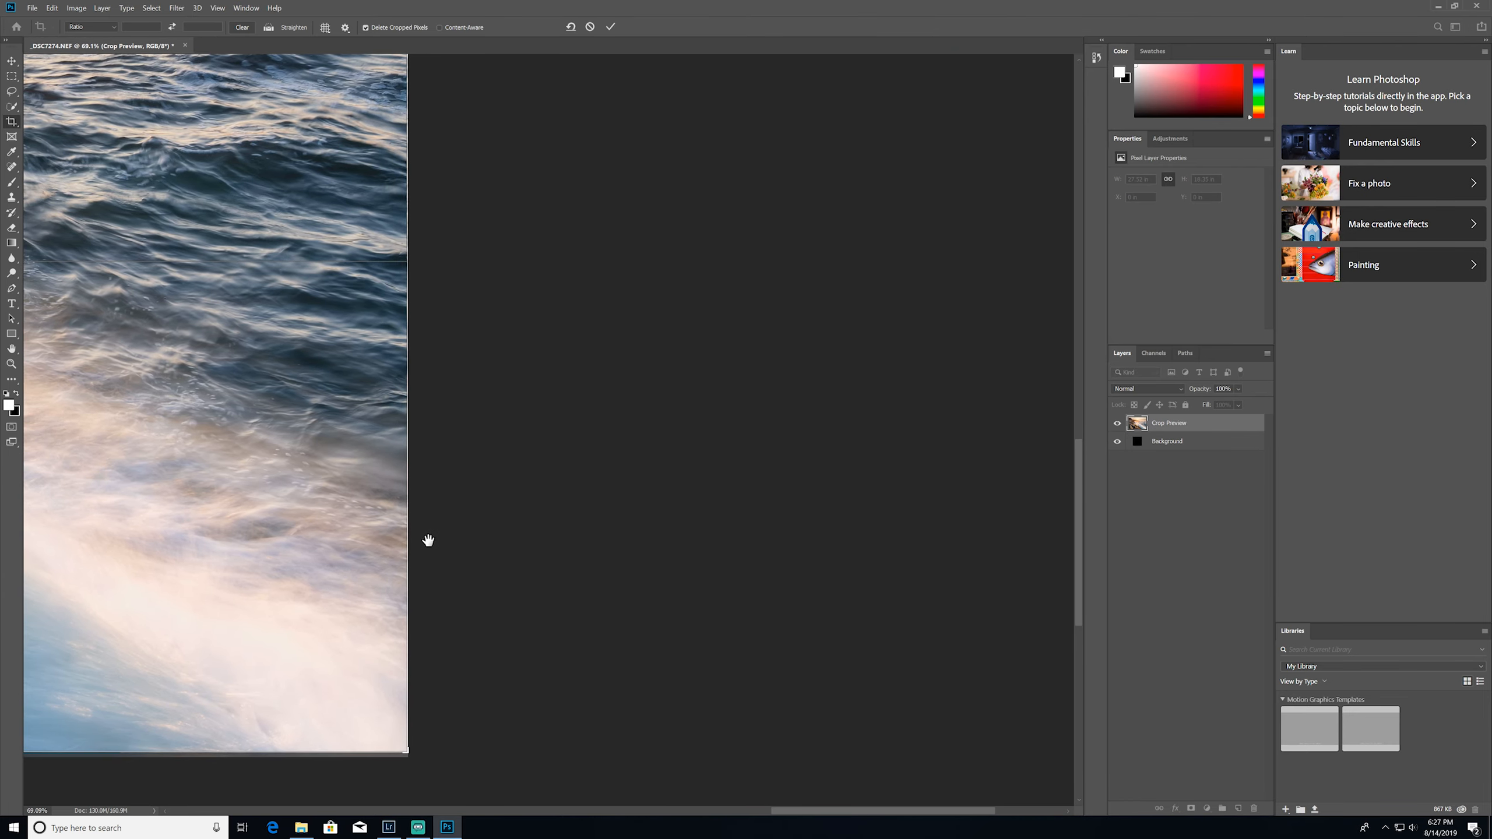
left_click_drag(428, 541, 492, 799)
left_click_drag(536, 519, 582, 607)
Trim a very thin strip off the photo's left and top edges and apply the crop at 27.46 × 18.26 in
left_click_drag(582, 549, 579, 836)
left_click_drag(531, 376, 1187, 572)
left_click_drag(112, 483, 656, 506)
left_click_drag(62, 491, 1069, 483)
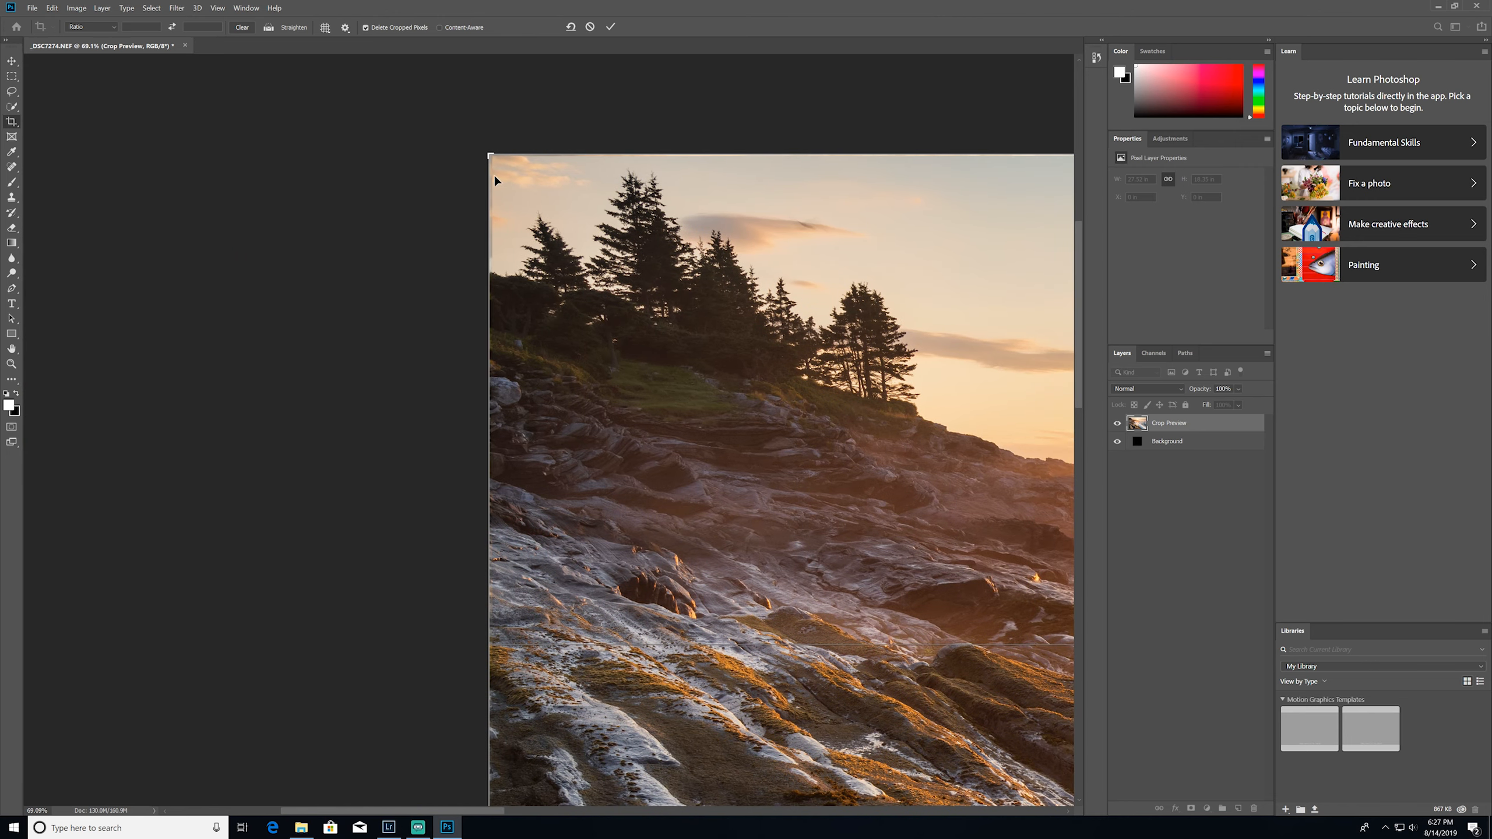
left_click_drag(484, 197, 487, 196)
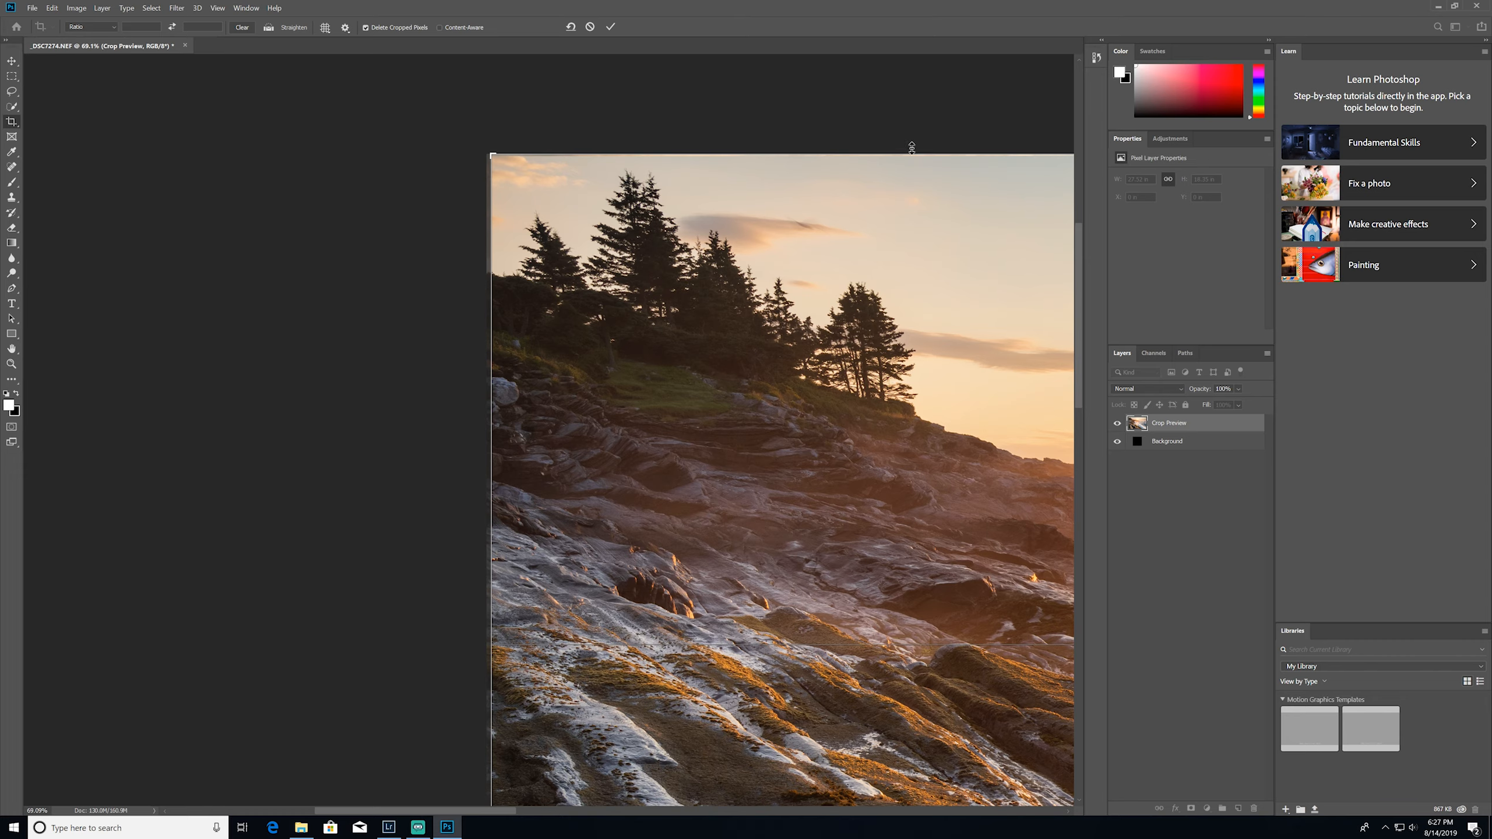
left_click_drag(867, 151, 867, 154)
key("Return")
Check the cropped photo close up, and remove small specks from the sea with the content-aware Spot Healing Brush
left_click_drag(738, 415, 445, 62)
left_click_drag(565, 537, 509, 417)
left_click_drag(525, 596, 378, 359)
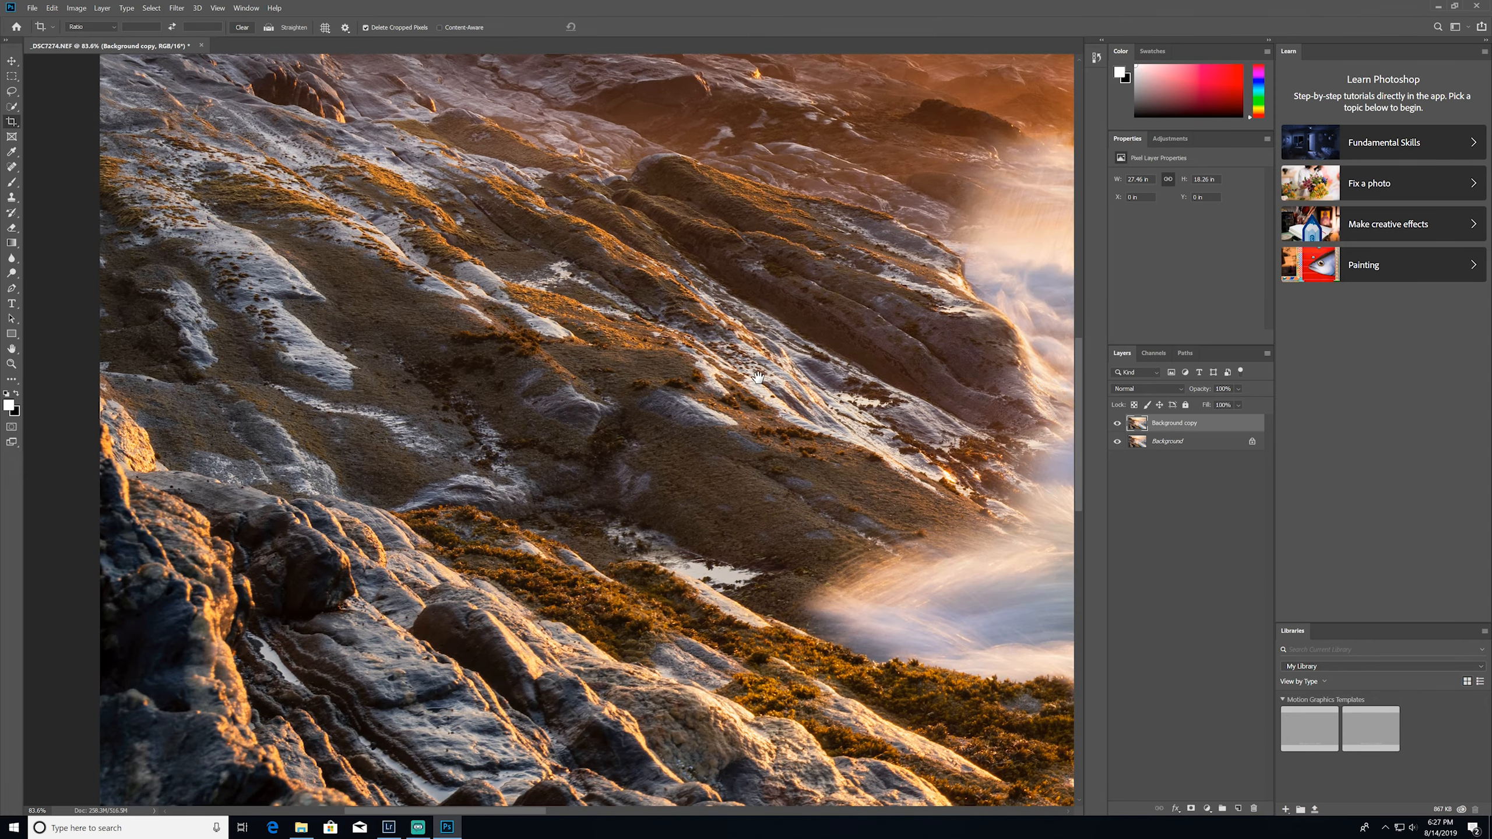
left_click_drag(758, 377, 183, 492)
left_click_drag(618, 406, 348, 534)
scroll(908, 300, "down", 5)
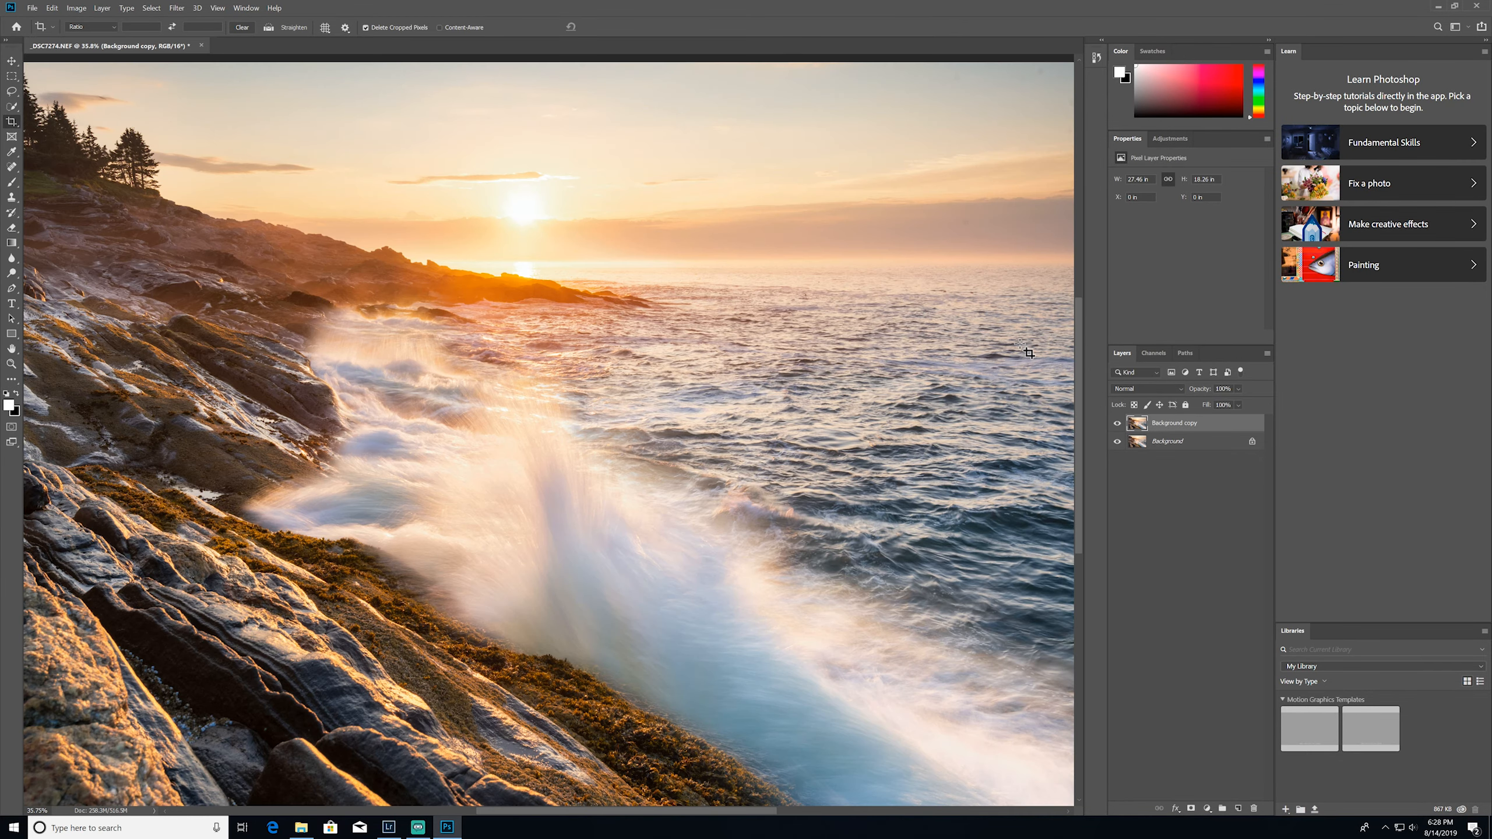
scroll(896, 300, "up", 3)
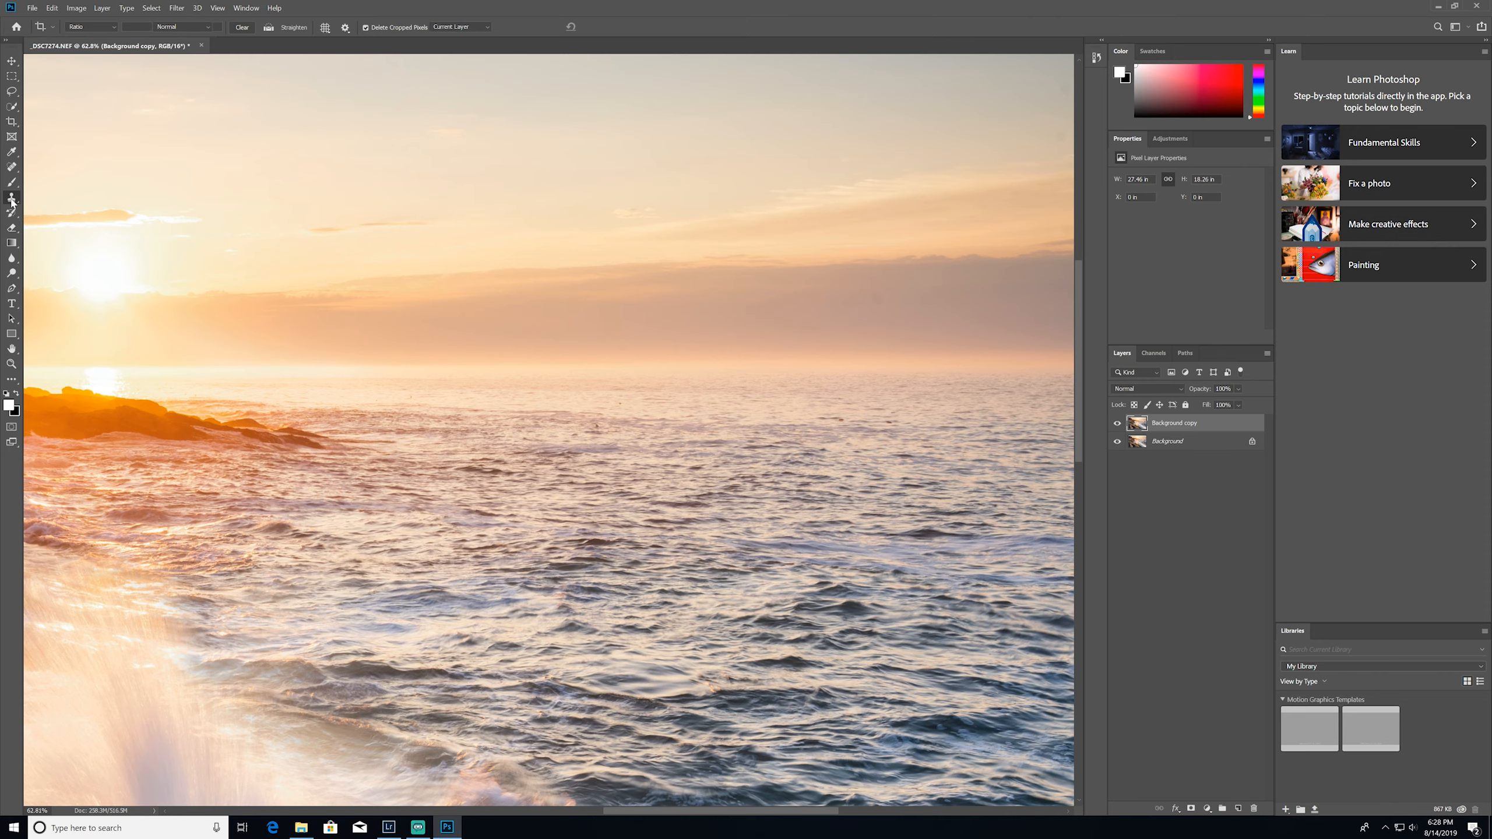
key("j")
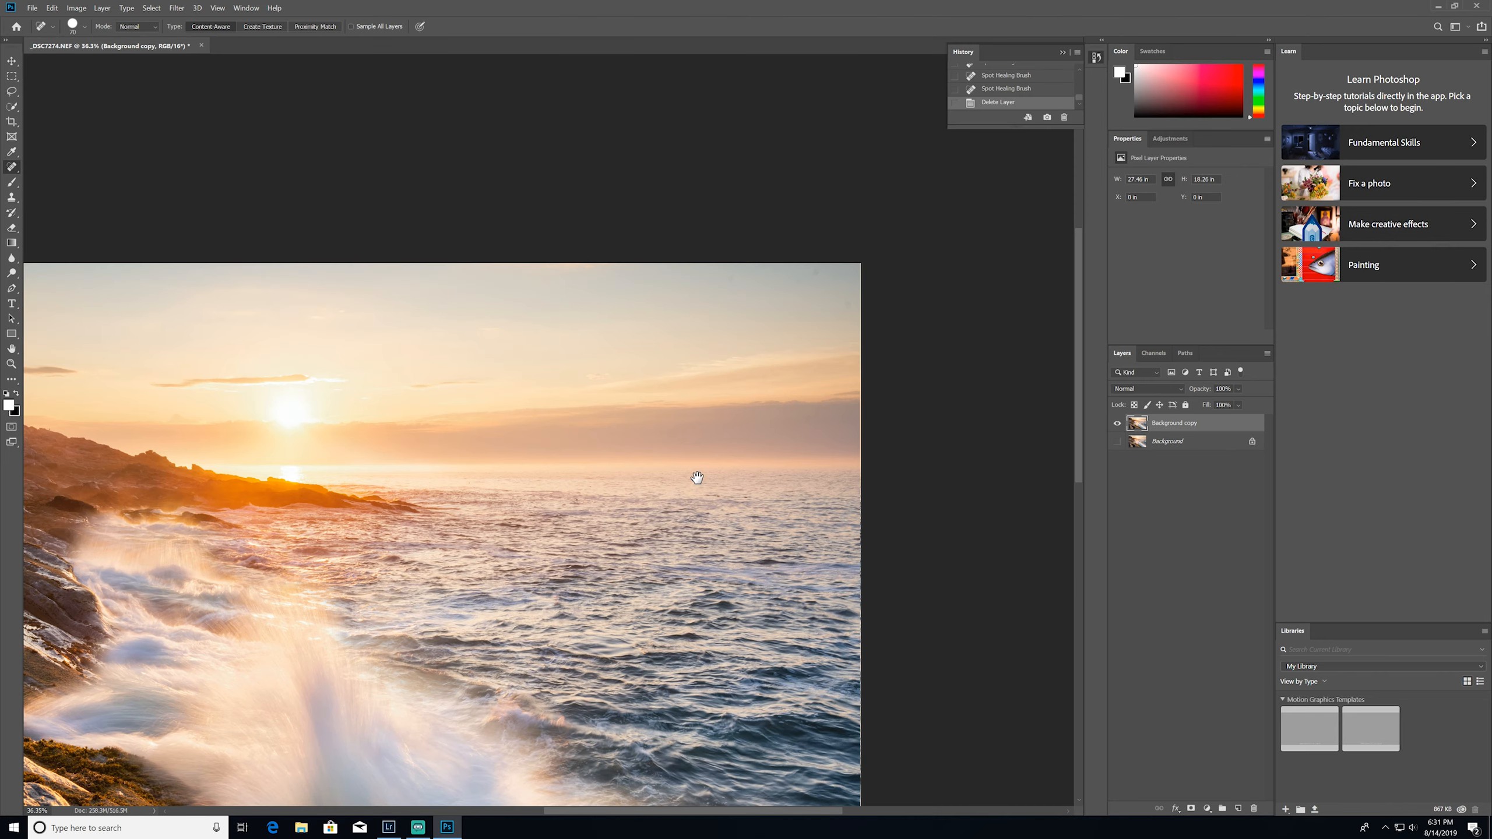
left_click_drag(697, 477, 697, 473)
left_click(761, 393, "alt")
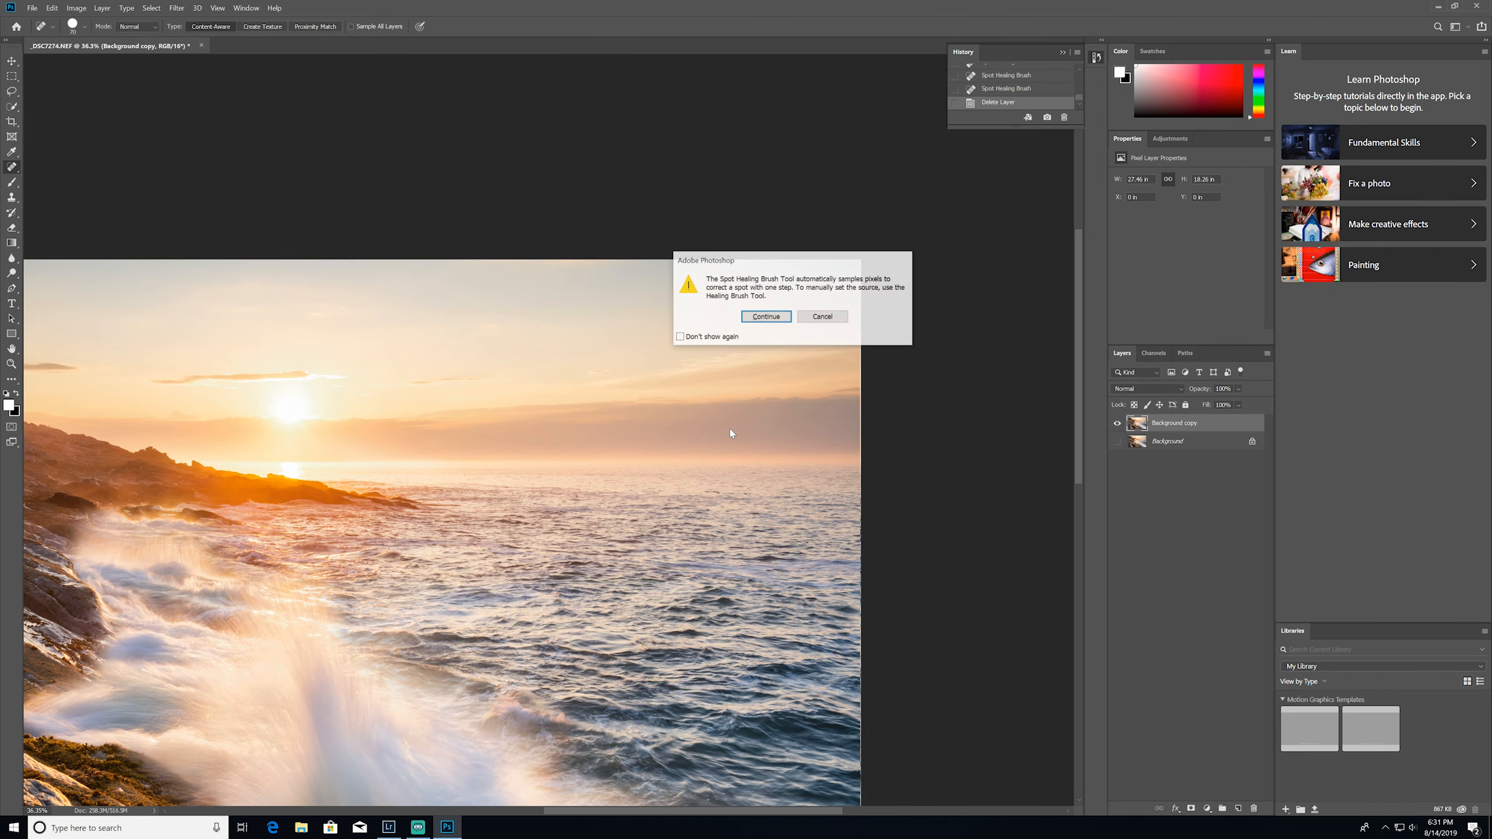
key("Return")
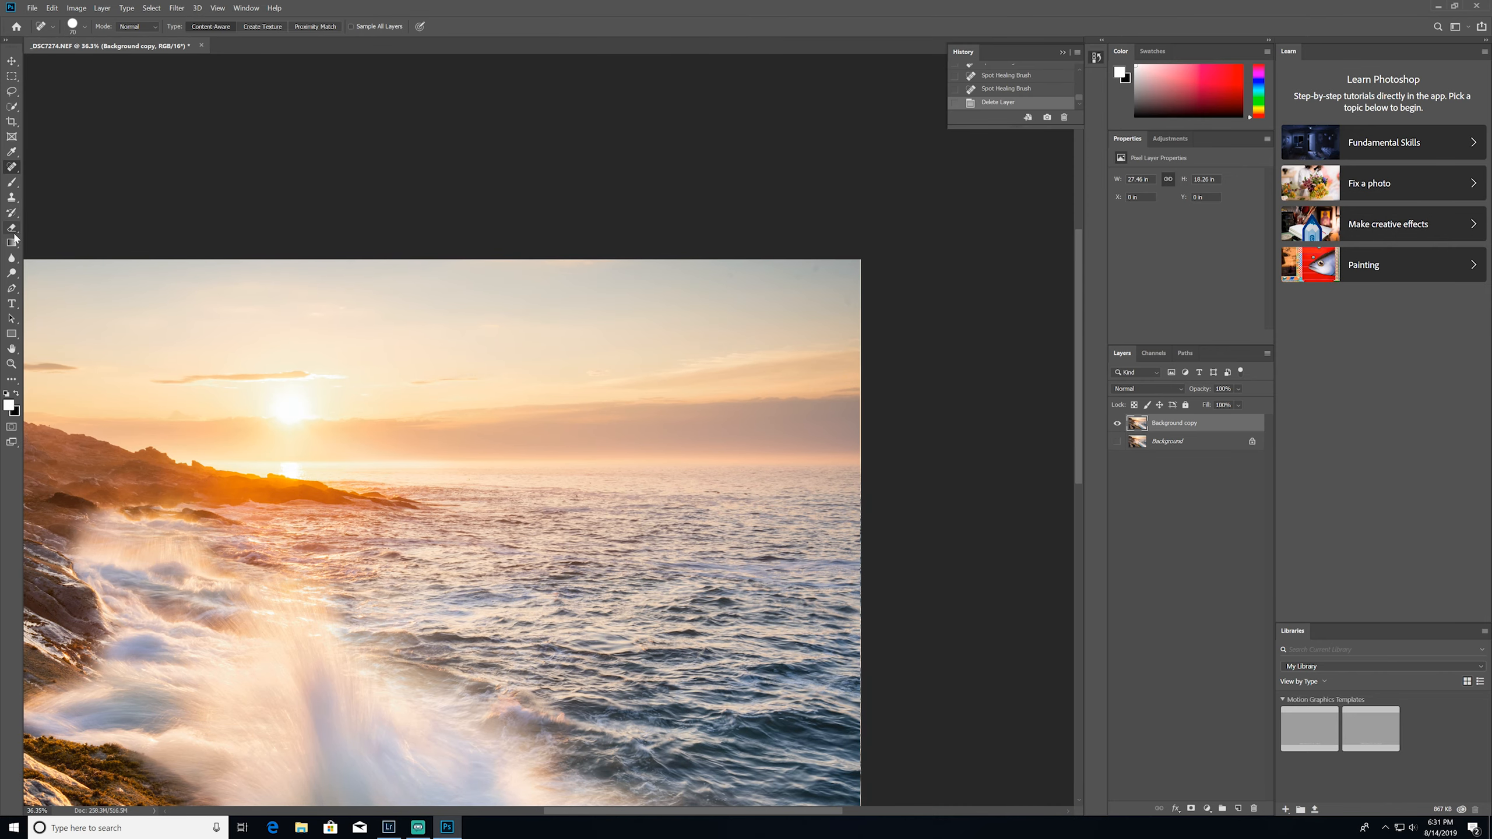
Add a Curves adjustment layer above the background copy and pull its shadows and highlights down to darken the photo strongly
left_click(1189, 551)
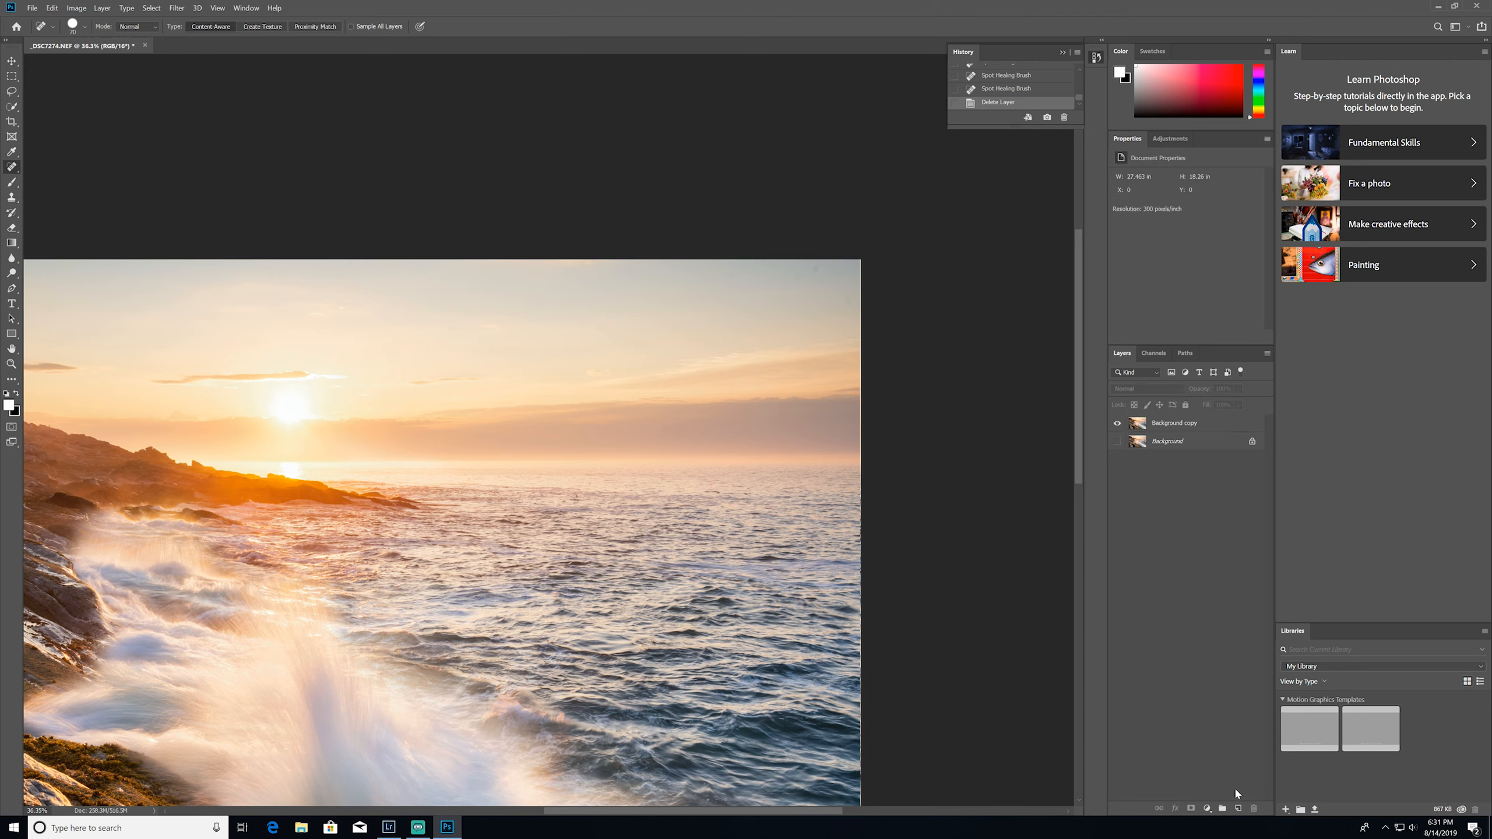
left_click(1207, 809)
left_click(1207, 810)
left_click(1206, 810)
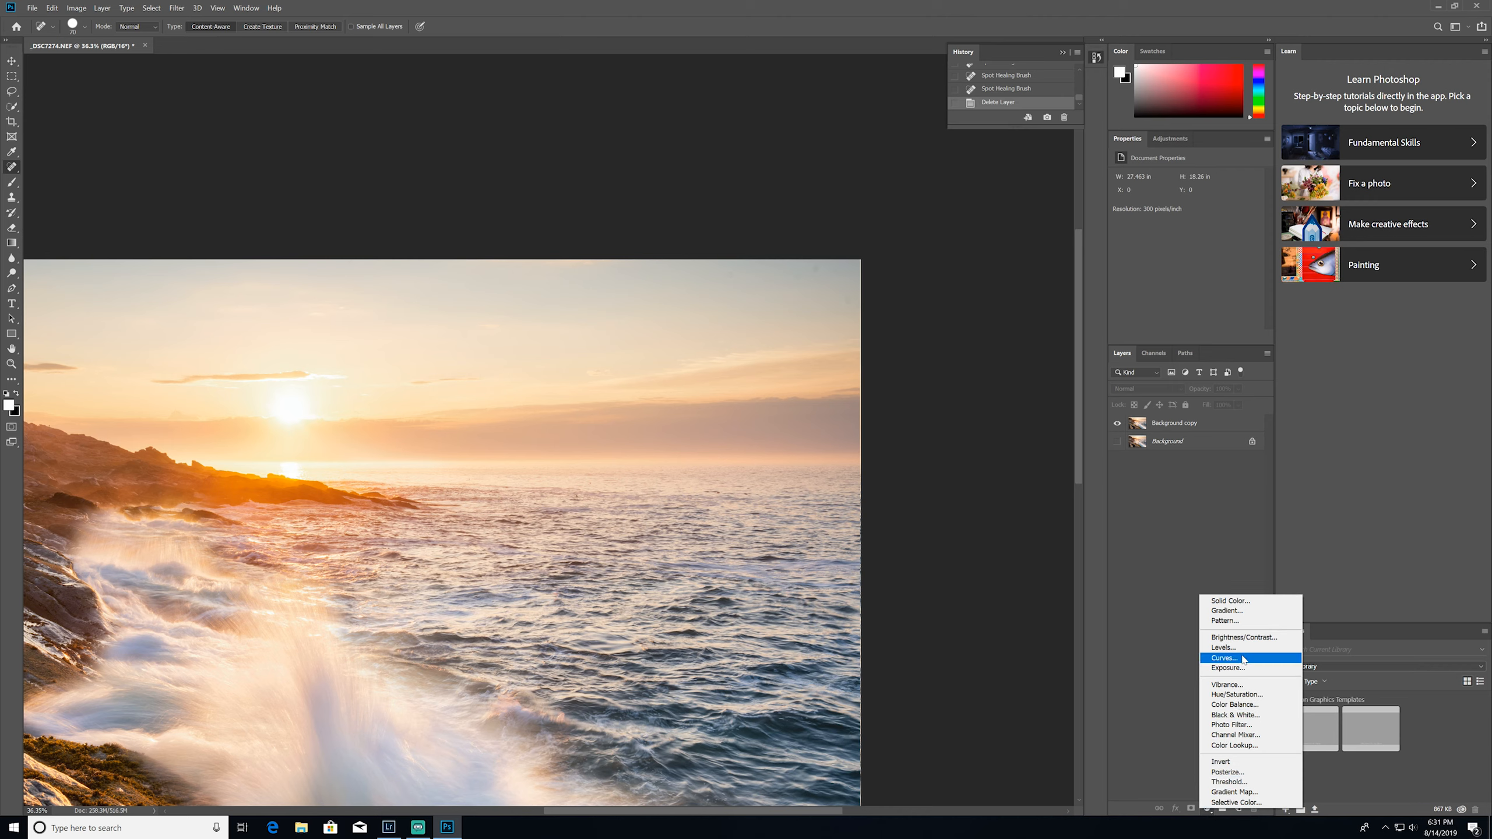
left_click(1215, 666)
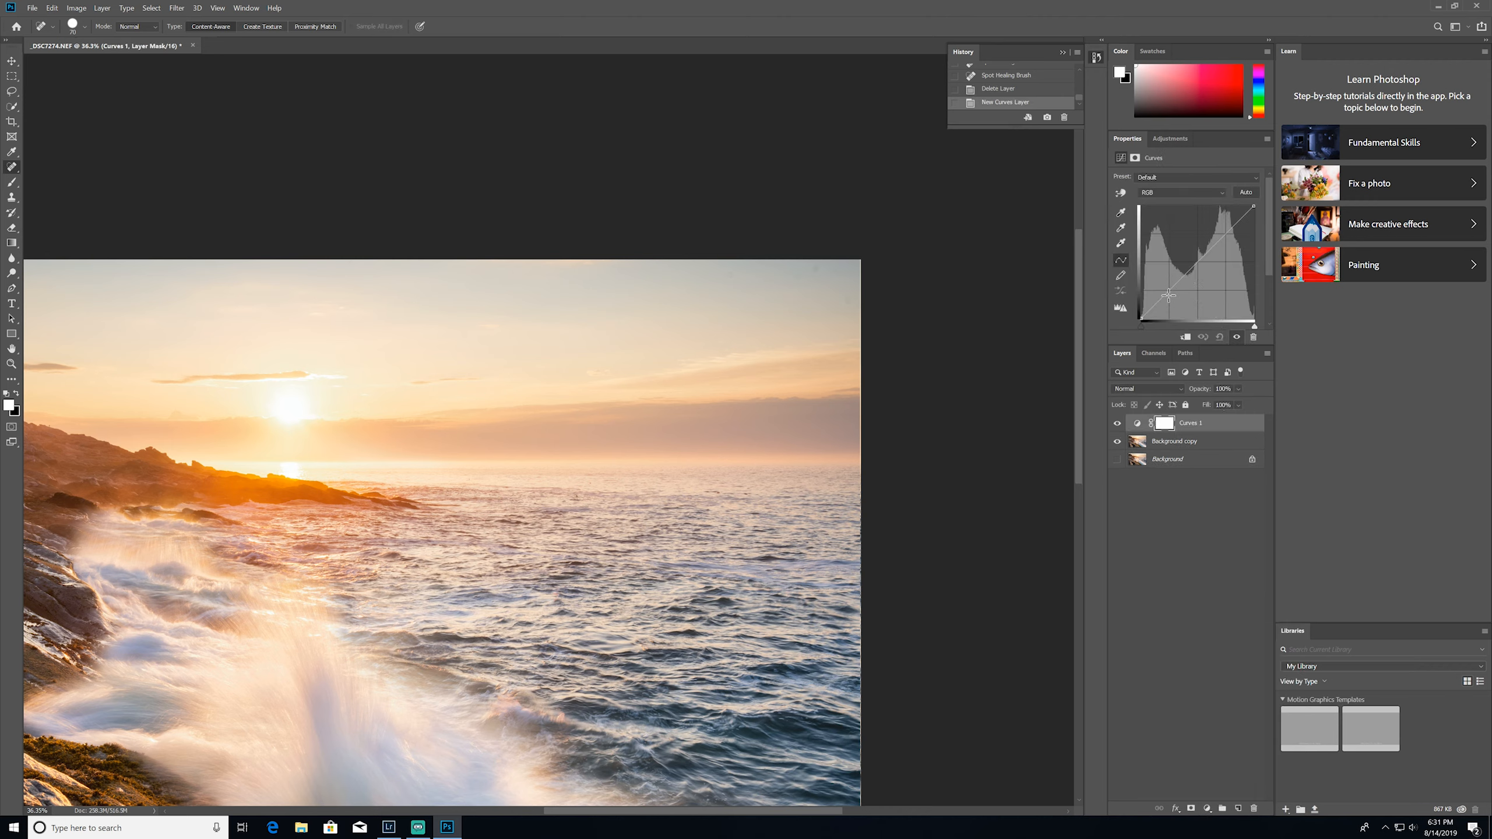
left_click_drag(1174, 302, 1184, 317)
left_click_drag(1232, 242, 1232, 246)
On the Background copy layer, remove the dark dust spots from the upper-right sky with the Spot Healing Brush
scroll(832, 383, "up", 4)
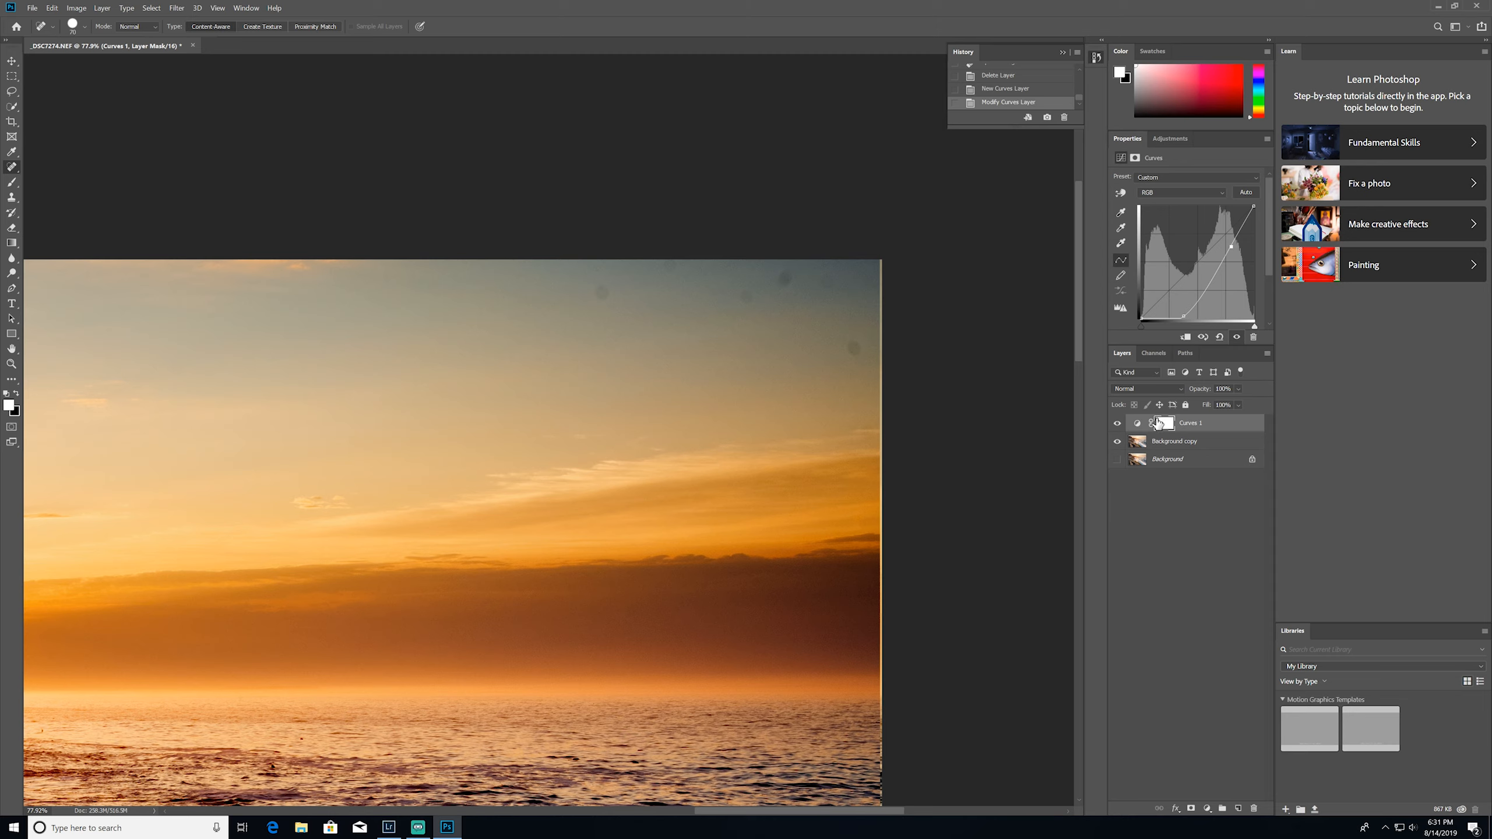
left_click(1166, 441)
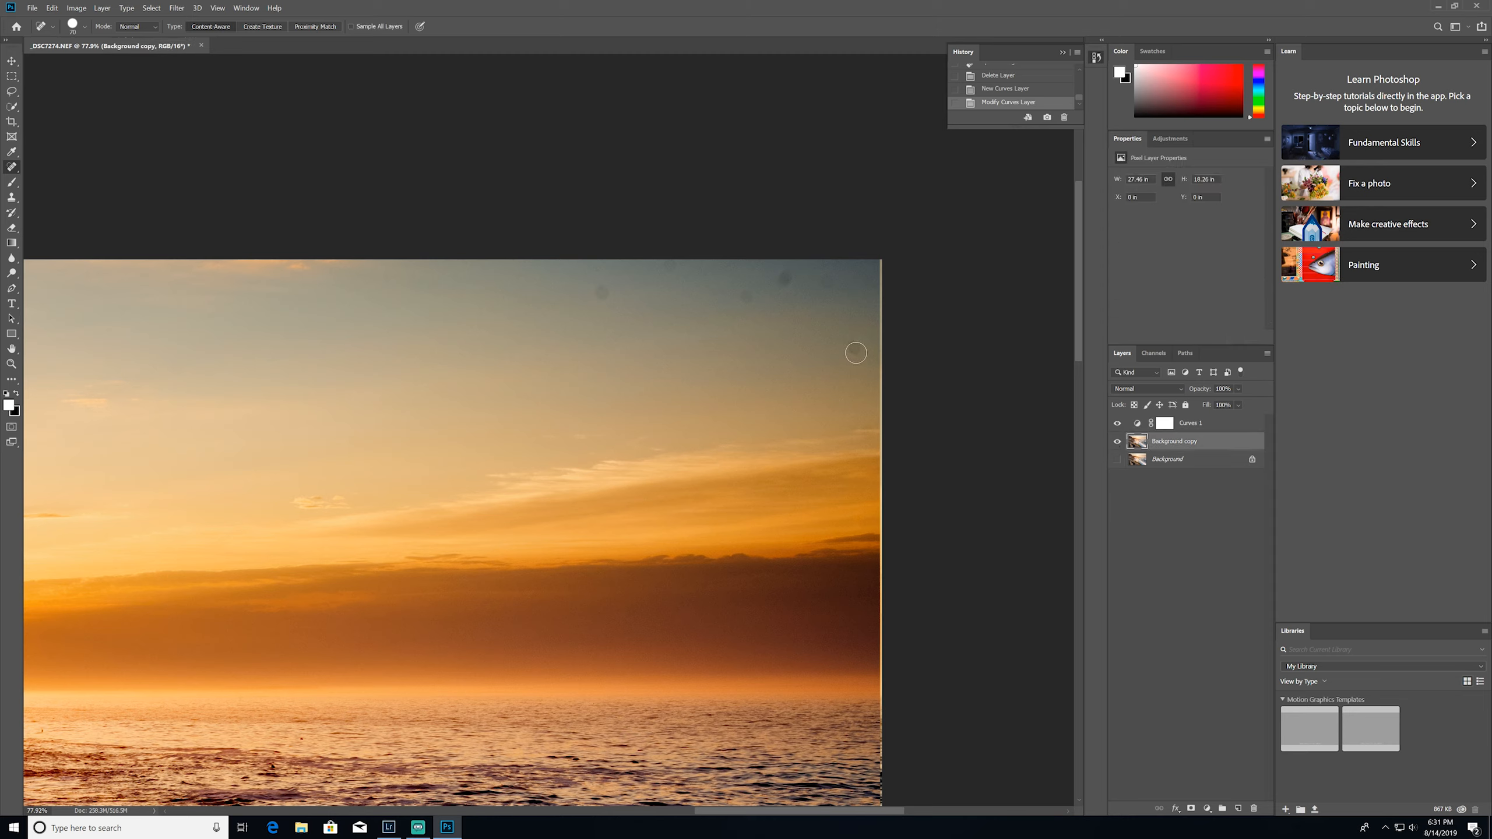
left_click(855, 348)
scroll(802, 312, "up", 3)
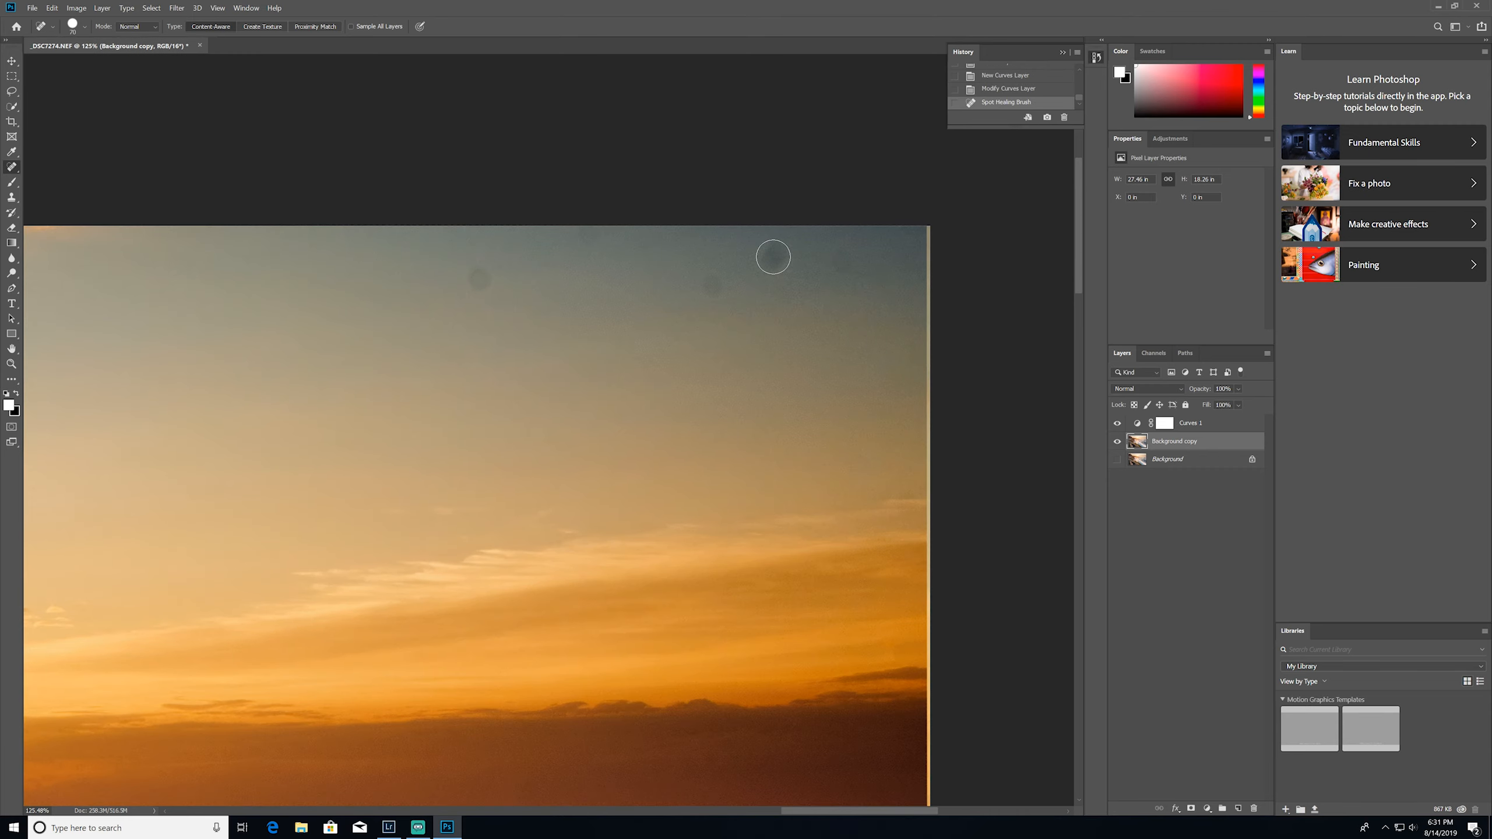
left_click(772, 260)
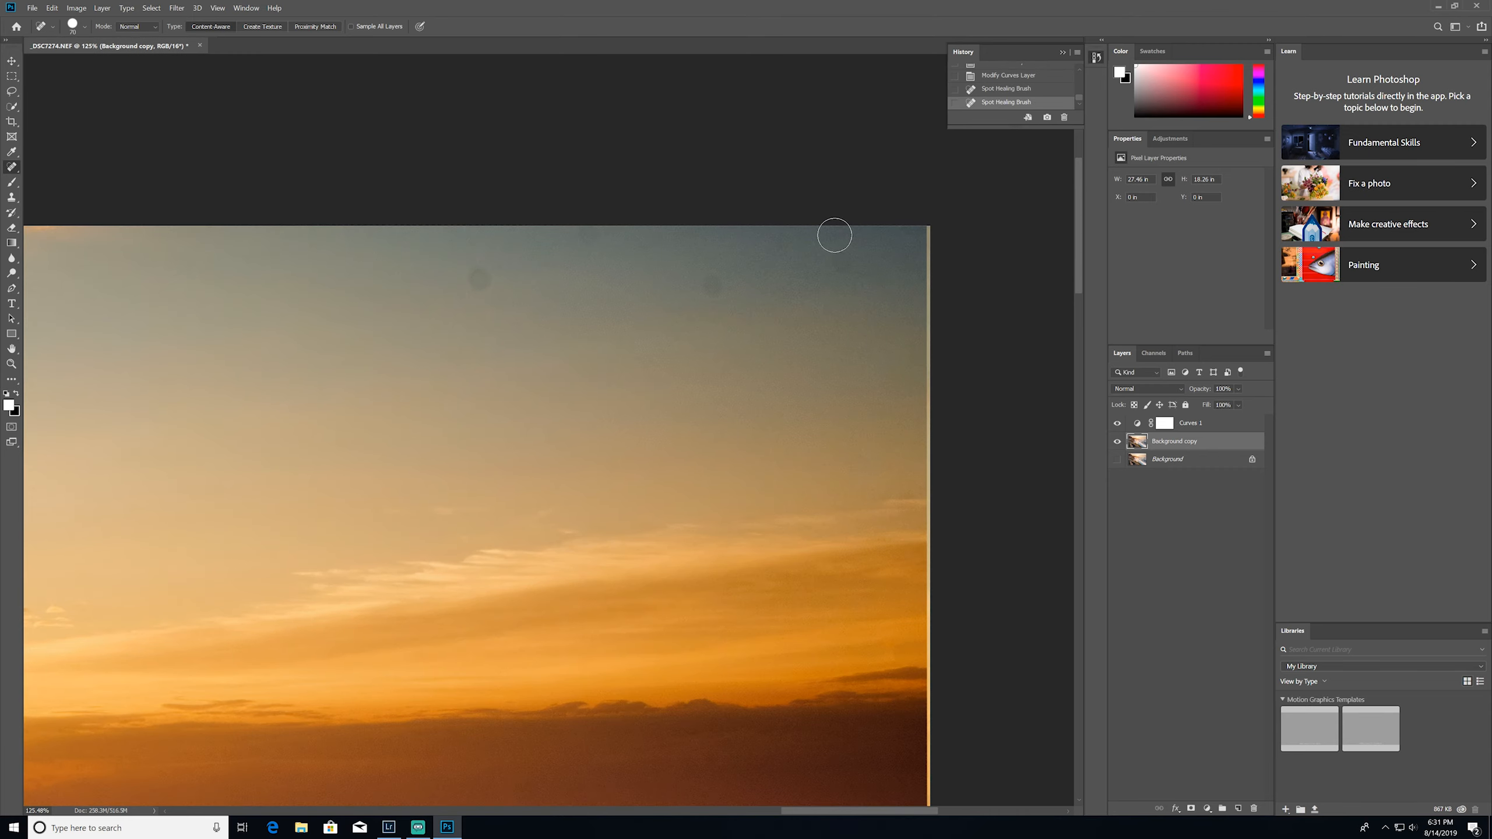
left_click(711, 285)
left_click_drag(642, 298, 807, 289)
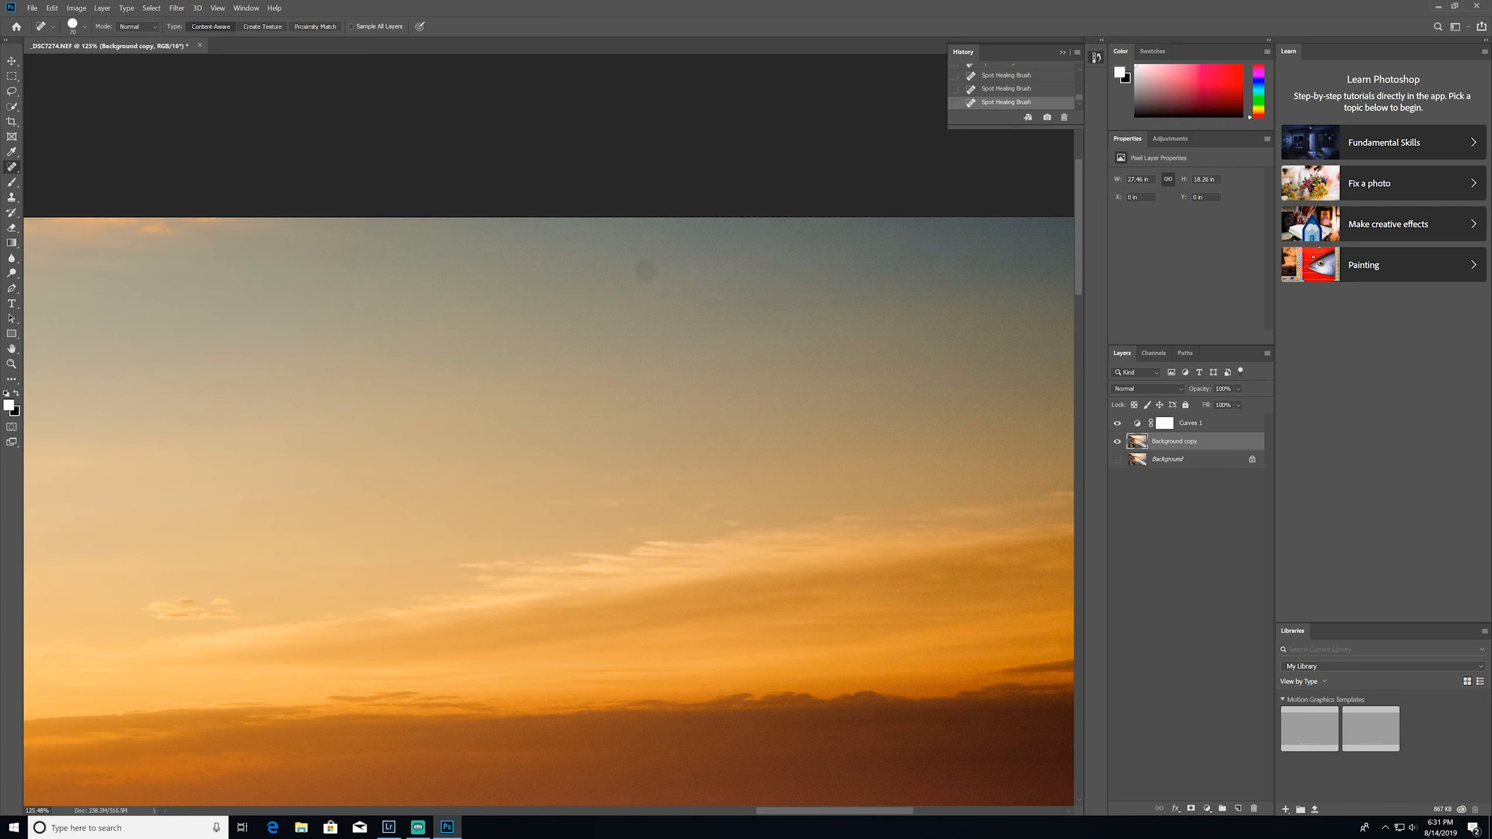
Check the rest of the sky and heal the dark mark in the cloud beside the trees, redoing it with a larger brush
left_click_drag(678, 363, 956, 300)
left_click_drag(735, 294, 1039, 333)
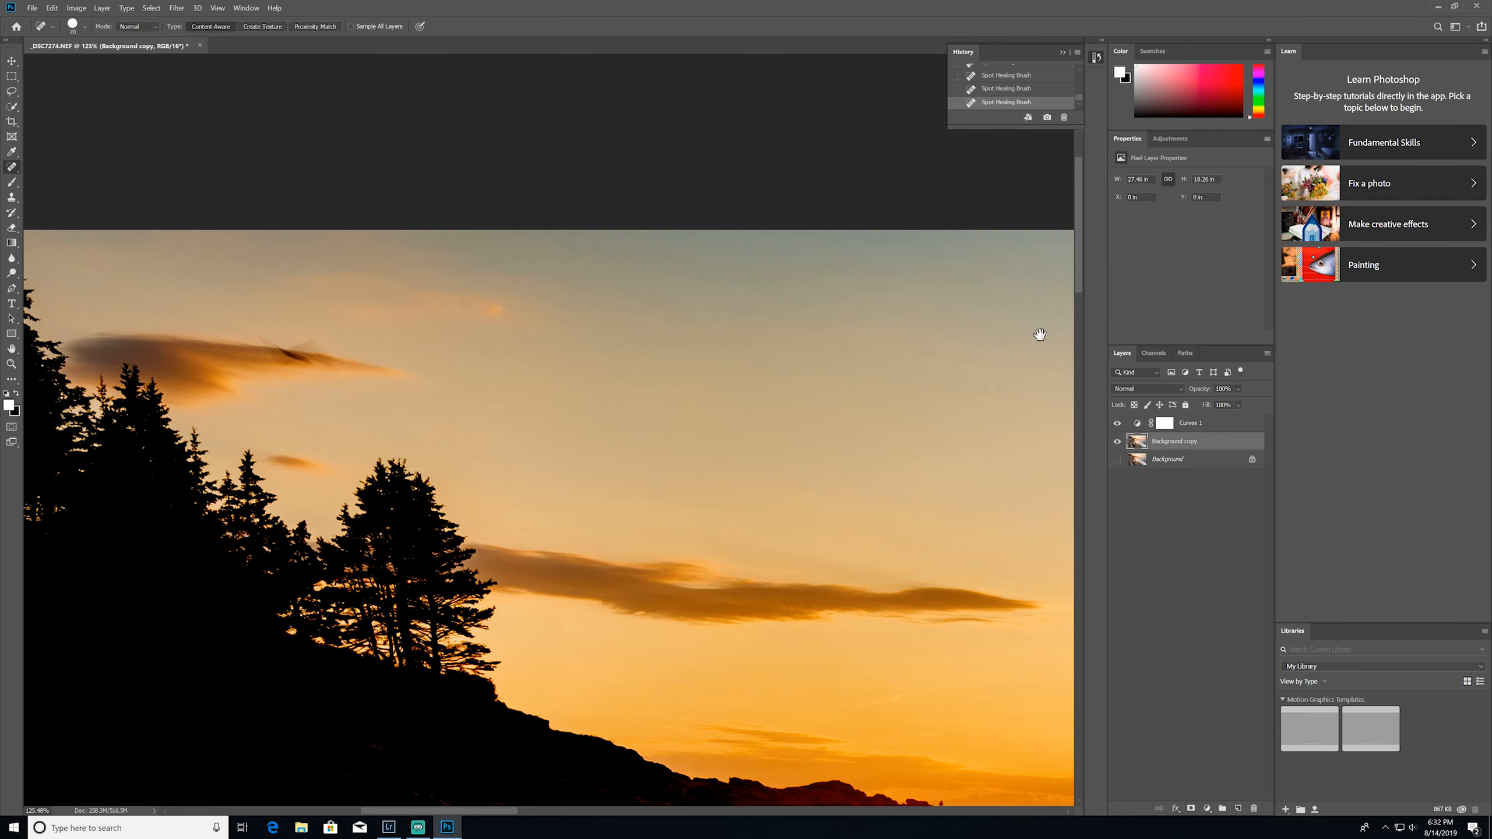
left_click_drag(565, 367, 606, 379)
key("ctrl+z")
key("bracketright")
key("bracketright")
key("bracketright")
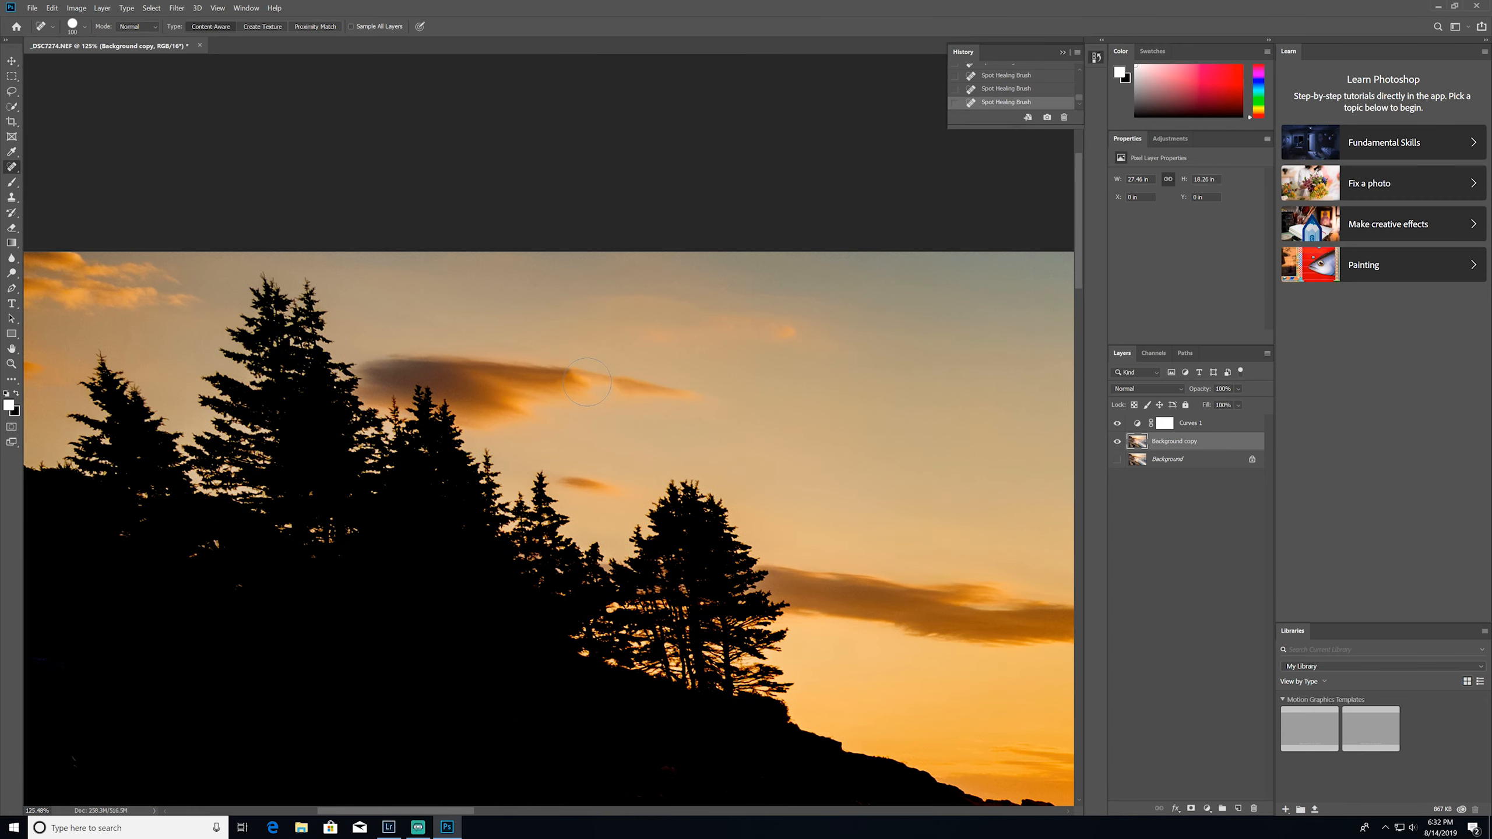
Look over the remaining sky and sea, and heal the leftover small specks with a progressively smaller Spot Healing Brush
scroll(827, 407, "down", 5)
left_click_drag(745, 440, 609, 314)
scroll(609, 315, "up", 5)
mouse_move(822, 587)
left_mouse_down()
mouse_move(546, 423)
mouse_move(764, 676)
left_mouse_up()
key("bracketleft")
key("bracketleft")
key("bracketleft")
key("bracketleft")
key("bracketleft")
key("bracketleft")
mouse_move(669, 433)
left_mouse_down()
mouse_move(634, 438)
mouse_move(740, 445)
left_mouse_up()
left_click(788, 445)
key("bracketleft")
key("bracketleft")
key("bracketleft")
left_click(573, 423)
left_click_drag(851, 463, 482, 452)
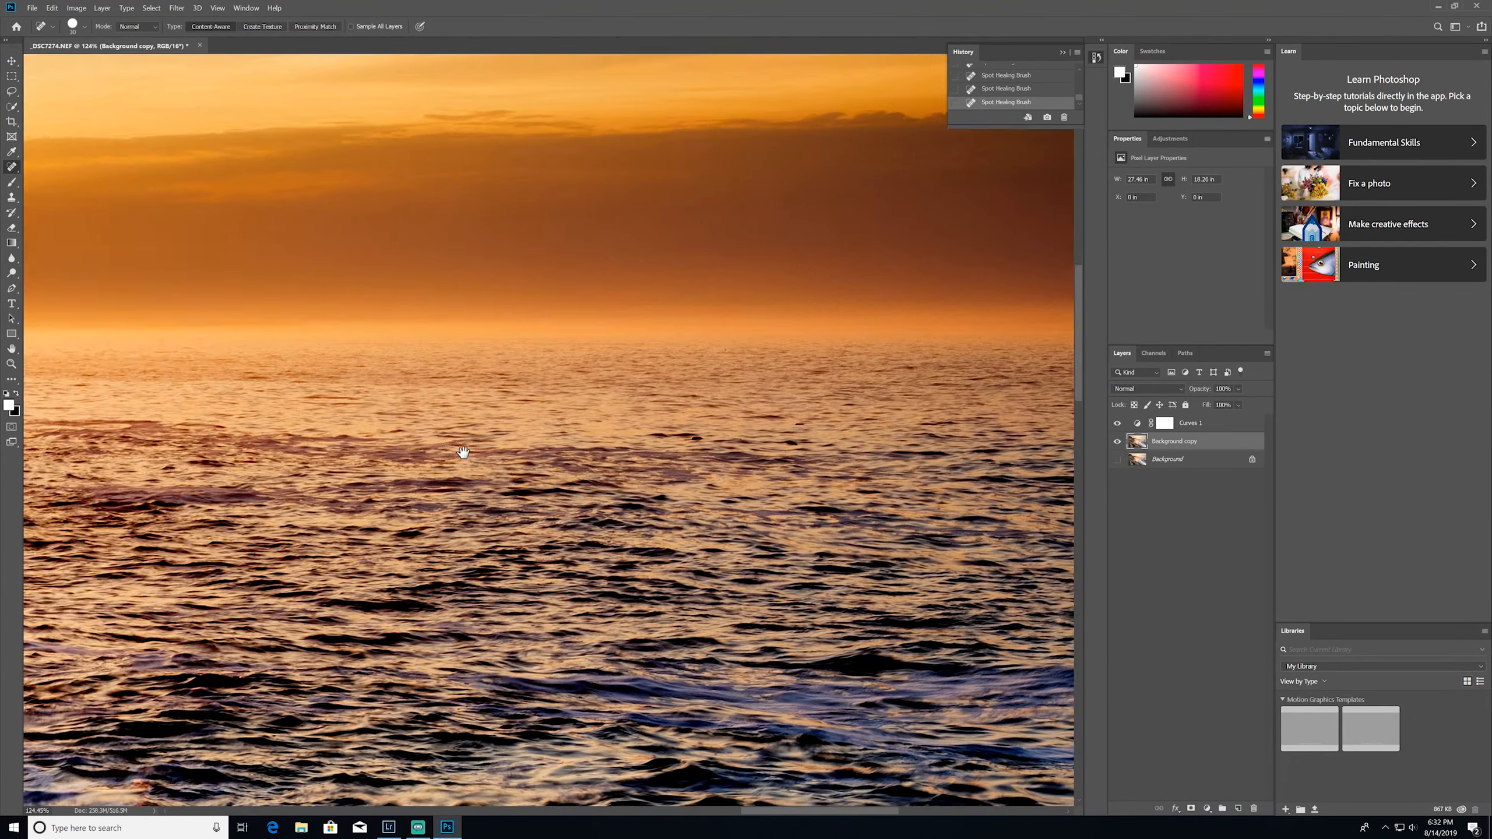
left_click_drag(353, 471, 881, 394)
left_click(923, 382)
Delete the temporary Curves 1 layer and check the retouched photo in its normal tones
scroll(646, 411, "down", 10)
right_click(1201, 423)
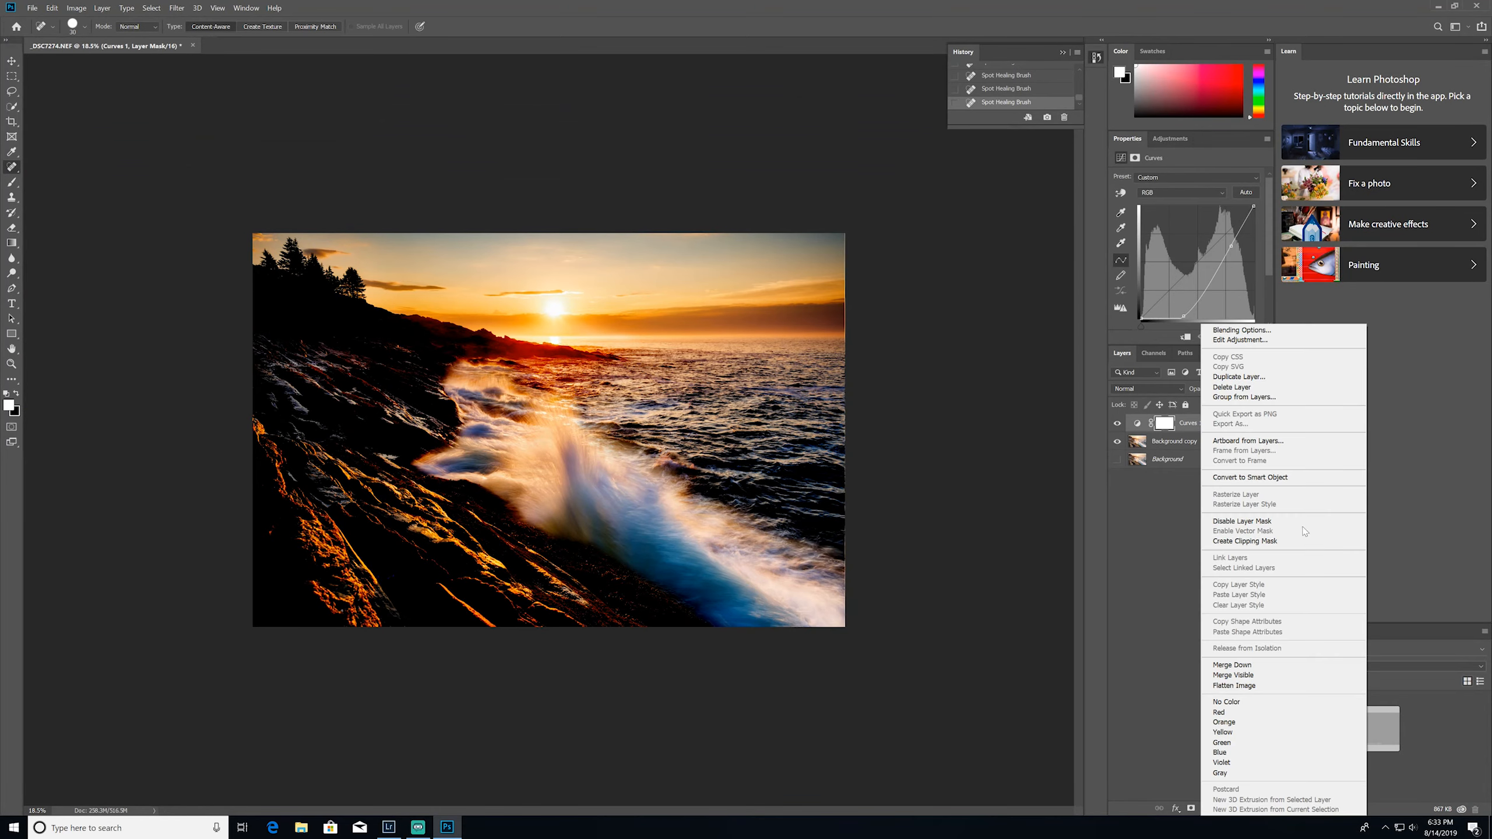
left_click(1268, 393)
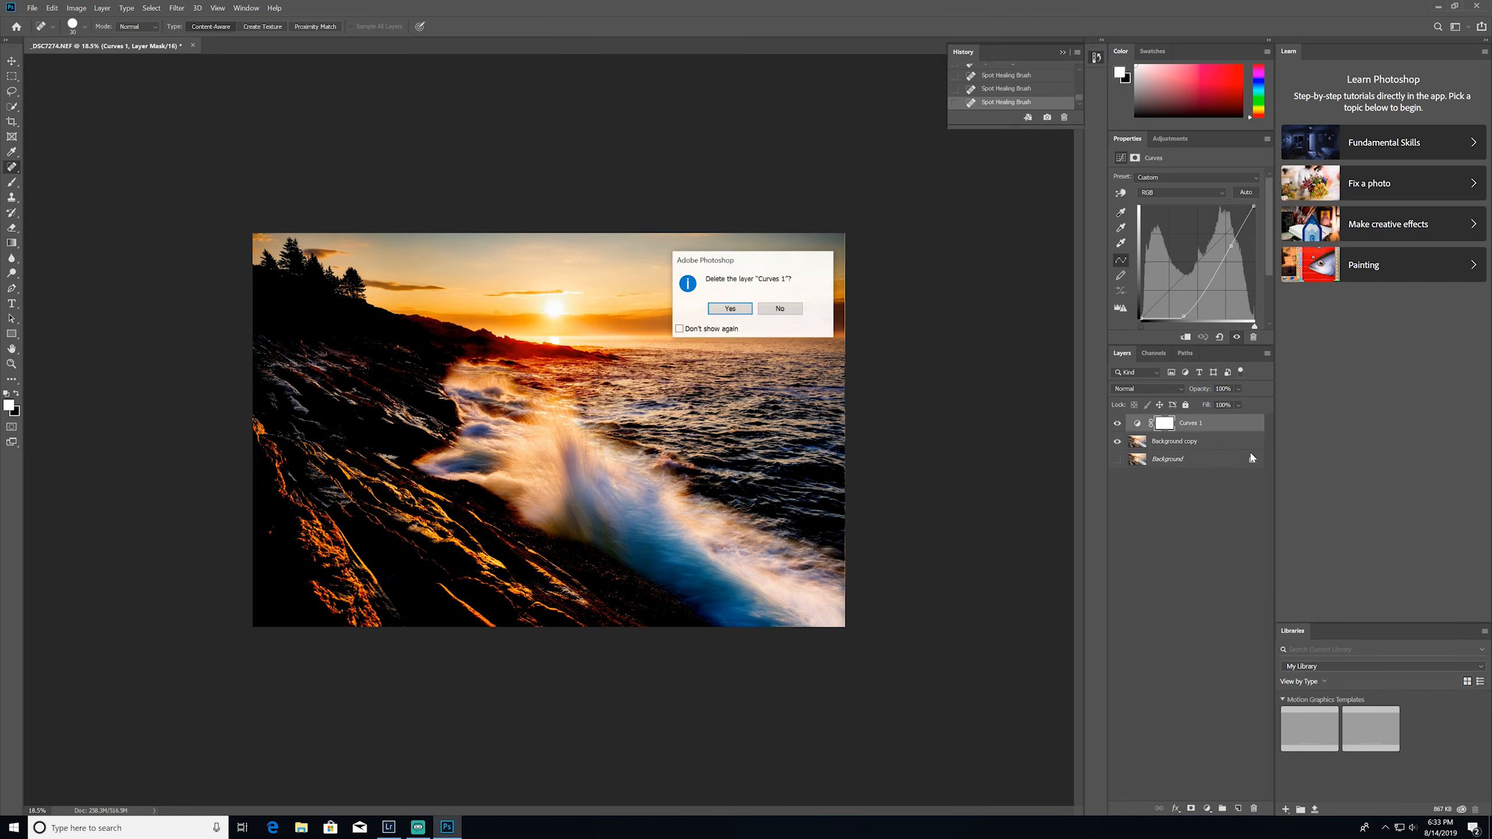
left_click(744, 312)
key("ctrl+plus")
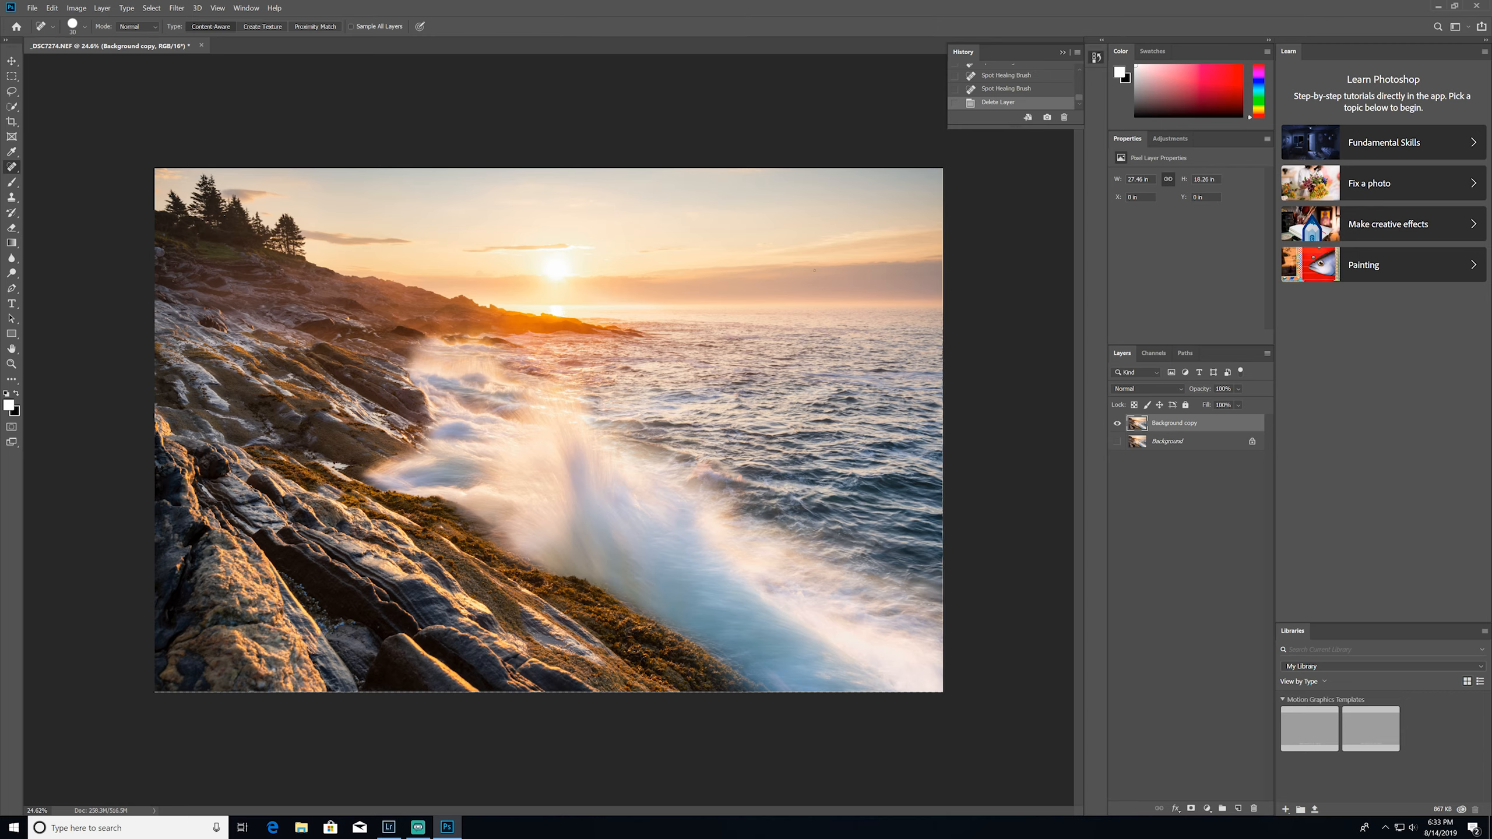
scroll(850, 218, "up", 4)
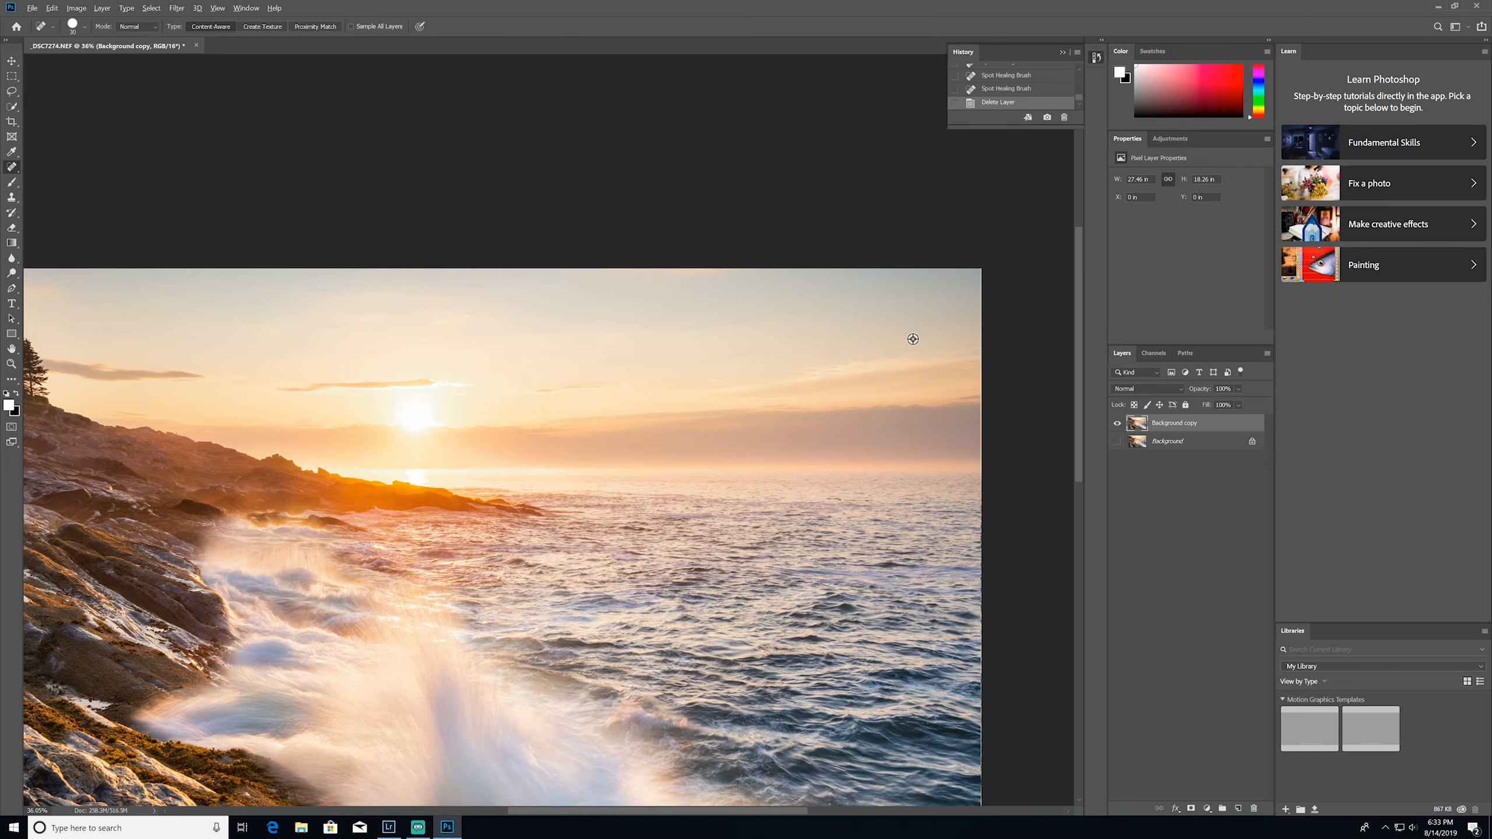